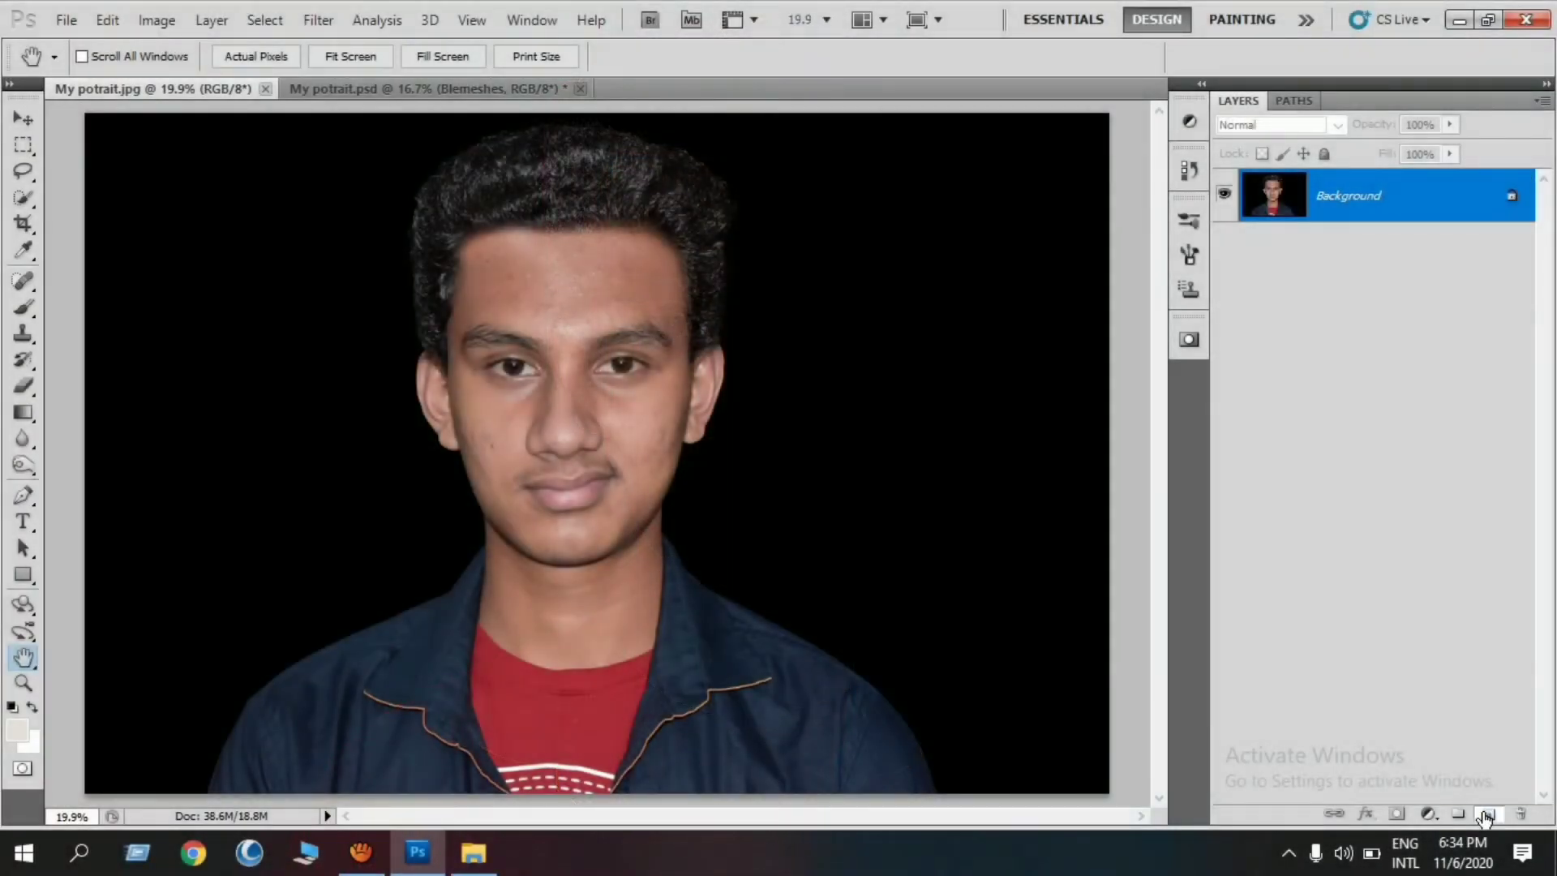
Add an empty Layer 1 and switch to the Healing Brush Tool
left_click(1489, 813)
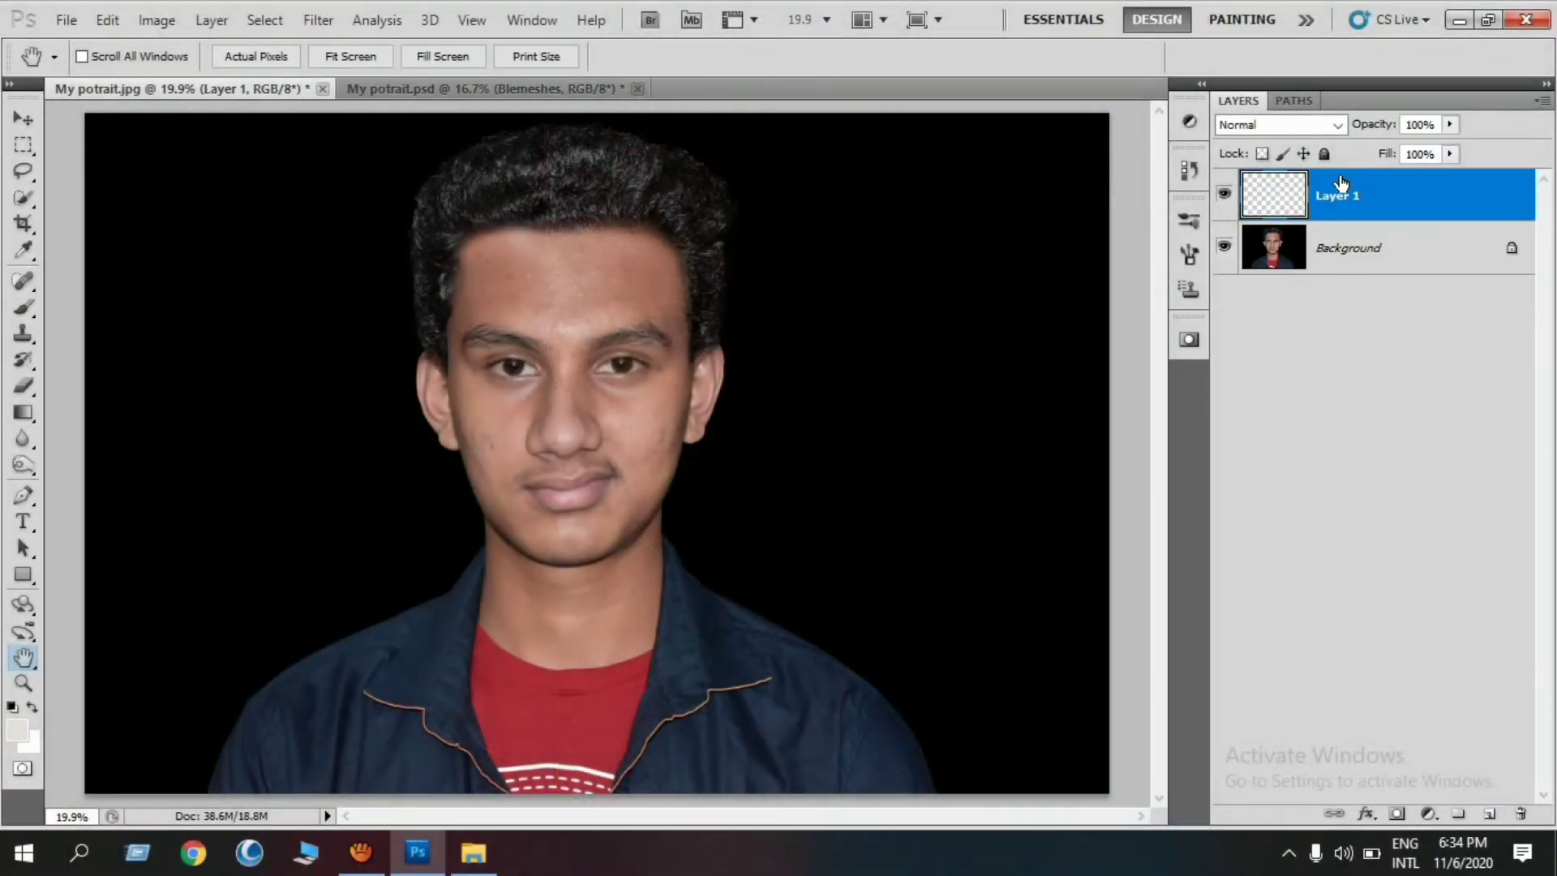
left_click(20, 277)
right_click(21, 277)
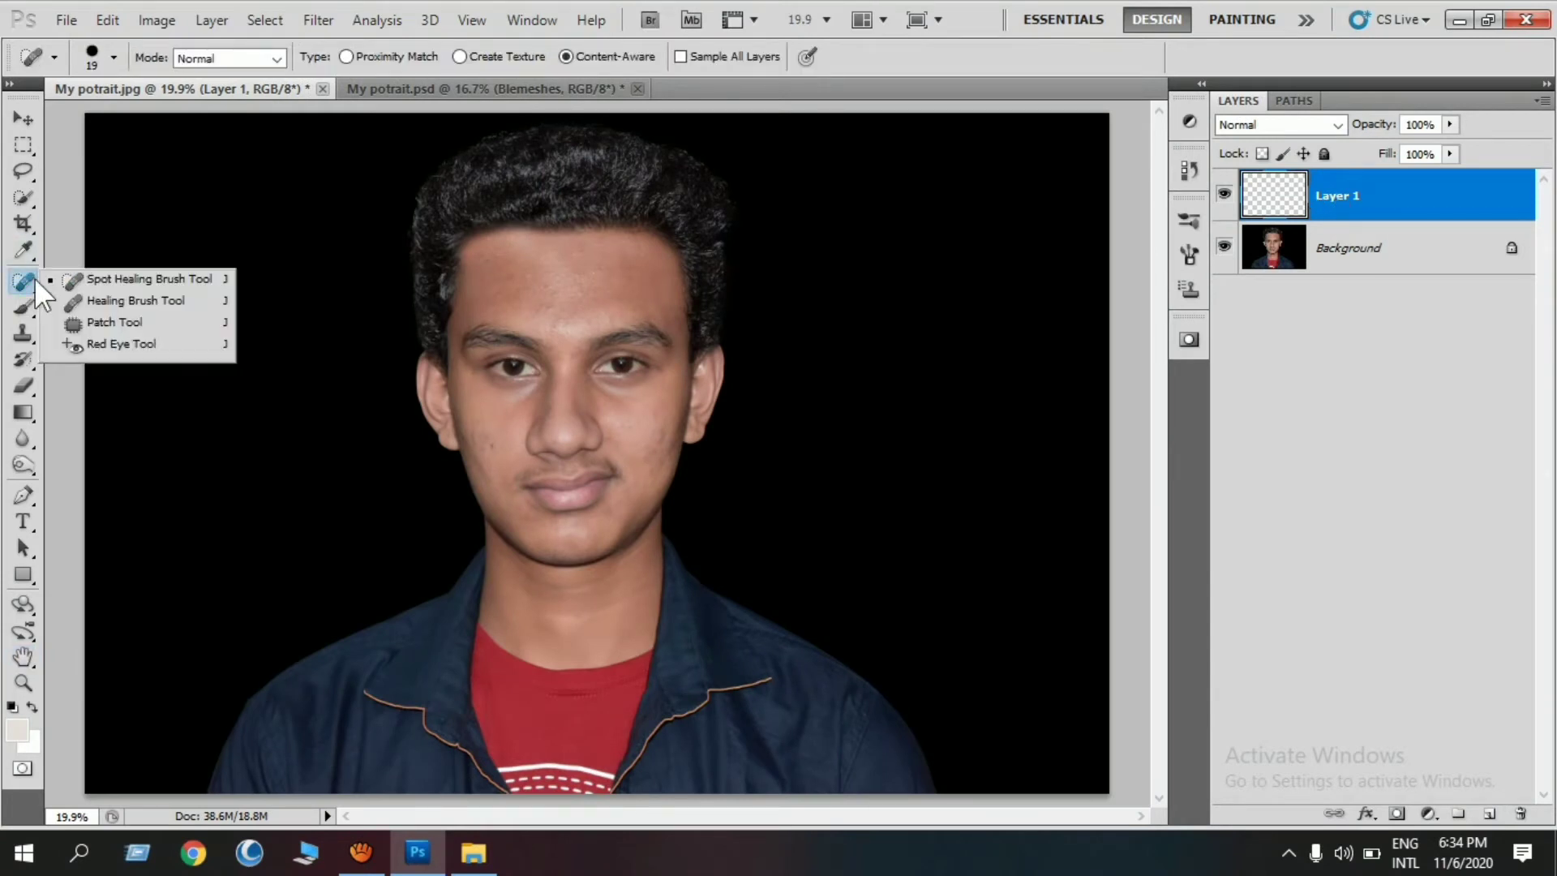
left_click(123, 299)
scroll(607, 351, "up", 2)
scroll(827, 410, "up", 2)
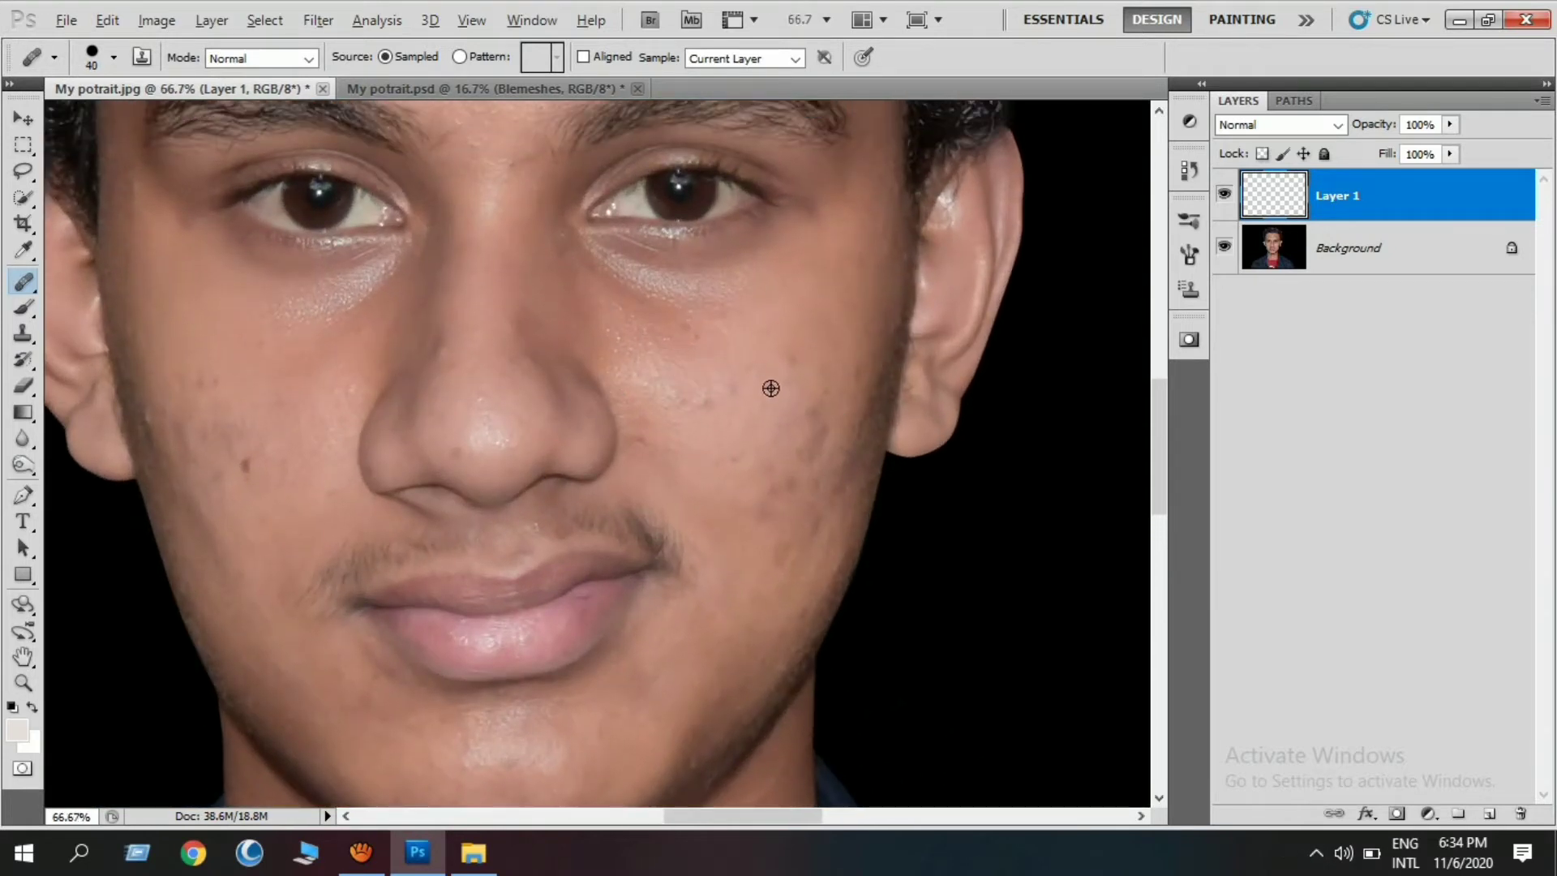
Sample clean skin as the source and set Sample to Current & Below
left_click(771, 388, "alt")
left_click(783, 59)
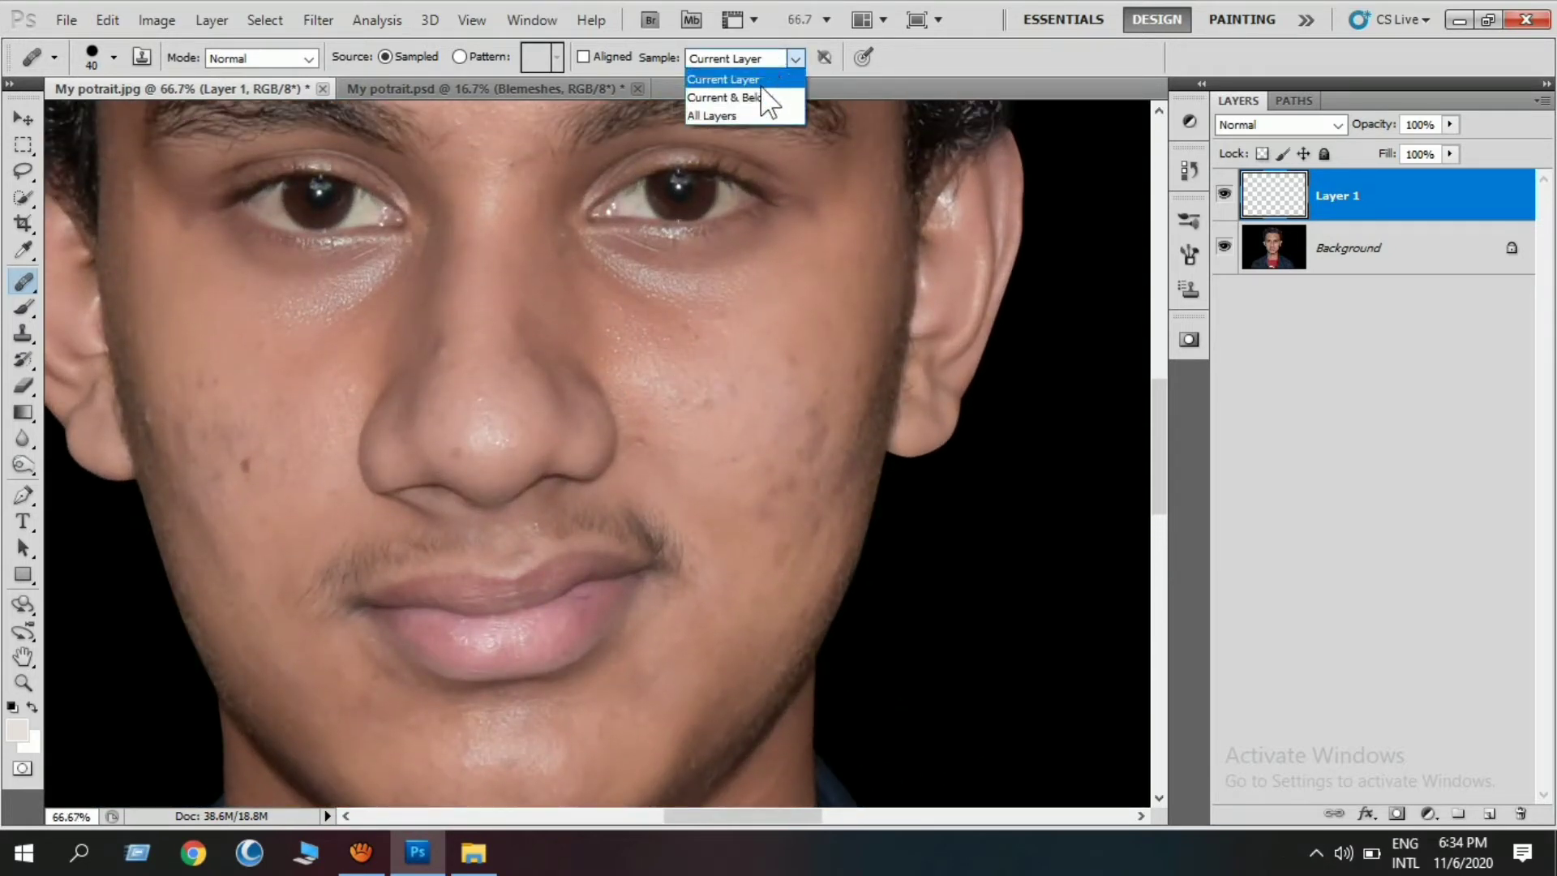
left_click(740, 99)
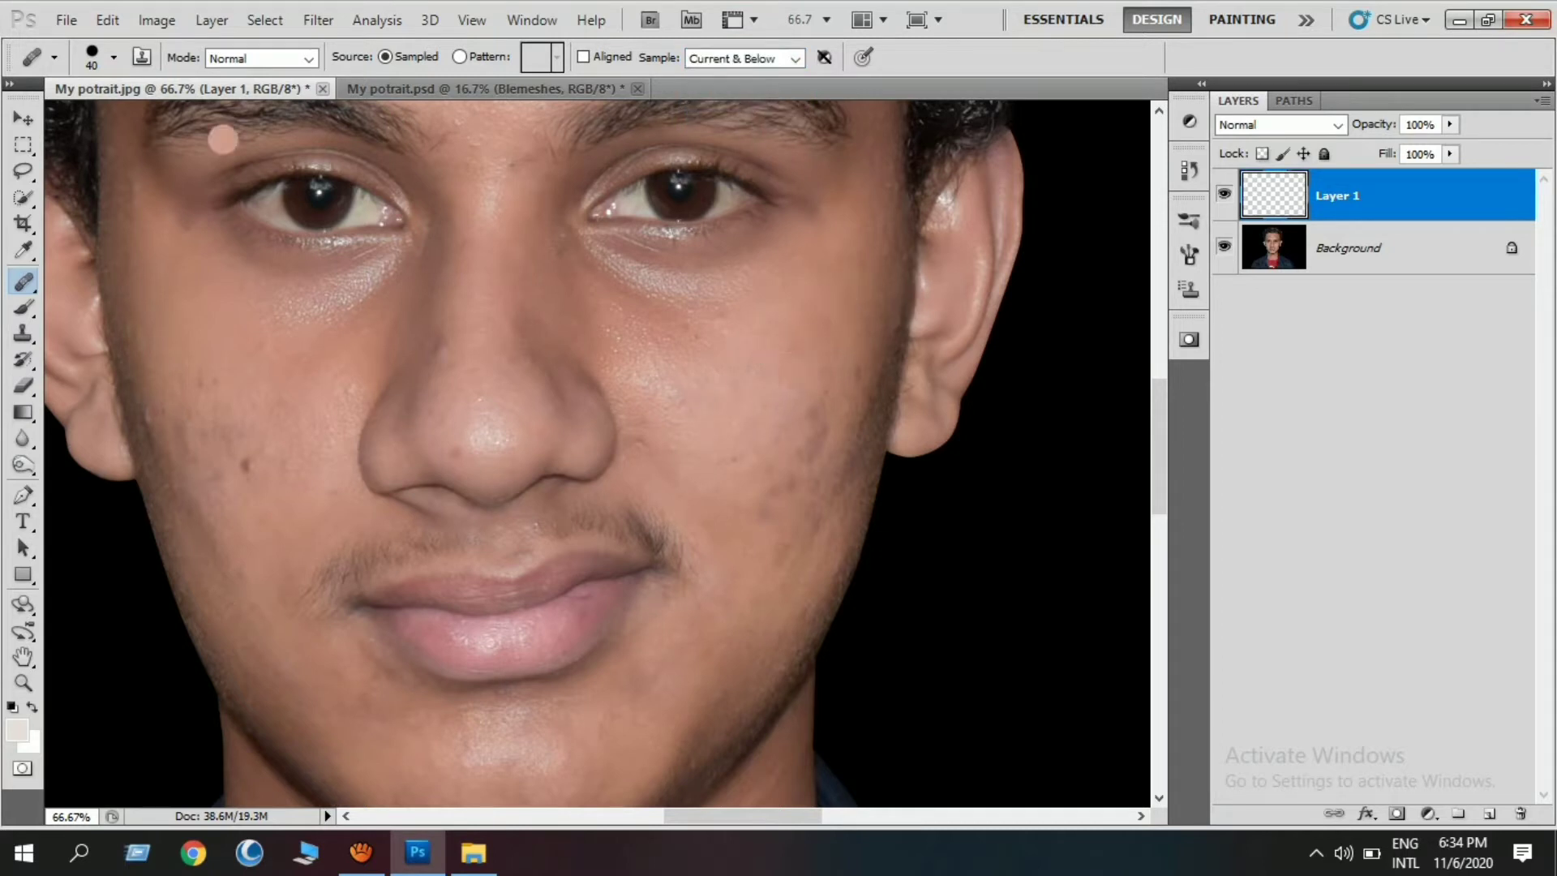
Lower the brush hardness and heal the first blemish on the right cheek
left_click(115, 58)
left_click_drag(249, 160, 89, 160)
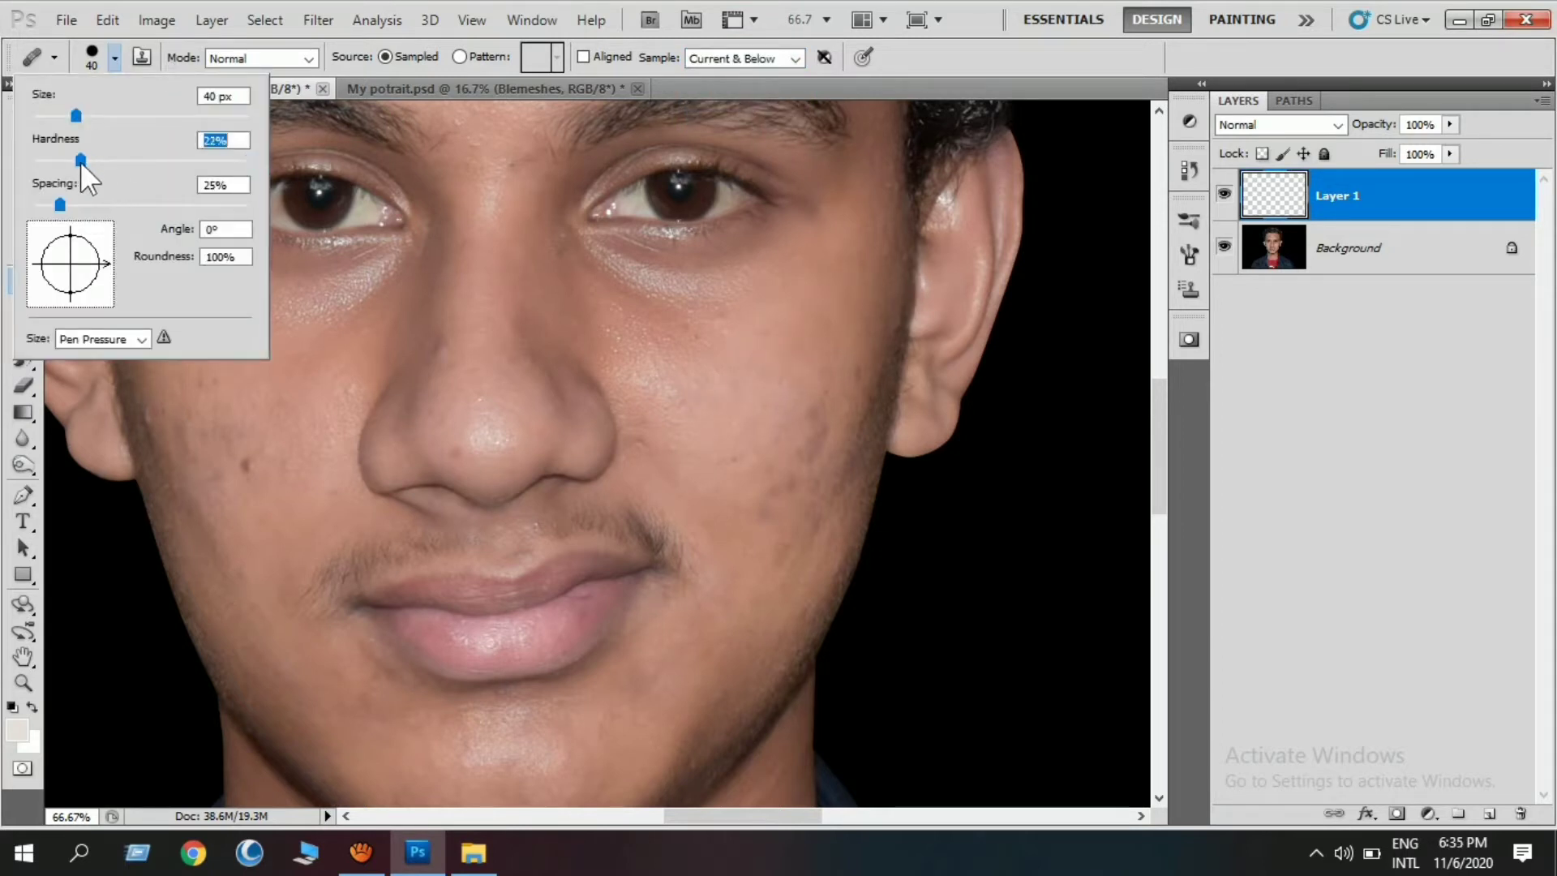
left_click(799, 420)
scroll(820, 381, "up", 1)
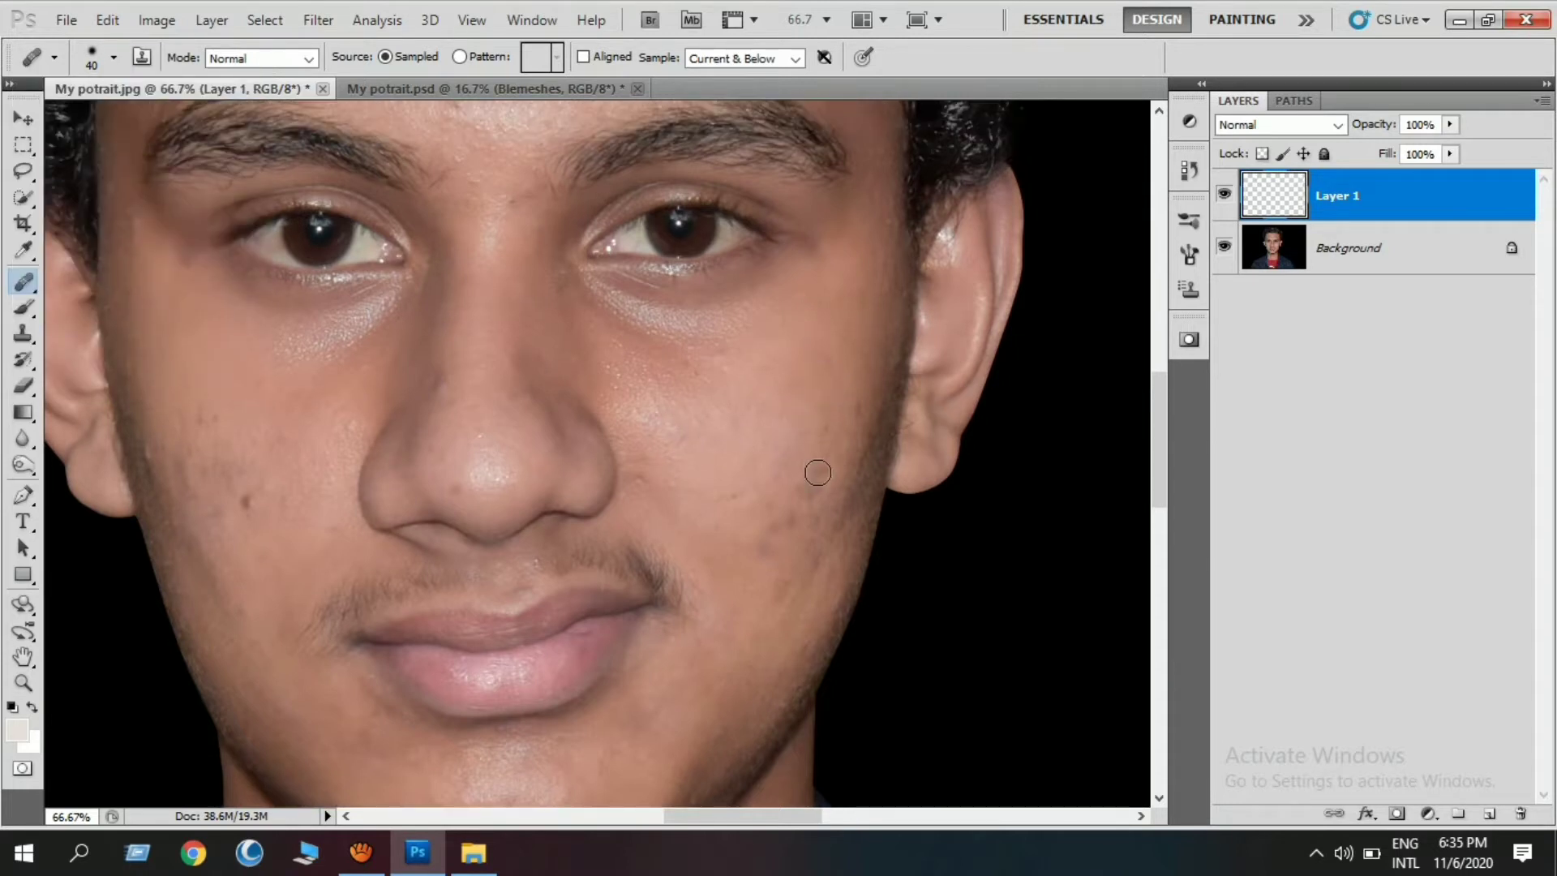
left_click(811, 480)
scroll(795, 486, "up", 1)
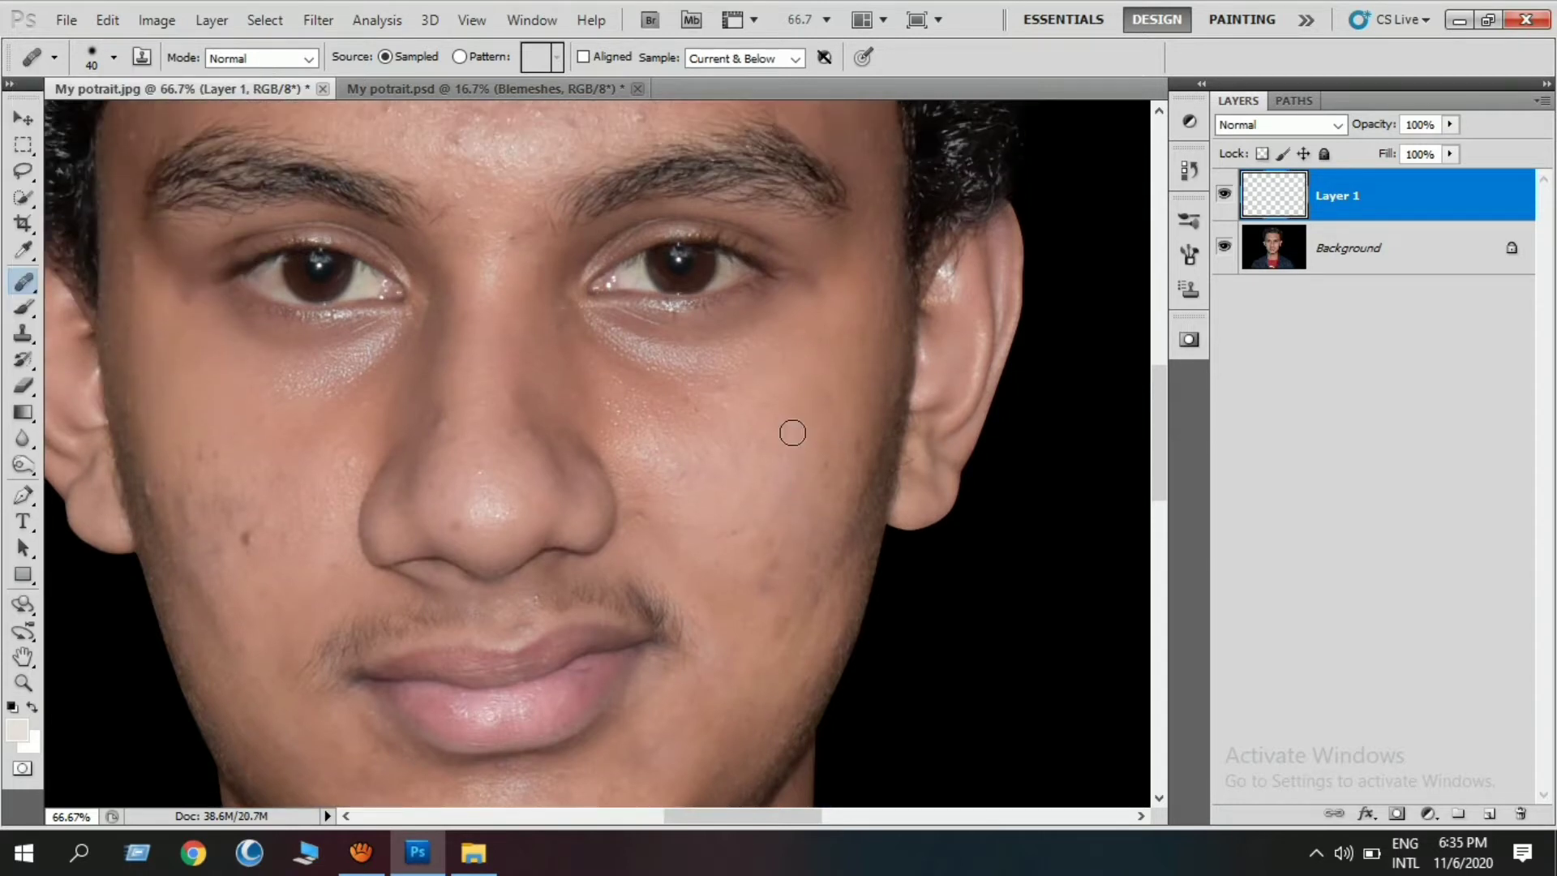
Close My potrait.jpg, answering its save prompt, and zoom into My potrait.psd
left_click(322, 88)
left_click(766, 340)
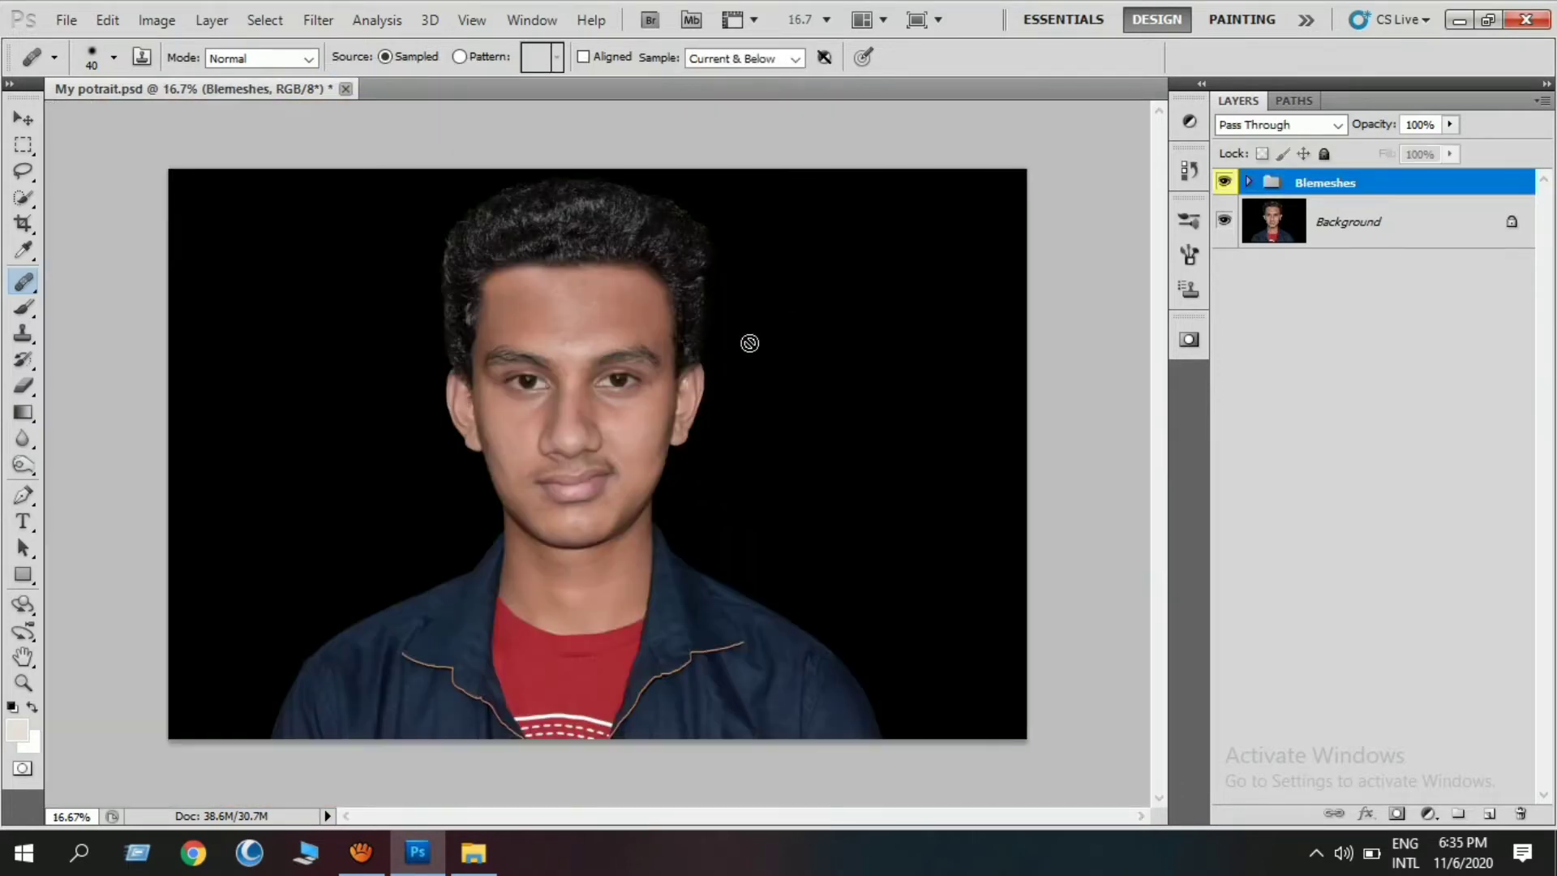
scroll(749, 343, "up", 1)
scroll(751, 348, "up", 1)
scroll(750, 347, "up", 1)
scroll(629, 337, "up", 1)
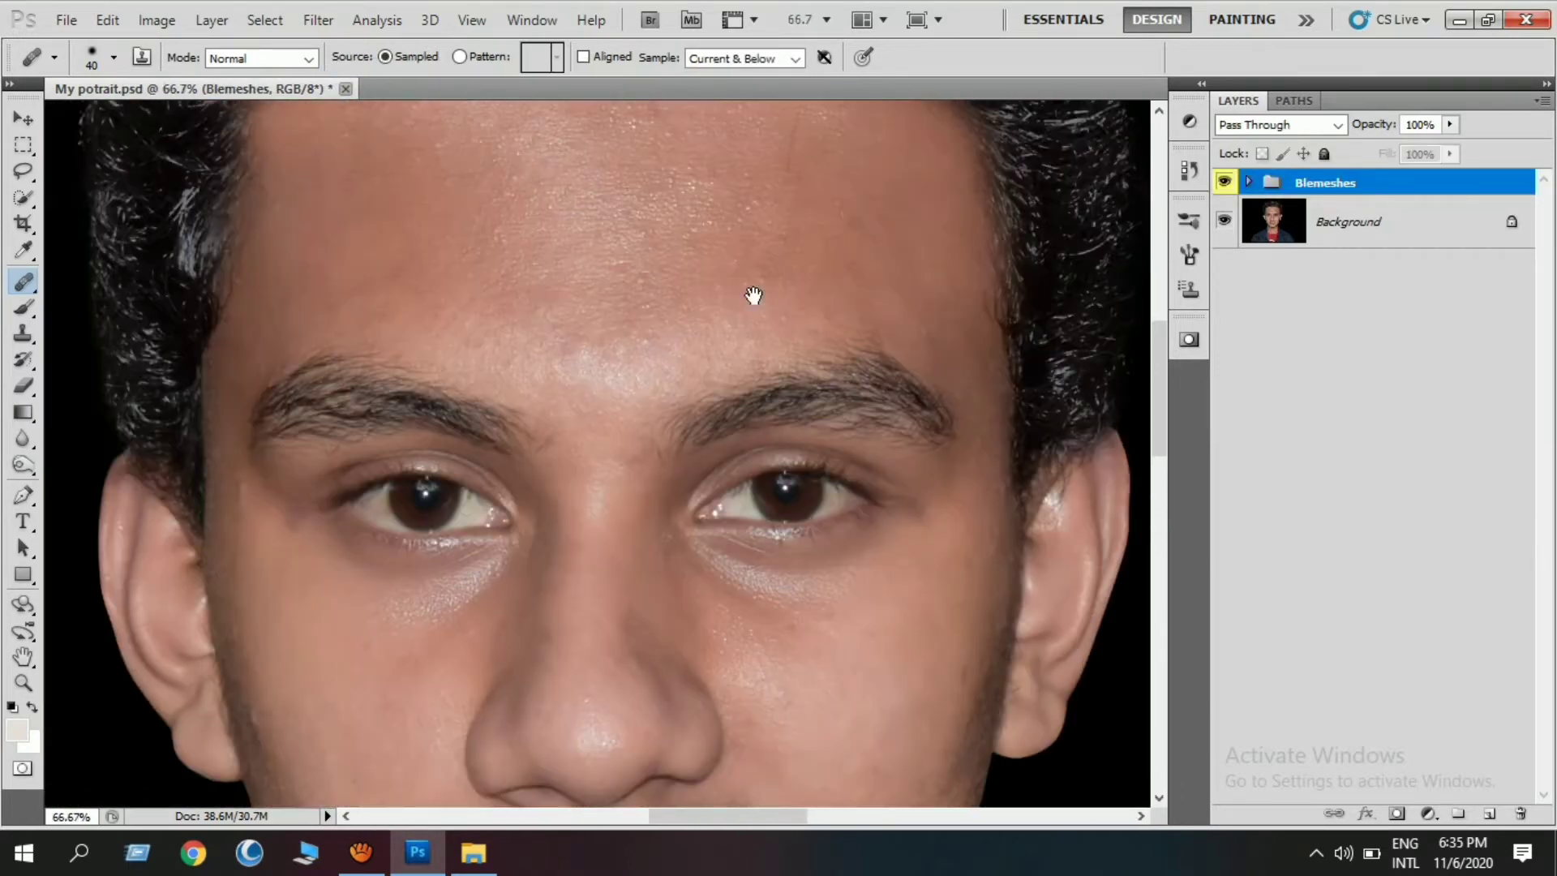
Fit the image on screen and toggle the Blemeshes group off and on to compare
key("ctrl+0")
left_click(1223, 184)
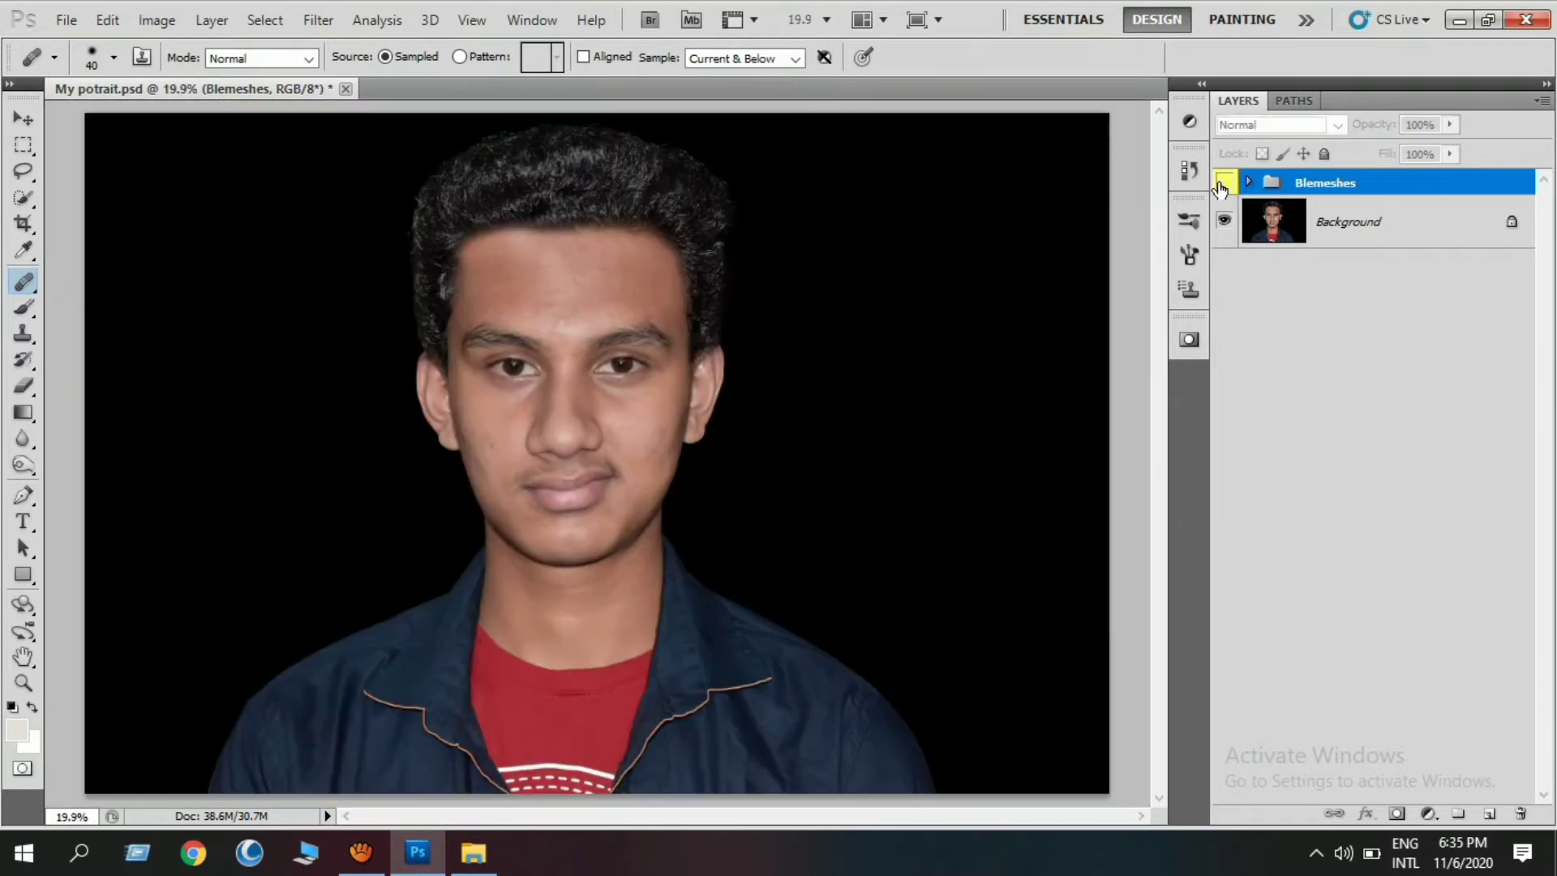
left_click(1223, 183)
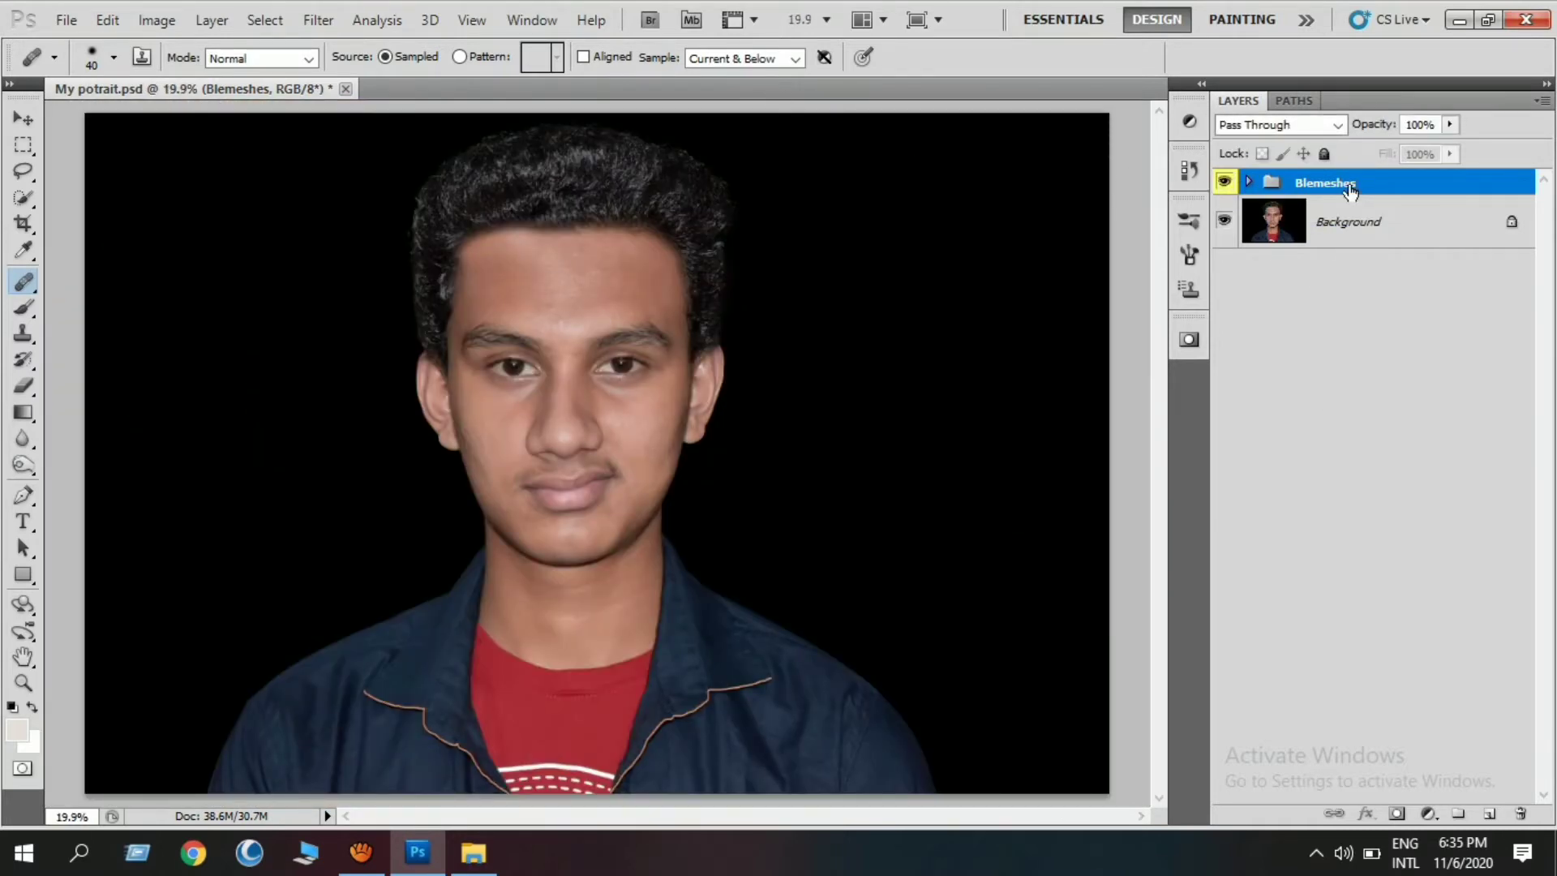
Stamp all visible layers into a layer named Smoothing, then duplicate it as Smoothing copy
key("ctrl+alt+shift+e")
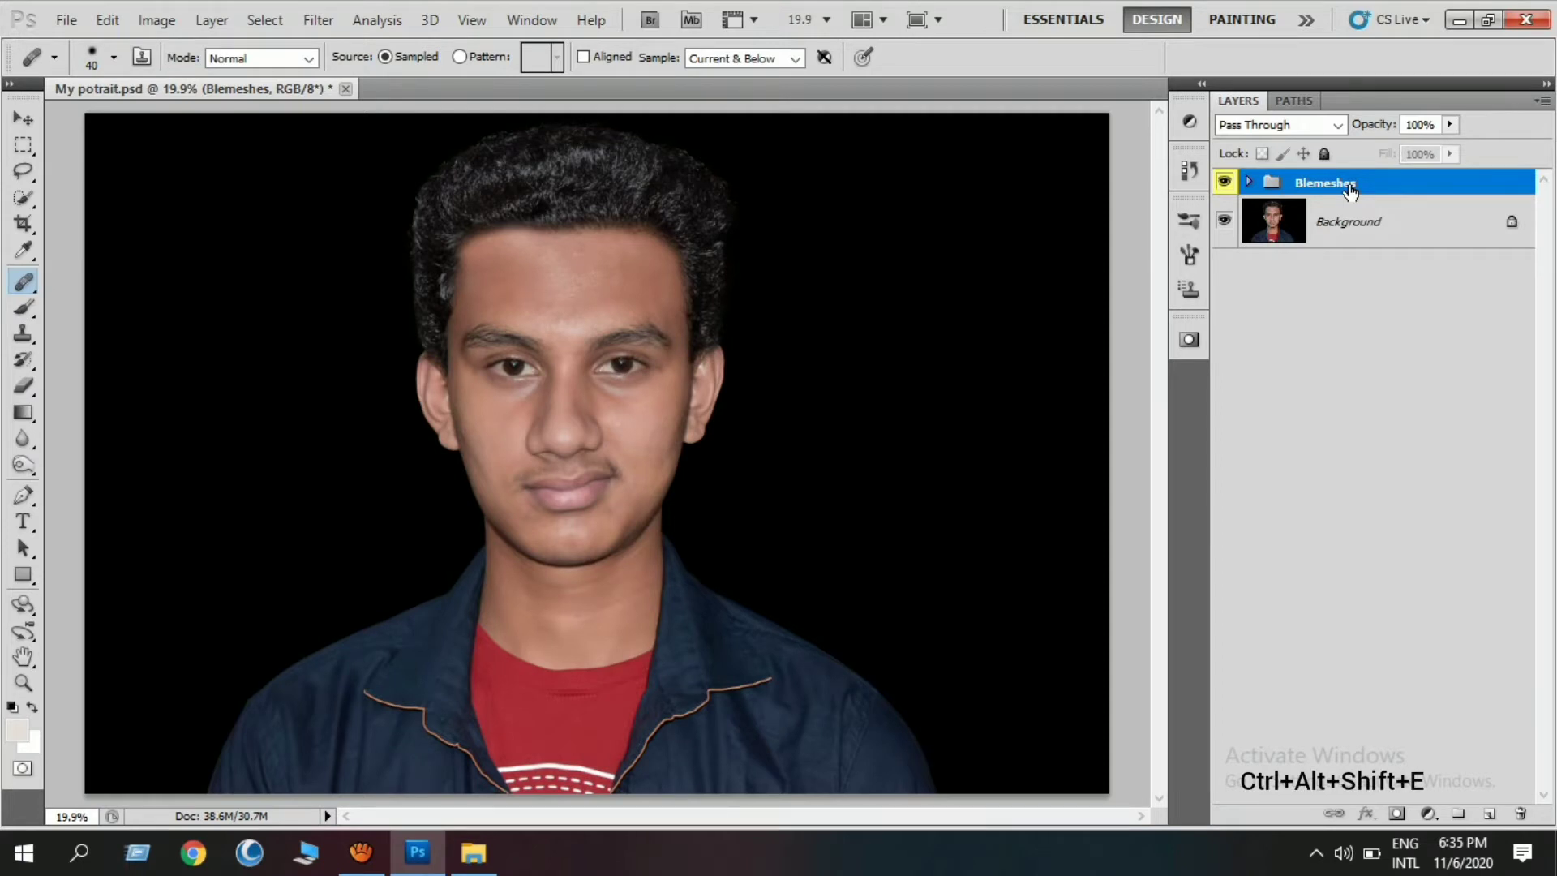
double_click(1334, 201)
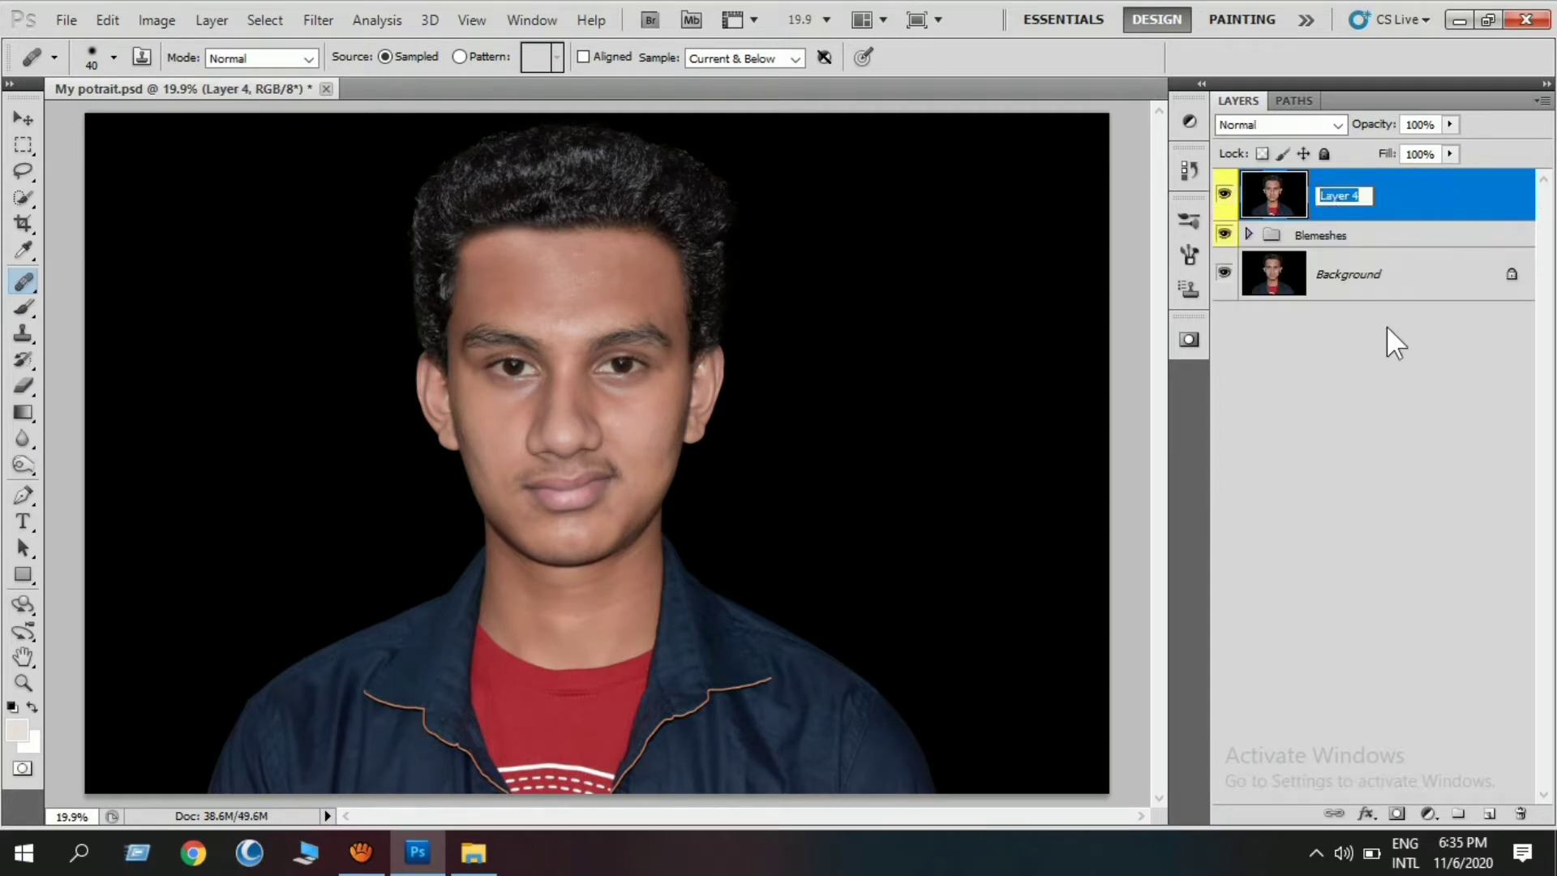
type("Smoth")
type("ing")
key("Return")
double_click(1342, 197)
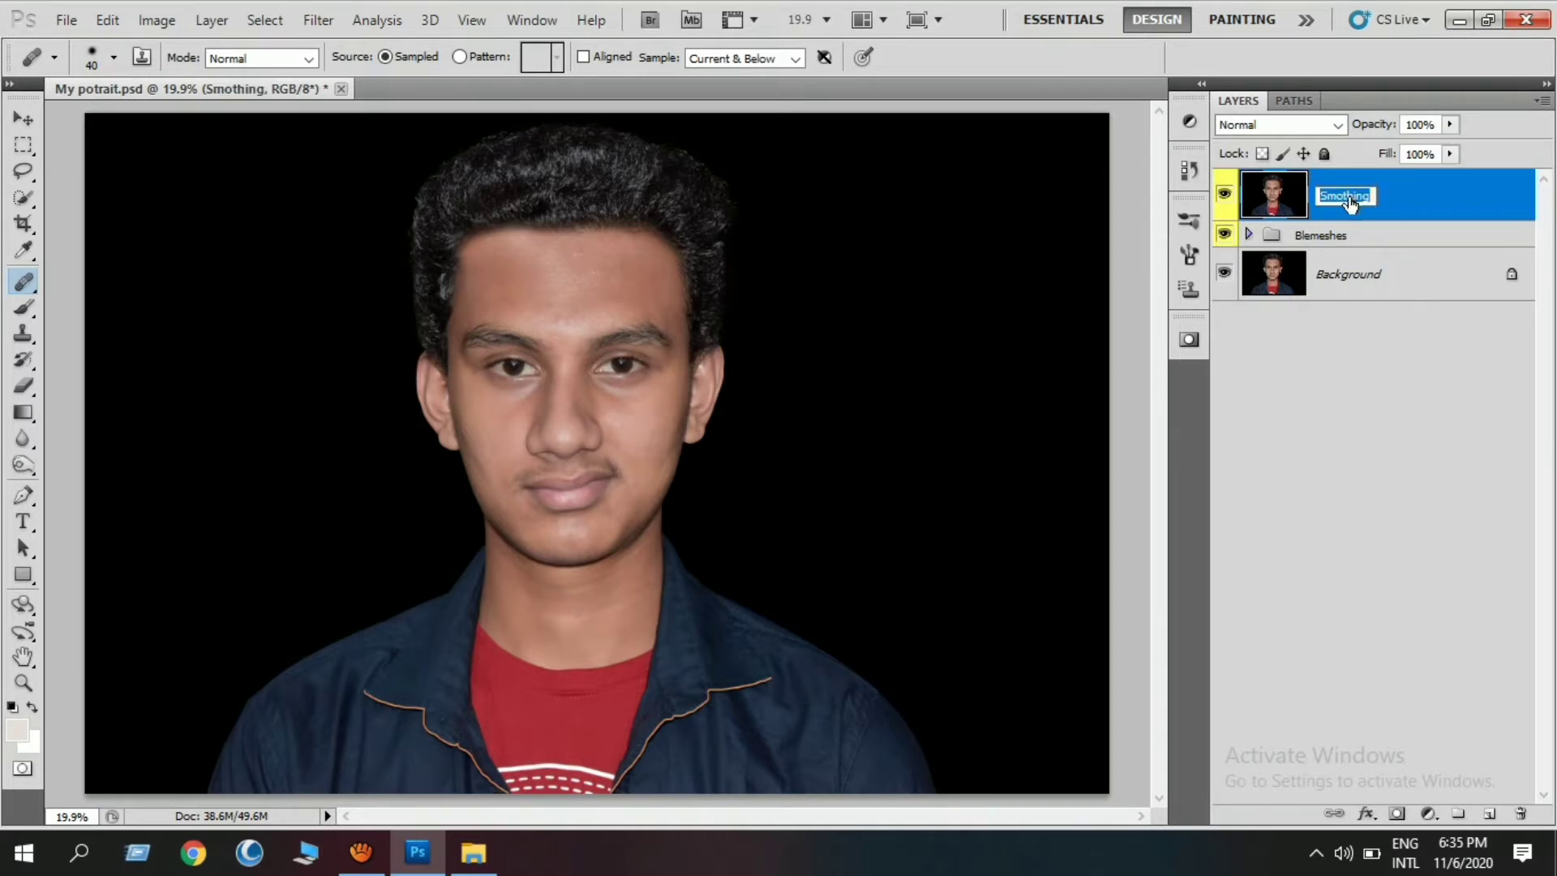
left_click(1343, 197)
type("o")
key("Return")
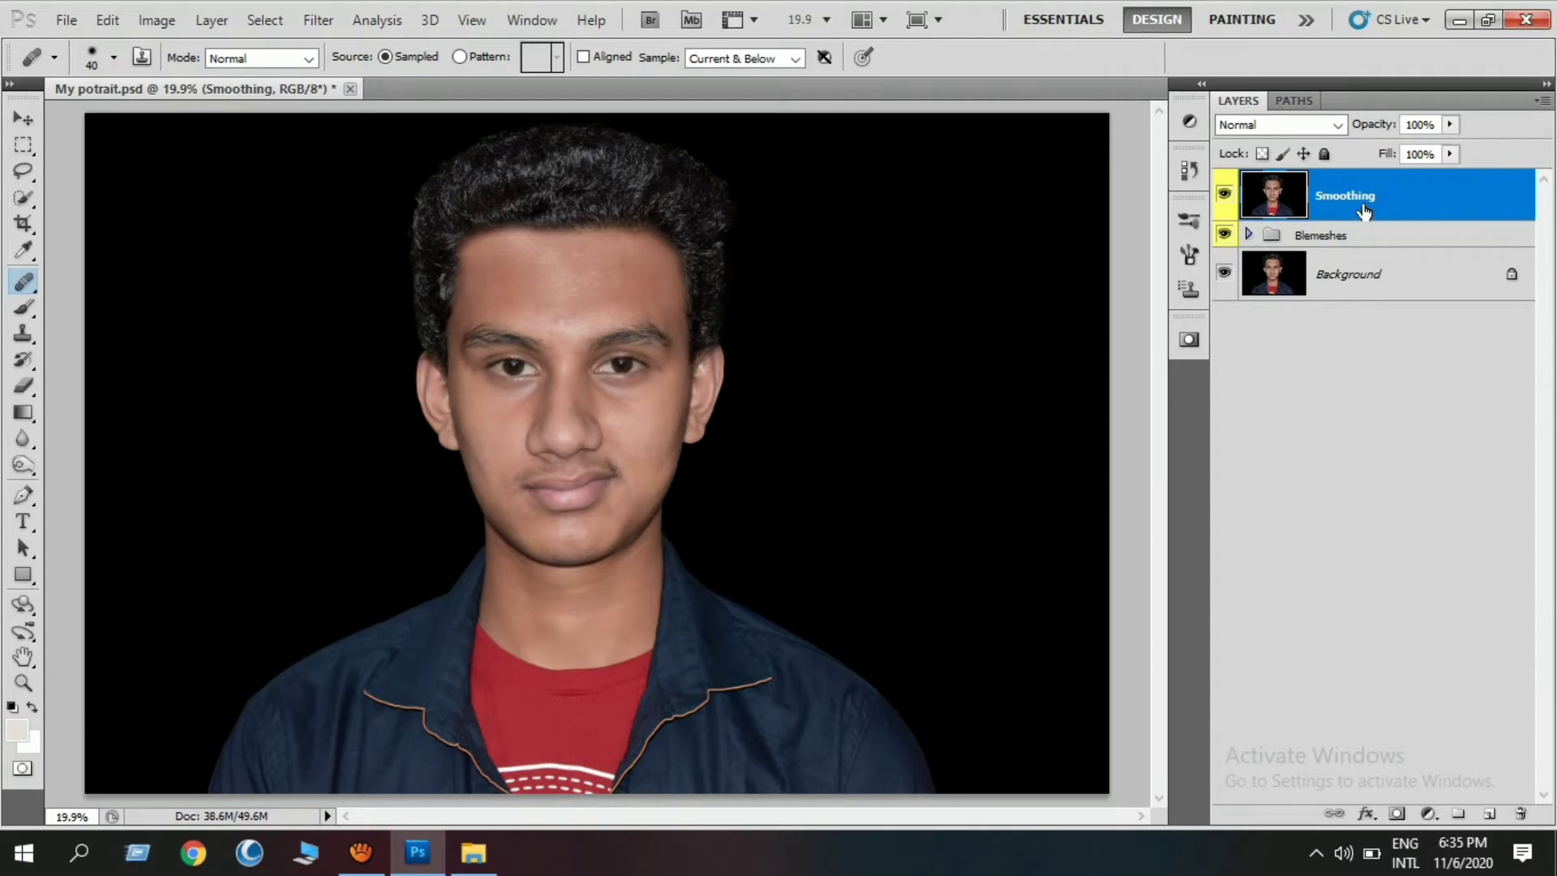
key("ctrl+j")
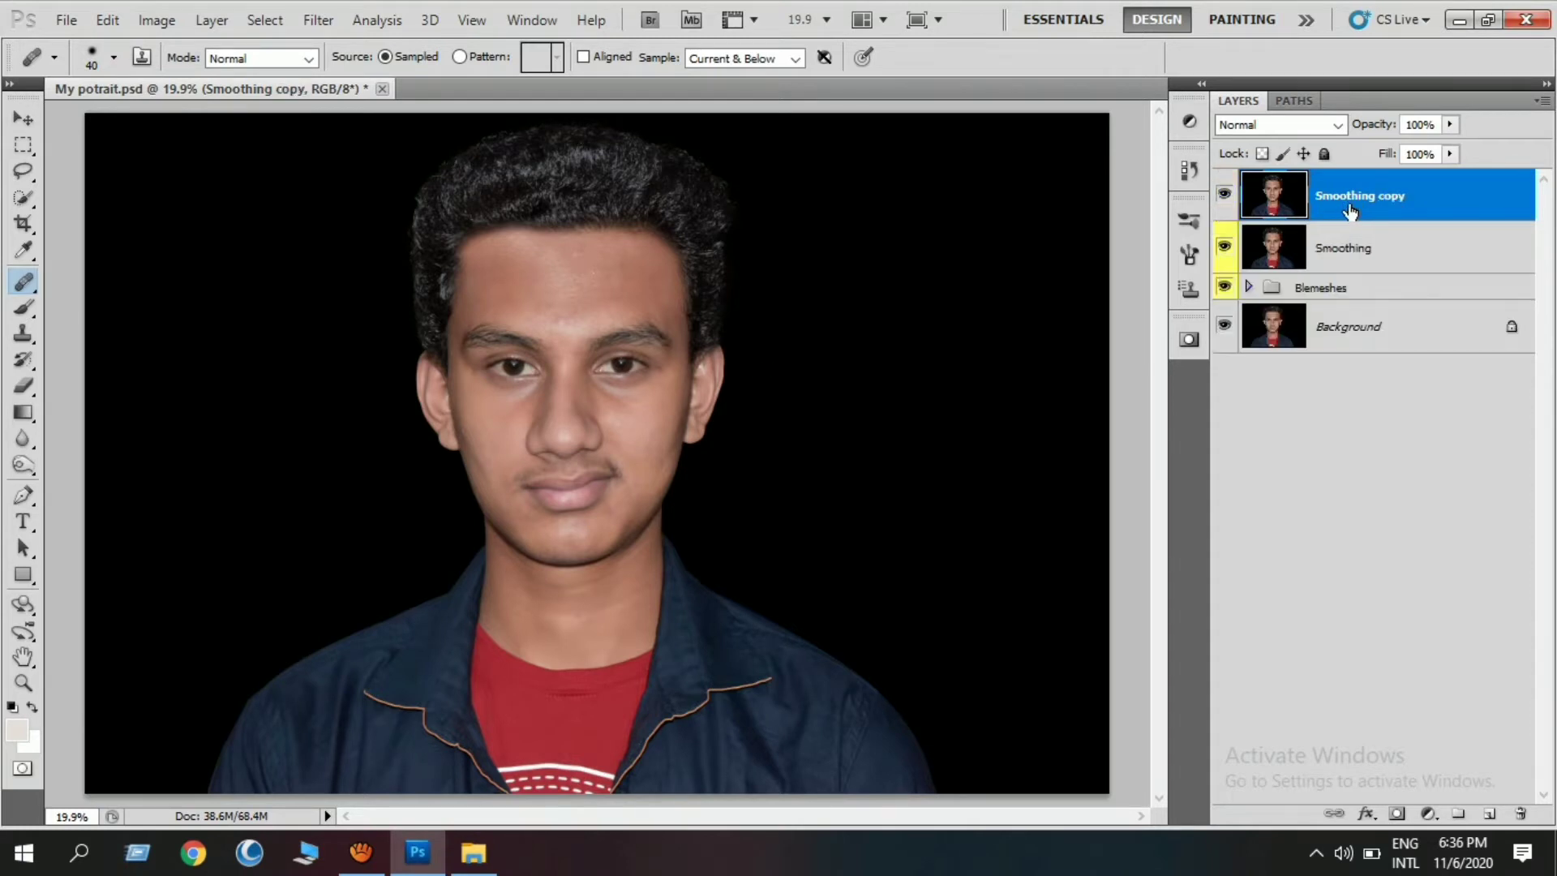
Apply a Gaussian Blur with a 4-pixel radius to Smoothing copy to soften the skin
left_click(318, 19)
mouse_move(330, 227)
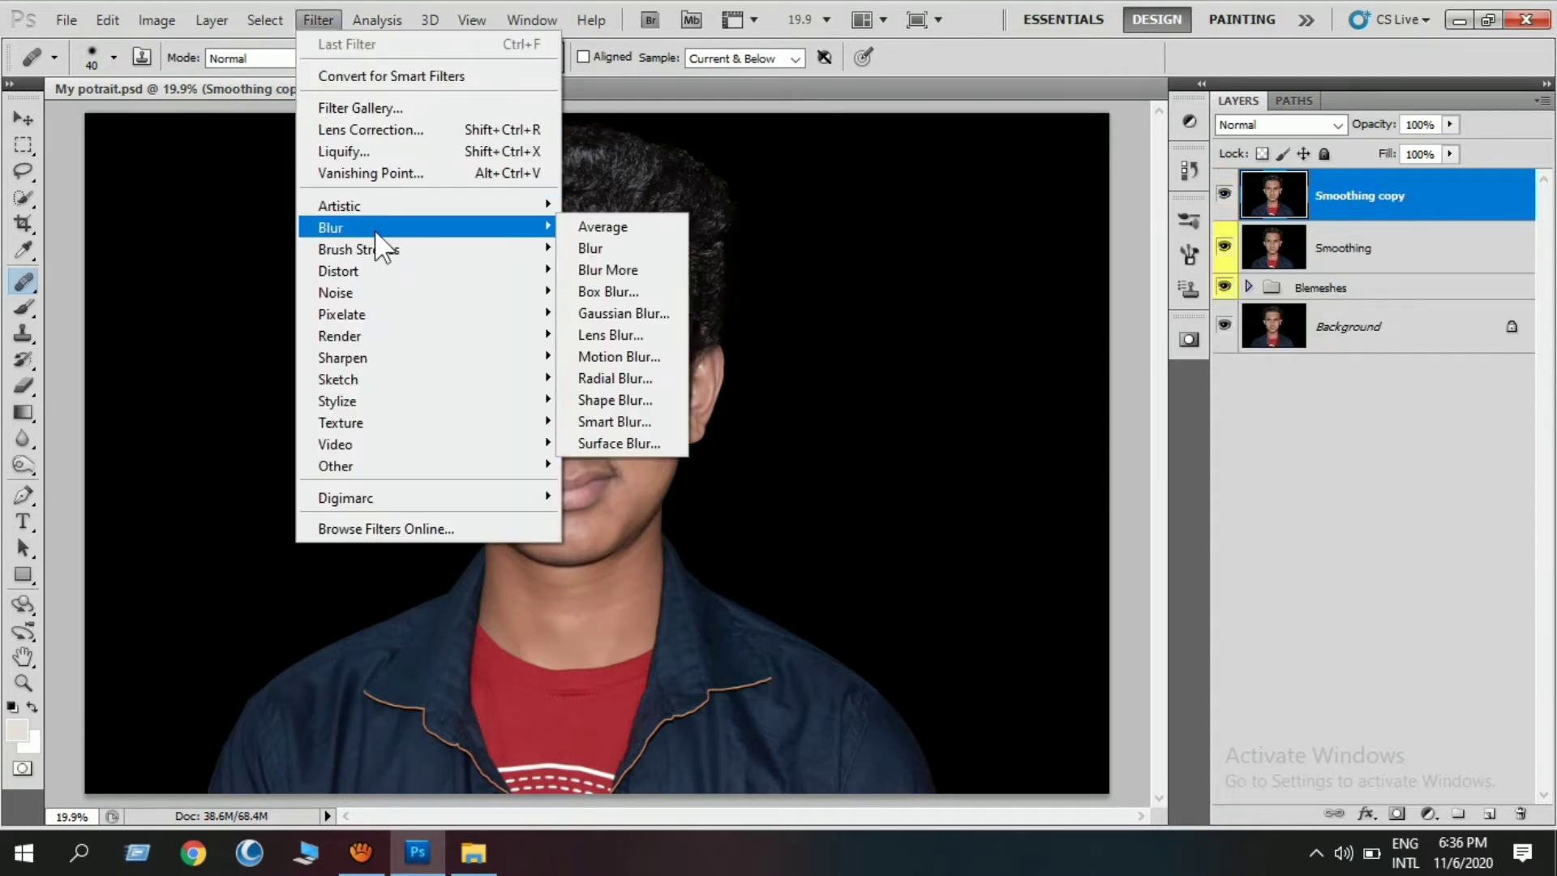
left_click(584, 320)
left_click(514, 392)
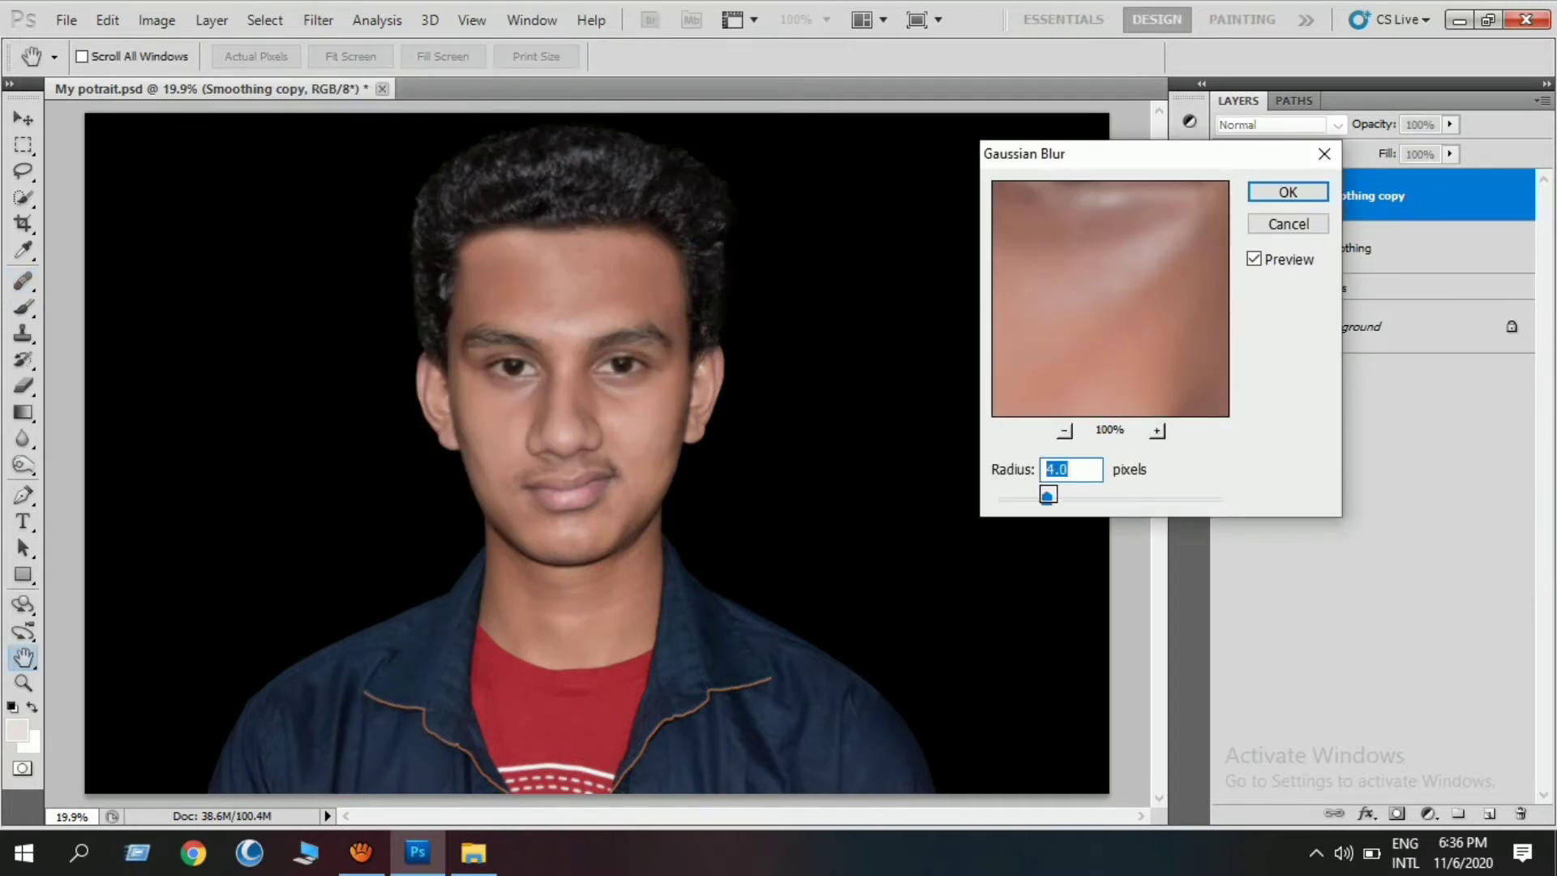
left_click_drag(1001, 498, 1041, 500)
type("4")
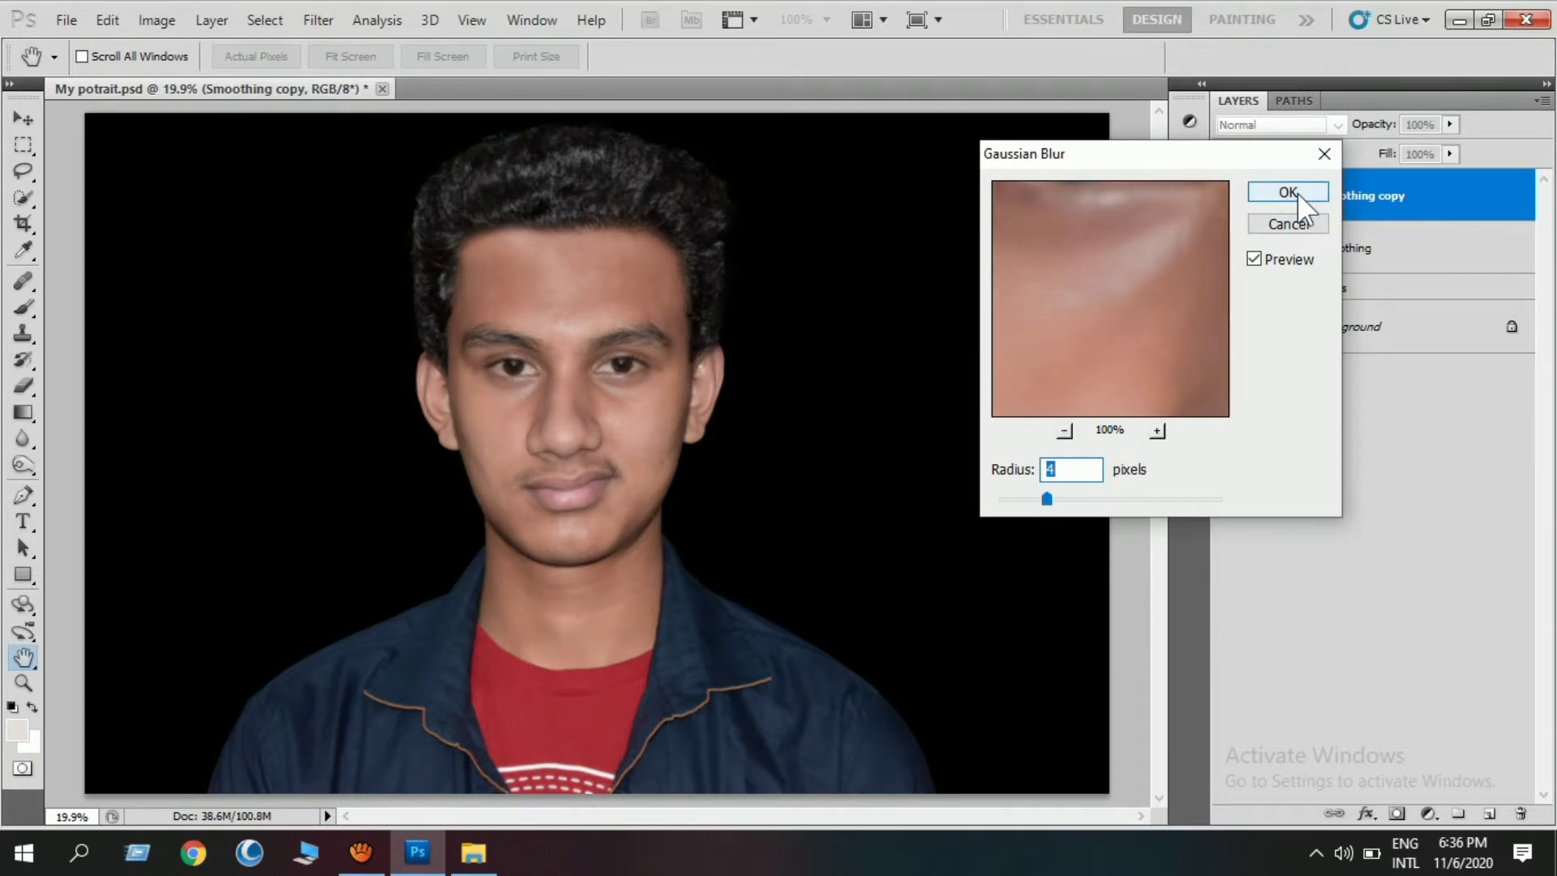
left_click(1278, 193)
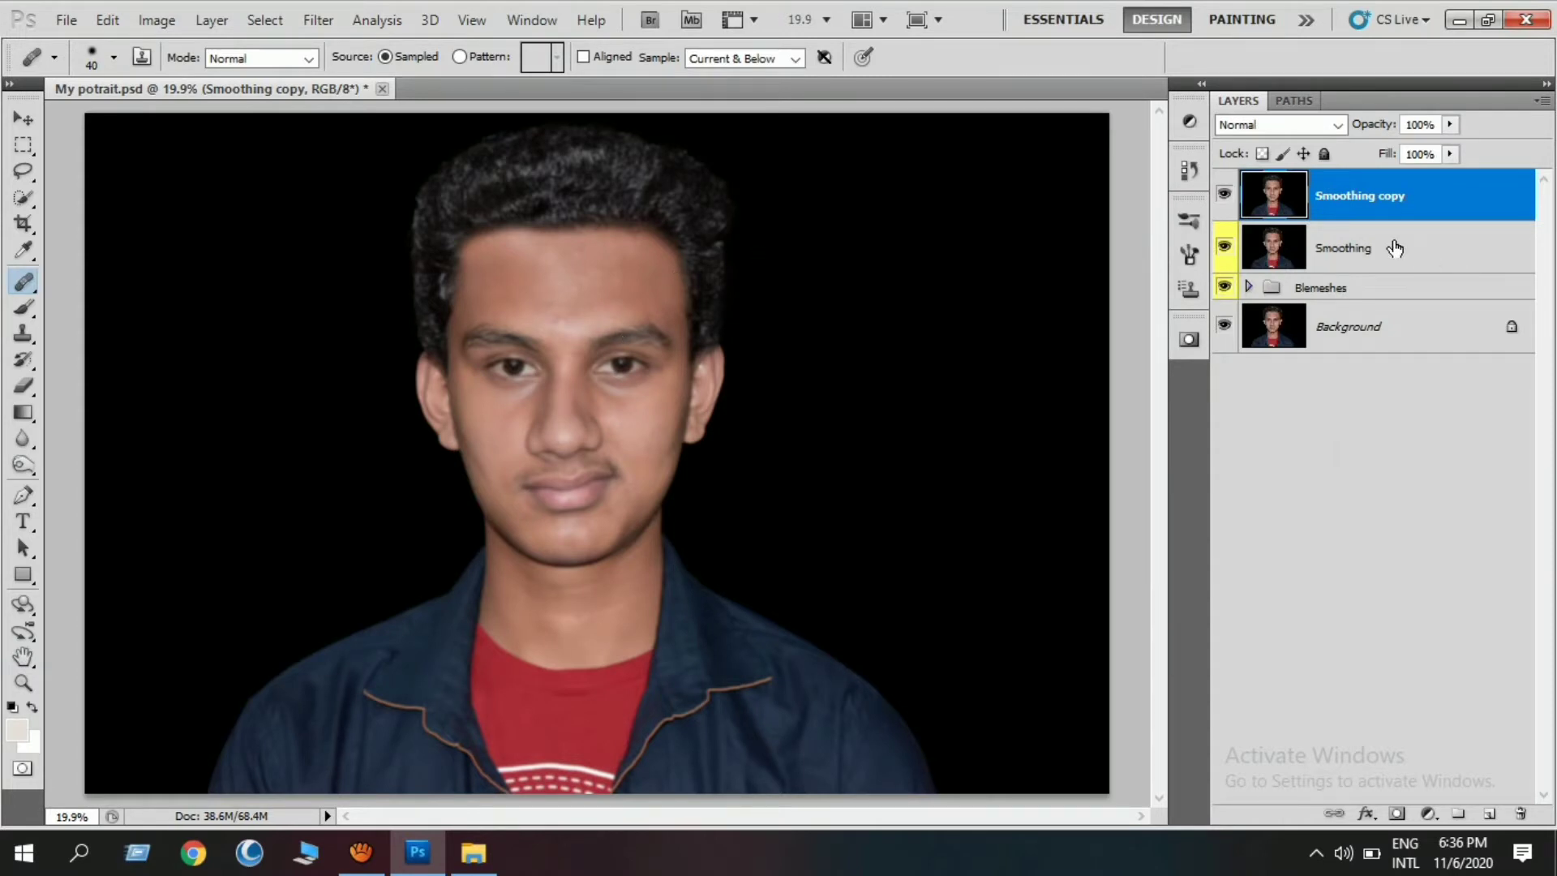
Clear Smoothing's colour label, duplicate it to the top as Smoothing copy 2, and rename Smoothing copy to Blur
left_click(1394, 248)
right_click(1230, 246)
left_click(1254, 318)
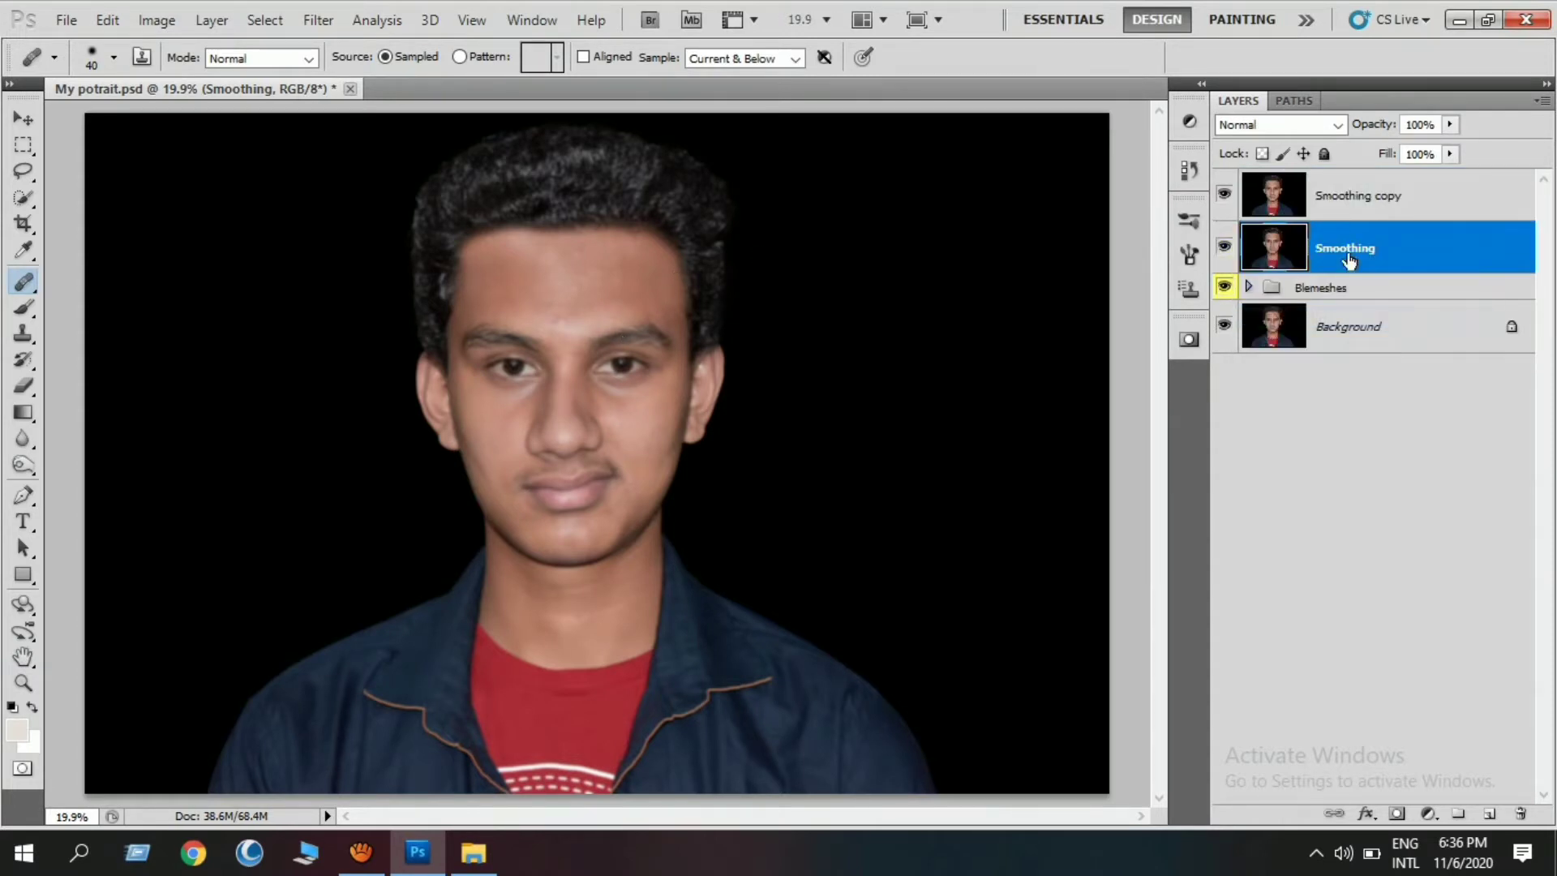
key("ctrl+j")
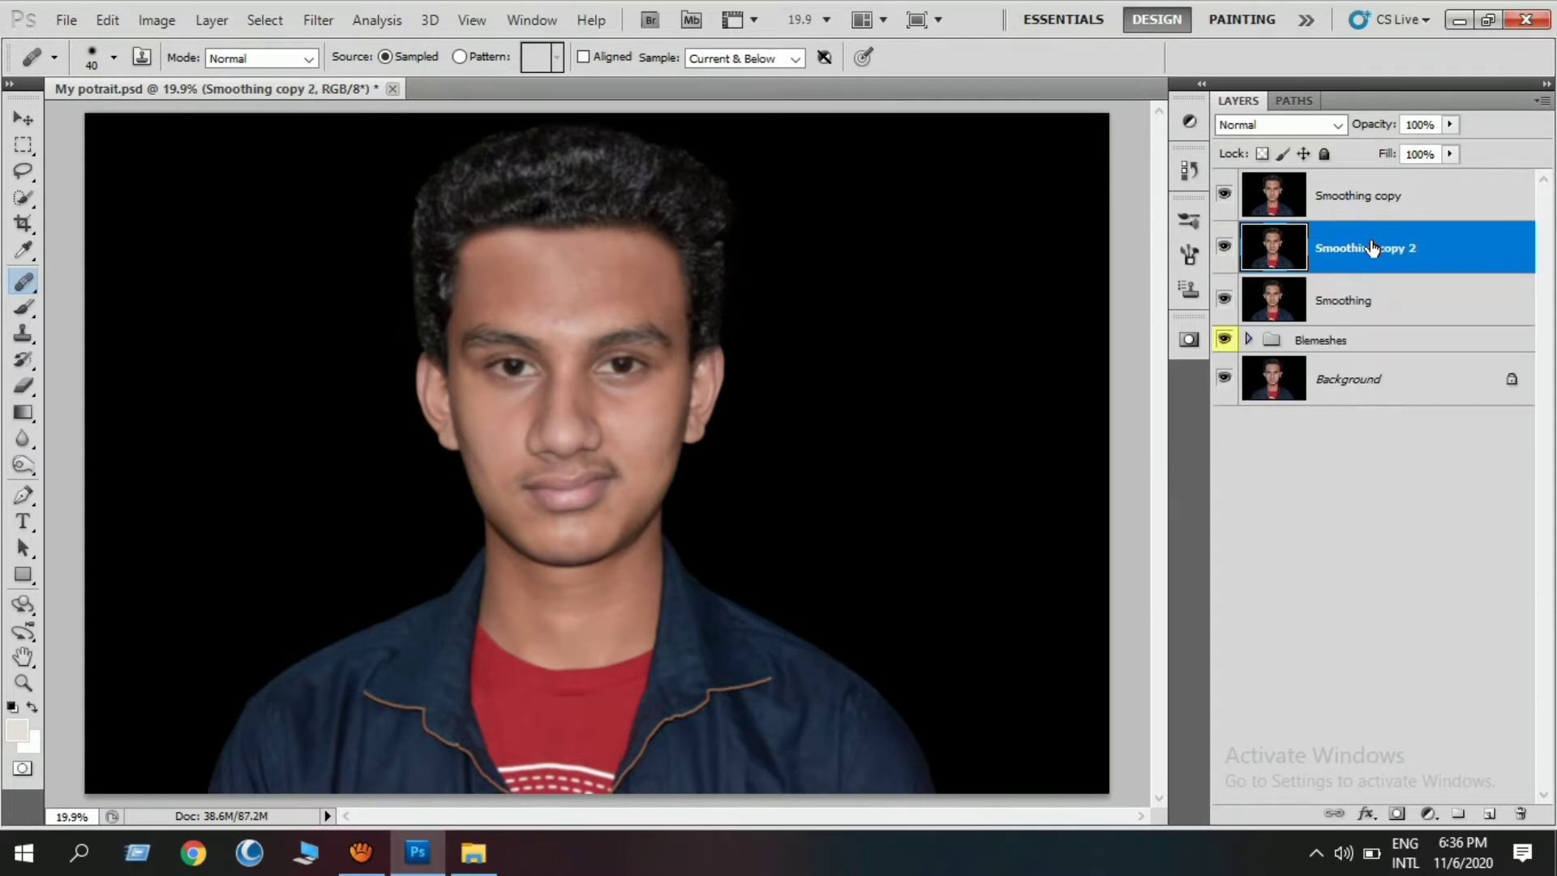
left_click_drag(1370, 247, 1370, 183)
double_click(1366, 250)
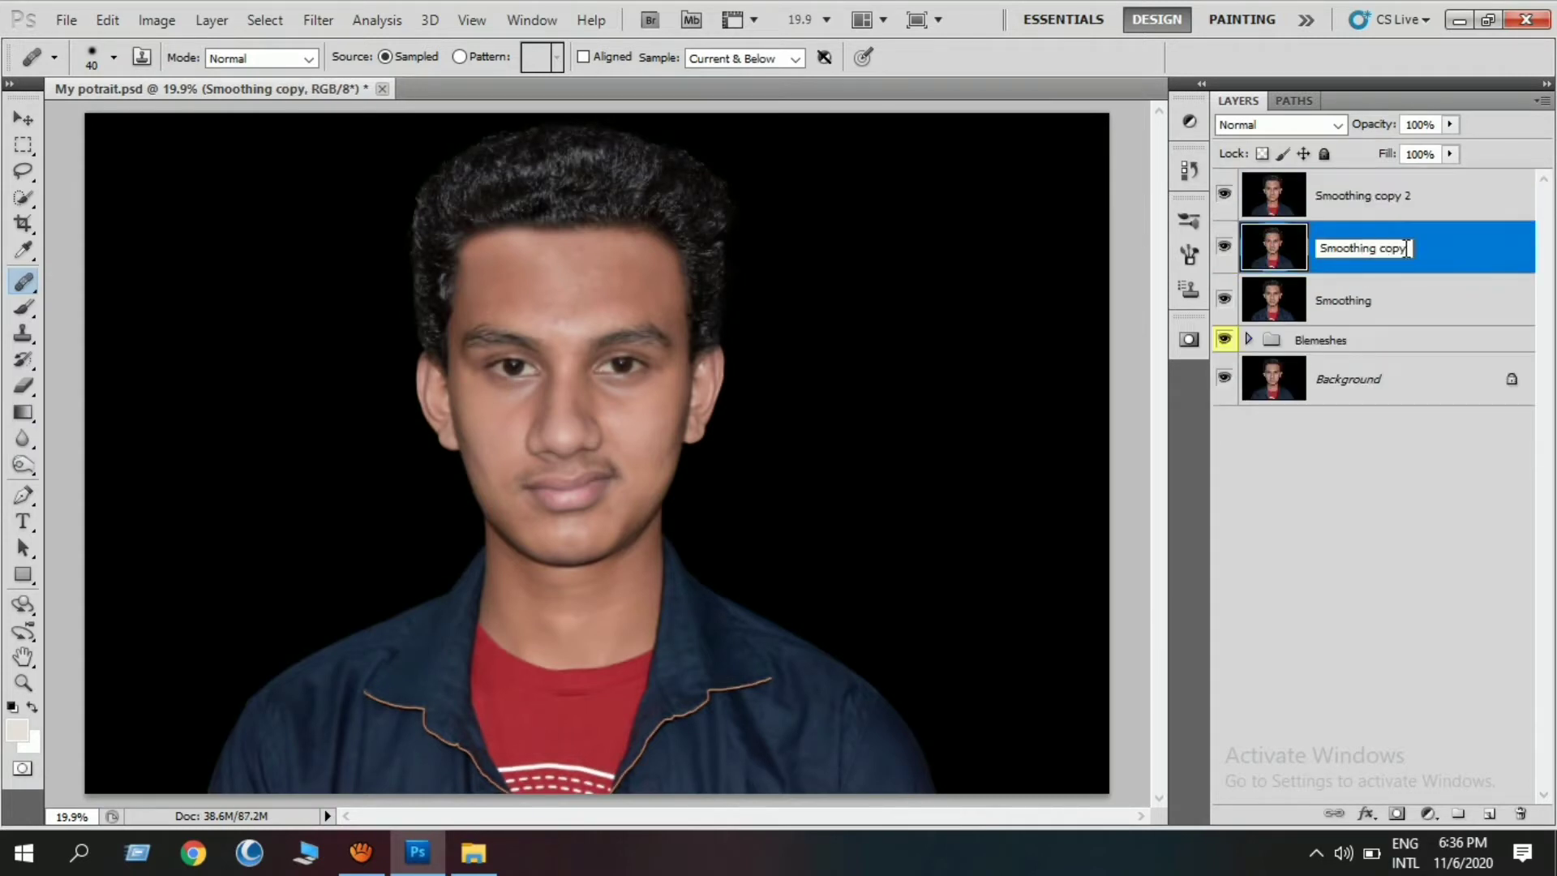
type("Blur")
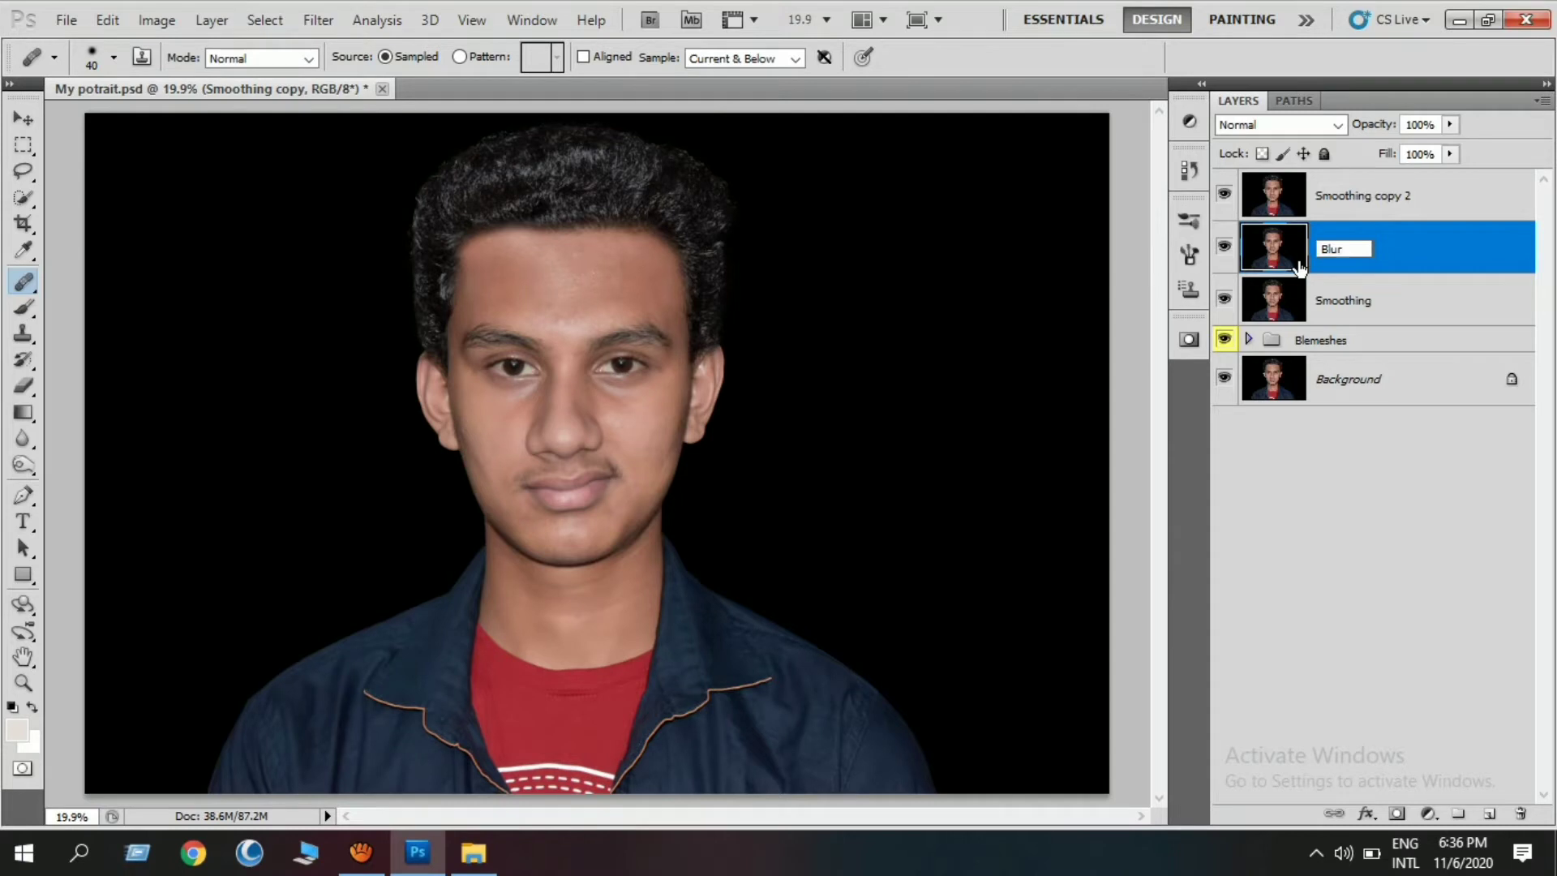
key("Return")
left_click(1371, 198)
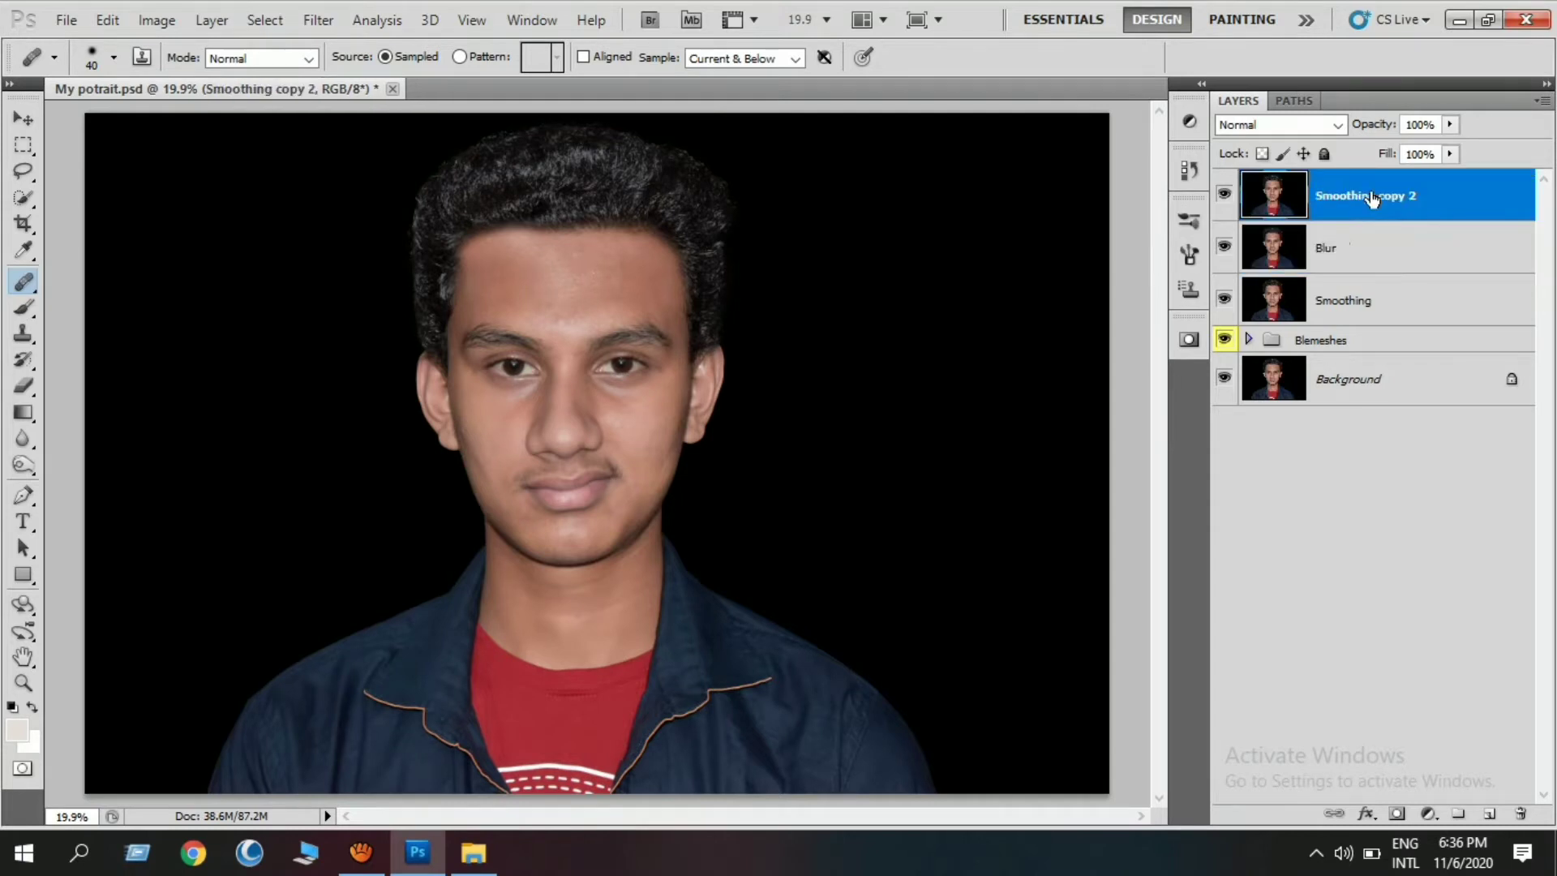
Set Apply Image to Layer Blur, Channel RGB, Subtract blending, Scale 2, Offset 128
left_click(157, 20)
left_click(206, 341)
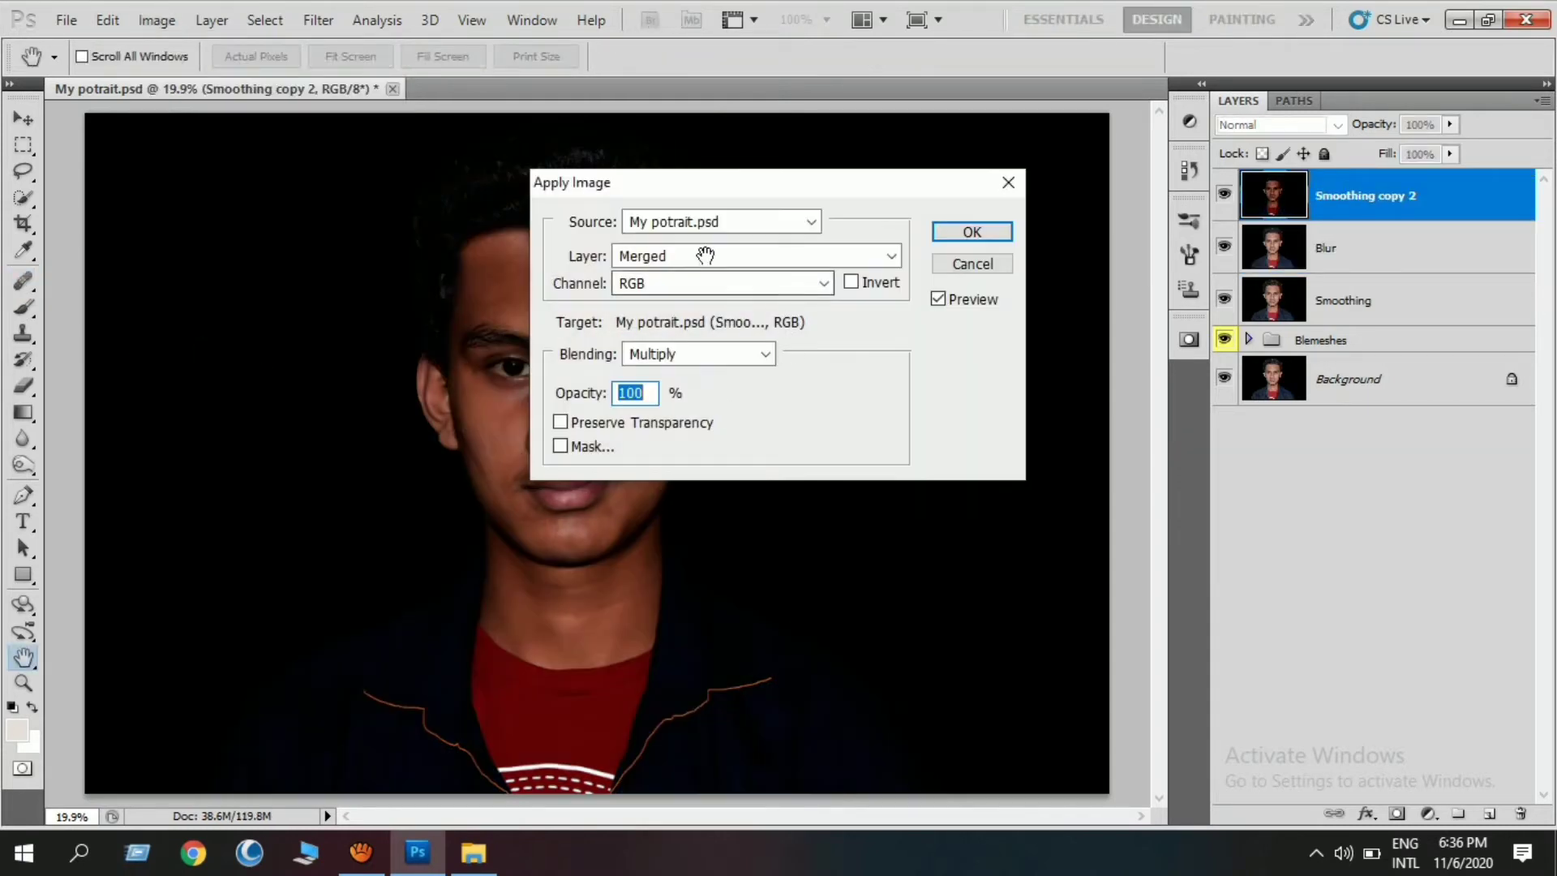
left_click(789, 256)
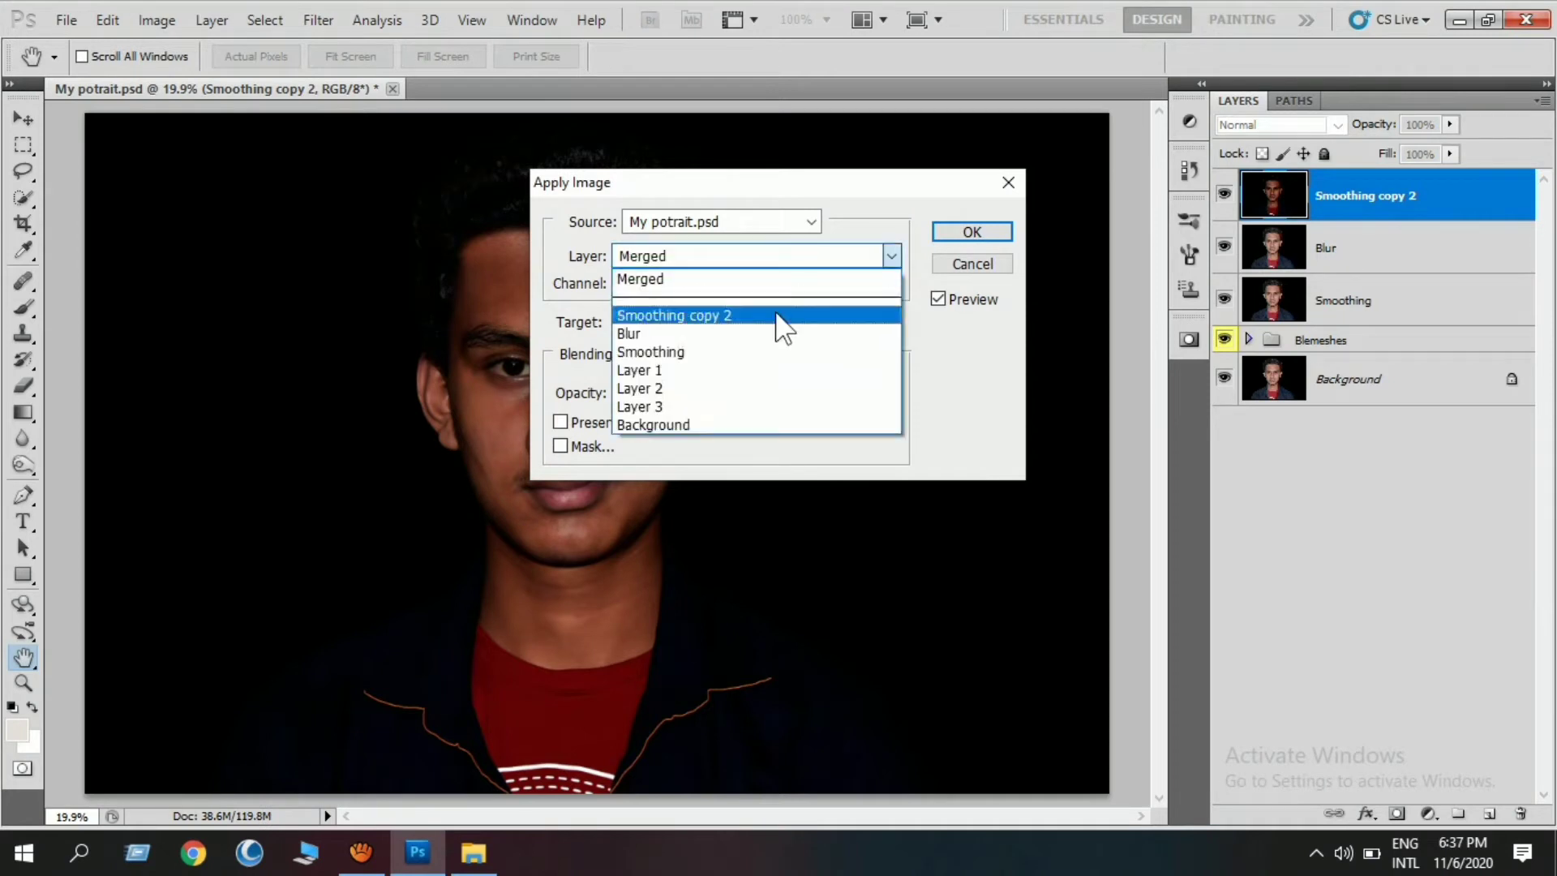
left_click(769, 338)
left_click(754, 284)
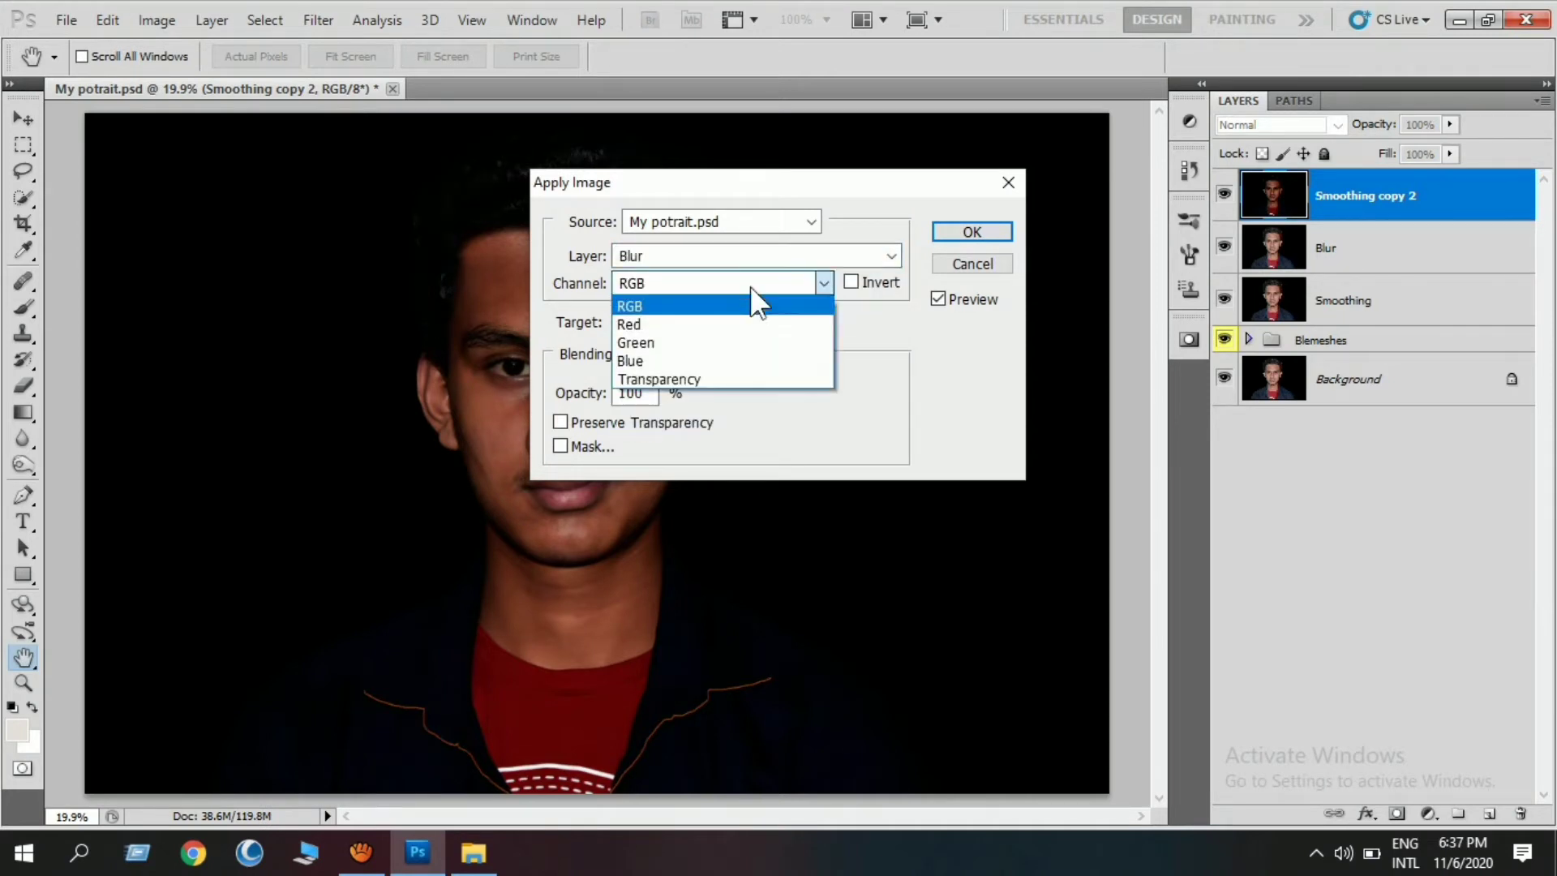
left_click(713, 354)
left_click(713, 429)
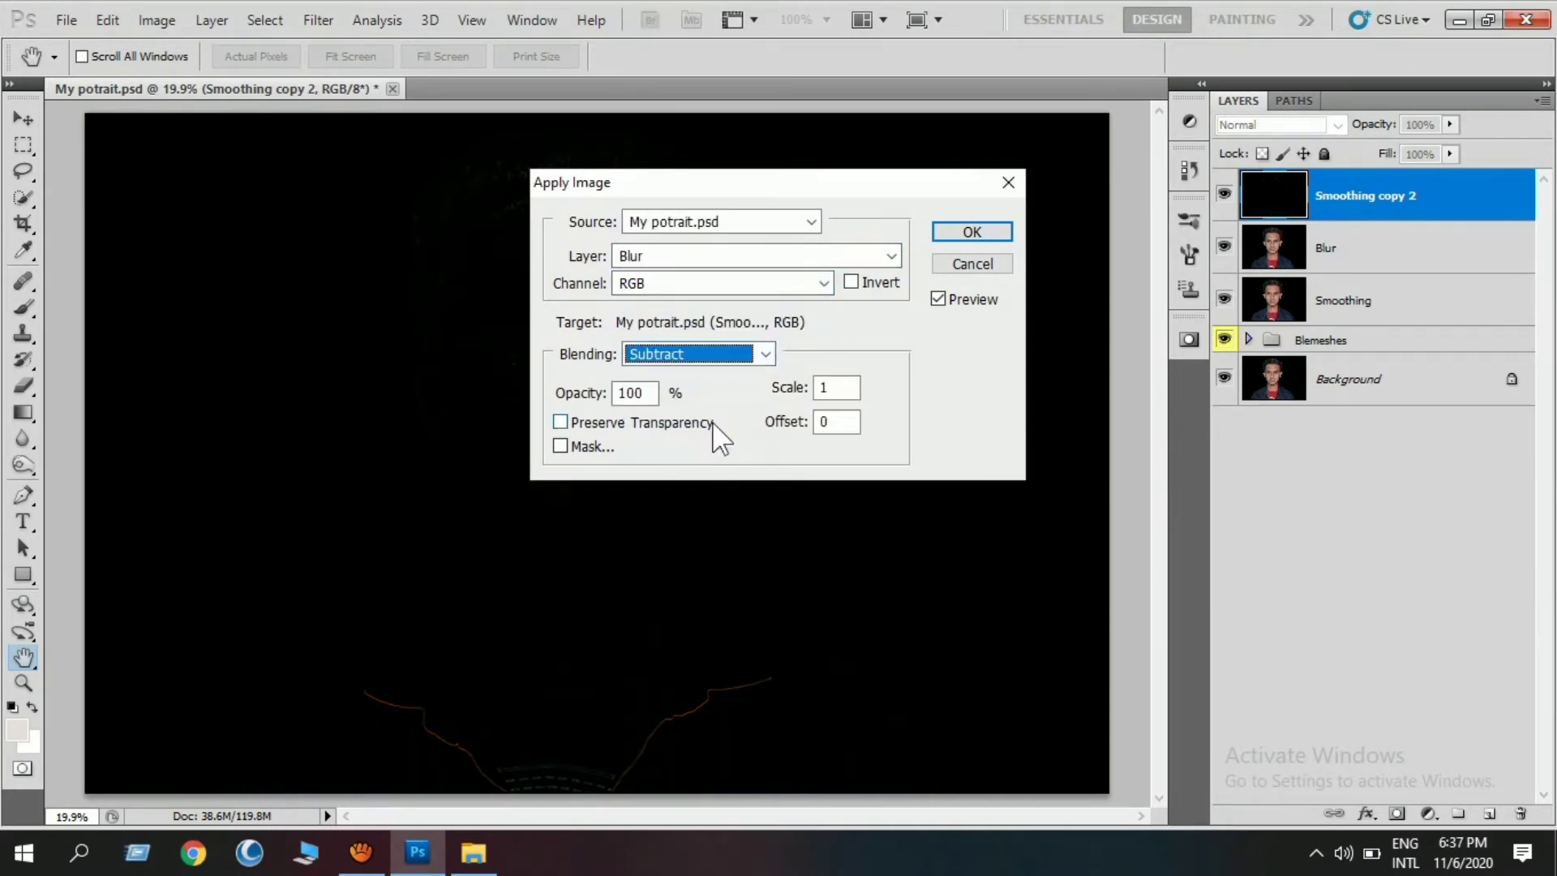
double_click(843, 390)
type("2")
double_click(843, 422)
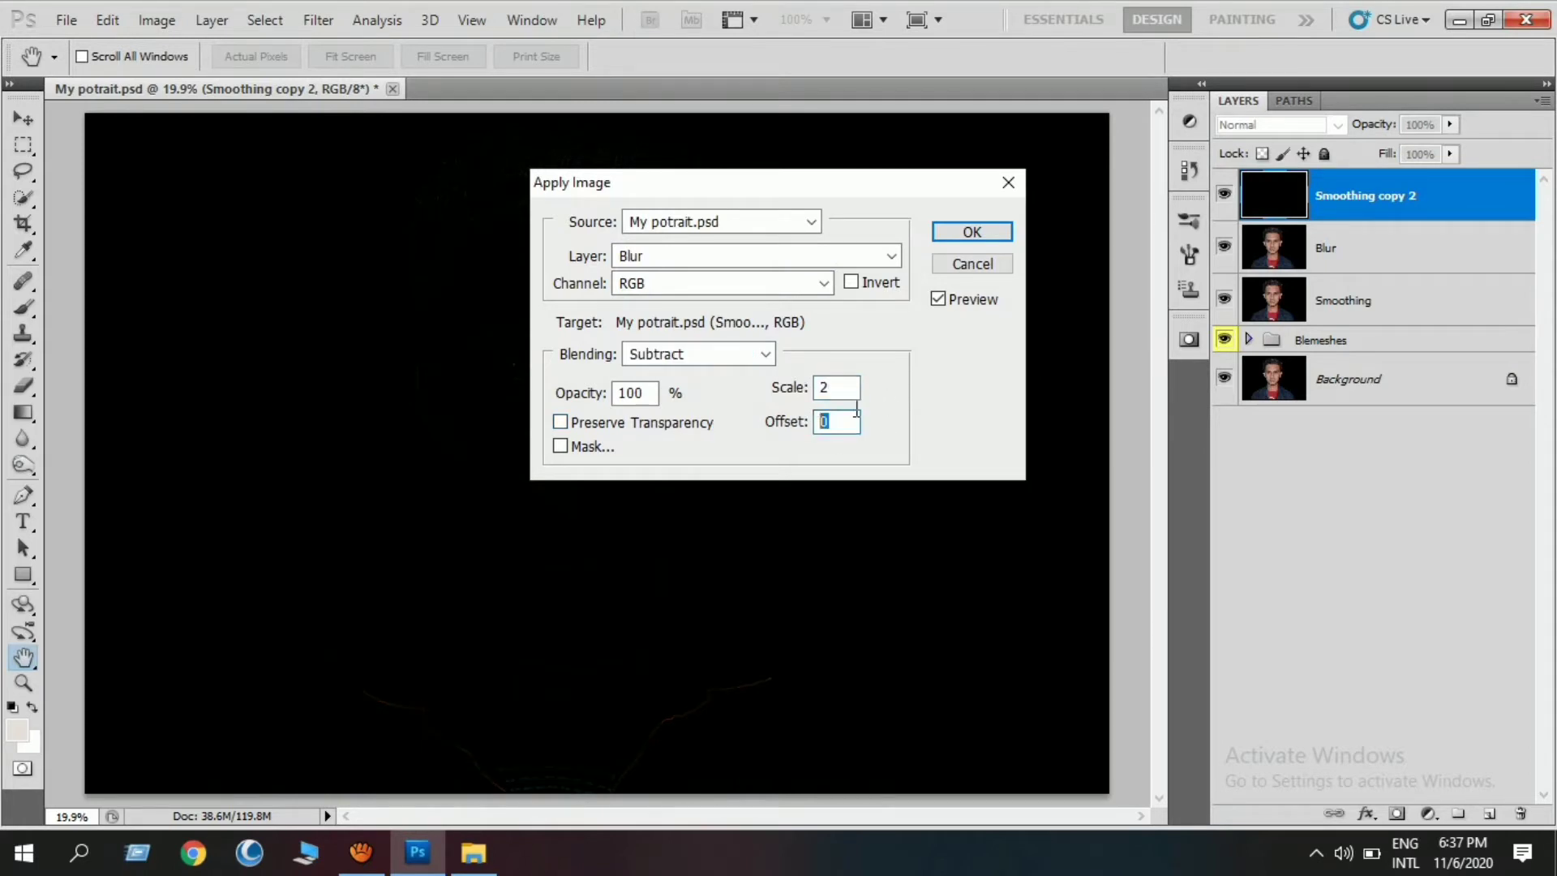
type("128")
left_click_drag(895, 183, 1015, 196)
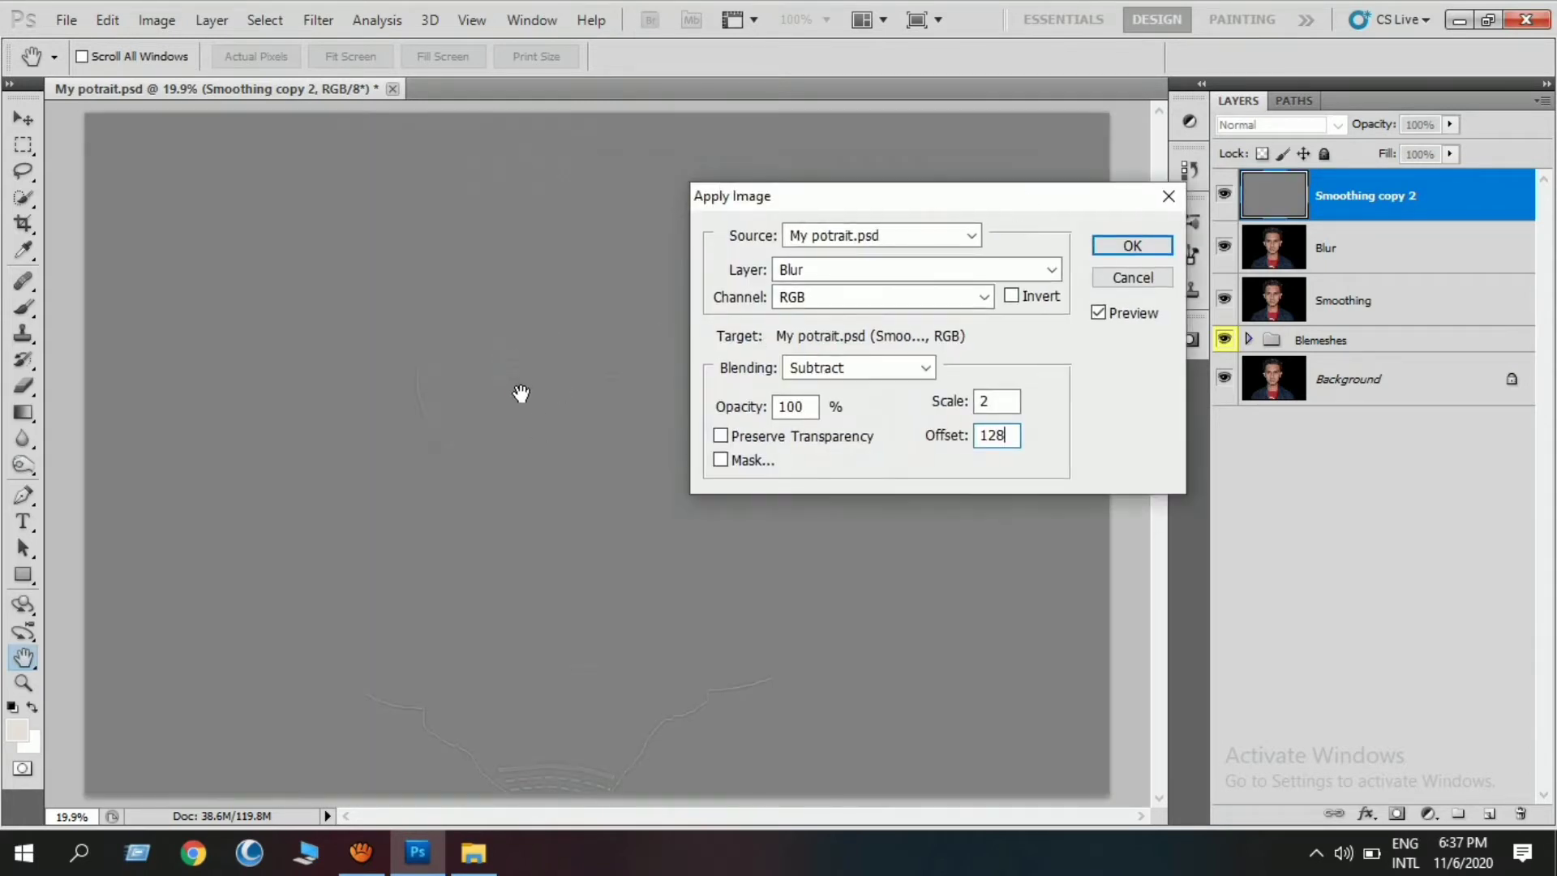
Confirm Apply Image and set Smoothing copy 2's blend mode to Linear Light
left_click(1131, 245)
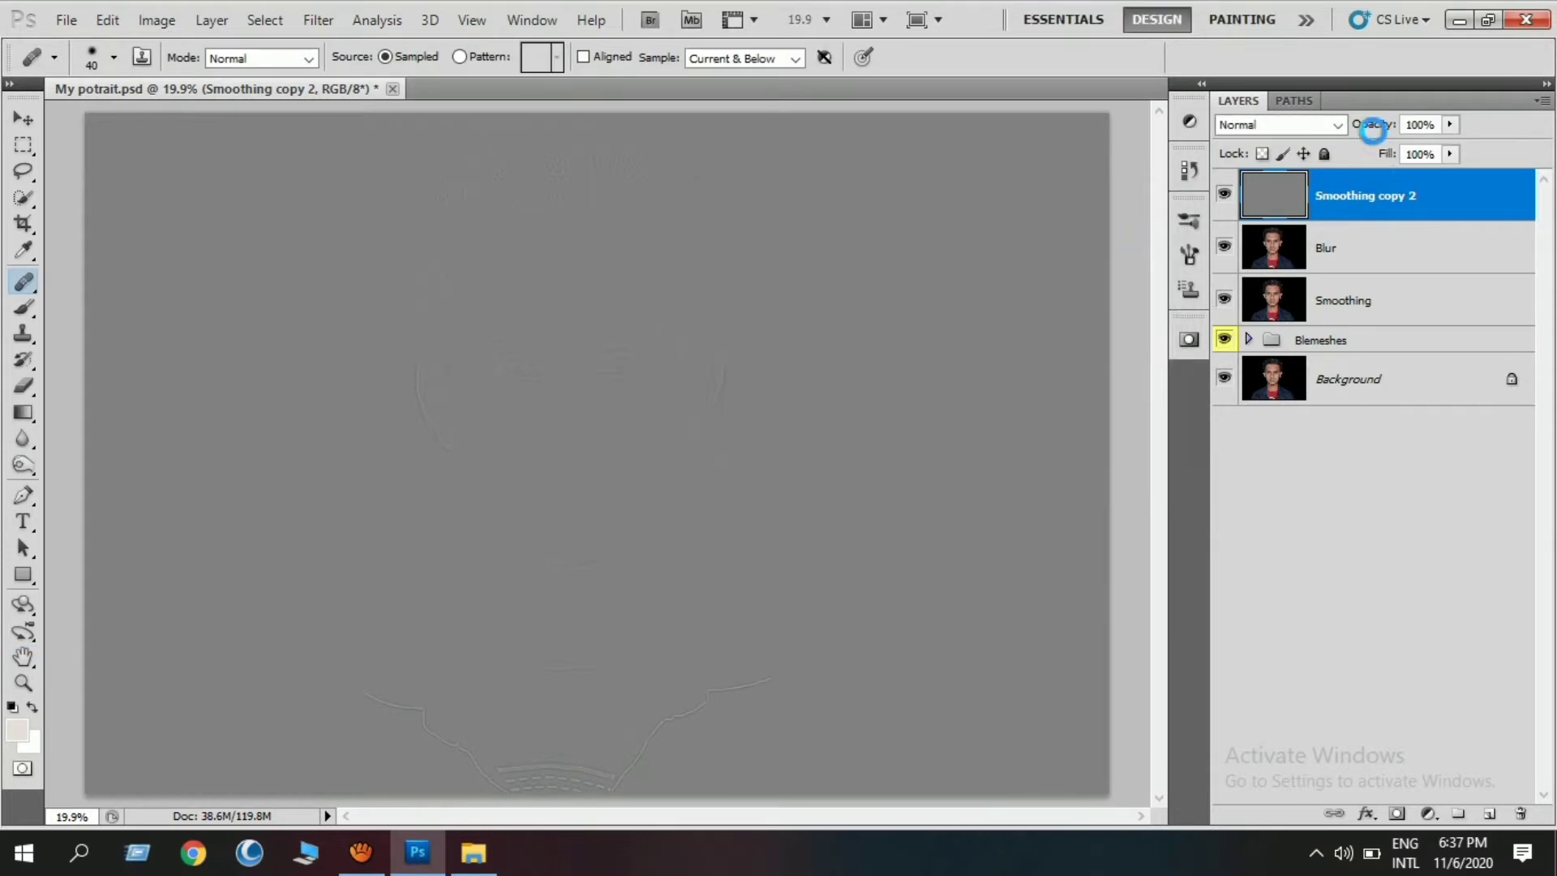
left_click(1290, 124)
left_click(1285, 493)
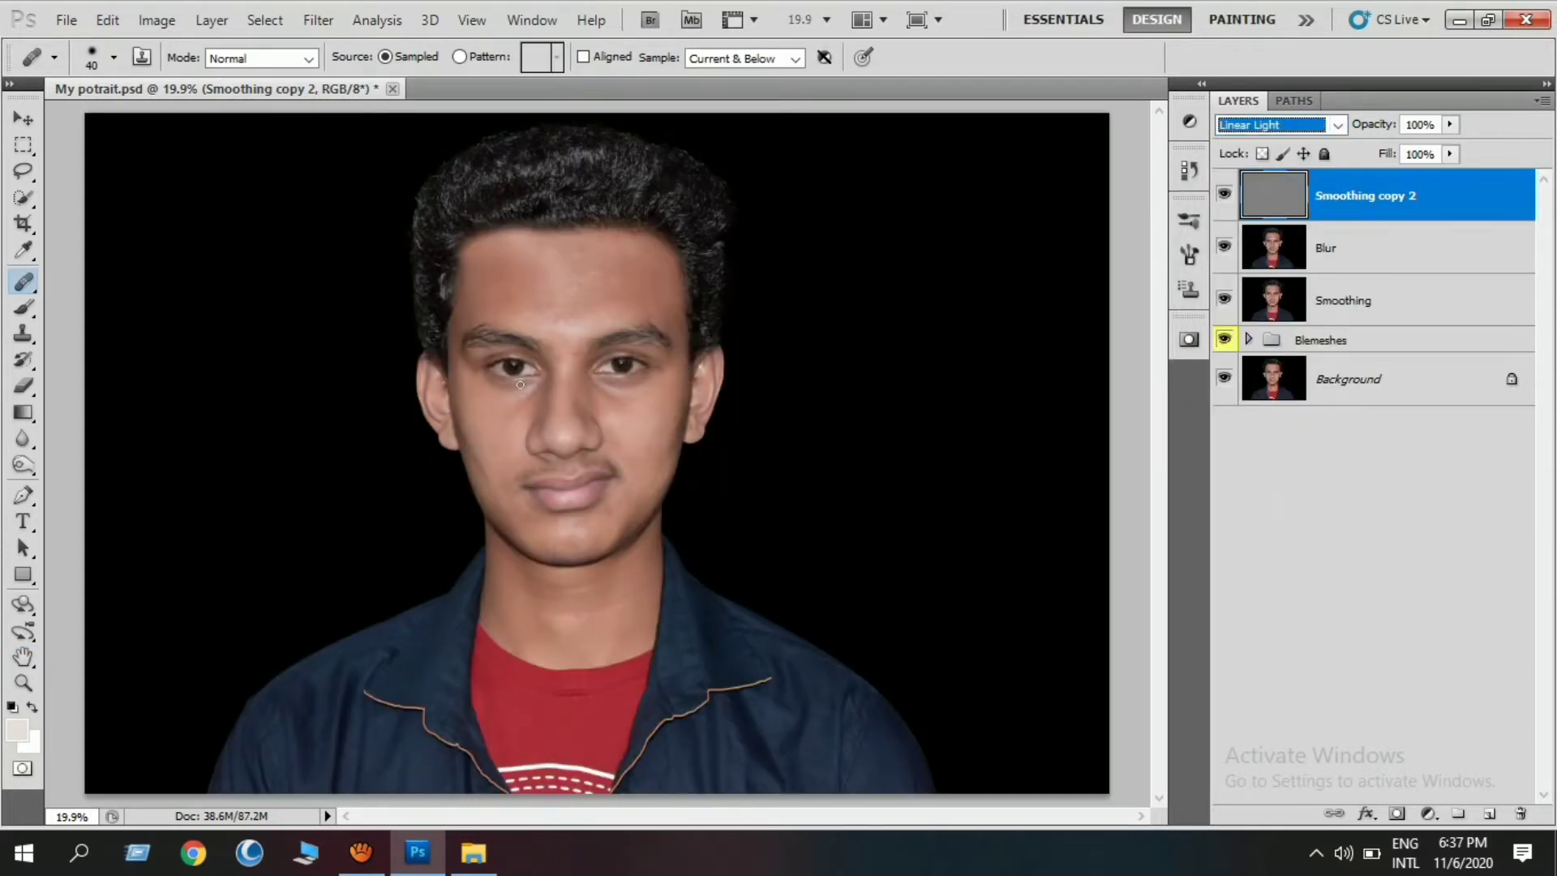
key("ctrl+plus")
key("ctrl+plus")
key("ctrl+plus")
key("ctrl+0")
Group Blur and Smoothing copy 2 into Group 1, toggling visibility to compare before and after
left_click(1361, 260)
left_click(1360, 214)
left_click(1225, 300, "alt")
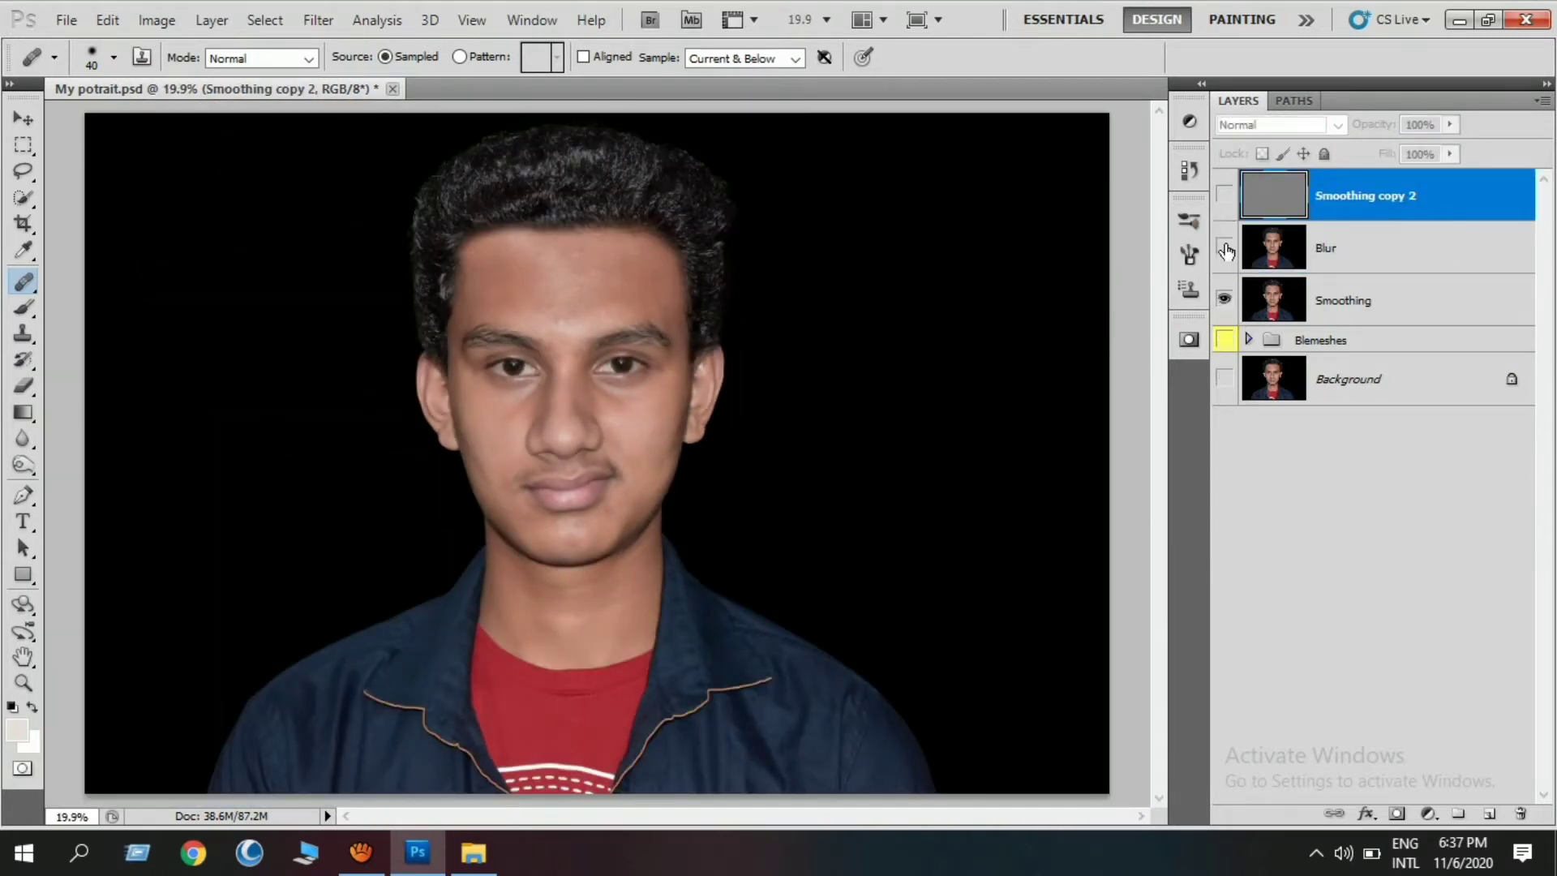
left_click(1230, 203)
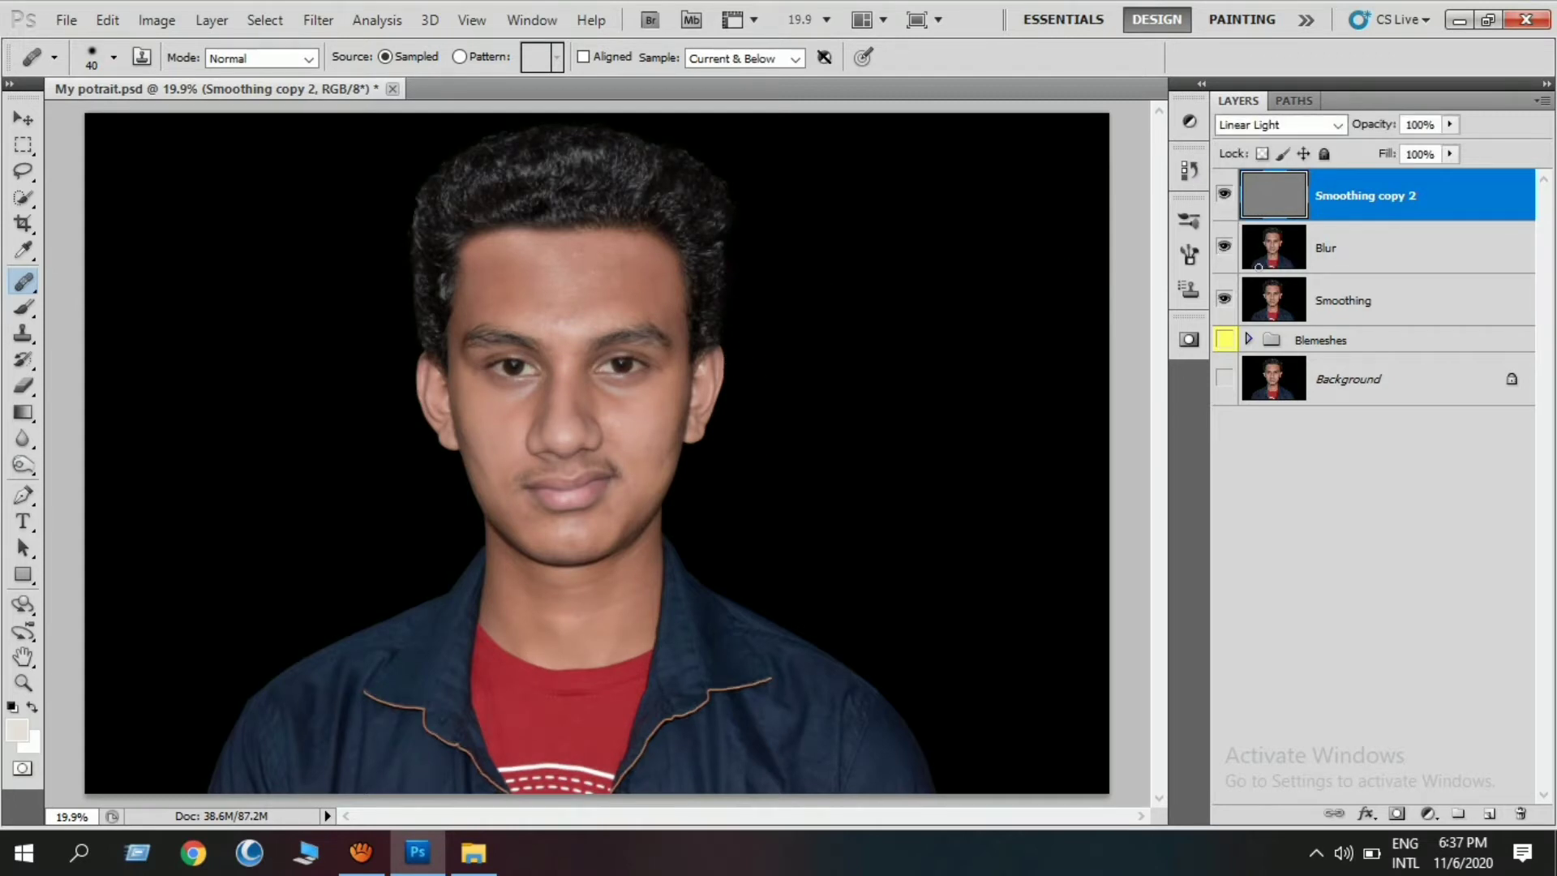
left_click(1335, 245, "shift")
key("ctrl+g")
left_click(1225, 183)
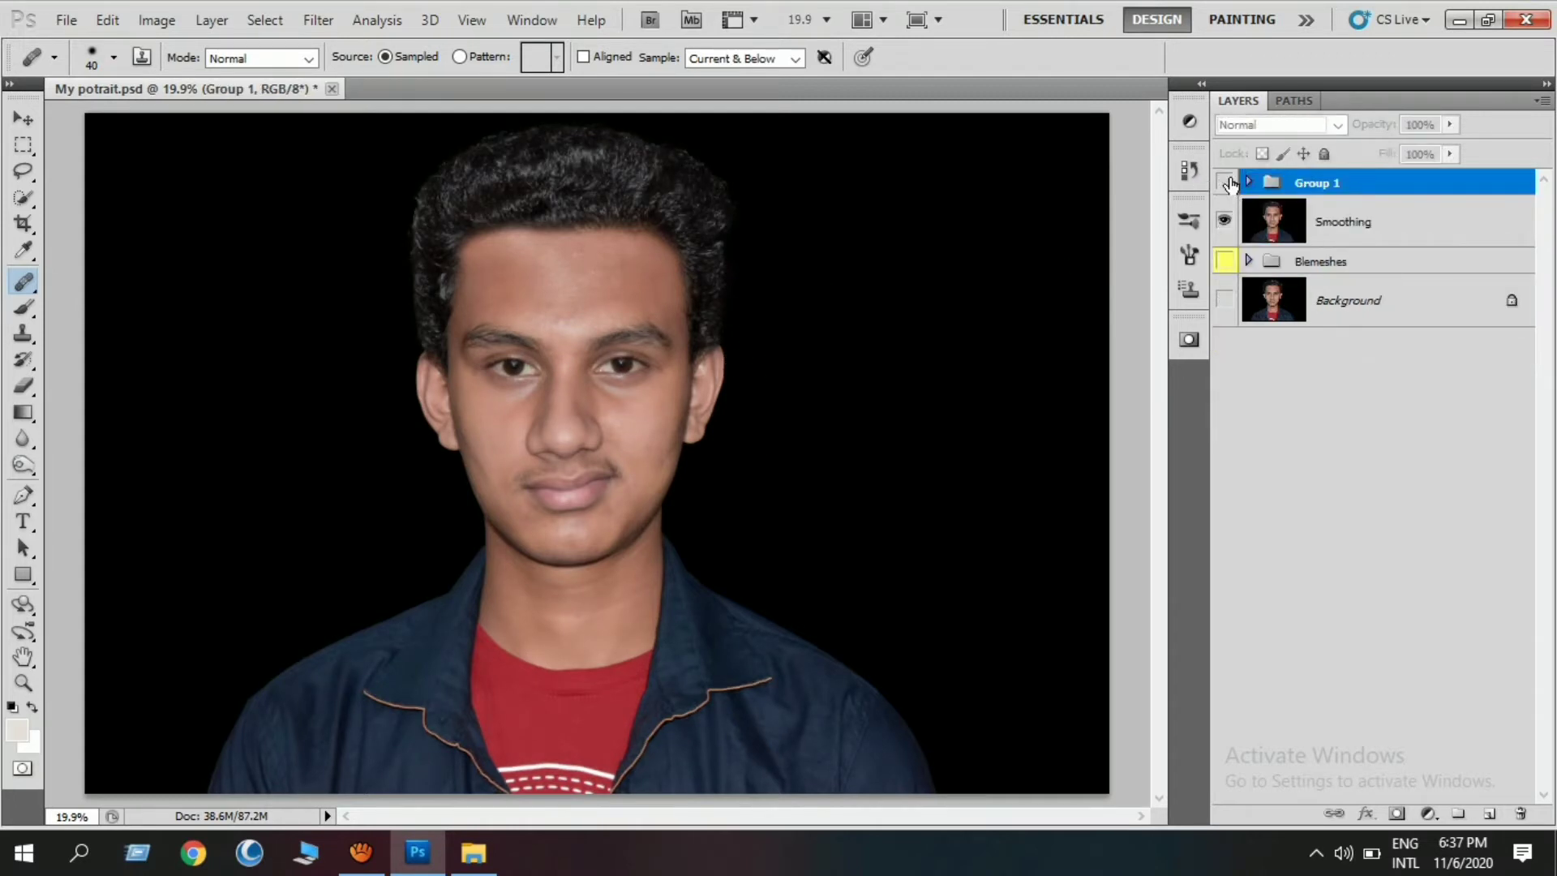
left_click(1225, 183)
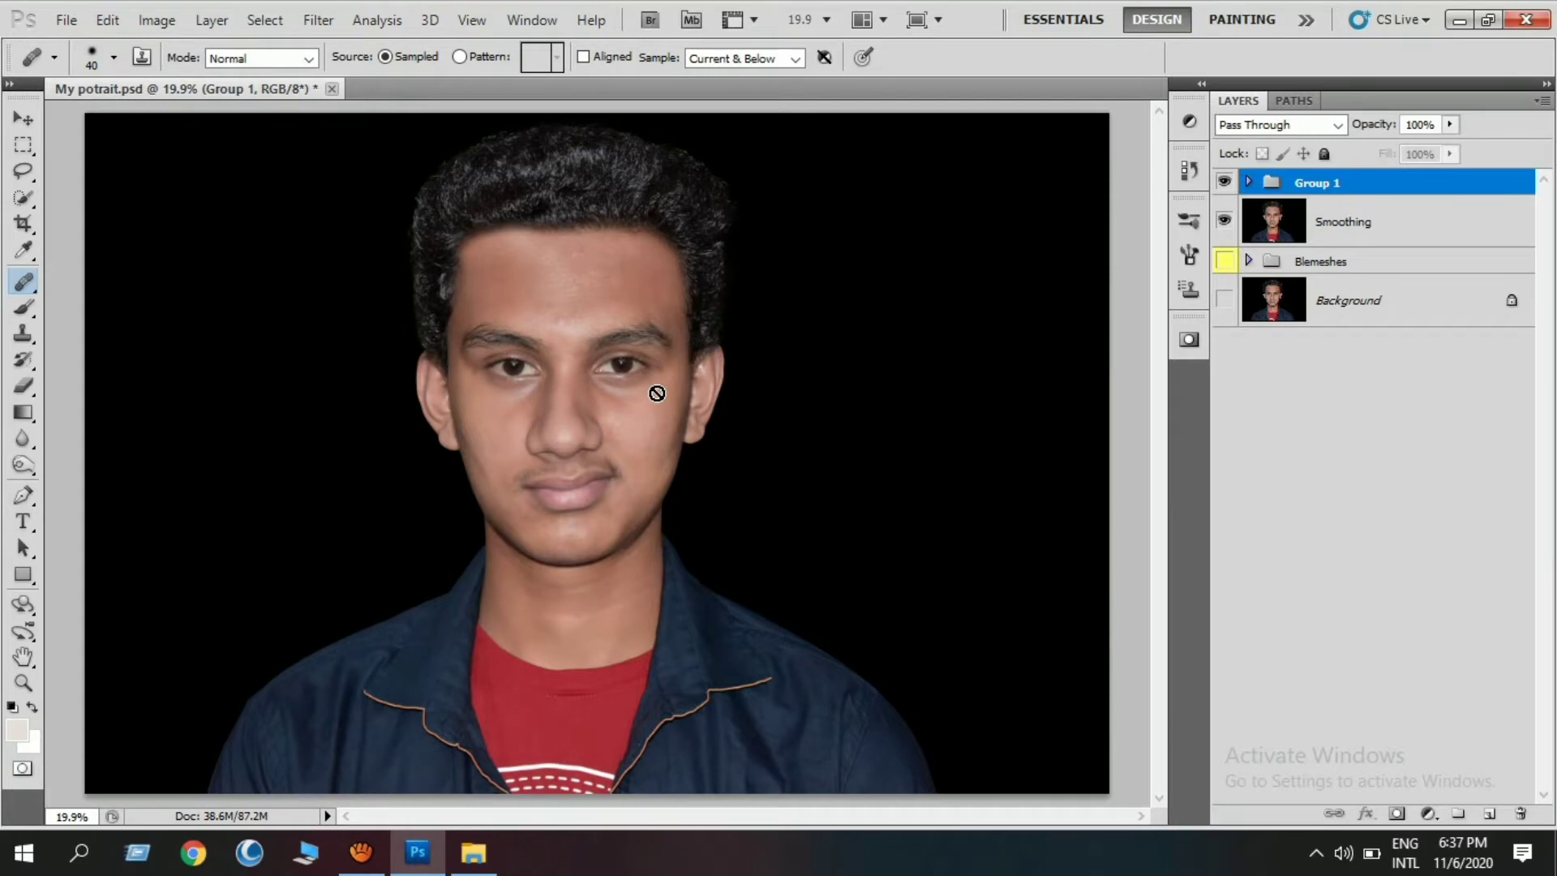
Zoom to 50% on the face, expand Group 1, select Blur and hide Smoothing copy 2
key("ctrl+plus")
key("ctrl+plus")
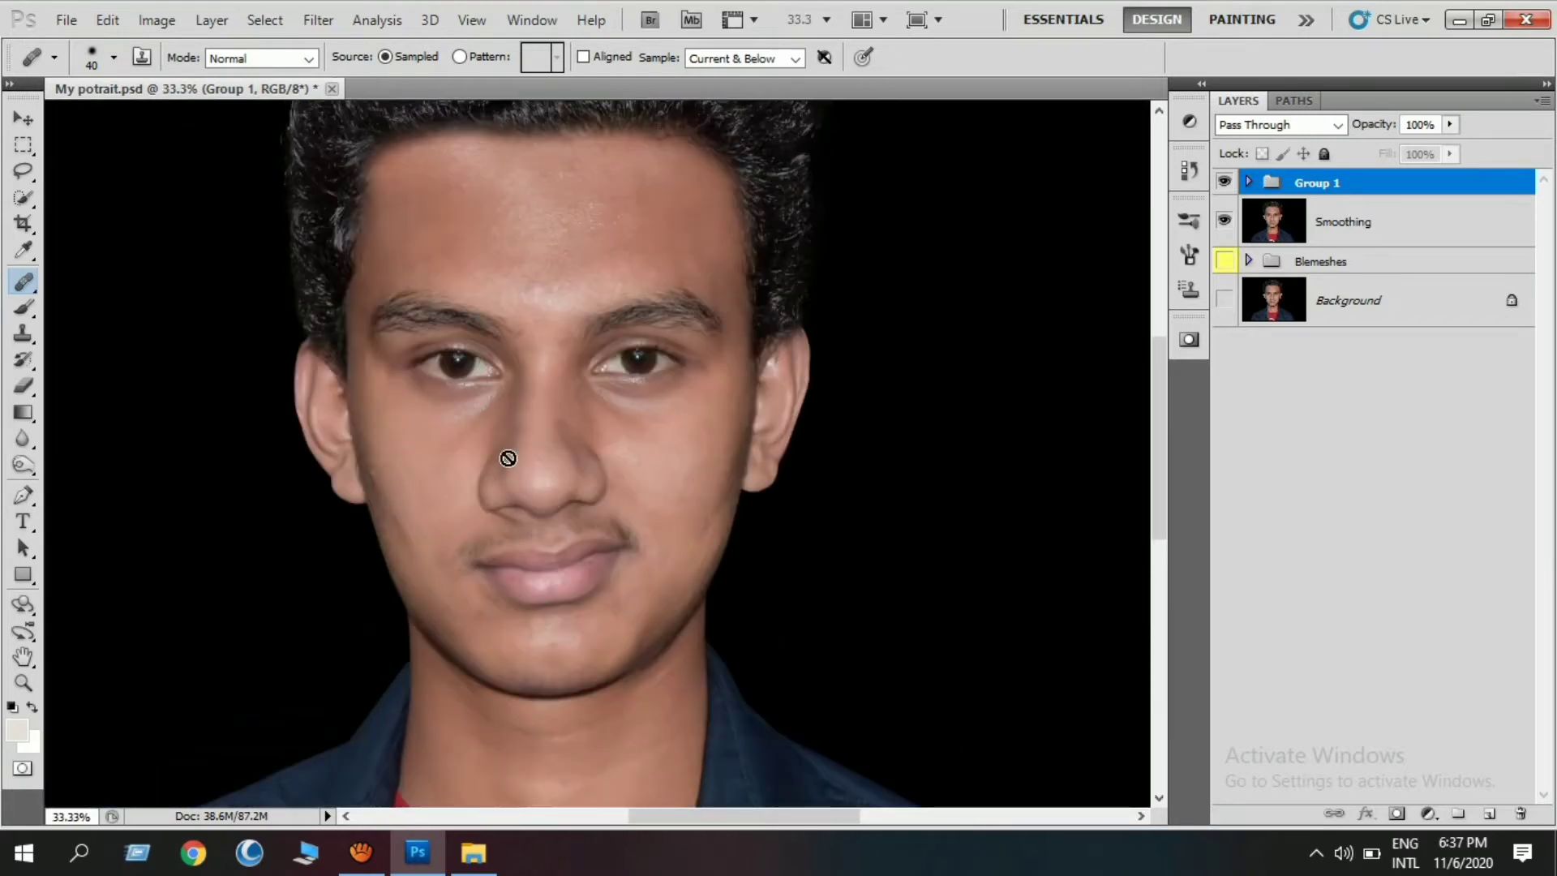
key("ctrl+minus")
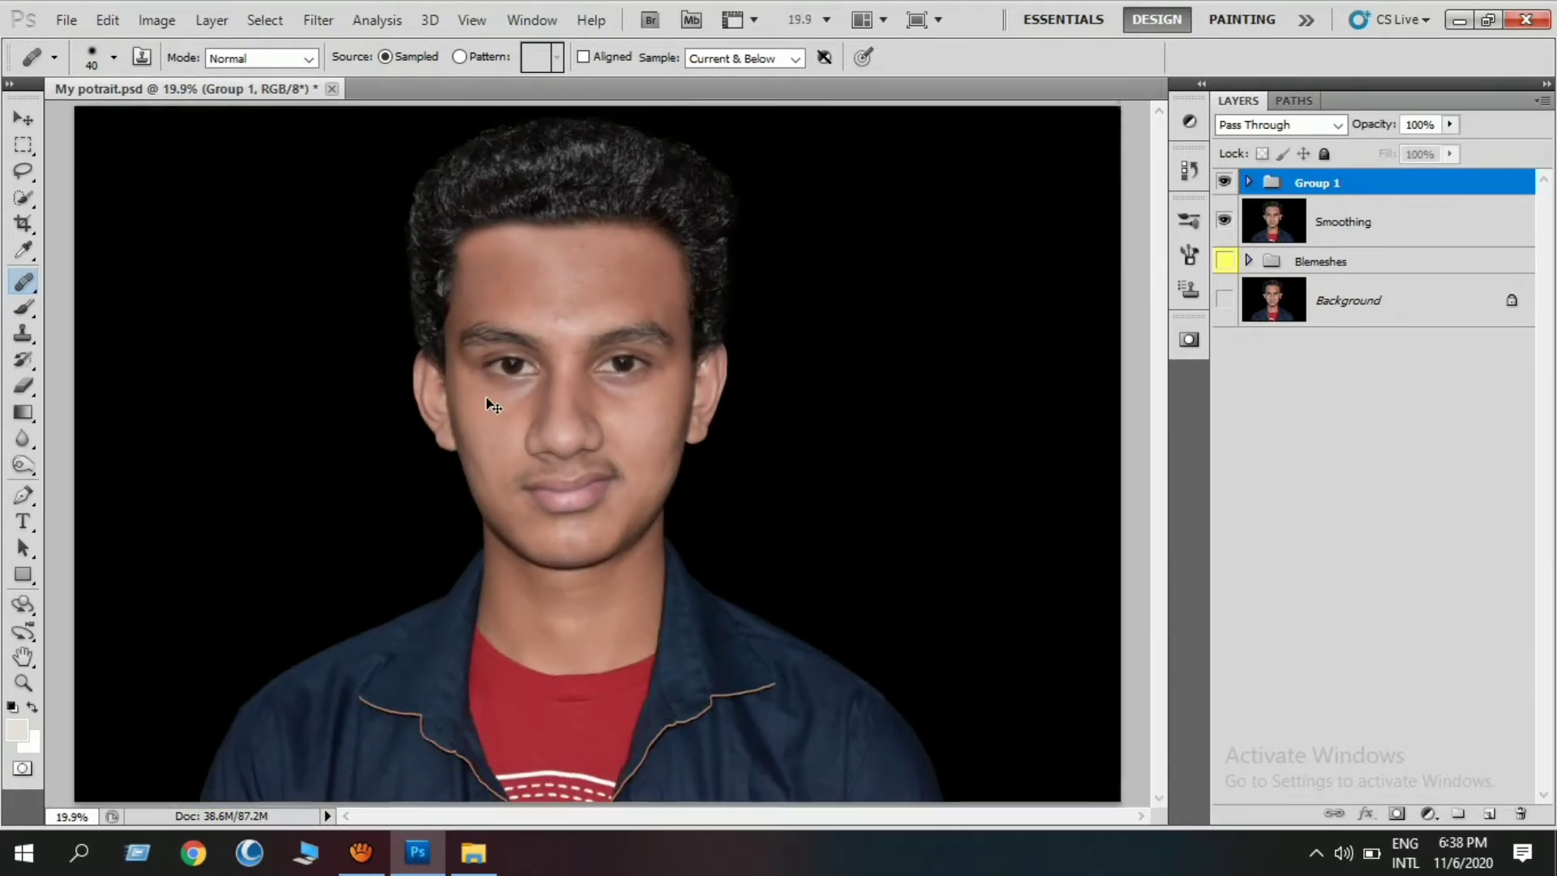
key("ctrl+plus")
key("ctrl+plus")
left_click_drag(487, 394, 591, 385)
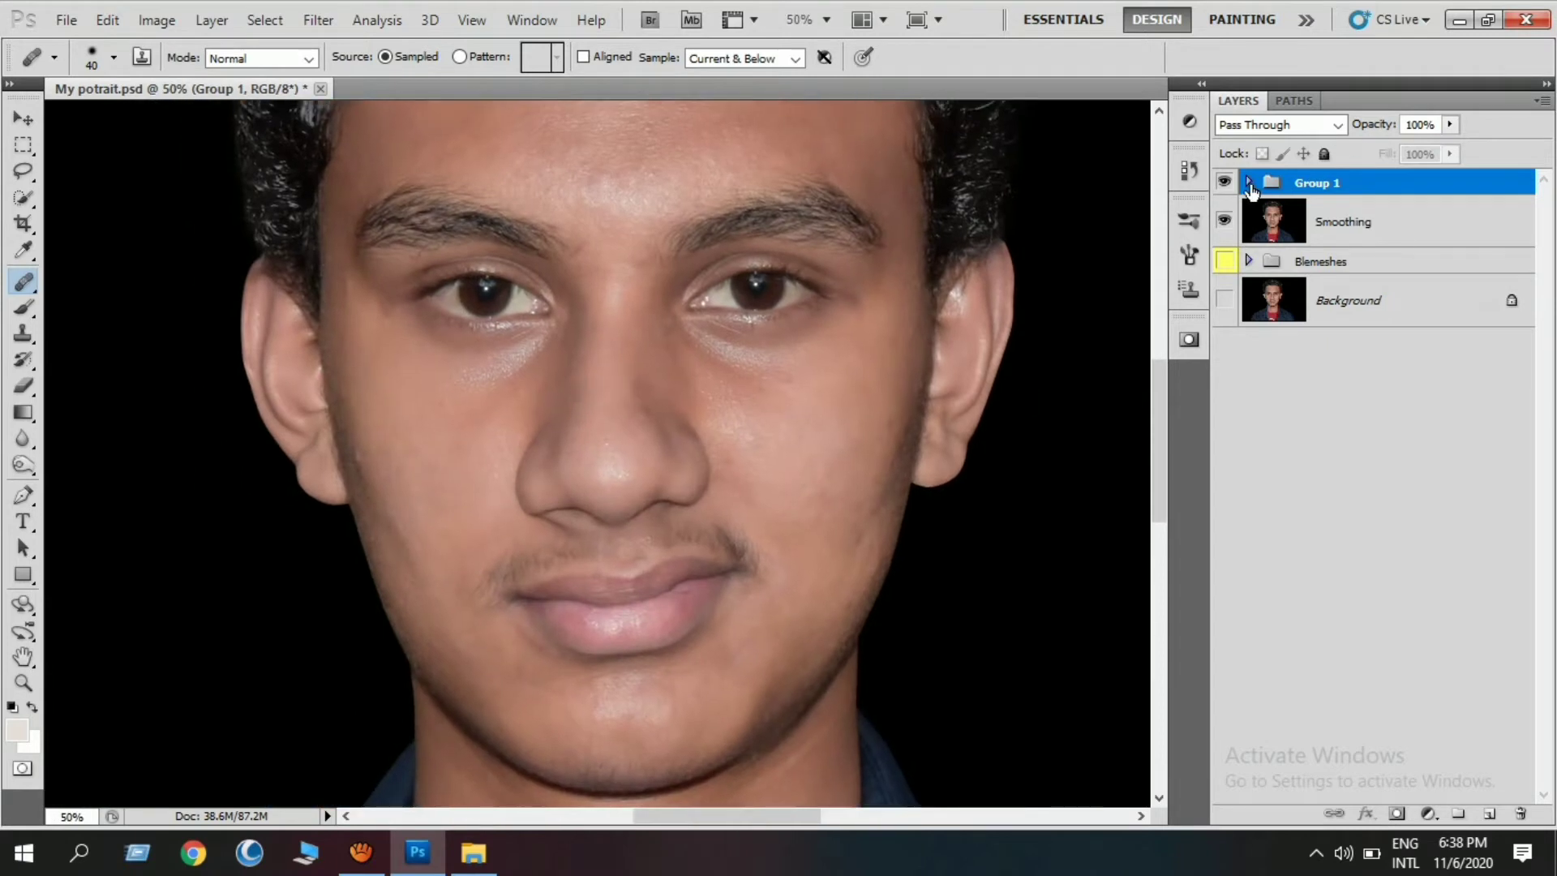
left_click(1249, 182)
left_click(1379, 279)
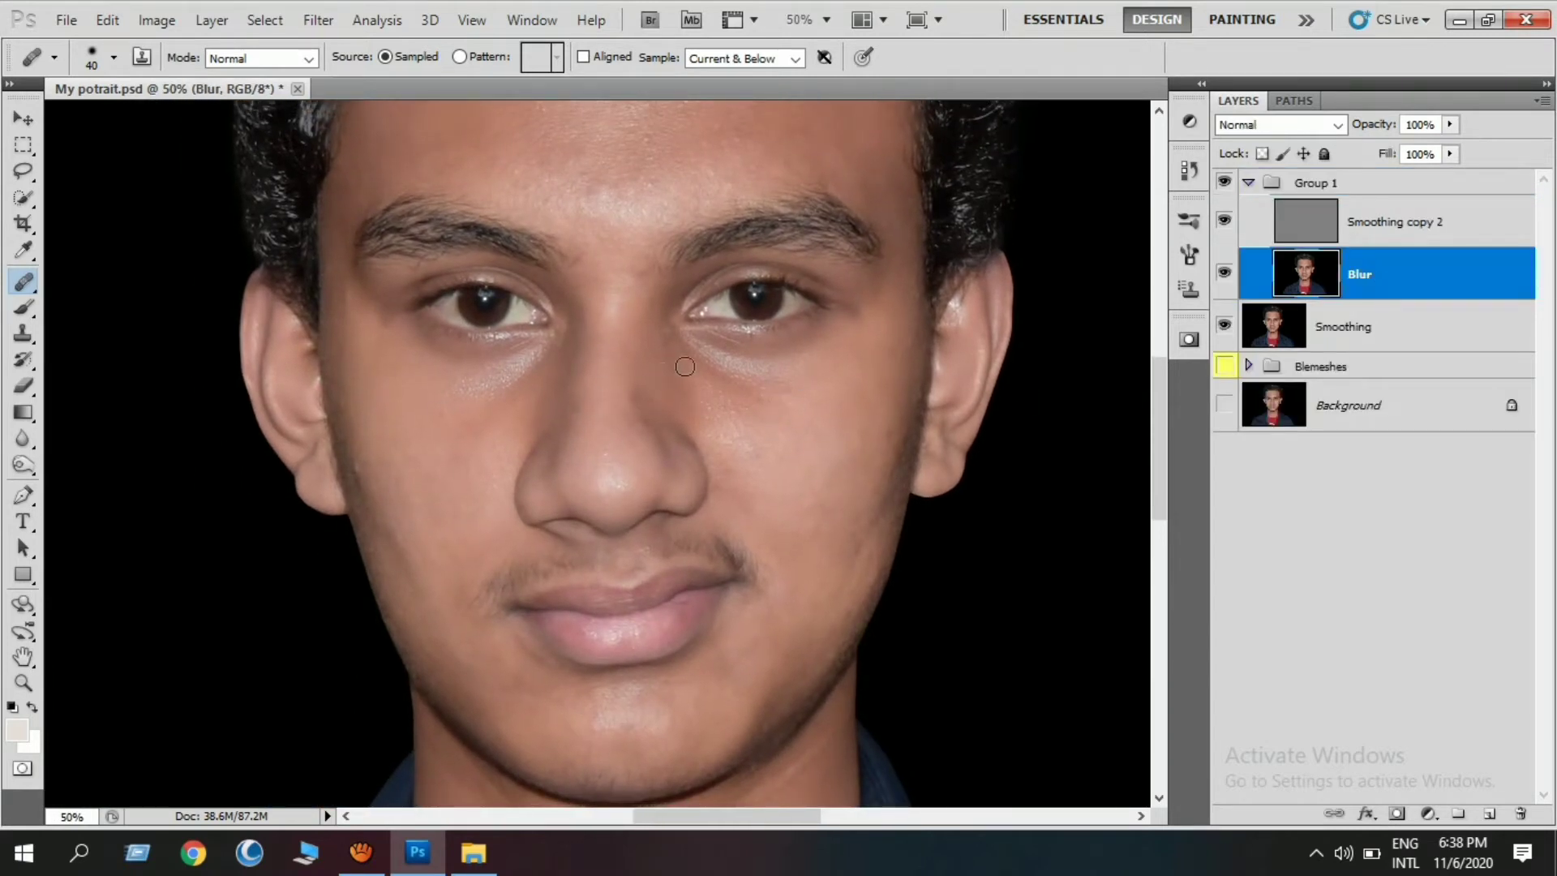
left_click_drag(686, 366, 685, 452)
left_click_drag(577, 235, 612, 275)
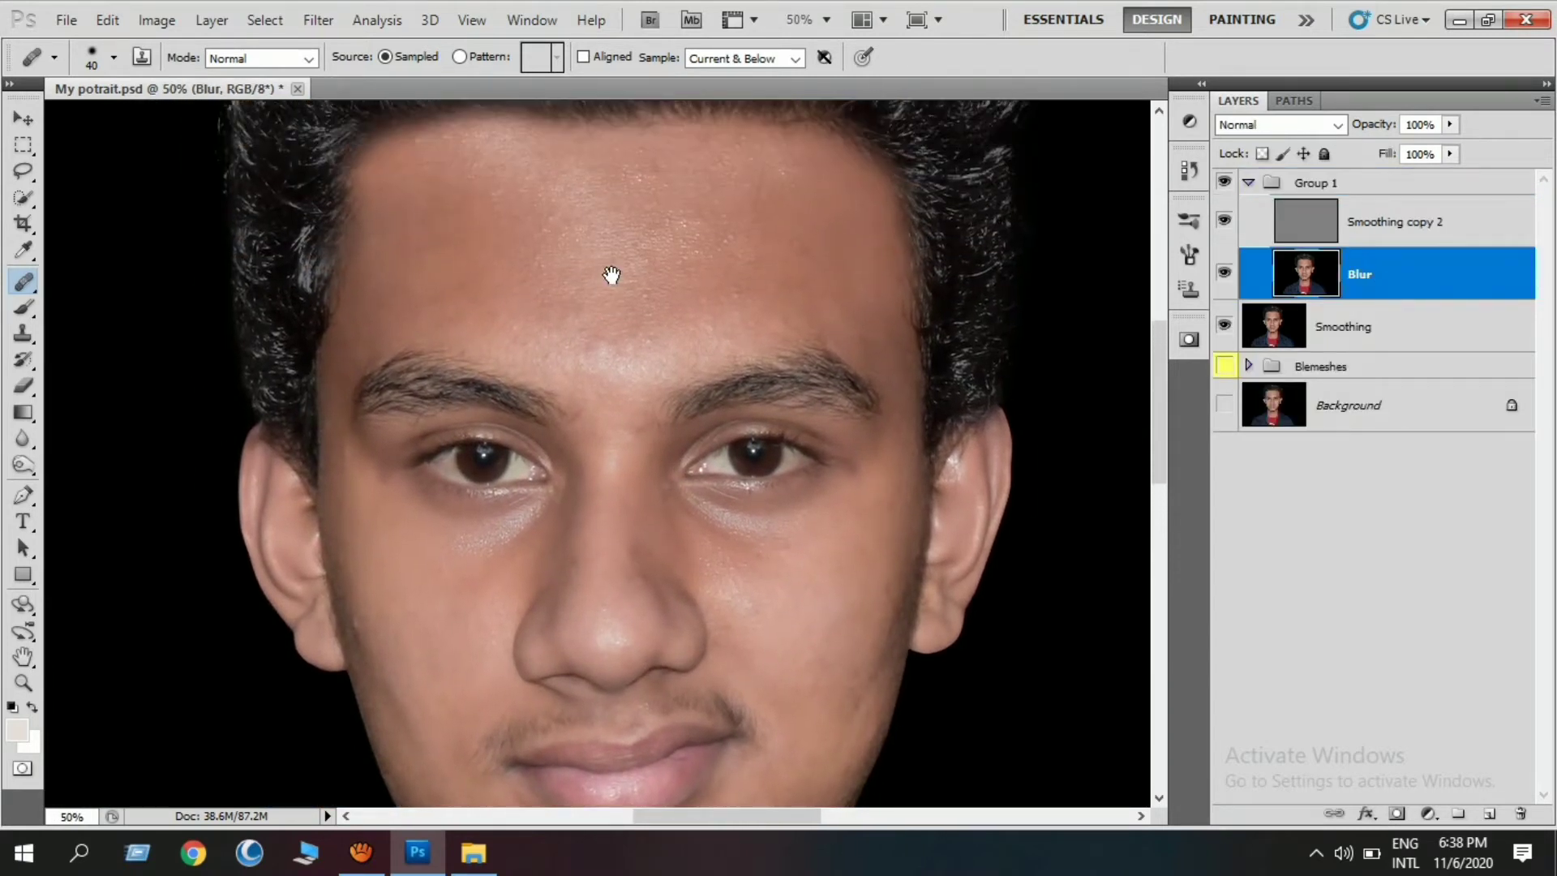
left_click(1225, 220)
Add a new Layer 4 above Blur and set up a soft brush at 2% flow, size 250
left_click(1489, 813)
left_click(23, 307)
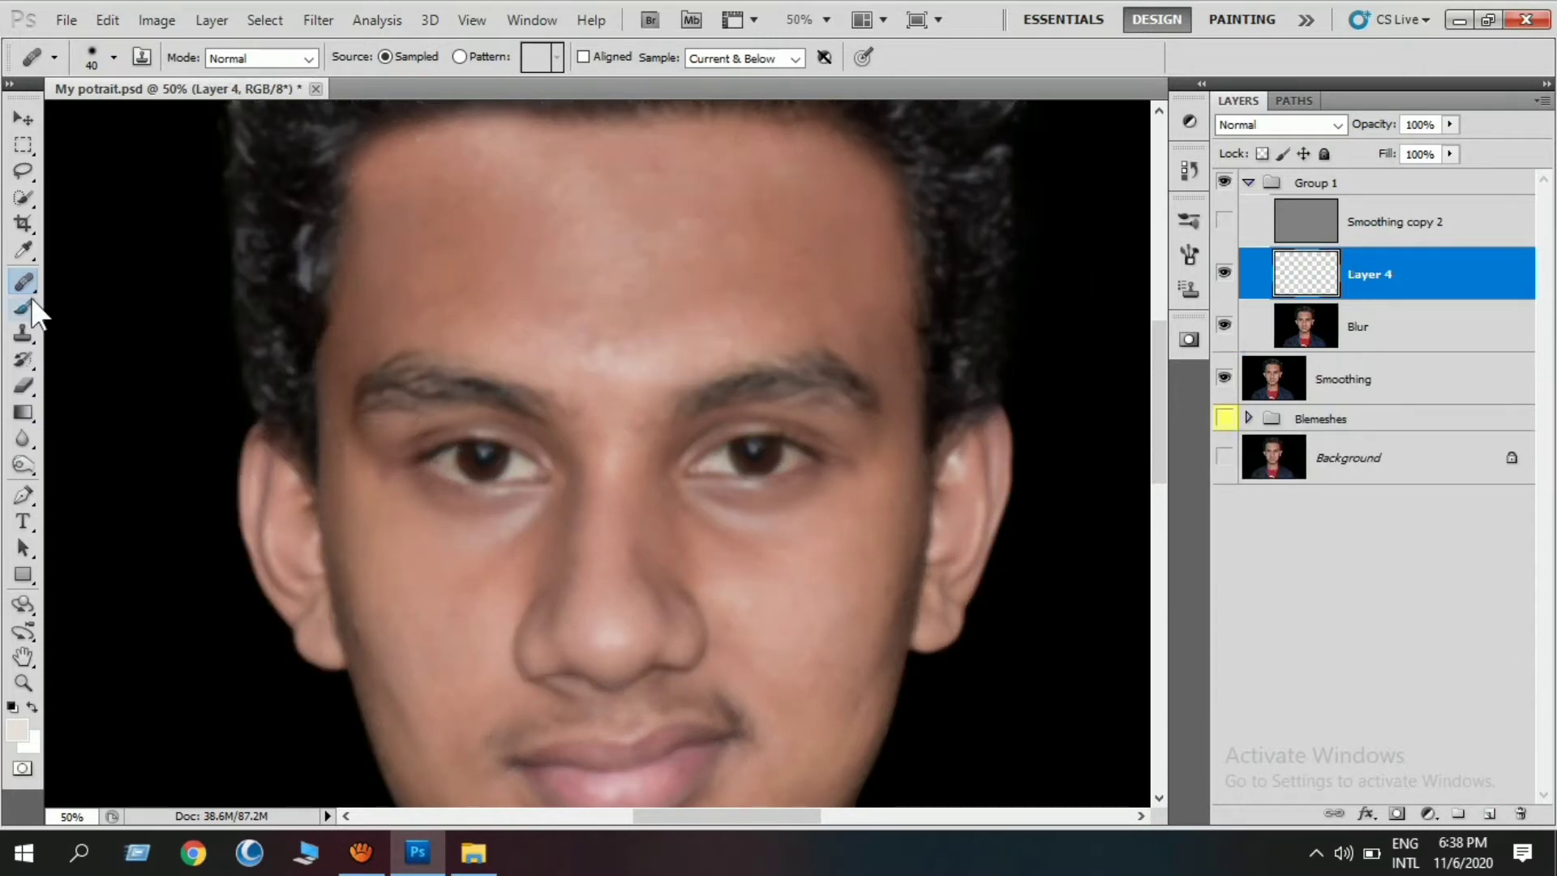
type("2")
key("Return")
scroll(574, 173, "down", 1)
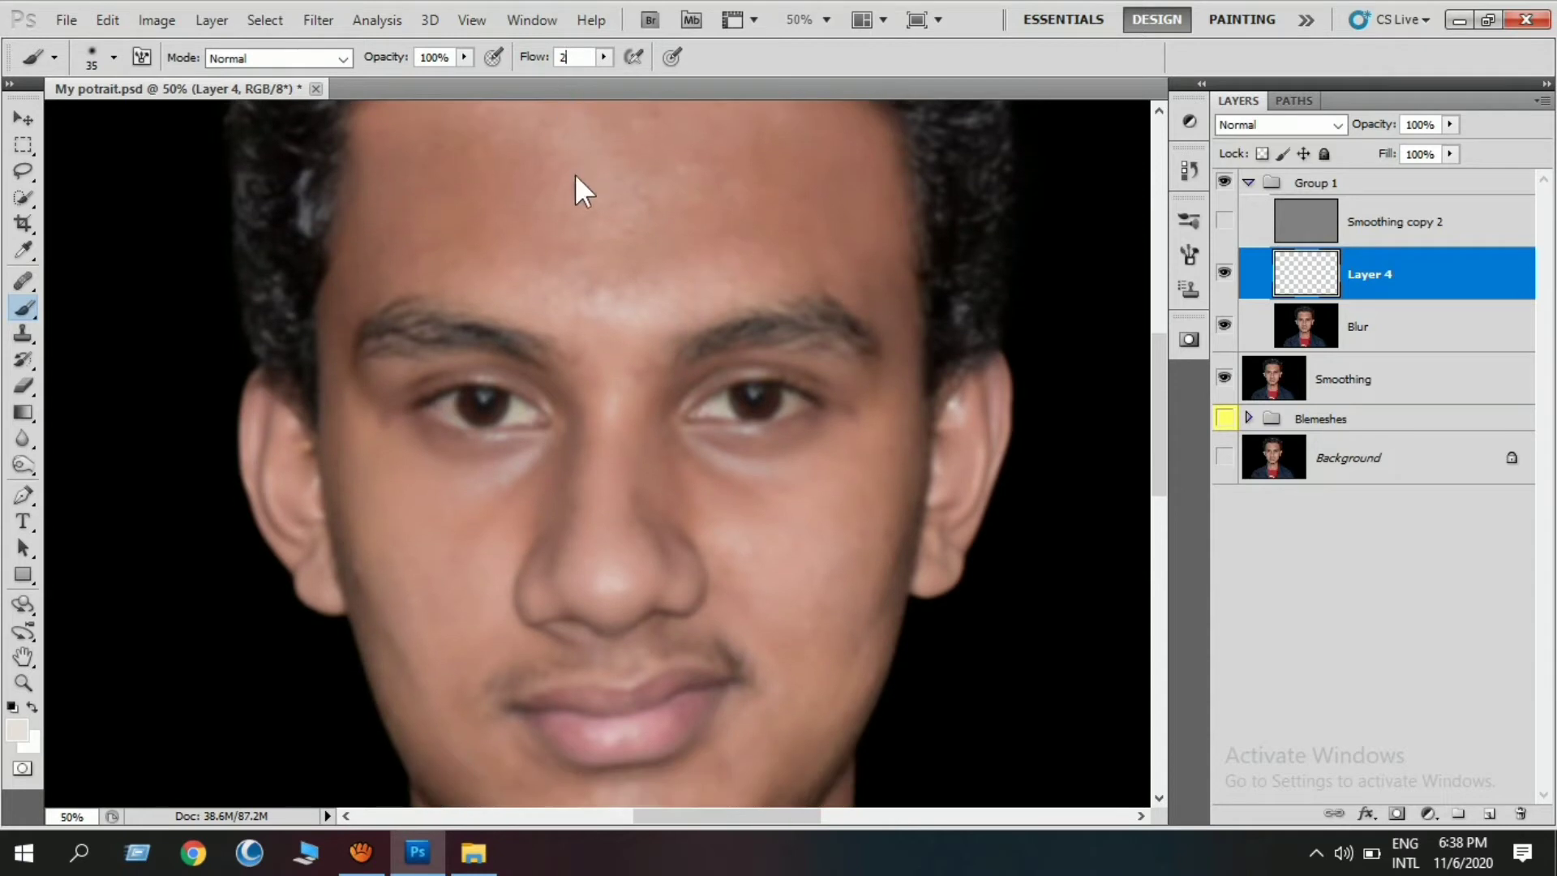
scroll(556, 215, "up", 2)
key("bracketright")
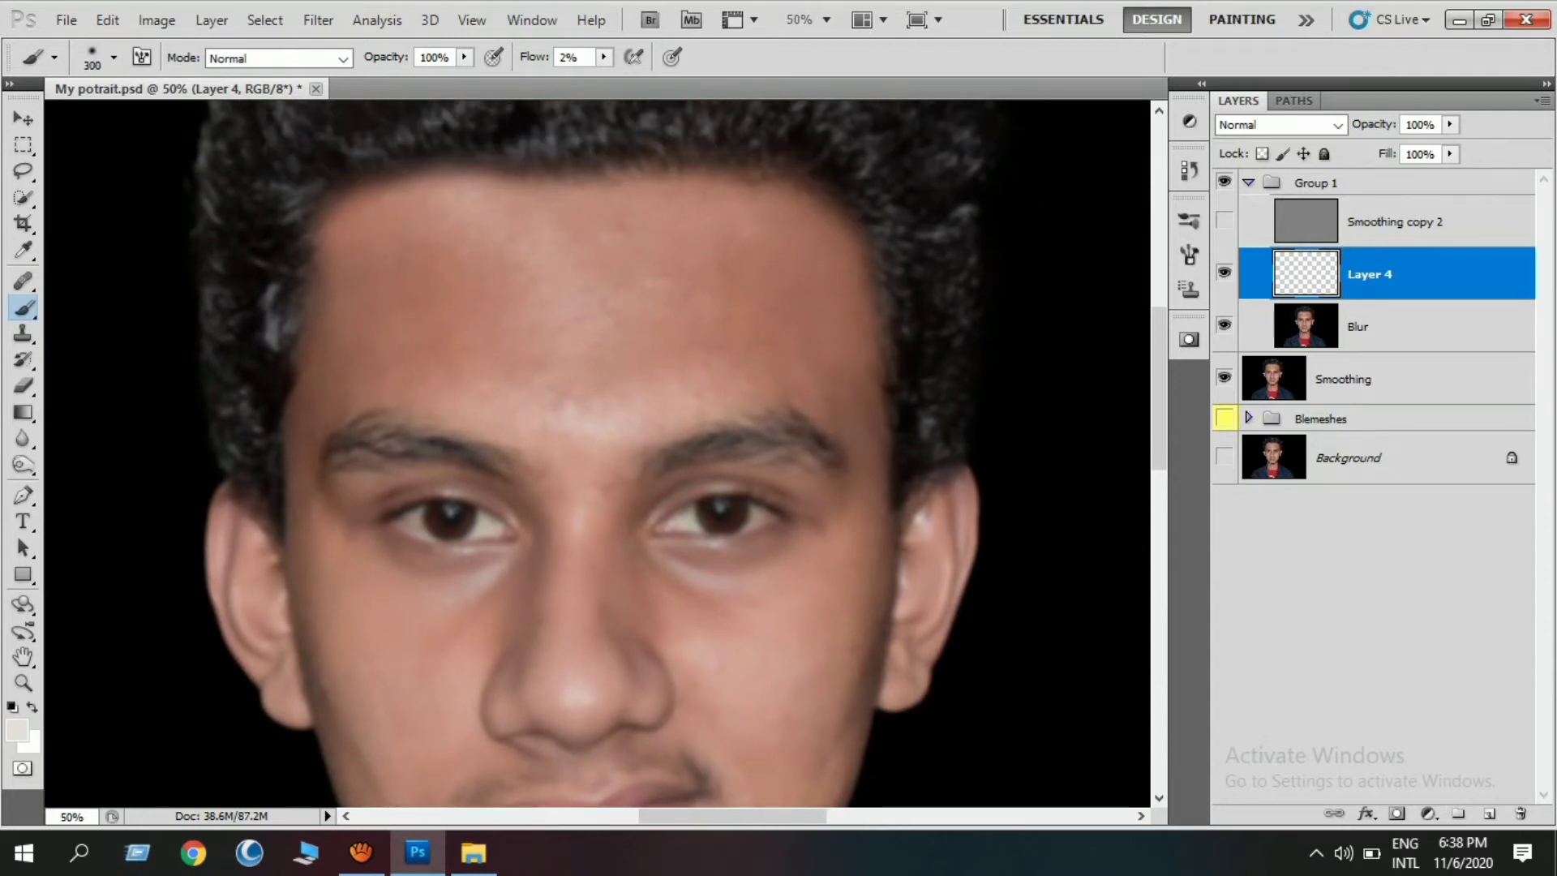
left_click(115, 59)
key("Return")
key("bracketleft")
key("bracketleft")
Sample forehead skin colours and paint a soft skin tone over the forehead
left_click(600, 301, "alt")
left_click(424, 243, "alt")
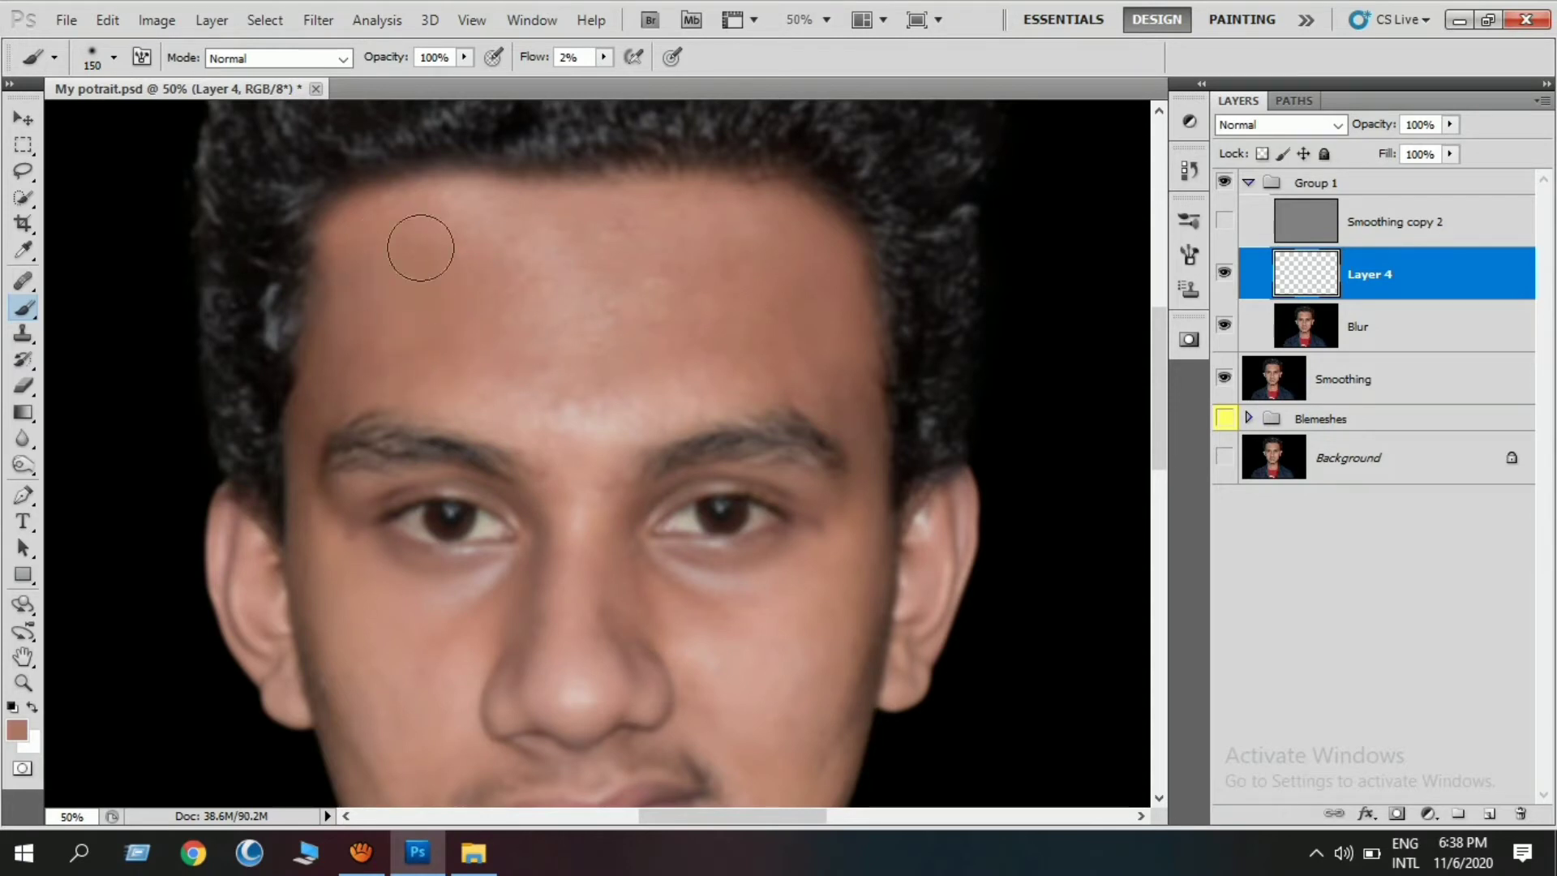
left_click_drag(417, 243, 465, 250)
left_click(399, 337, "alt")
left_click(830, 320, "alt")
Hide Layer 4 to compare, shrink the brush to 70 and paint skin tone onto the cheek
left_click(1224, 274)
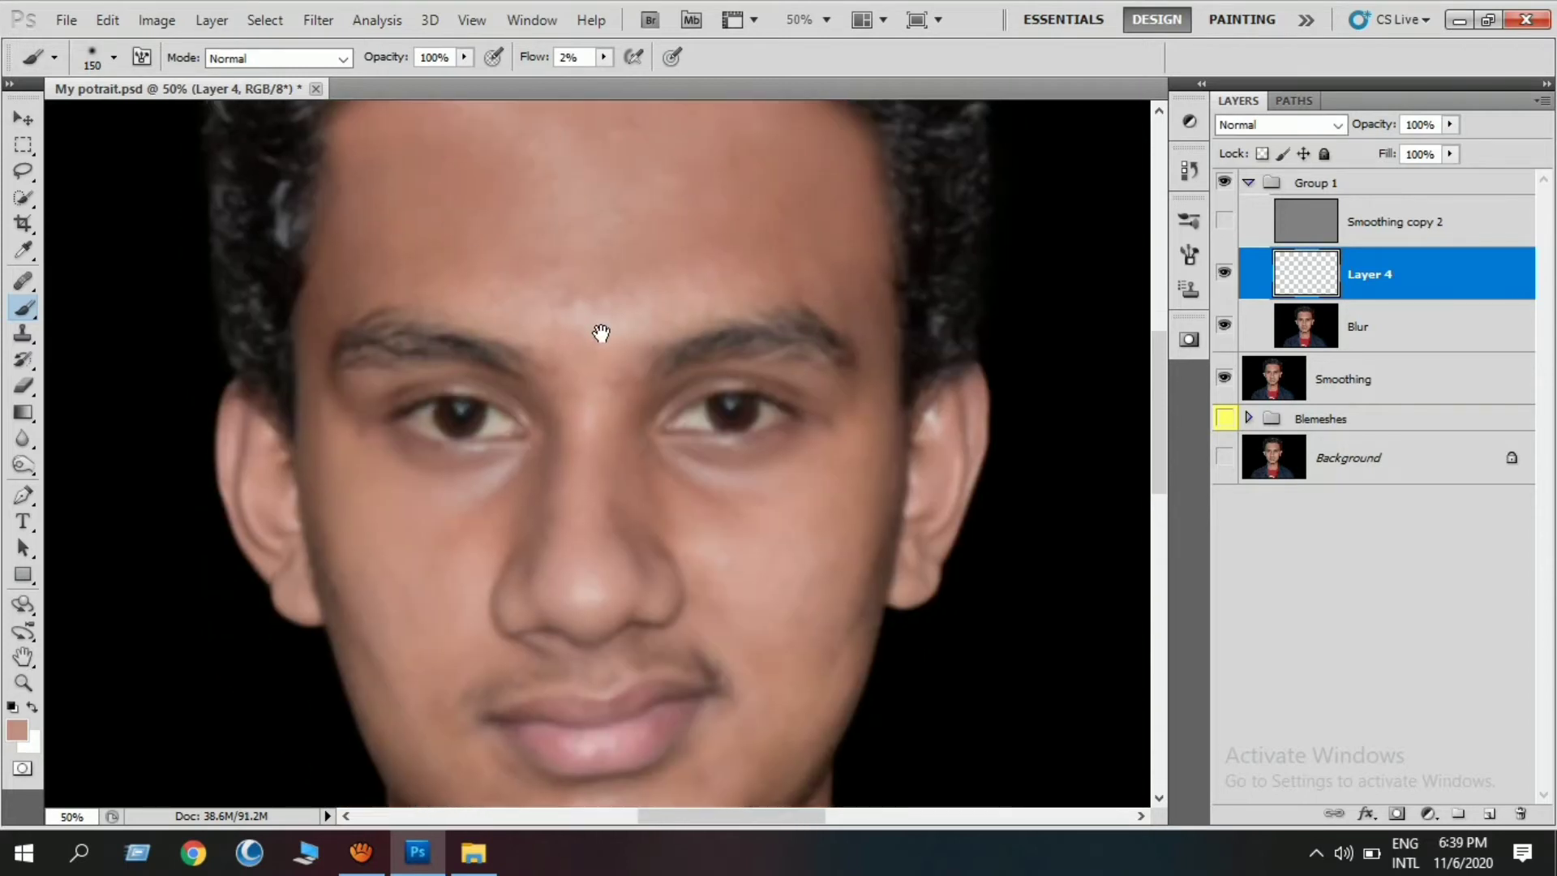
scroll(577, 299, "up", 2)
scroll(375, 347, "down", 3)
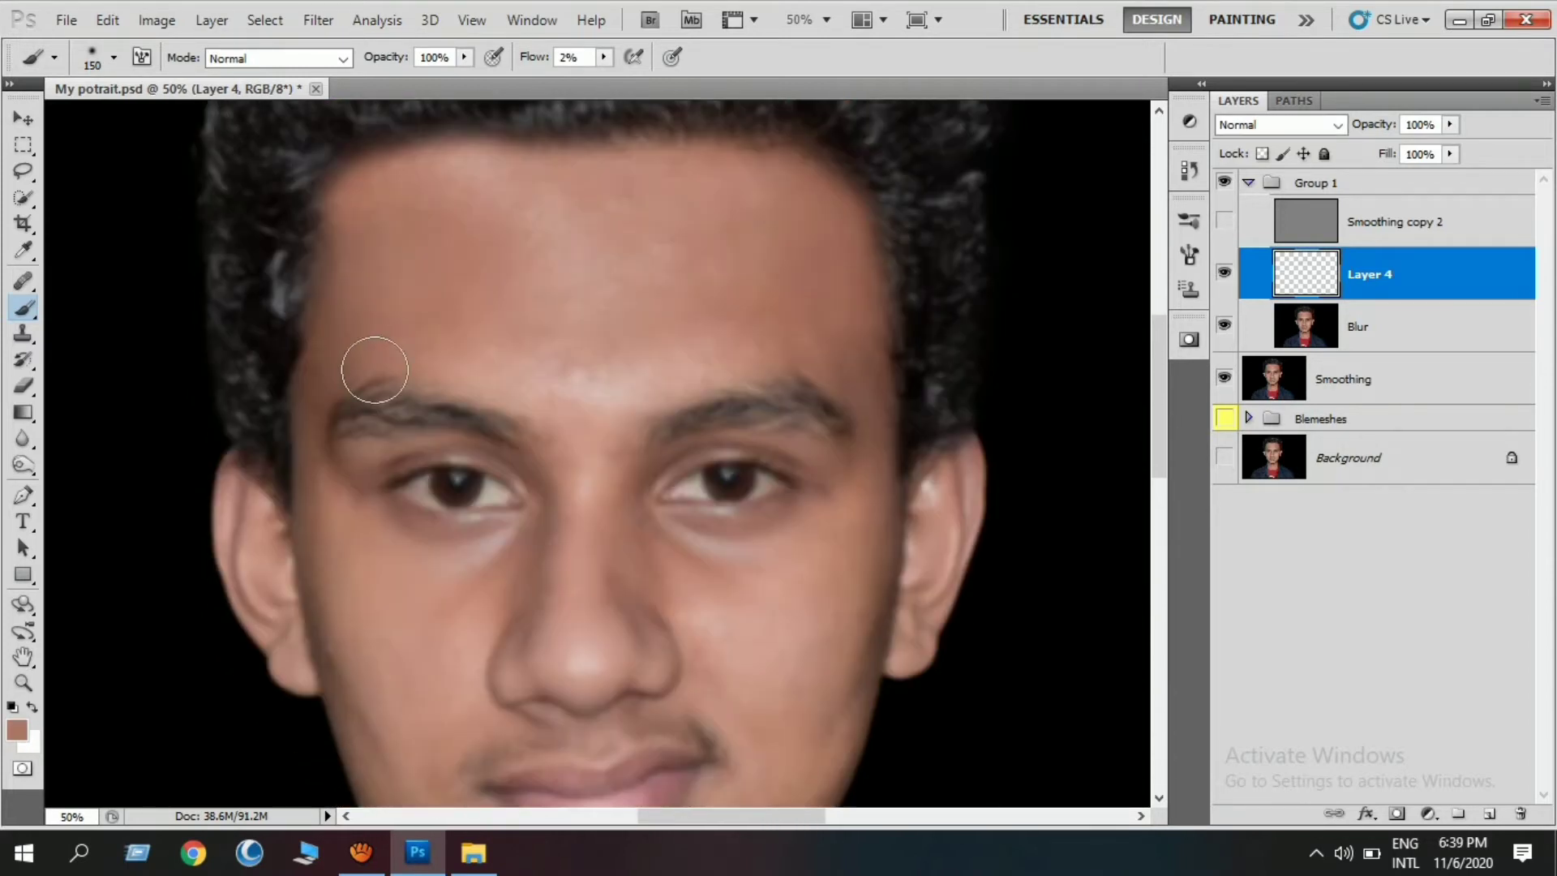
key("bracketleft")
key("bracketleft")
key("bracketleft")
mouse_move(823, 497)
left_mouse_down()
mouse_move(823, 334)
mouse_move(846, 337)
left_mouse_up()
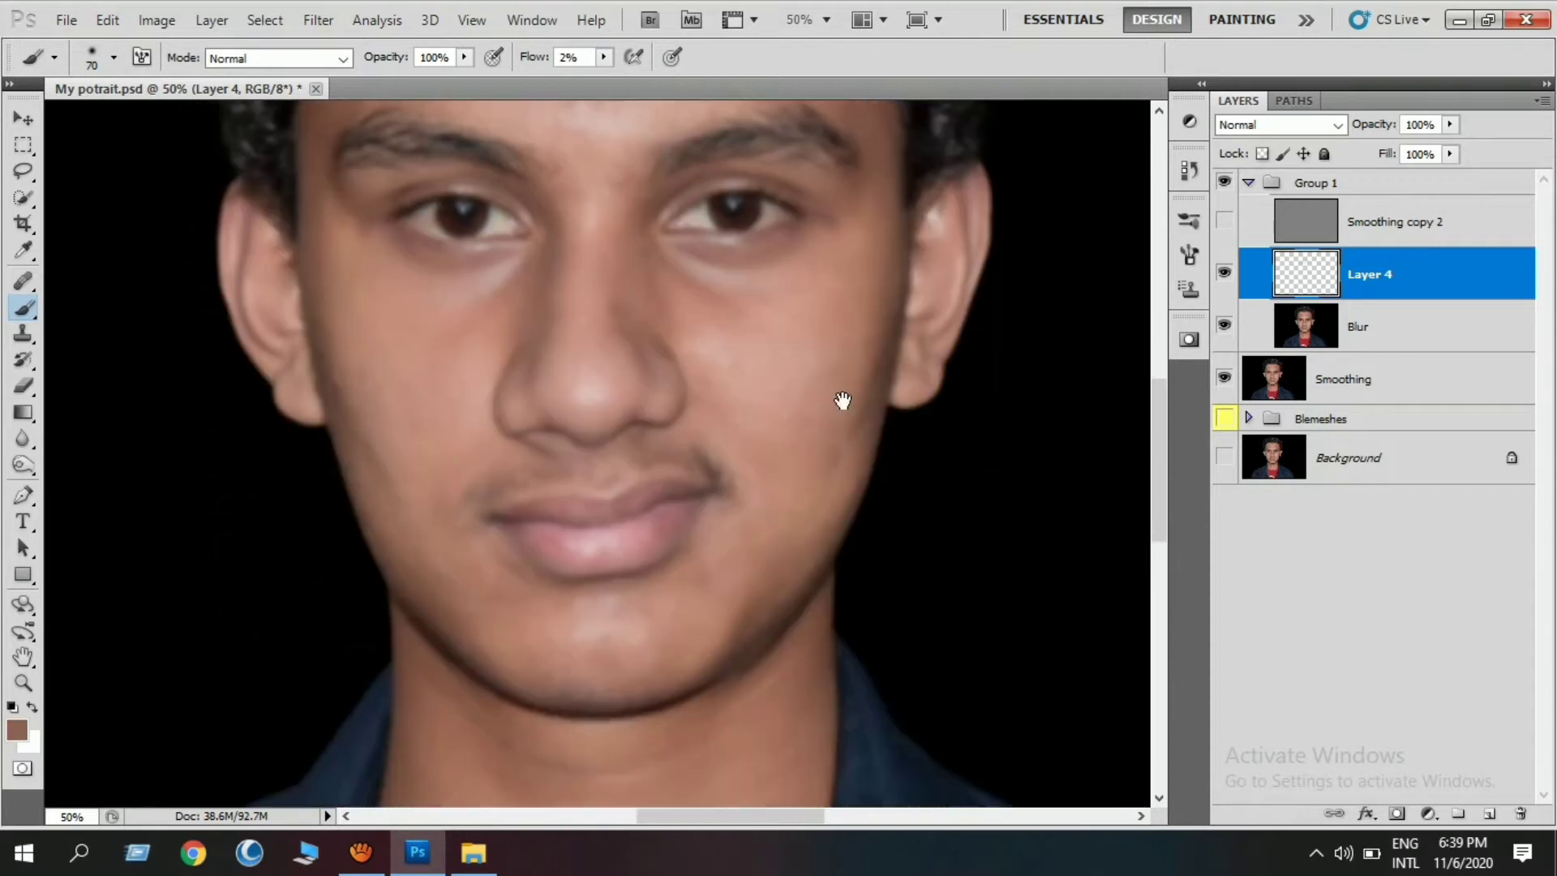
left_click_drag(795, 556, 860, 487)
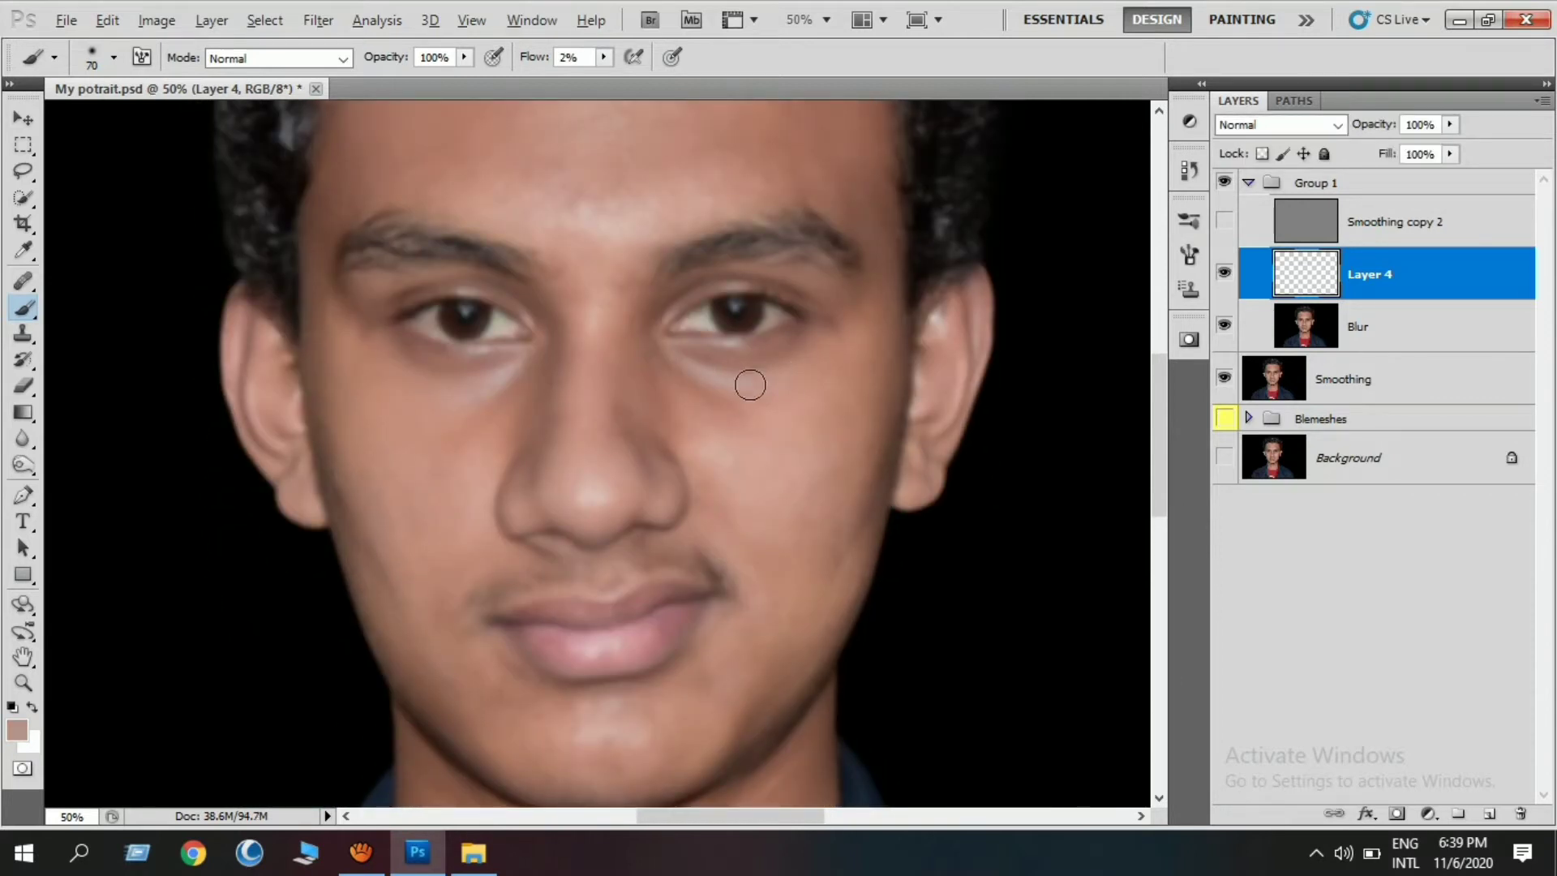
scroll(743, 371, "down", 1)
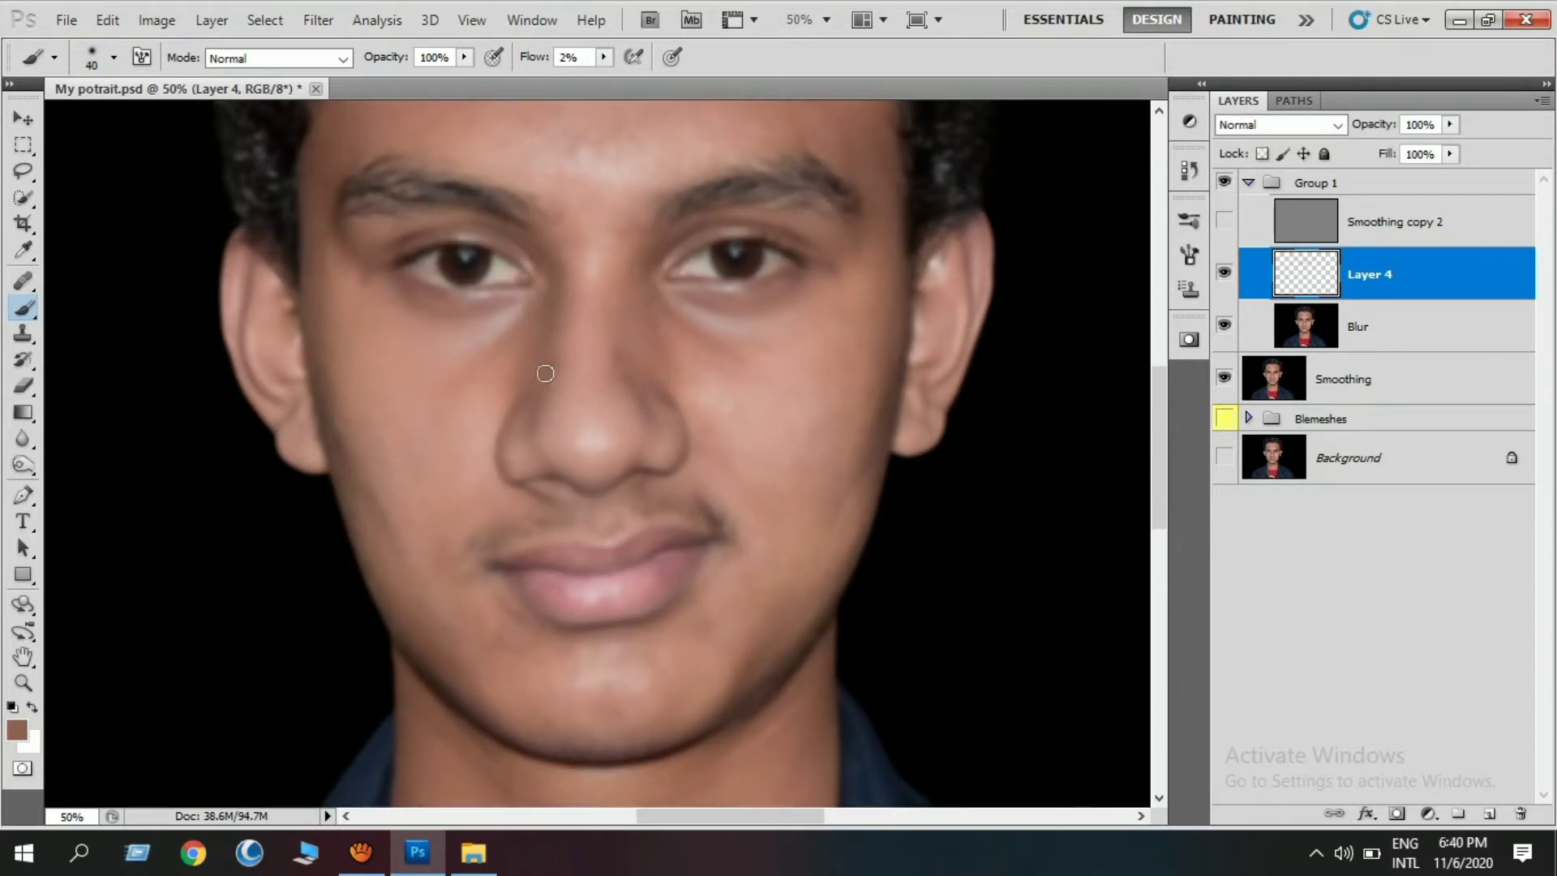
scroll(635, 385, "down", 2)
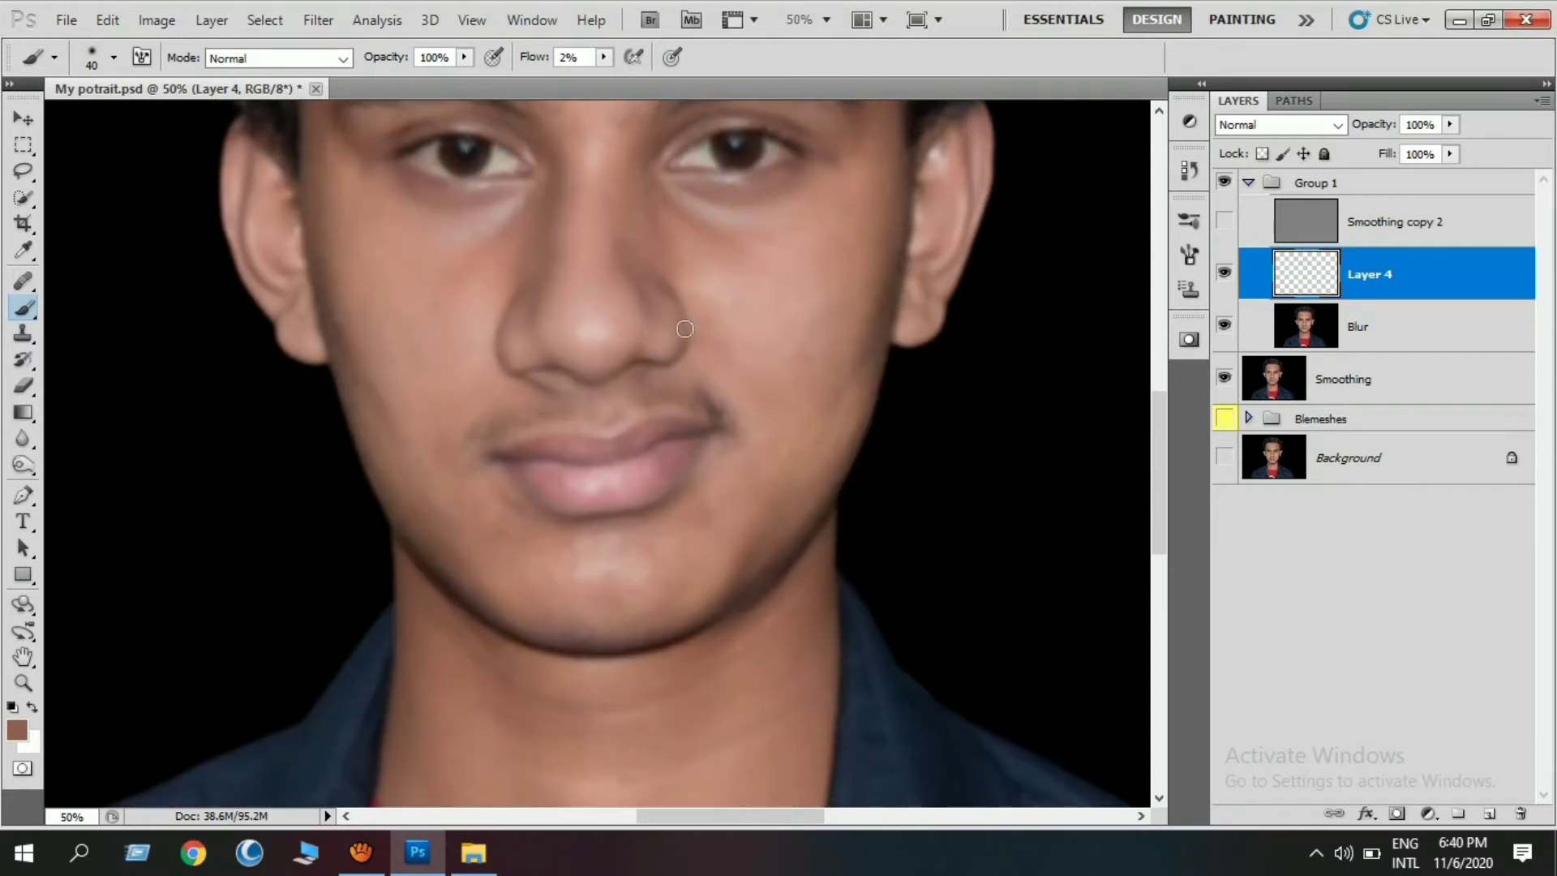
scroll(597, 454, "up", 1)
Sample darker and pinkish skin tones with a size 100 brush, zoom out and select Smoothing copy 2
left_click(386, 321, "alt")
key("bracketright")
key("bracketright")
key("bracketright")
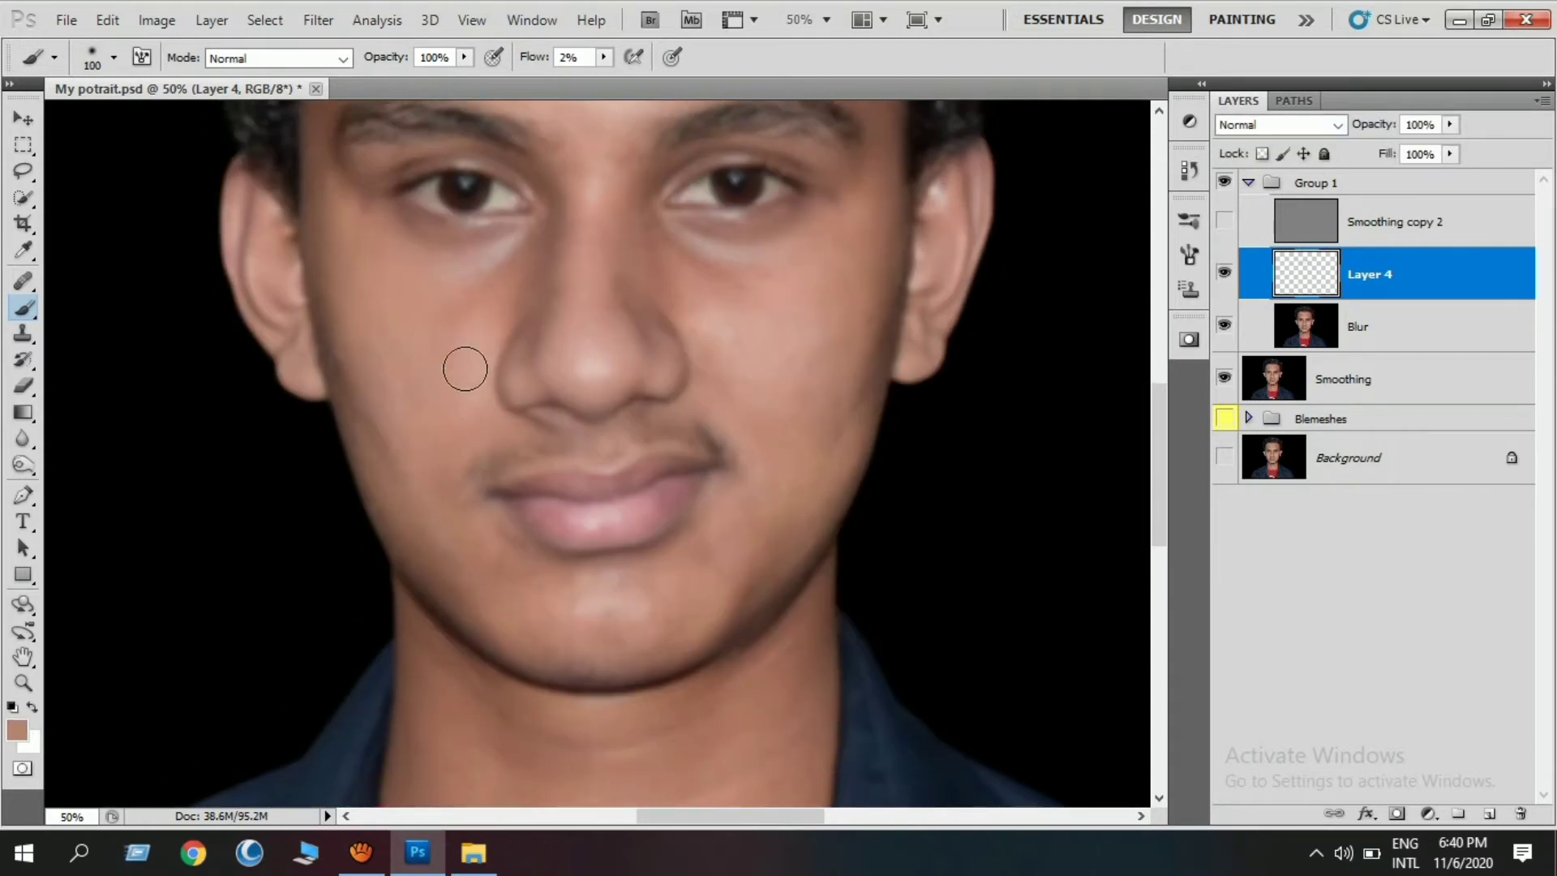
left_click(419, 471, "alt")
left_click(480, 607, "alt")
scroll(600, 619, "up", 3)
scroll(591, 382, "up", 2)
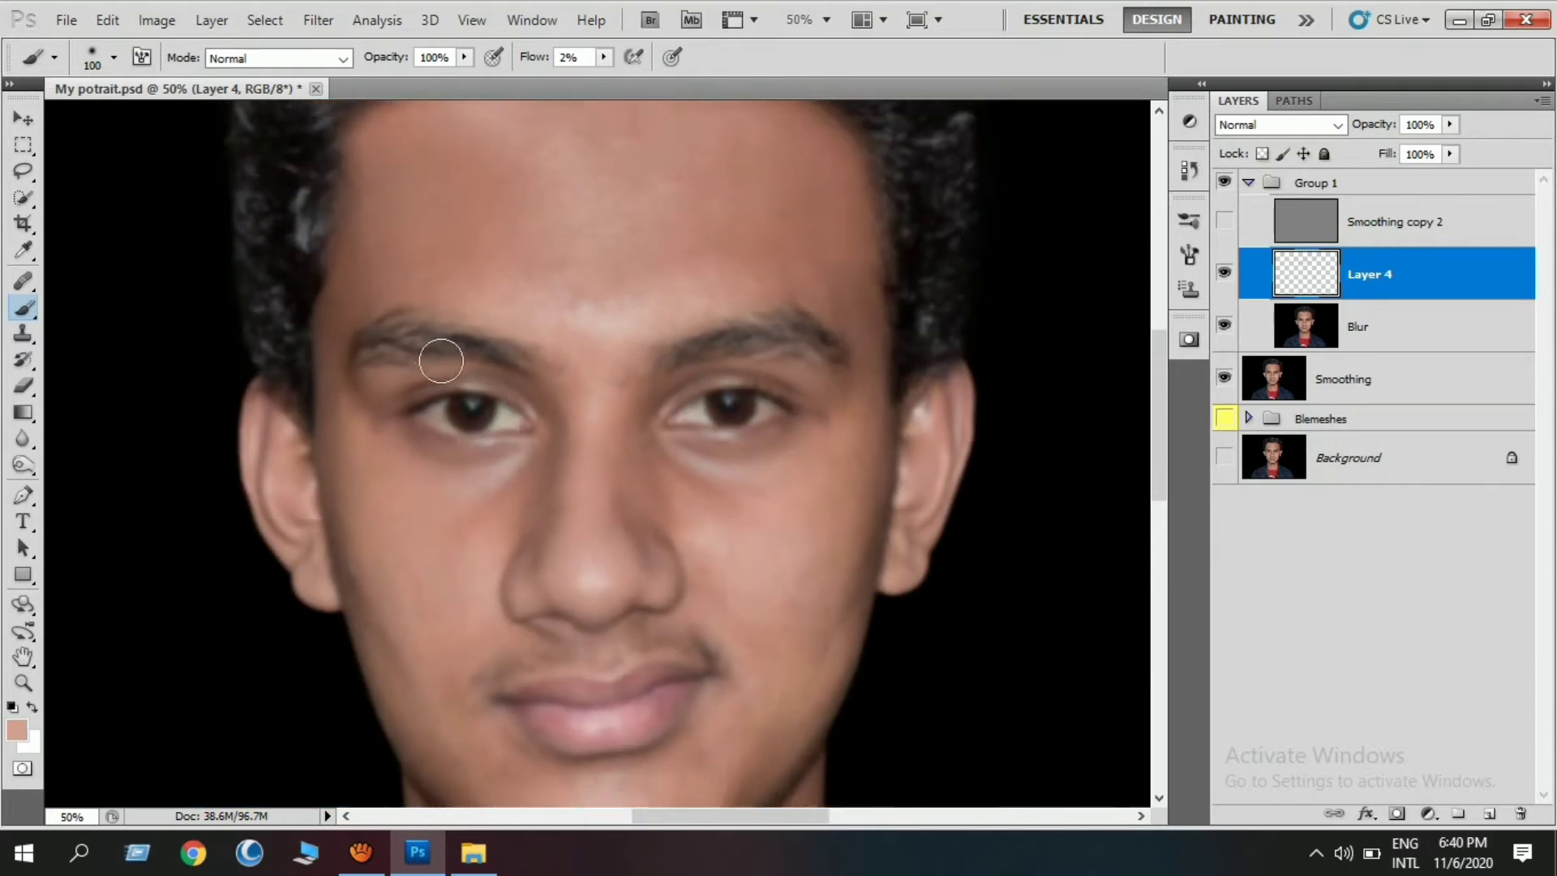
key("ctrl+minus")
key("ctrl+minus")
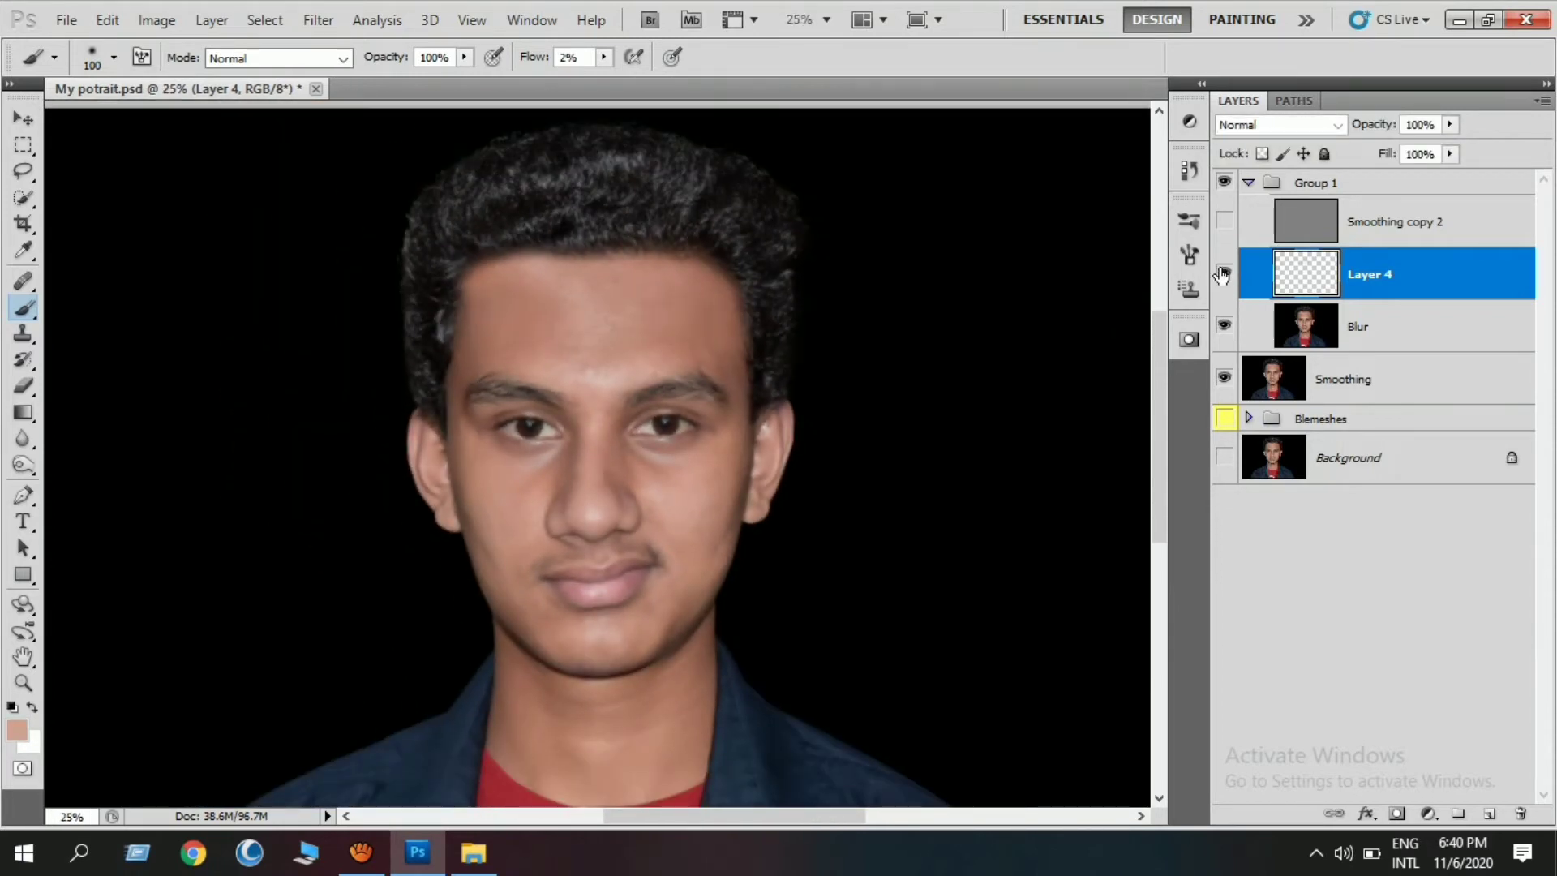
scroll(551, 375, "down", 2)
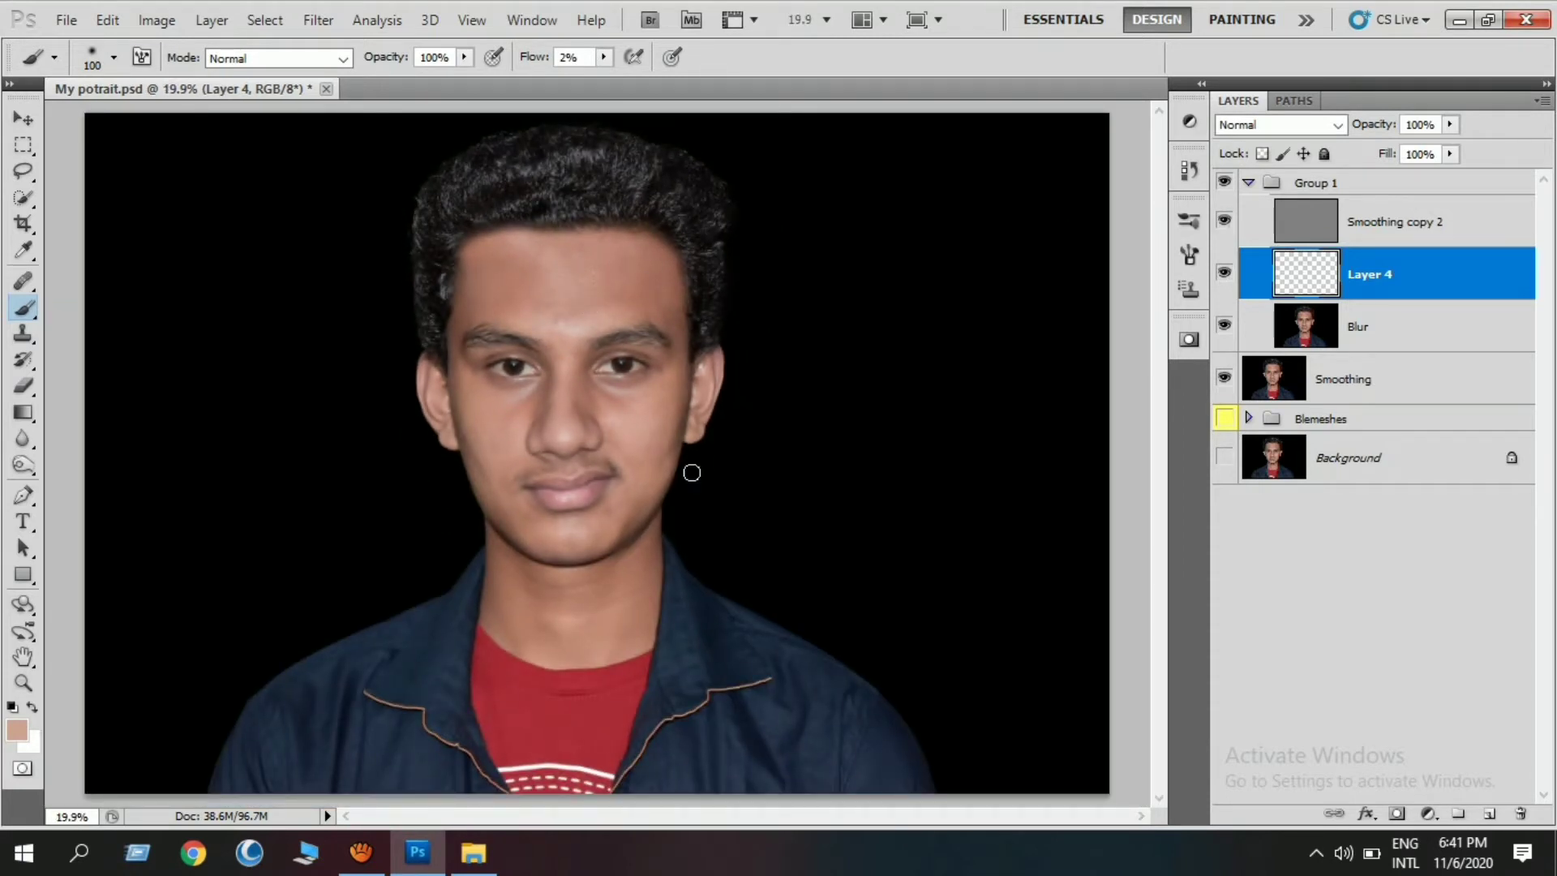
scroll(691, 473, "up", 3)
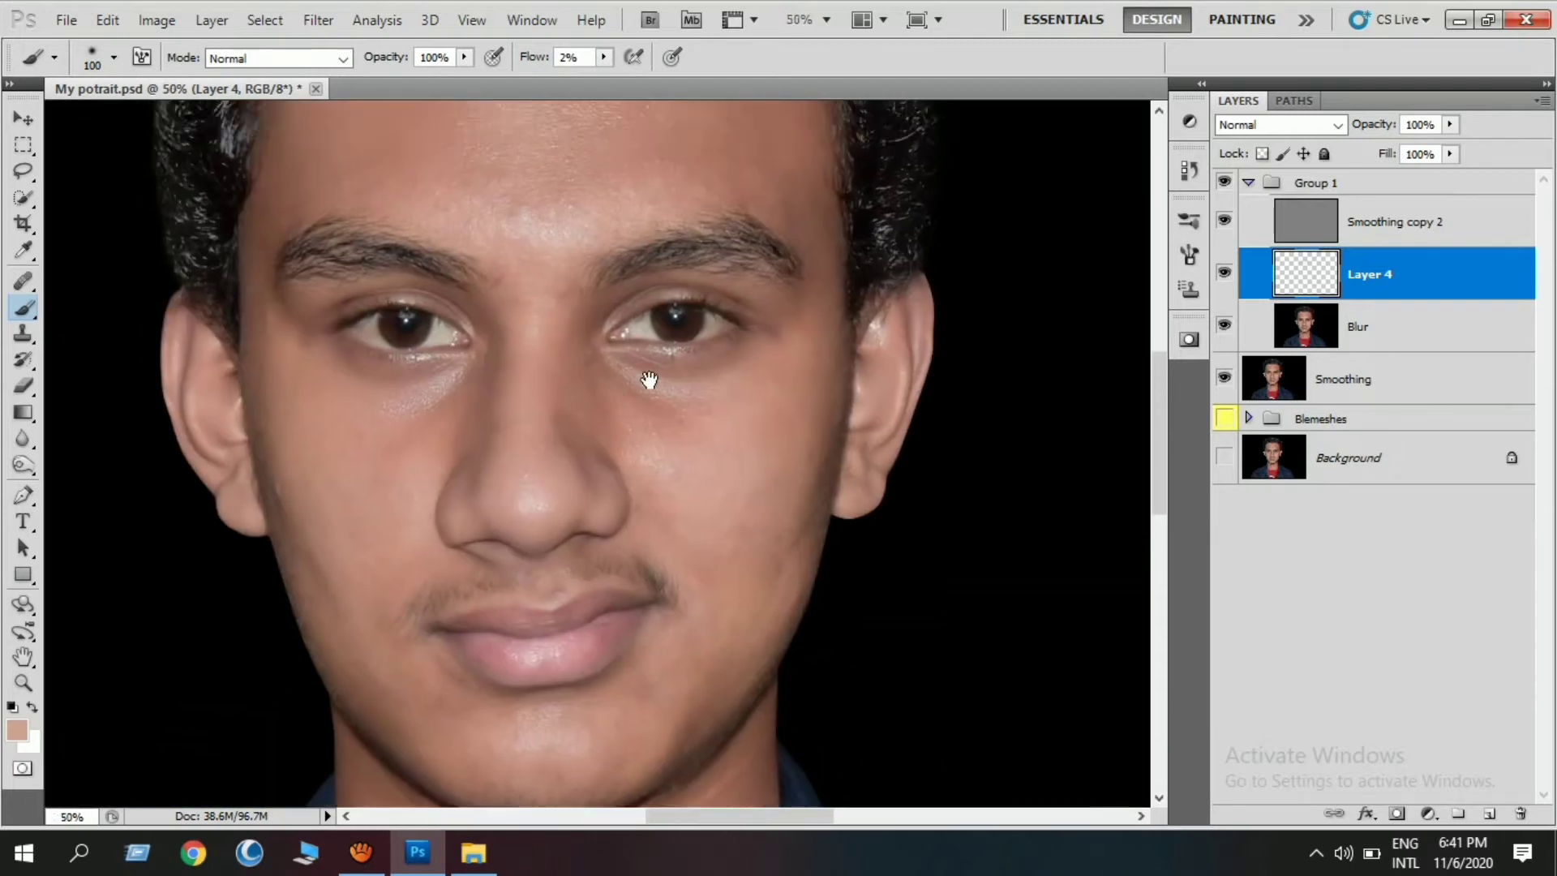
left_click(1377, 202)
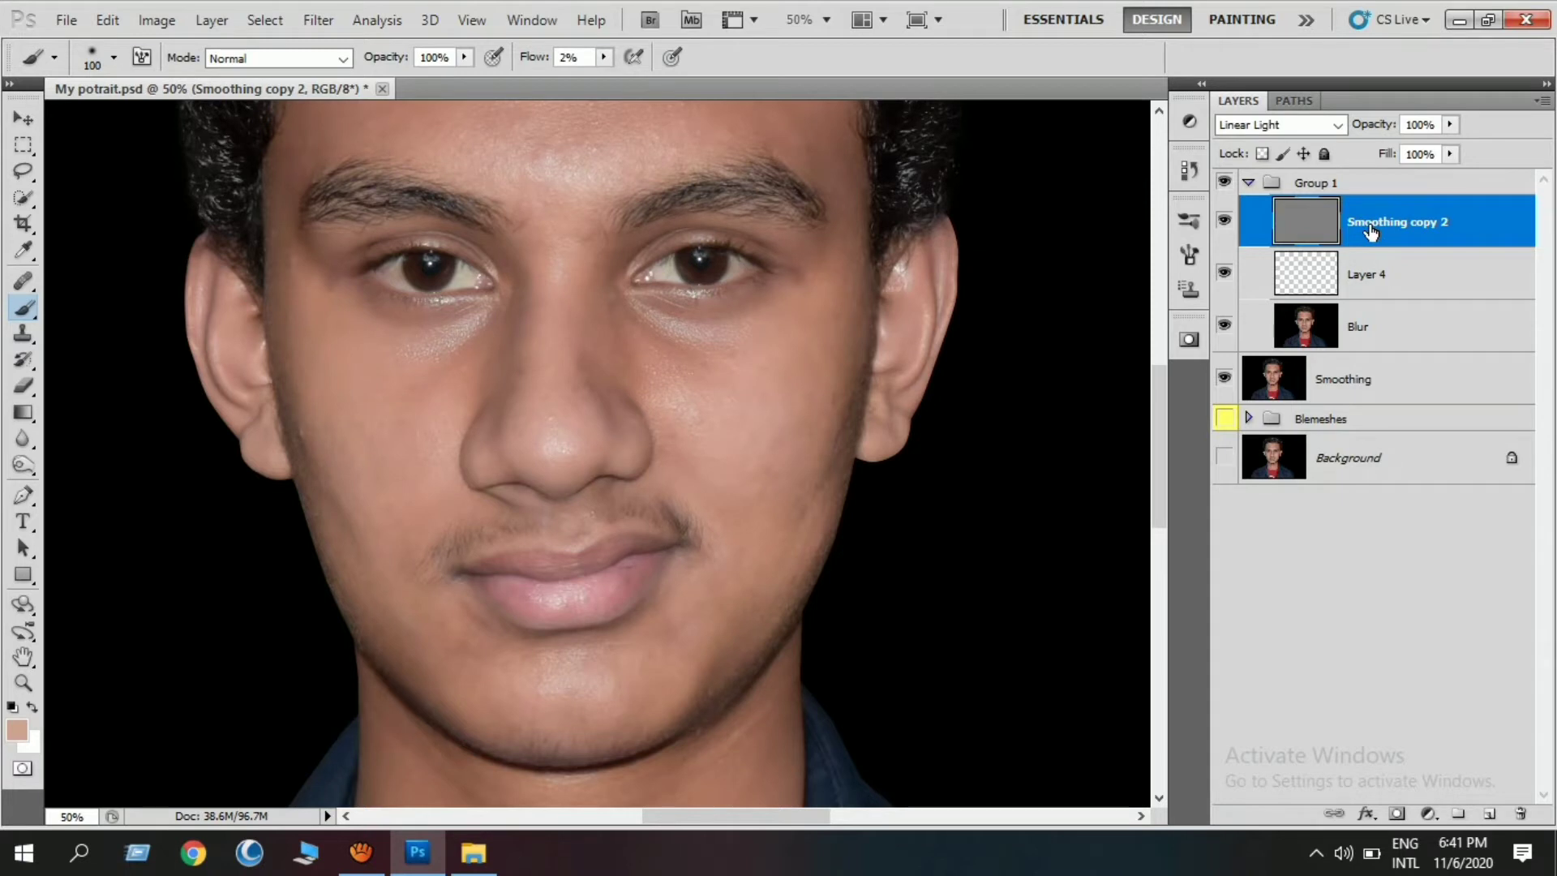
Stamp visible layers into a new layer named Smooth more and convert it to a Smart Object
key("ctrl+alt+shift+e")
double_click(1378, 226)
type("S")
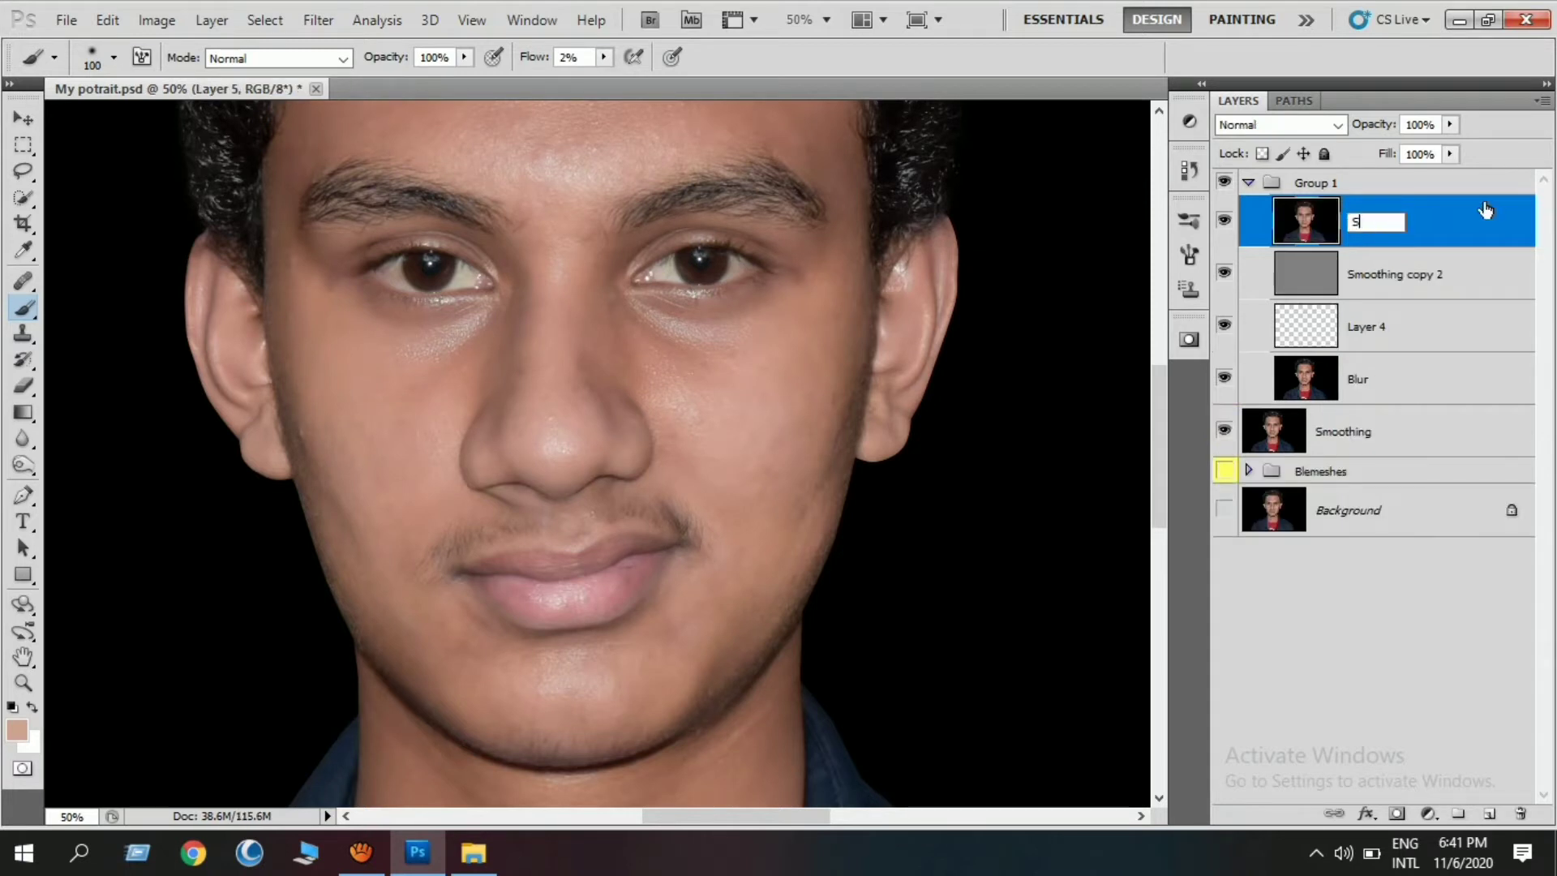
type("mooth more")
key("Return")
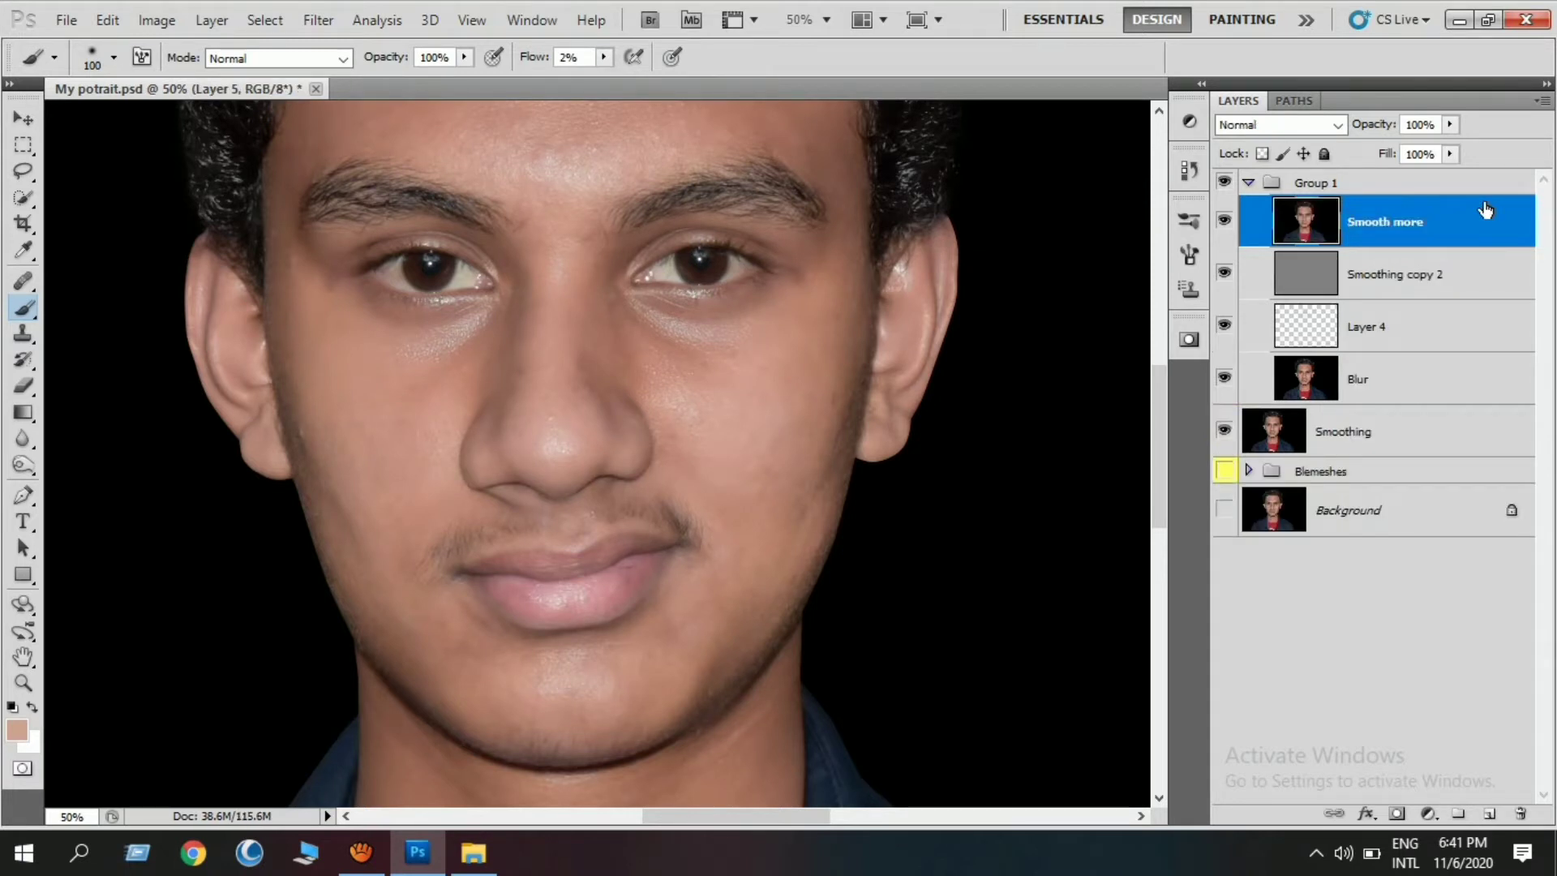
right_click(1389, 223)
left_click(1442, 378)
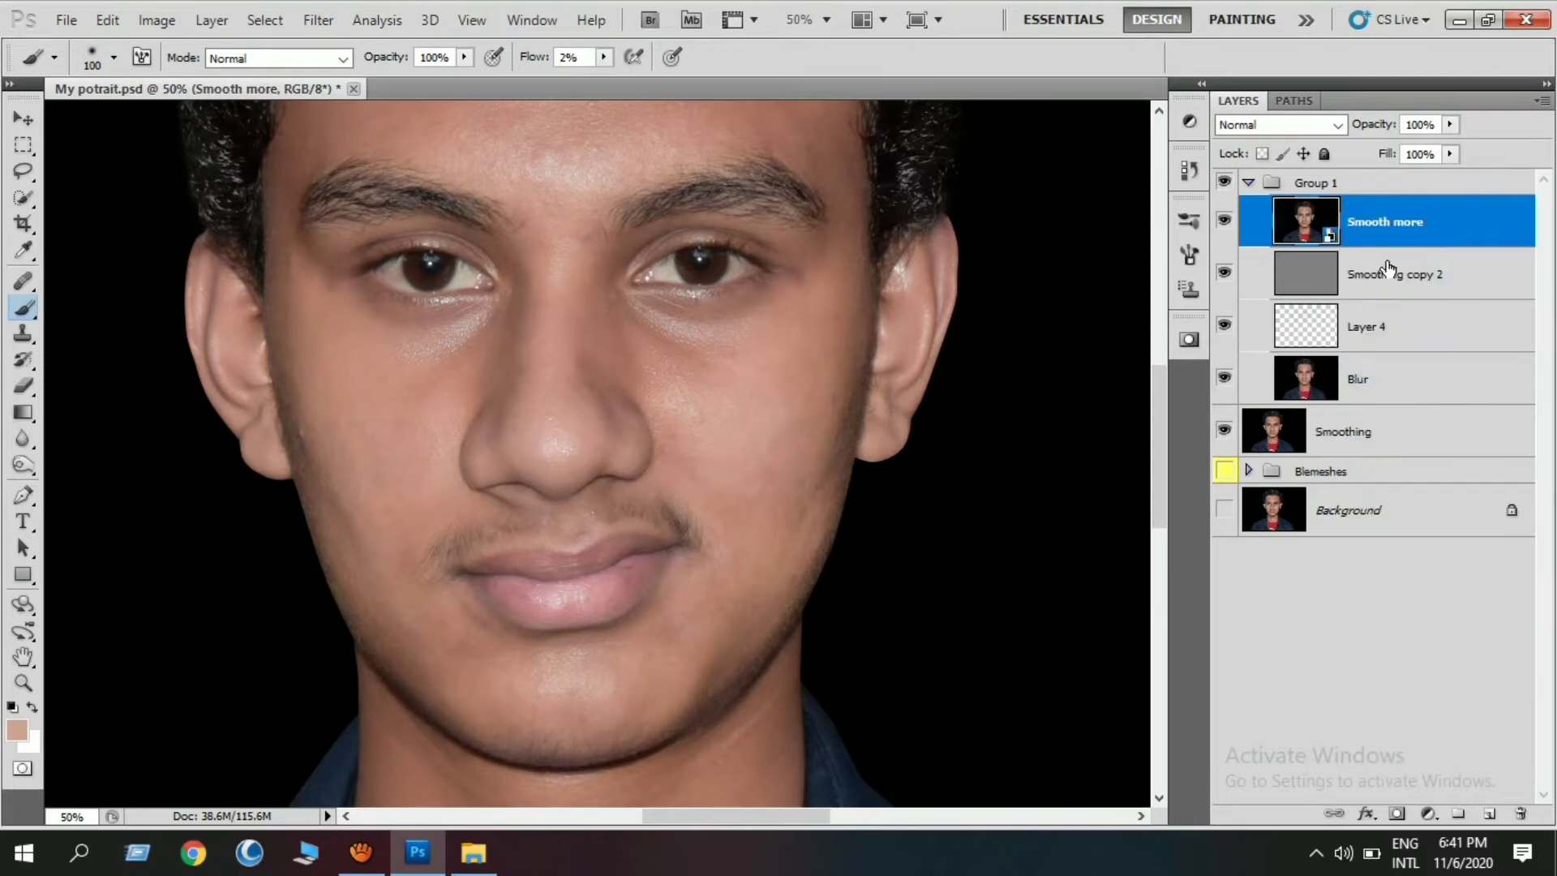
Apply a Surface Blur smart filter with Radius 20 and Threshold 10 to Smooth more
left_click(316, 18)
mouse_move(331, 227)
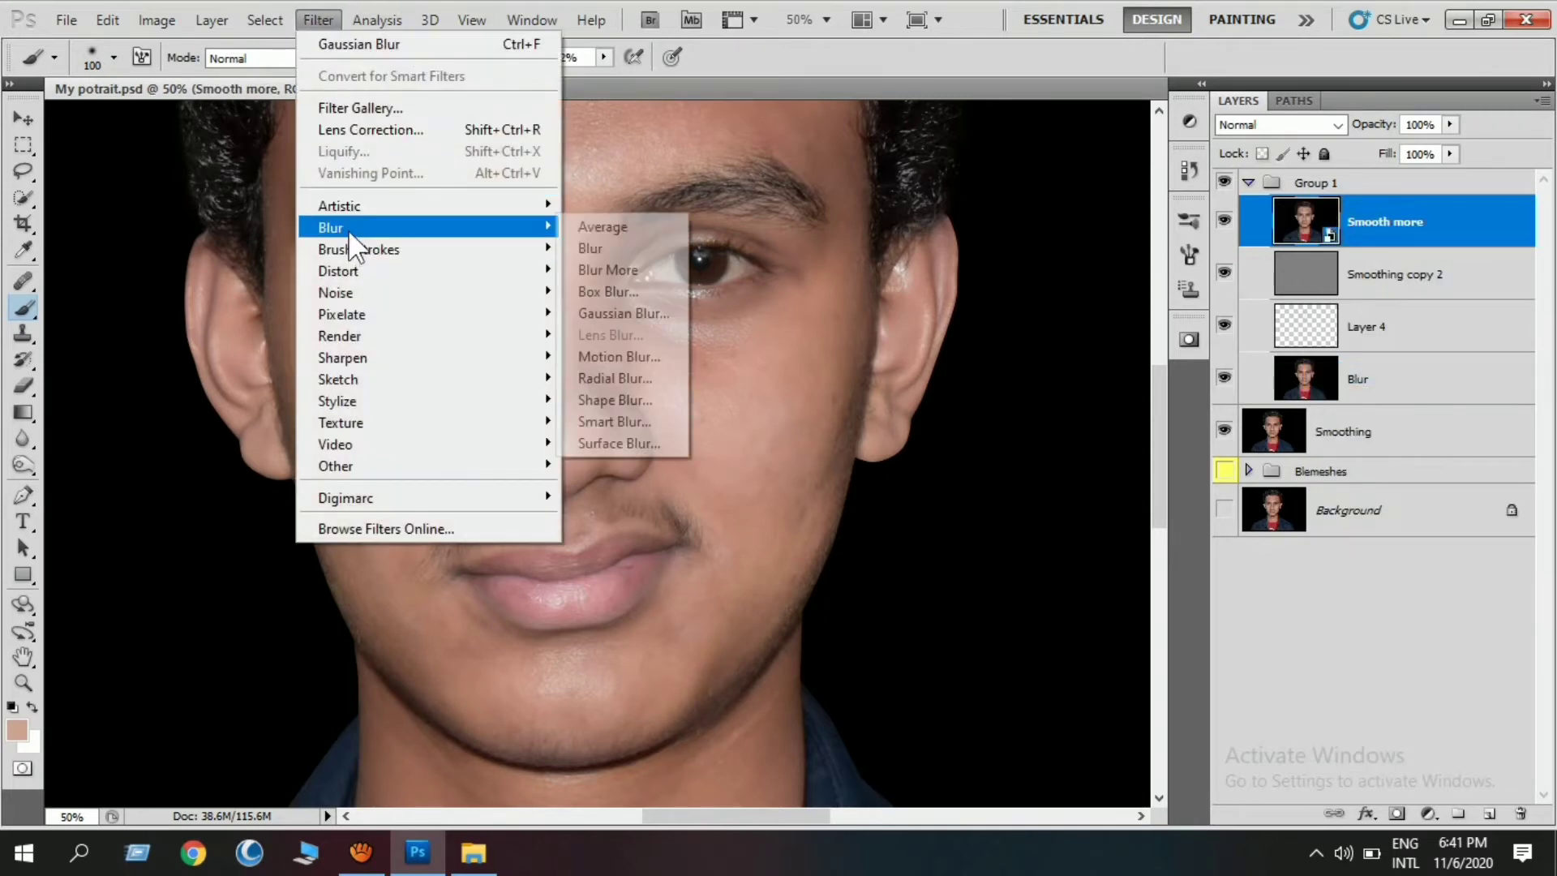
left_click(583, 444)
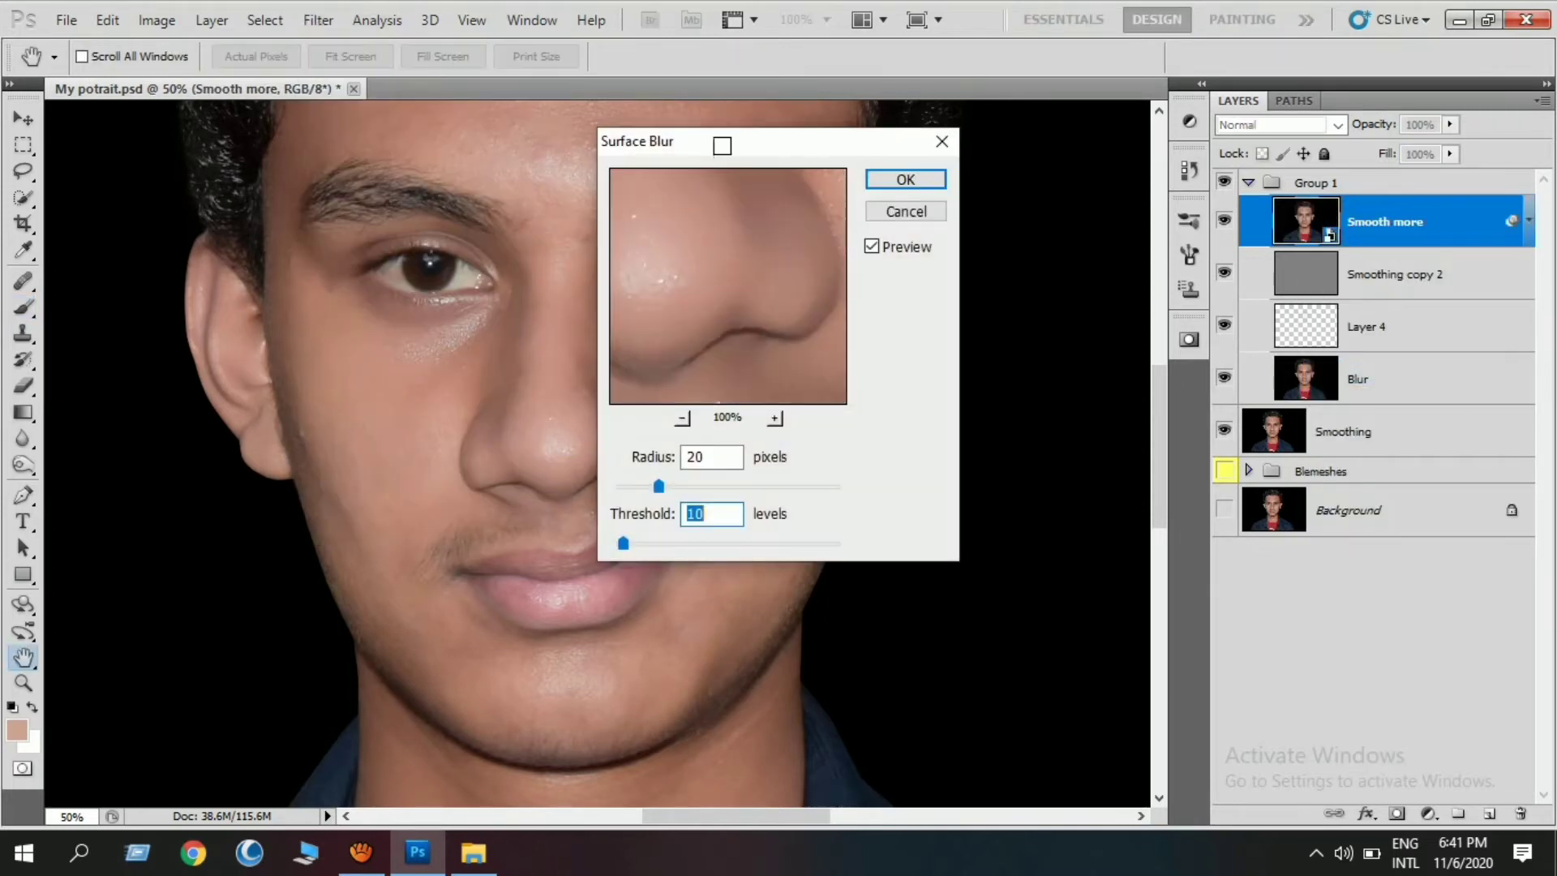
left_click_drag(720, 146, 1048, 141)
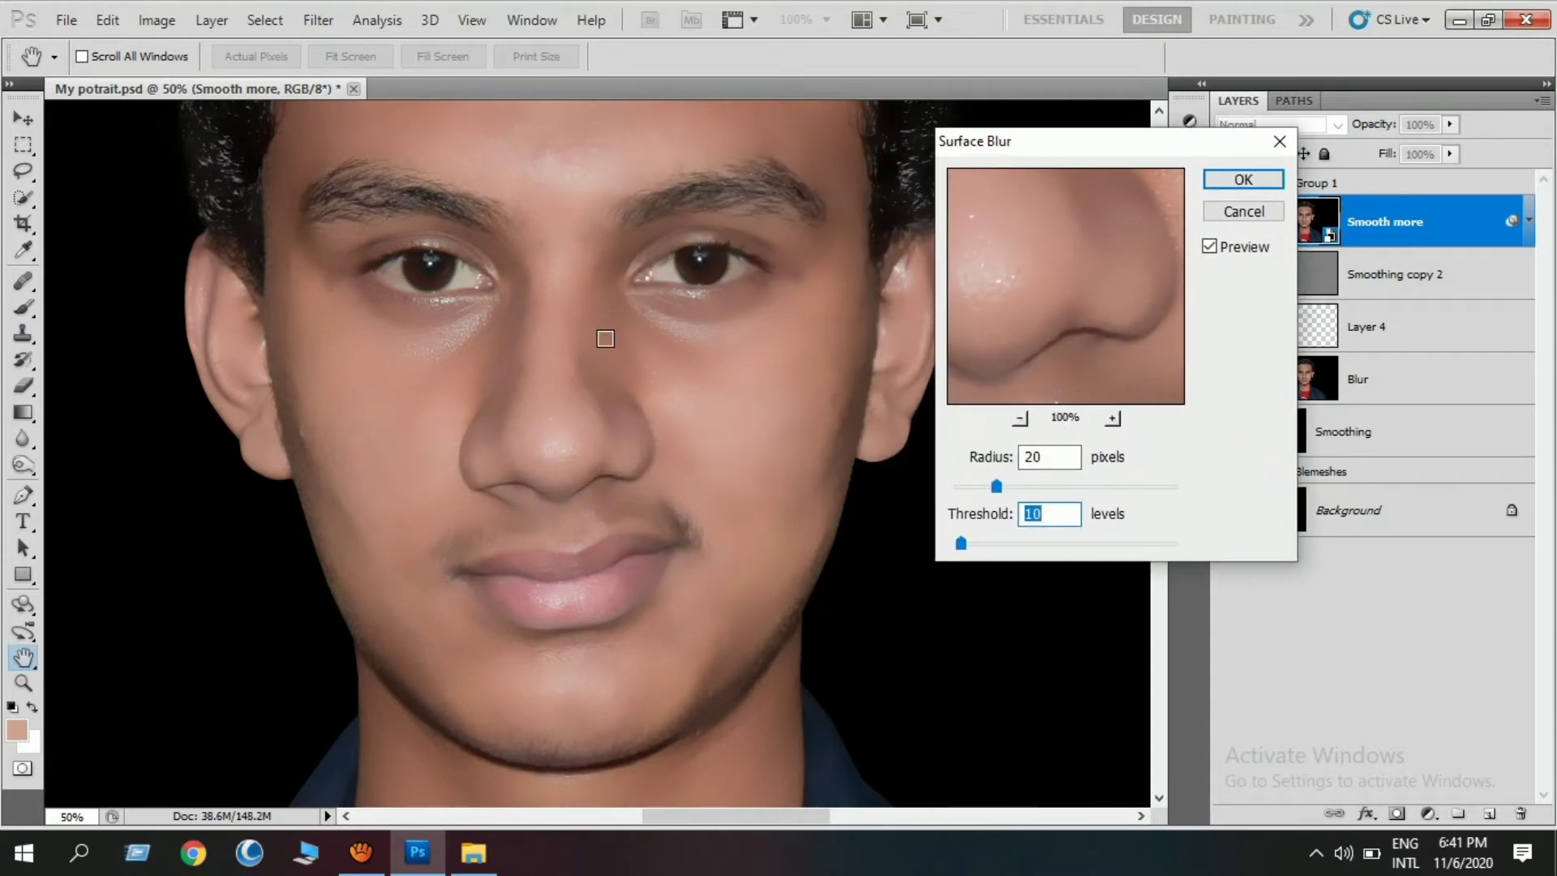
left_click_drag(591, 253, 594, 521)
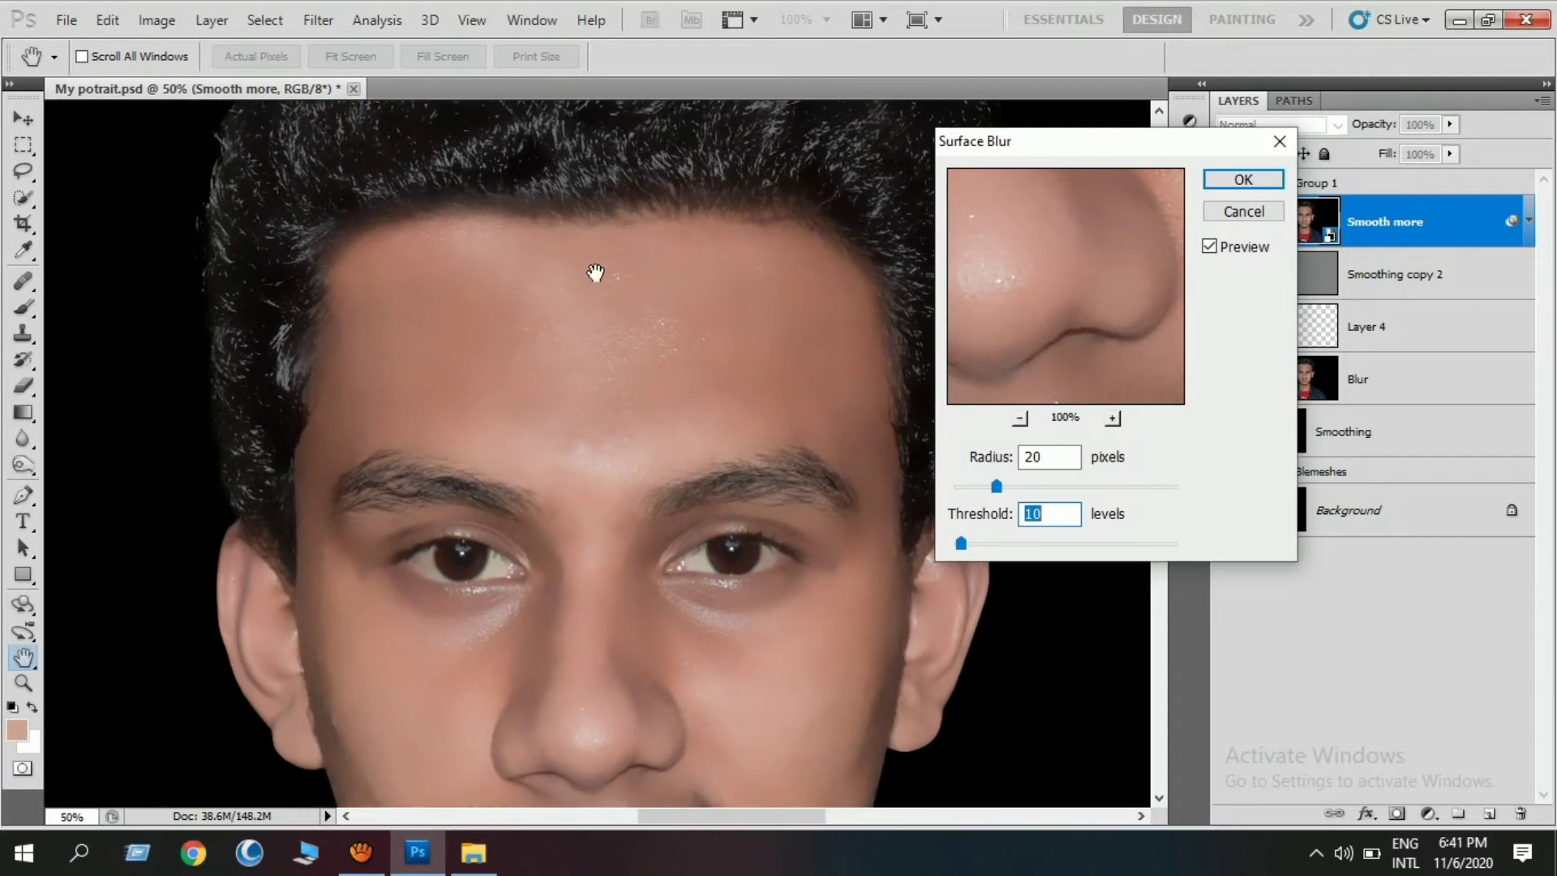
left_click_drag(583, 418, 583, 210)
left_click(1234, 180)
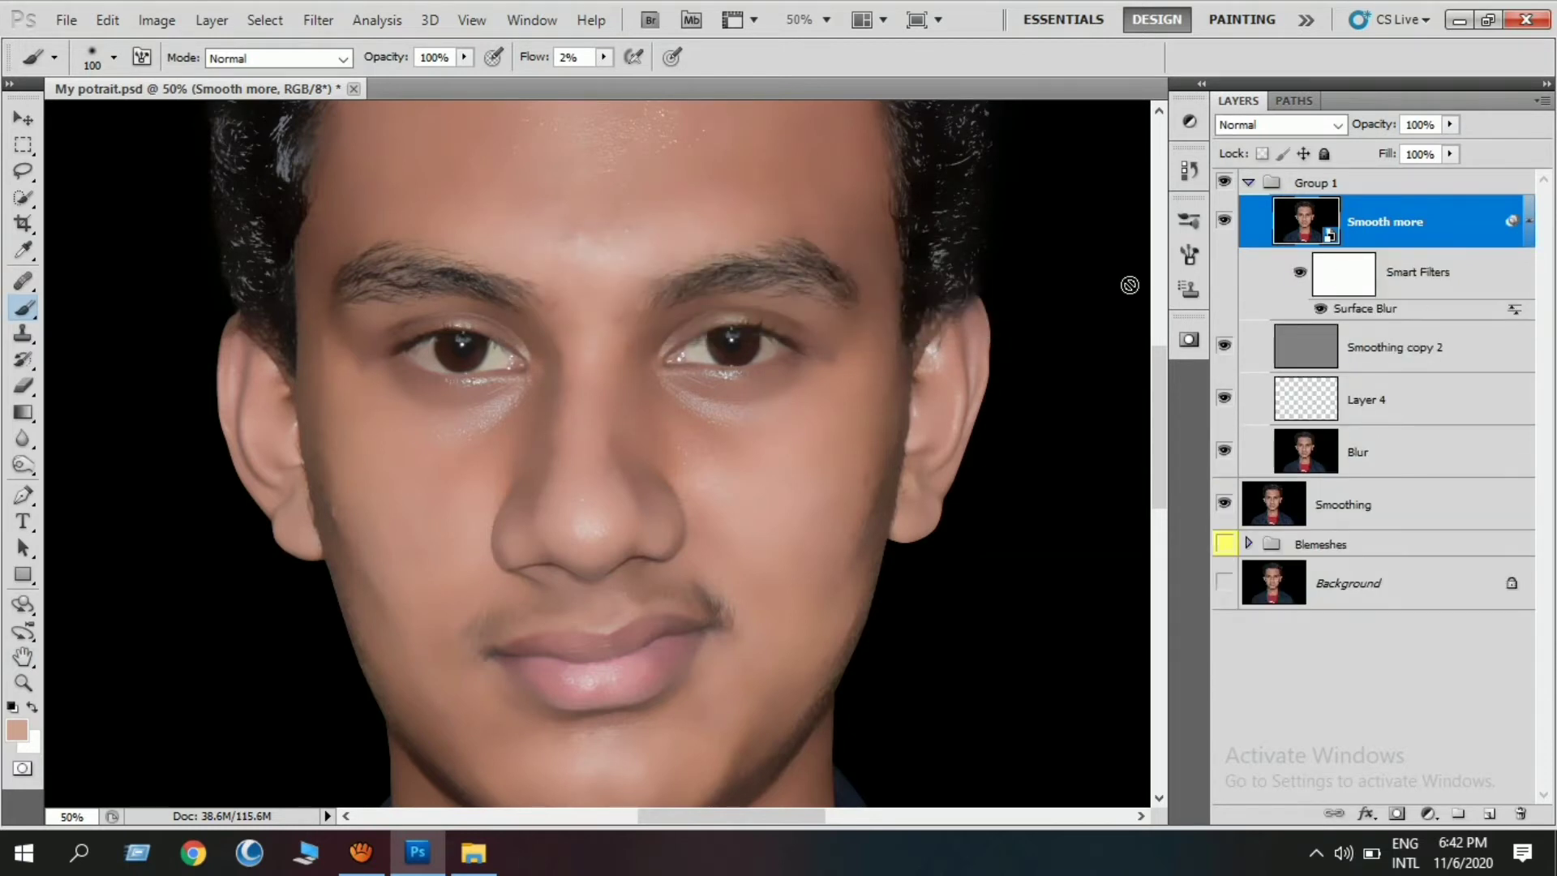
Select the Smooth more filter mask and invert it to hide the blur
key("ctrl+0")
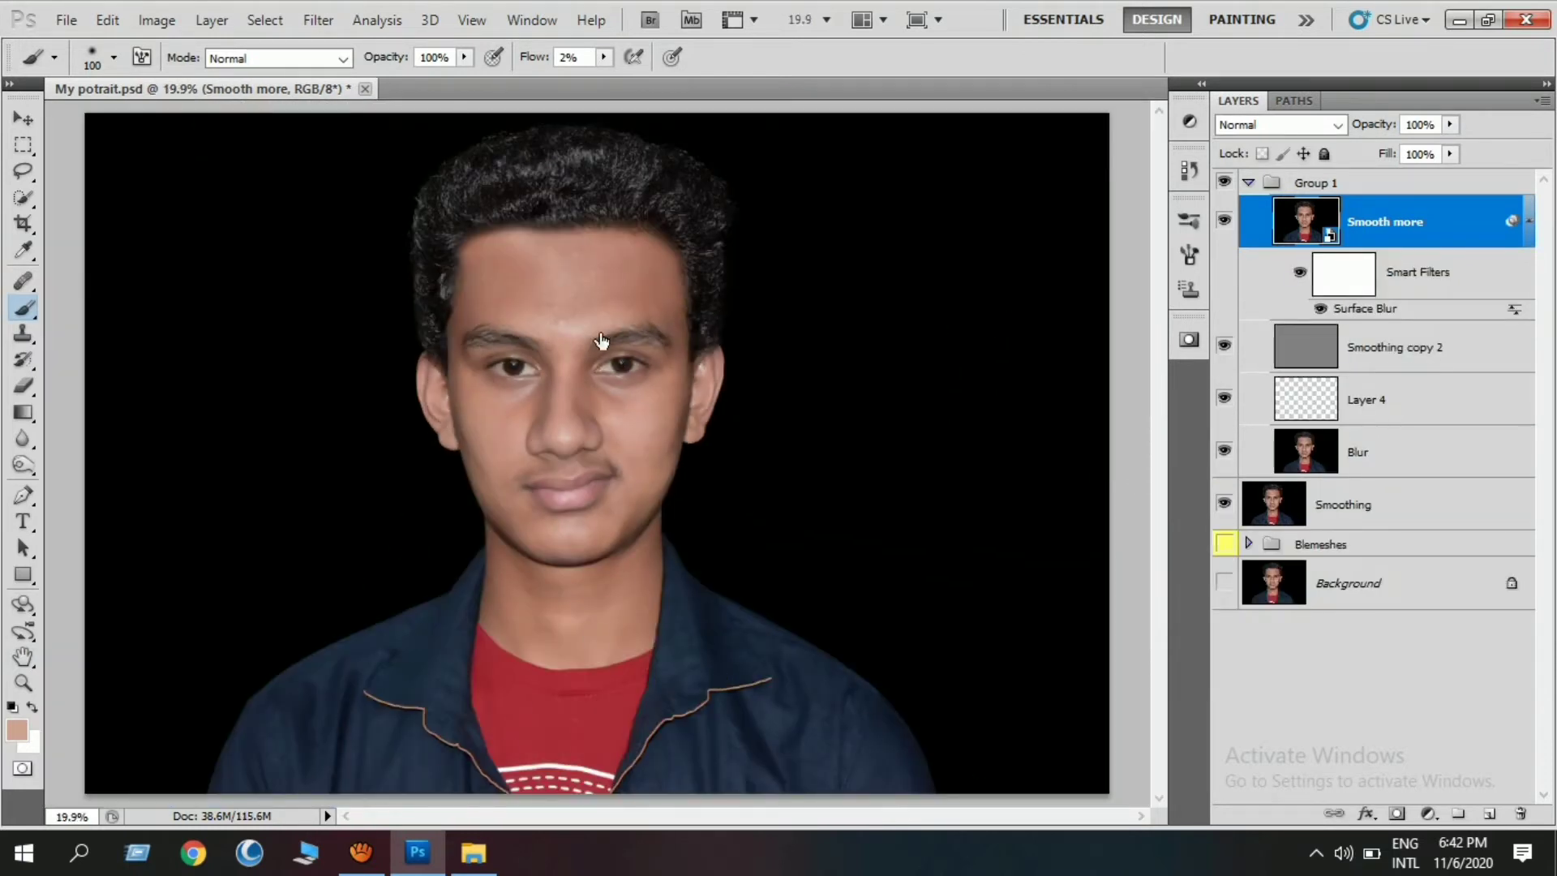
left_click(1338, 275)
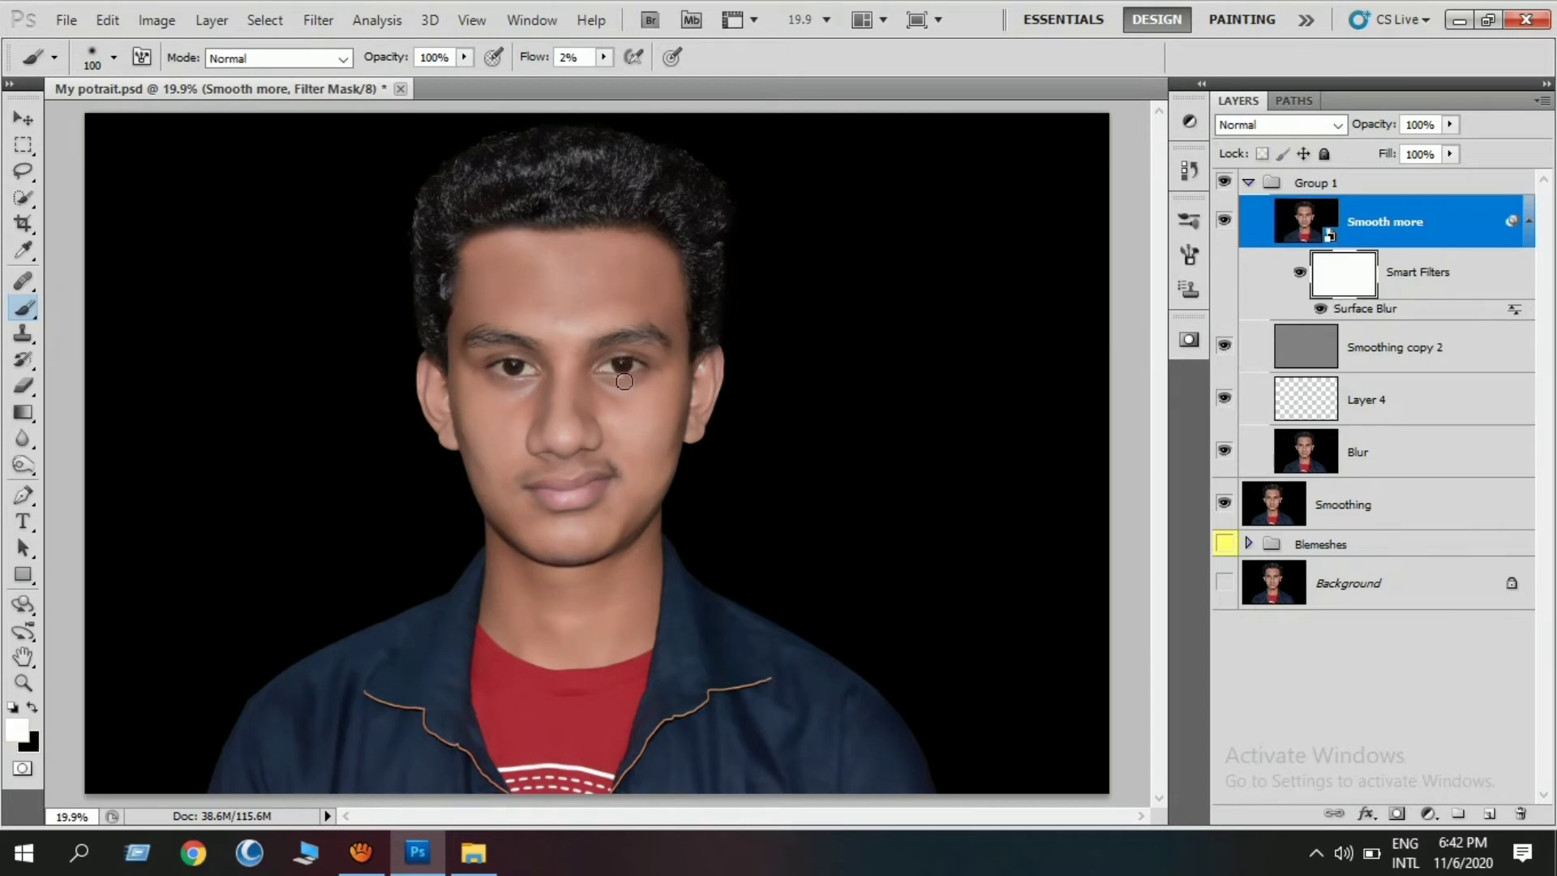
key("ctrl+i")
Paint white over the facial skin on the mask with 175 and 80 px brushes
scroll(619, 382, "up", 4)
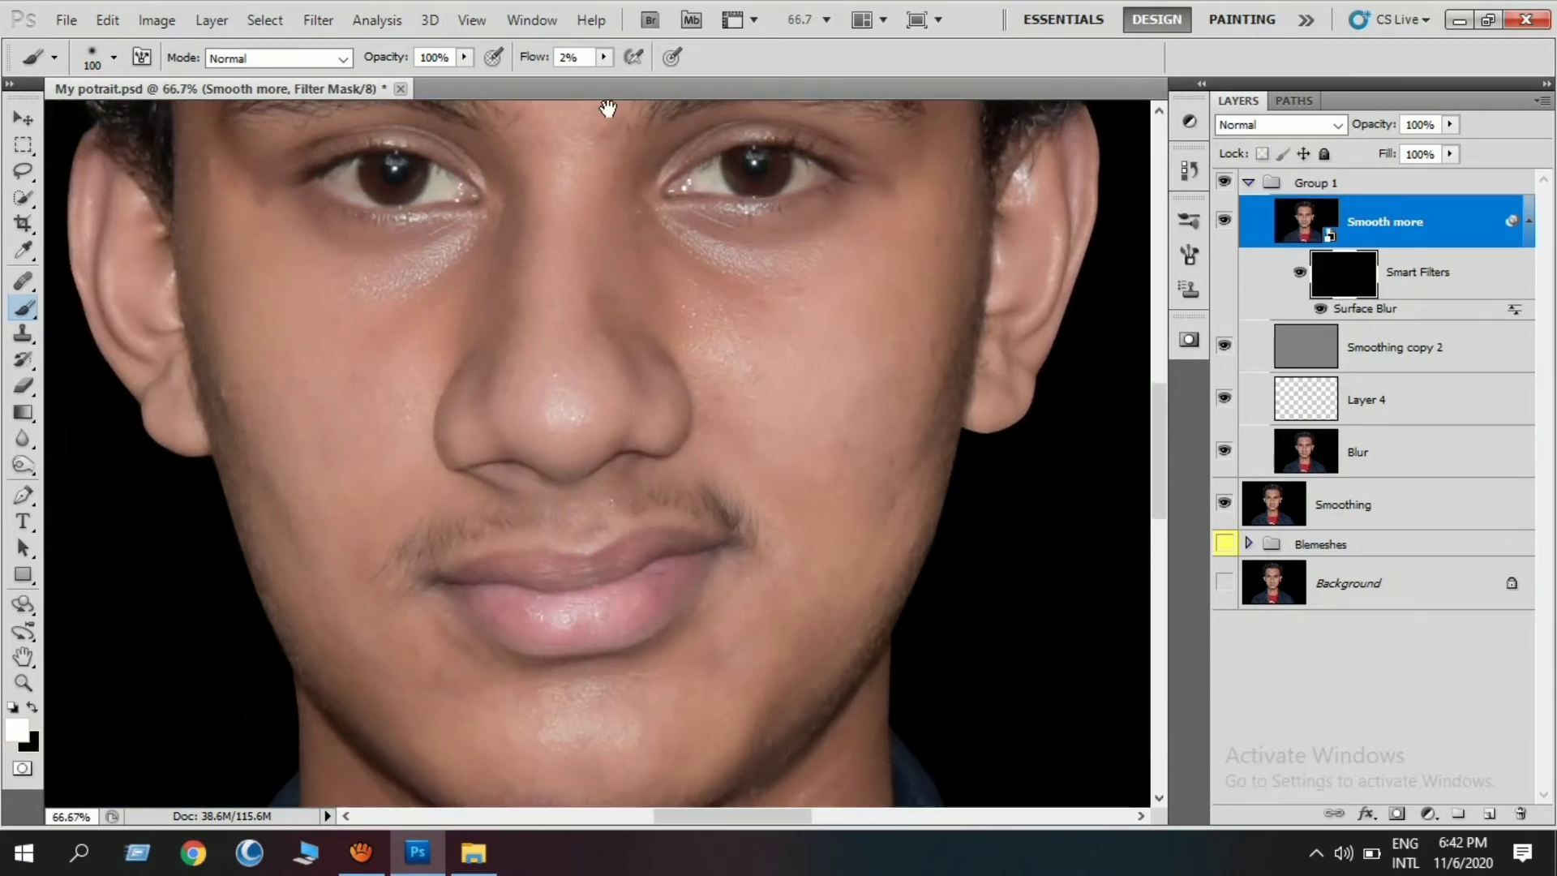
left_click_drag(681, 80, 726, 81)
scroll(278, 376, "down", 1)
scroll(373, 355, "up", 5)
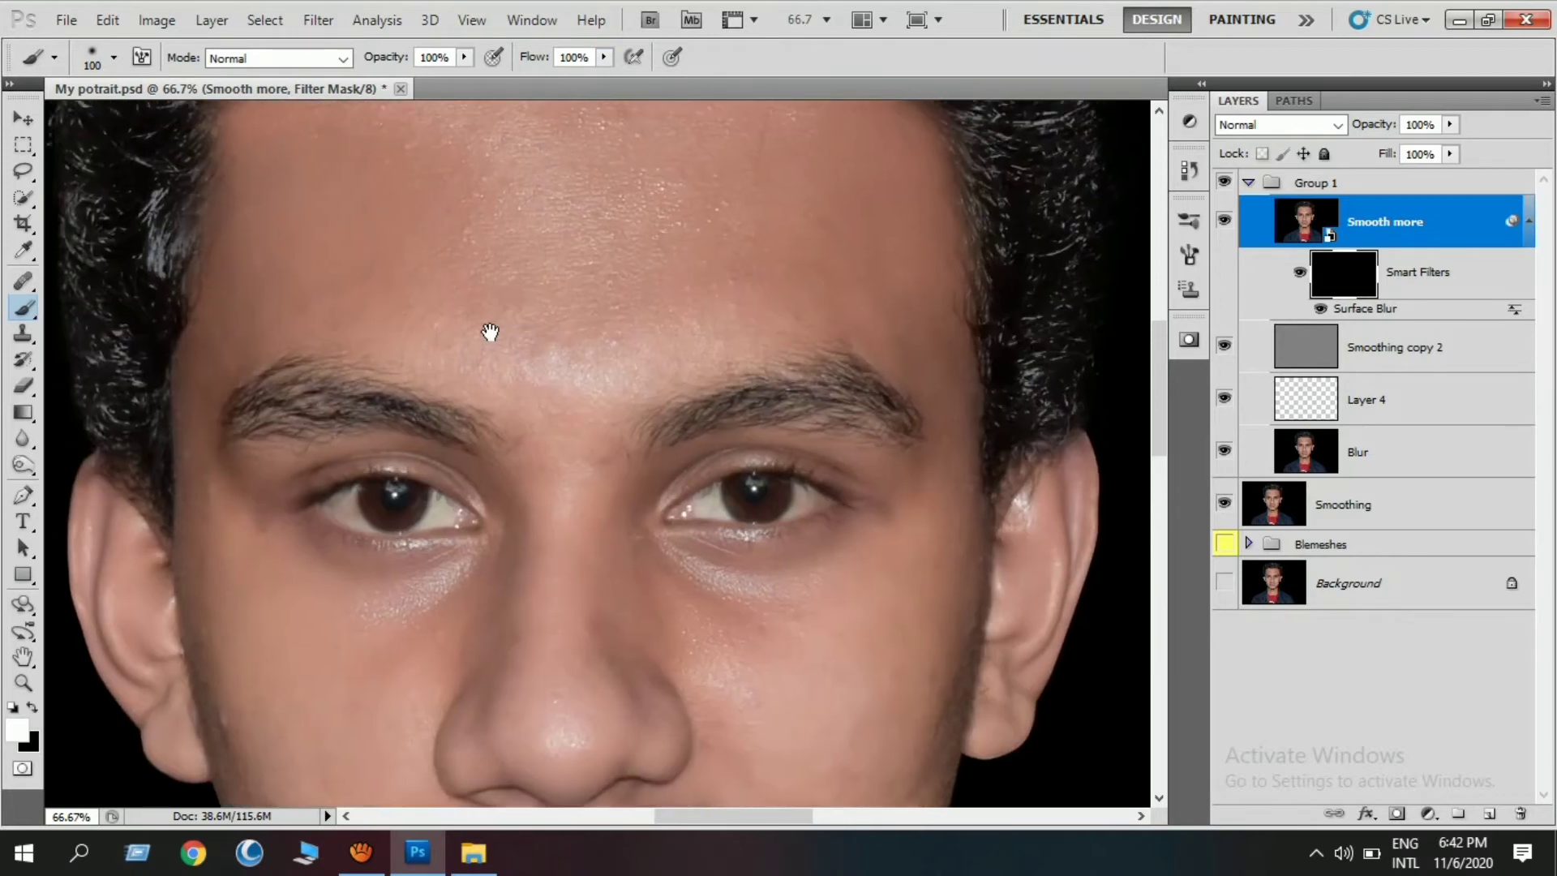
scroll(491, 330, "up", 1)
key("bracketright")
key("bracketright")
key("bracketright")
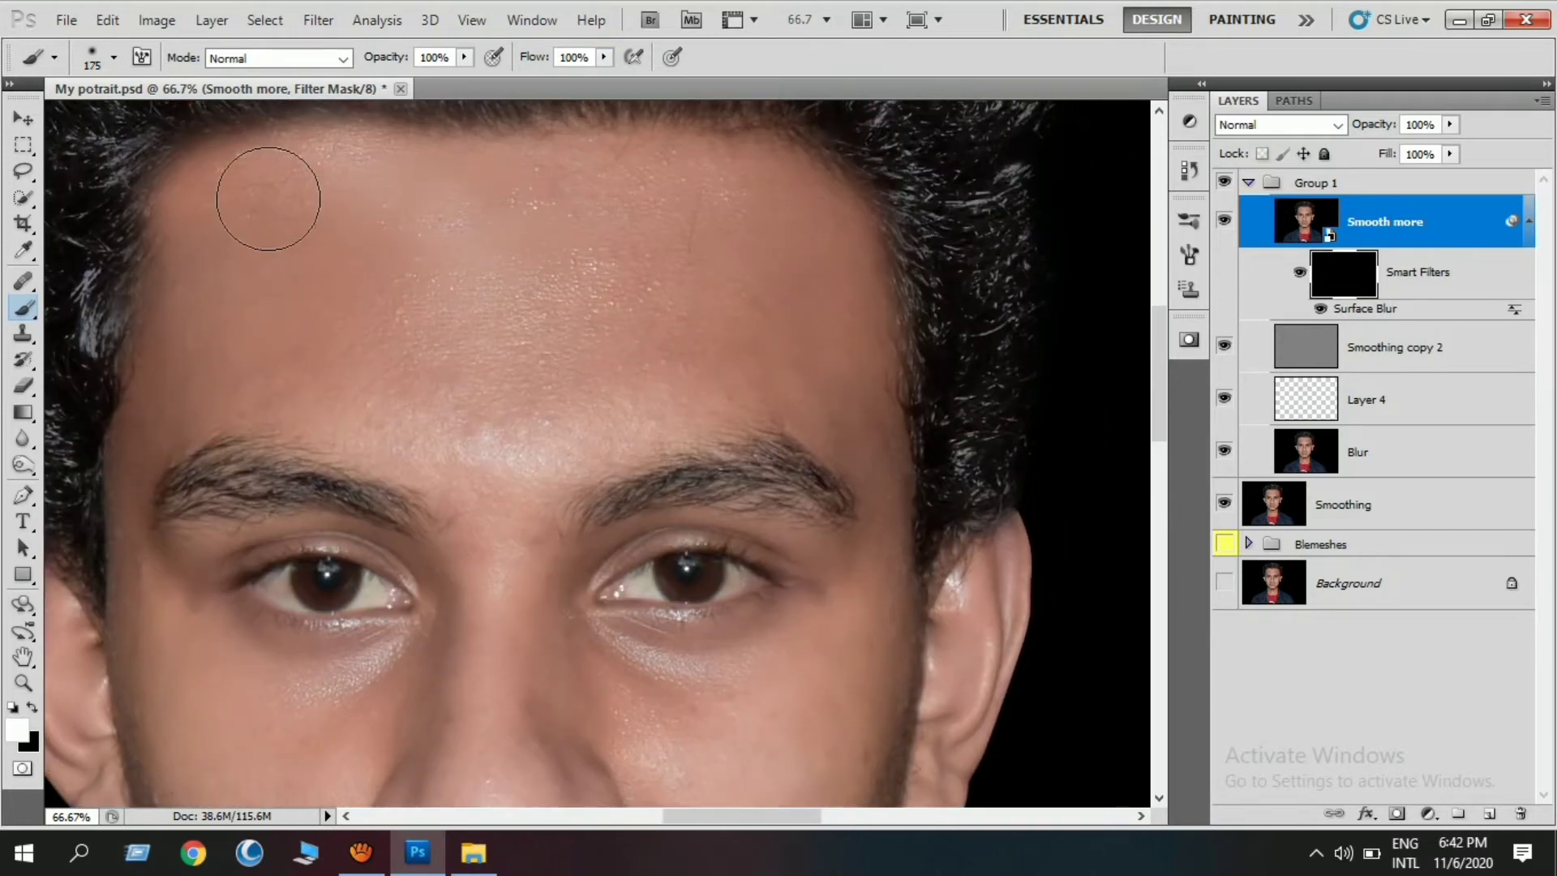
left_click_drag(378, 255, 462, 278)
scroll(244, 419, "down", 2)
scroll(244, 419, "left", 1)
key("bracketleft")
key("bracketleft")
key("bracketleft")
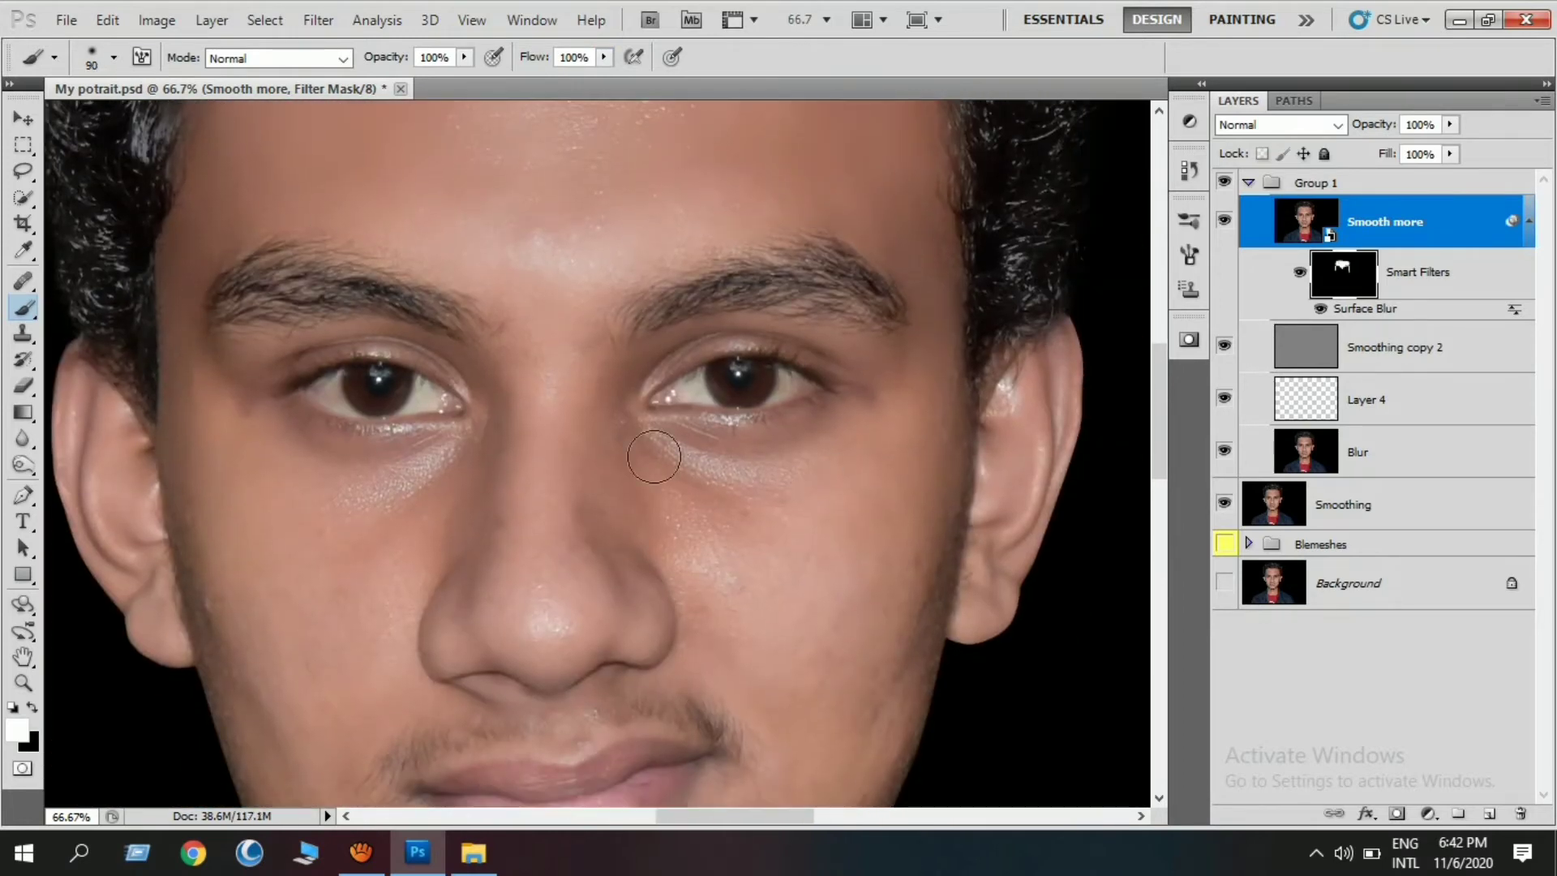
left_click_drag(660, 446, 503, 385)
Finish painting the skin at 27% flow, varying the brush from 50 to 250
scroll(809, 514, "down", 3)
key("bracketright")
key("bracketright")
key("bracketright")
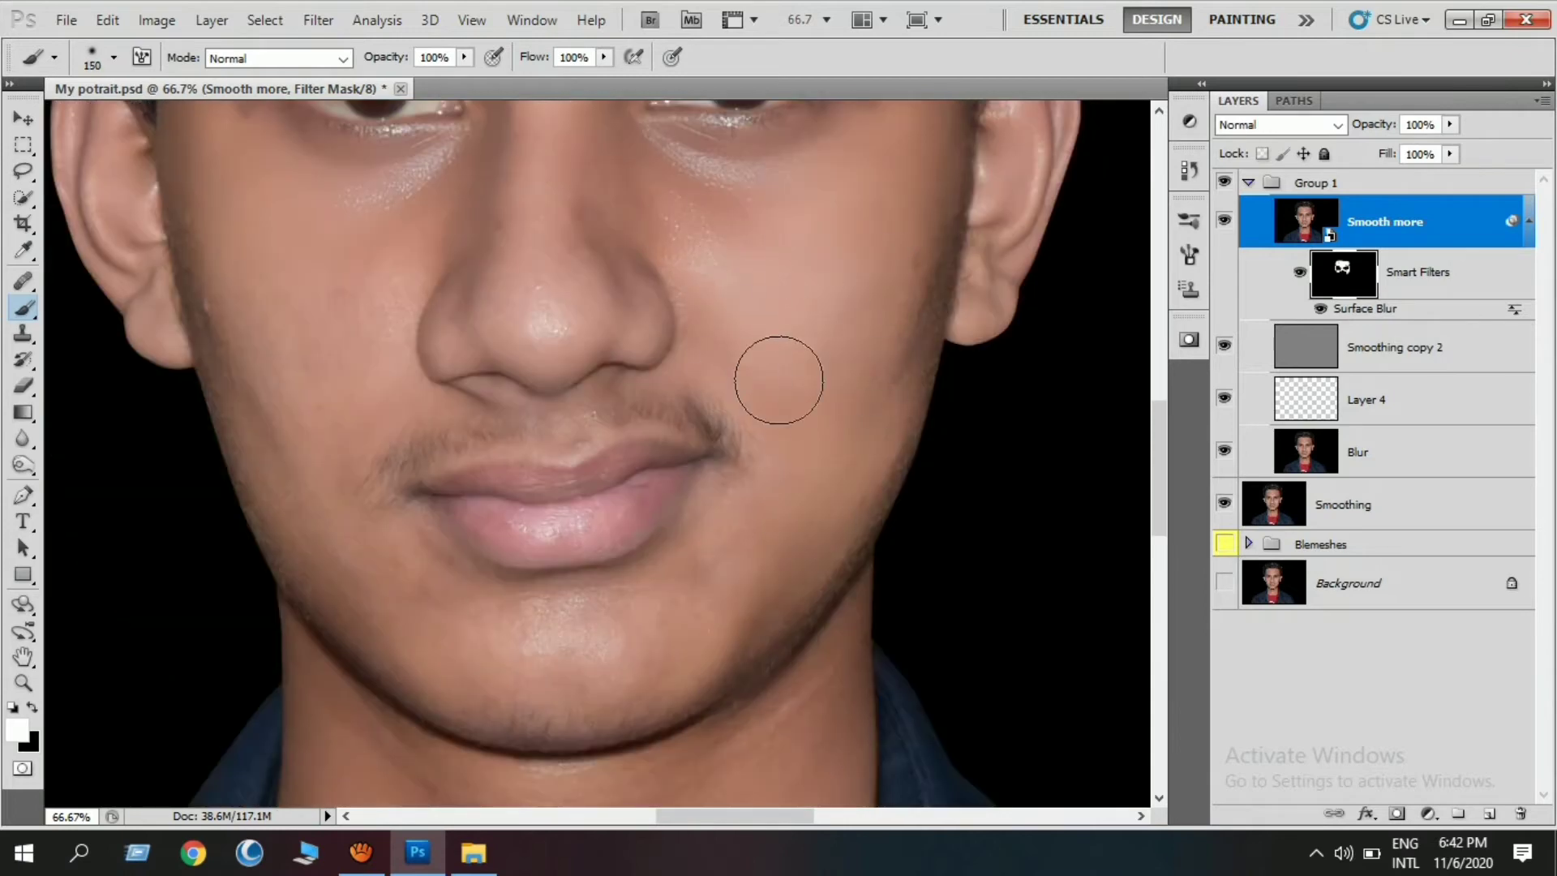
left_click_drag(236, 260, 416, 278)
scroll(486, 330, "up", 1)
scroll(336, 284, "up", 2)
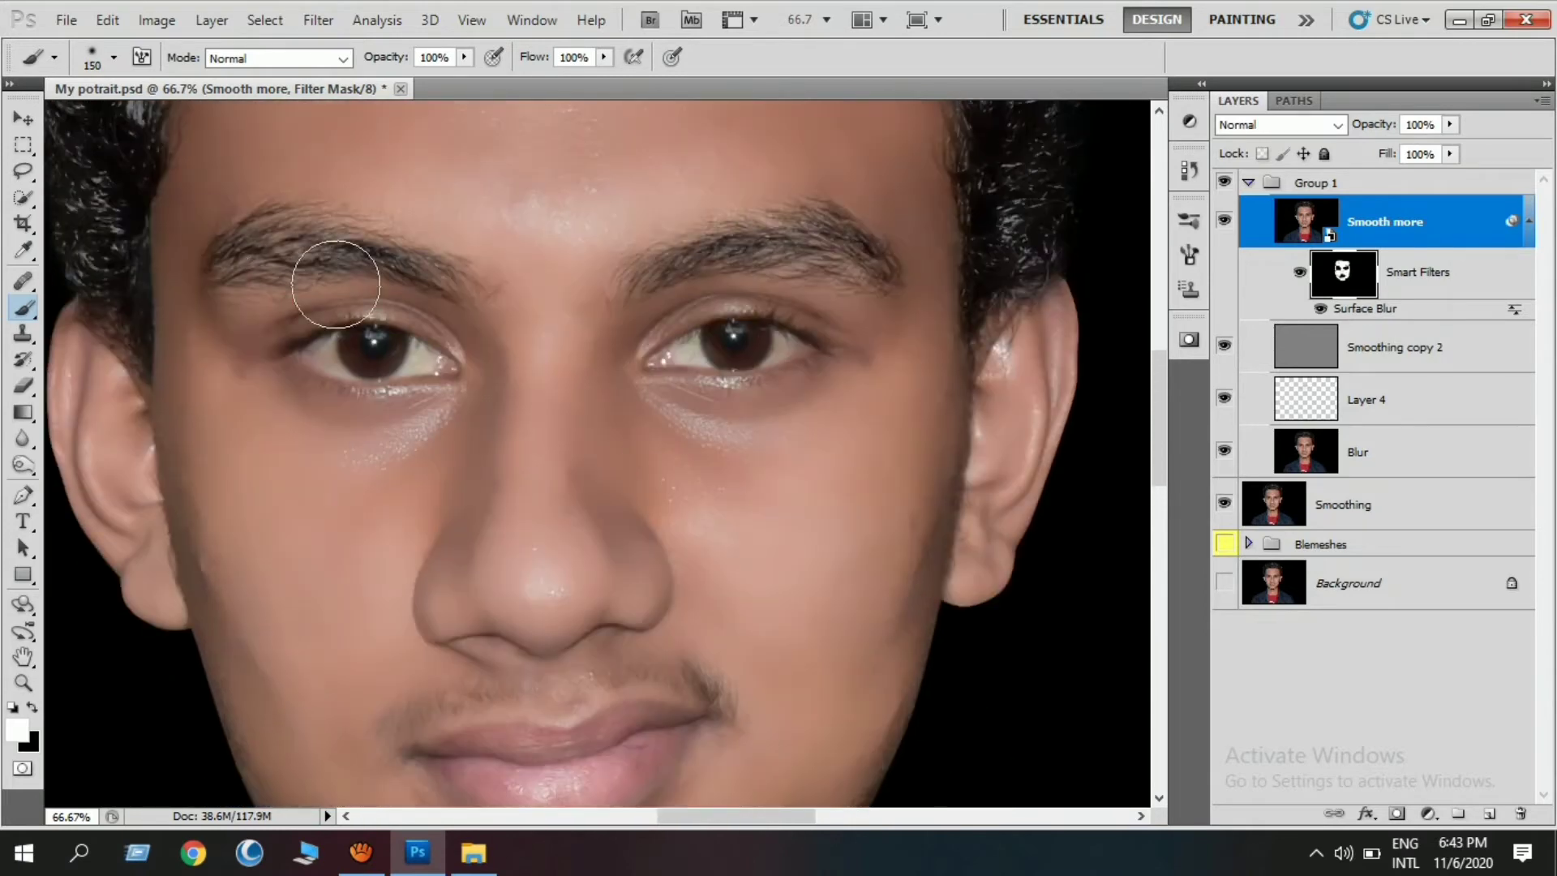
scroll(336, 284, "up", 1)
key("bracketleft")
key("bracketleft")
key("bracketleft")
scroll(547, 509, "down", 4)
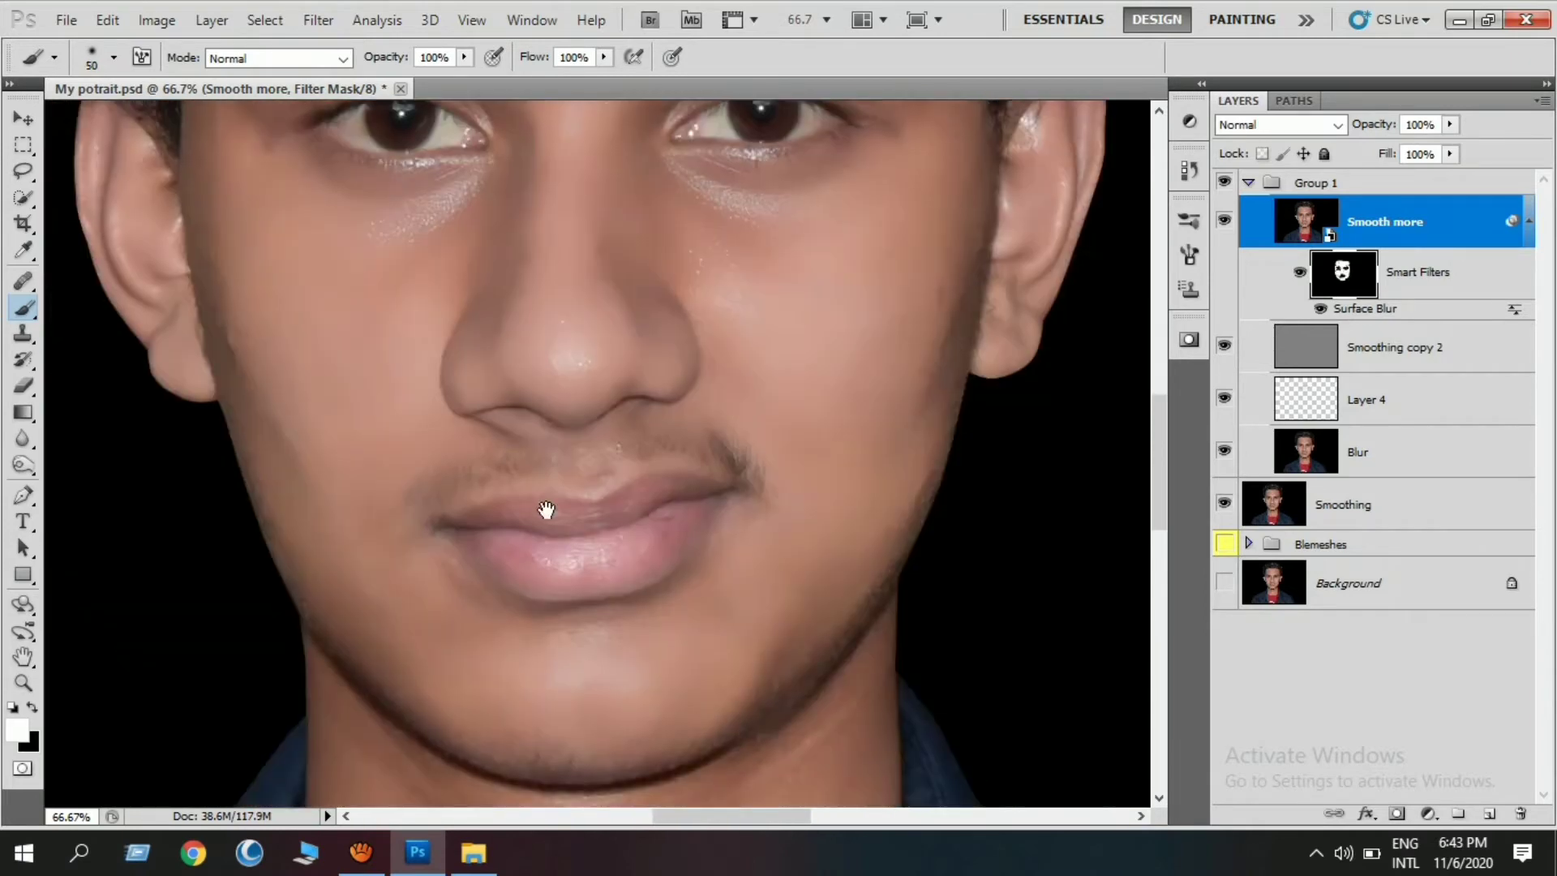
scroll(601, 432, "up", 2)
key("shift+2")
key("shift+7")
key("bracketright")
key("bracketright")
key("bracketright")
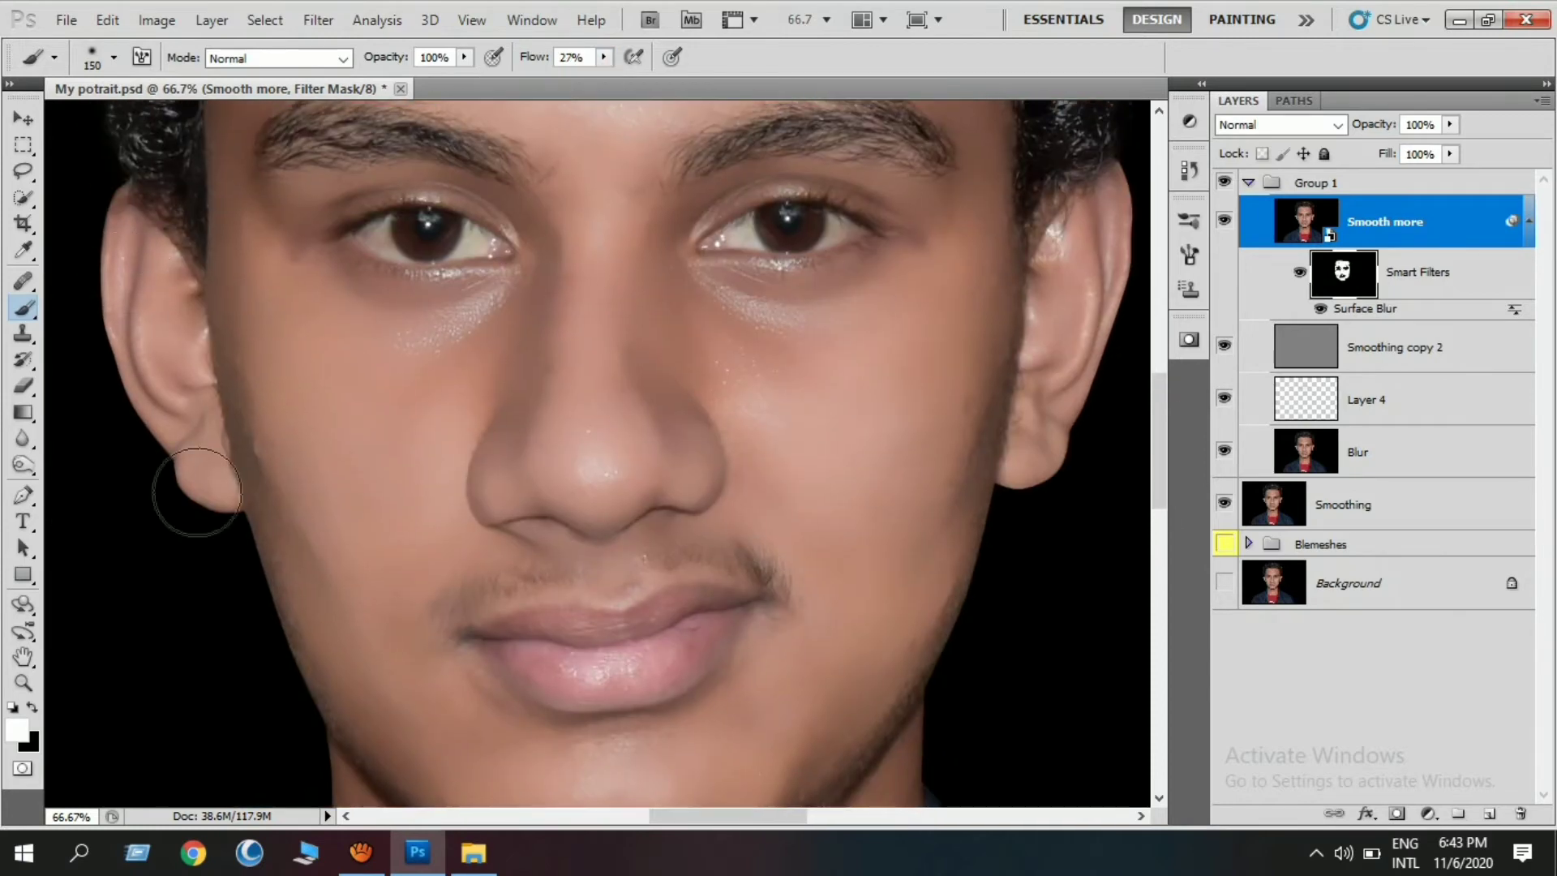
scroll(995, 490, "up", 1)
scroll(995, 490, "down", 5)
key("bracketright")
key("bracketright")
key("bracketright")
Toggle Smooth more off and on to compare the skin before and after
key("ctrl+0")
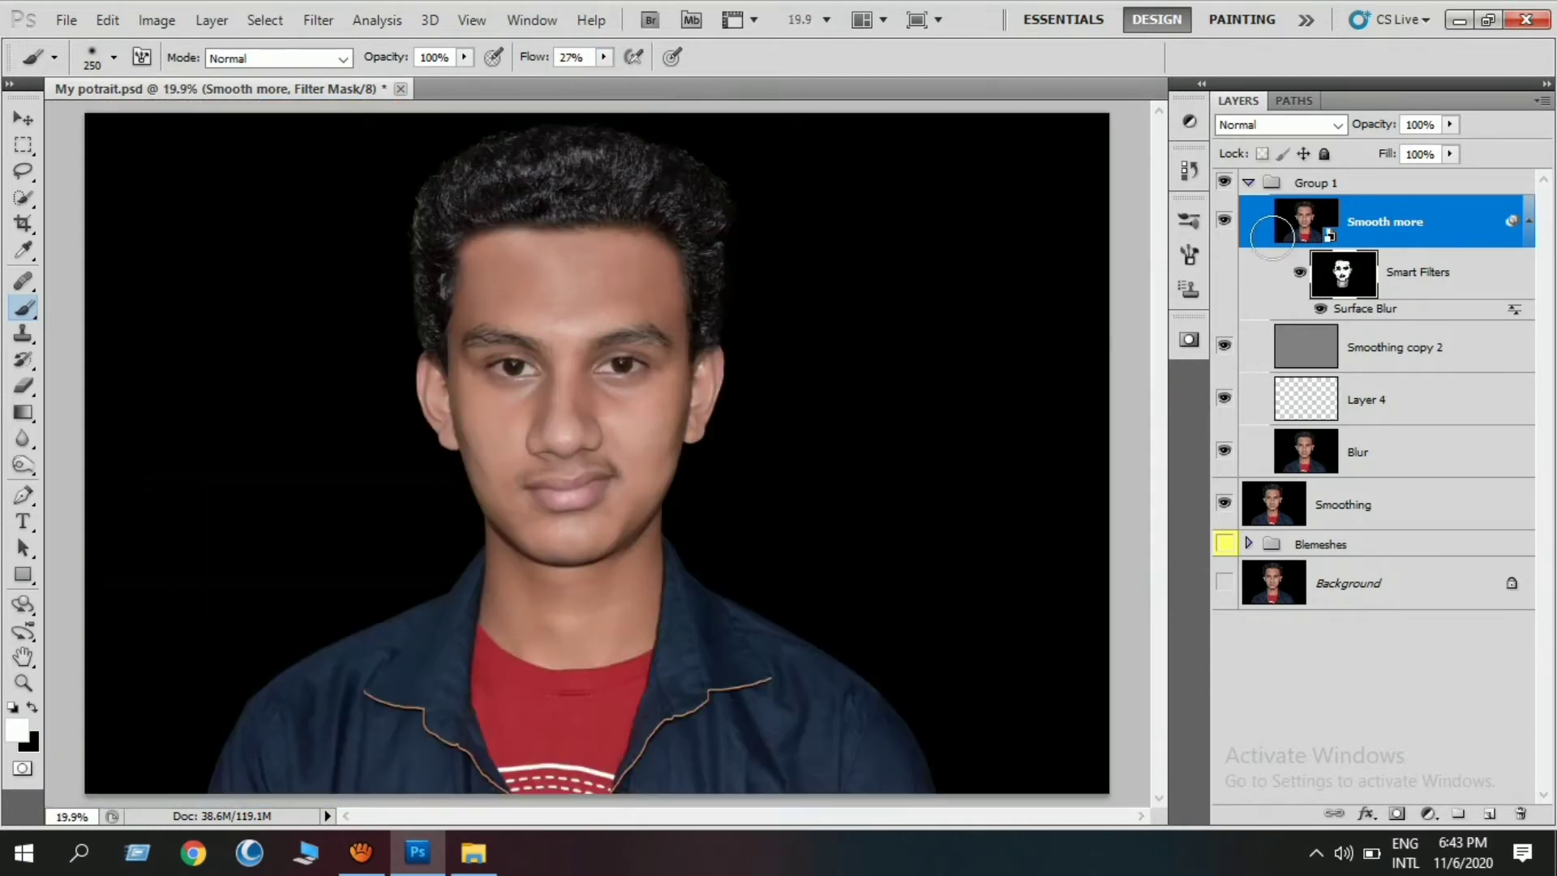
left_click(1225, 223)
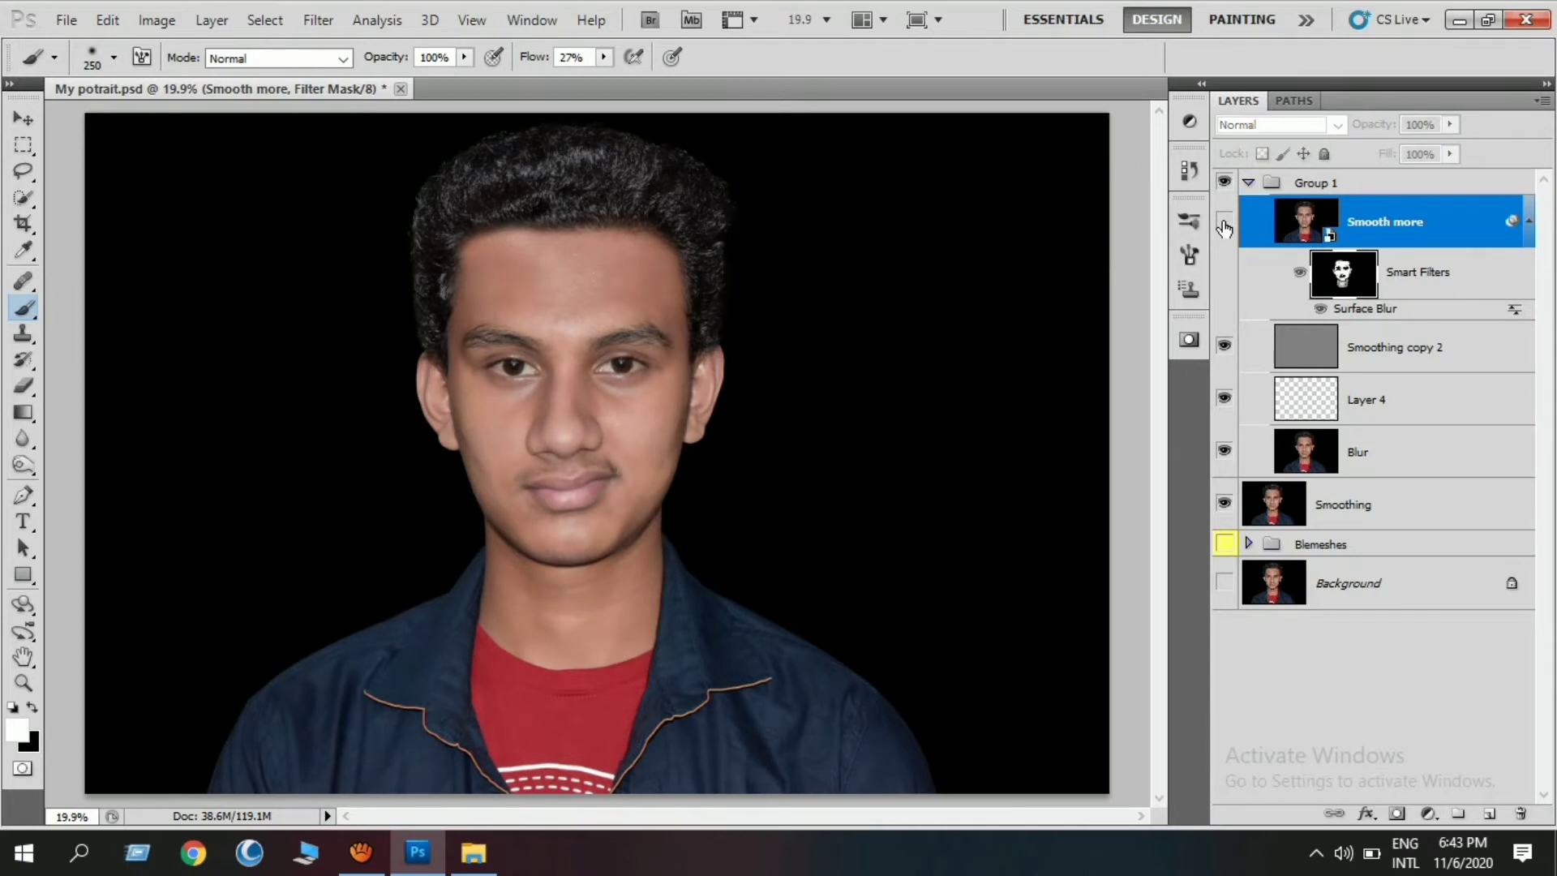
left_click(1225, 222)
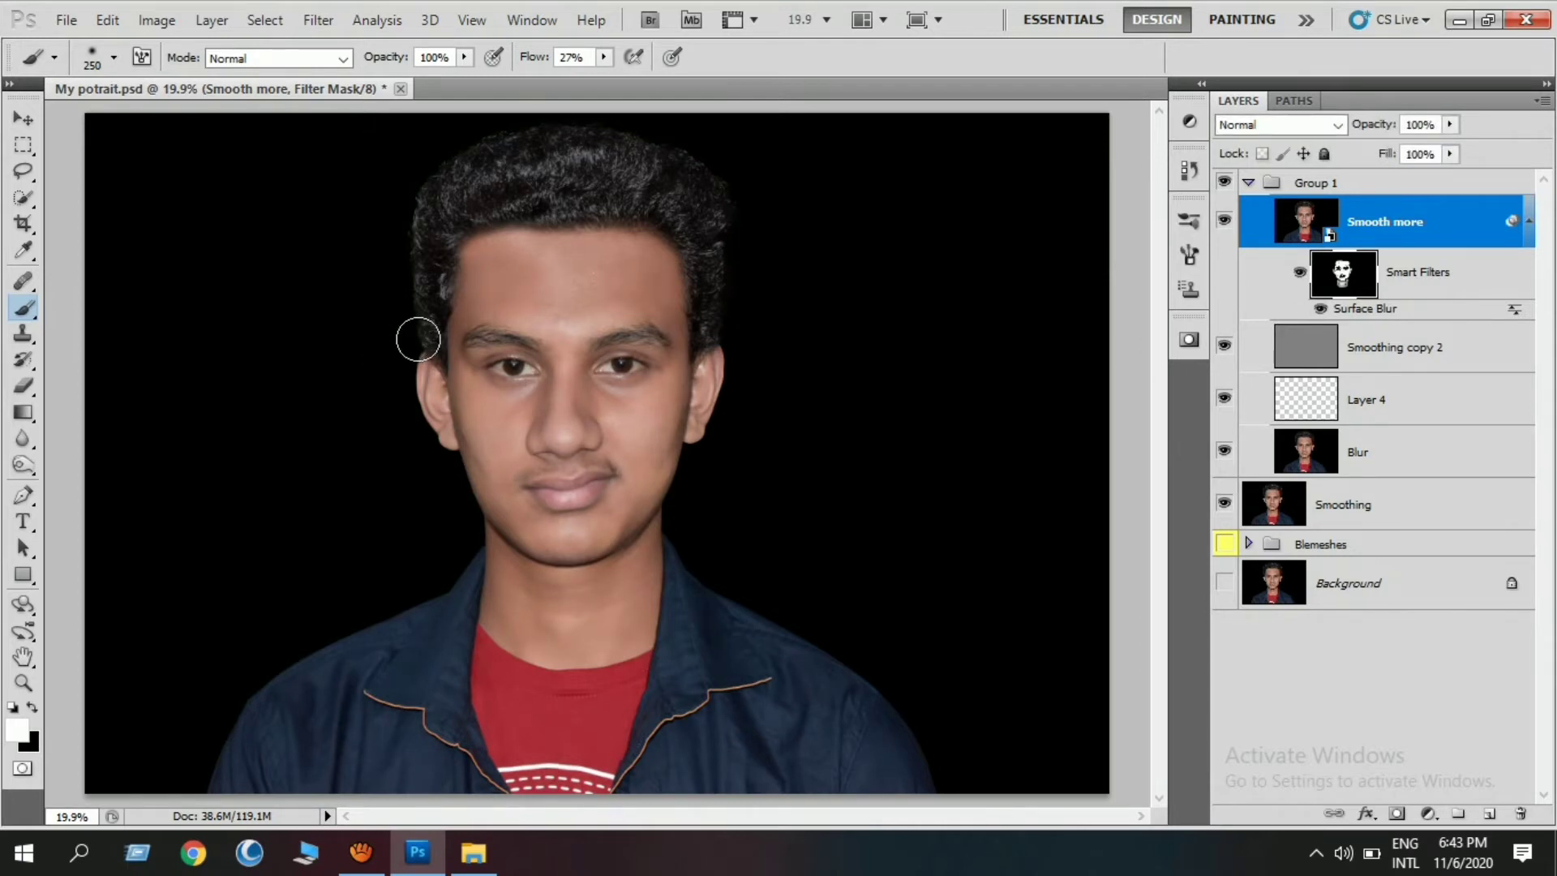
Collapse Group 1 and rename it 'Face Smoothing'
left_click(1247, 184)
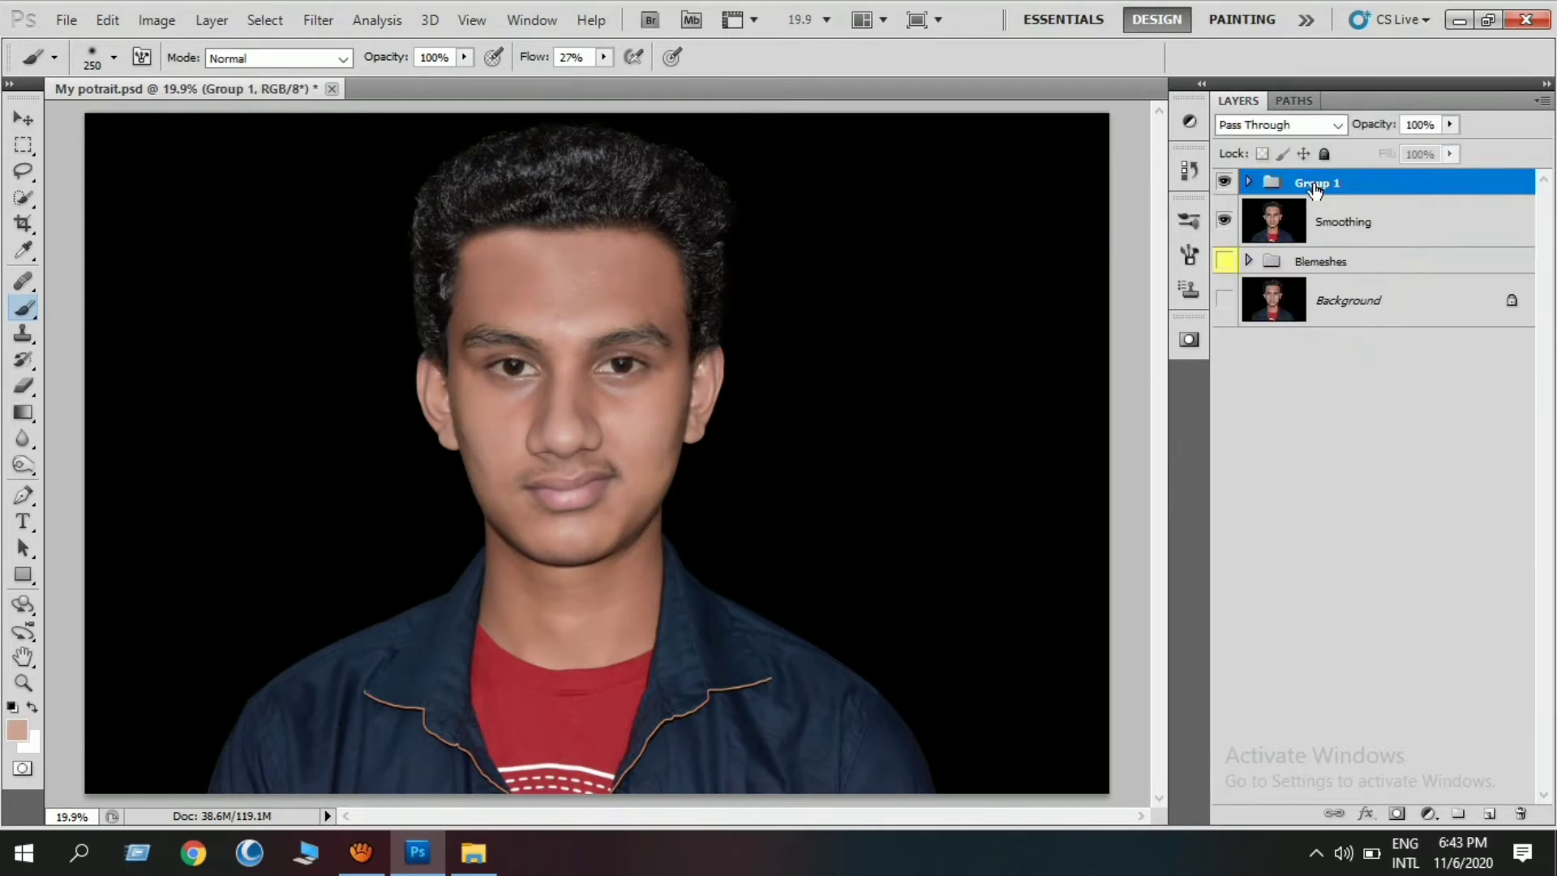
double_click(1315, 185)
type("Face Sm")
type("oothing")
key("Return")
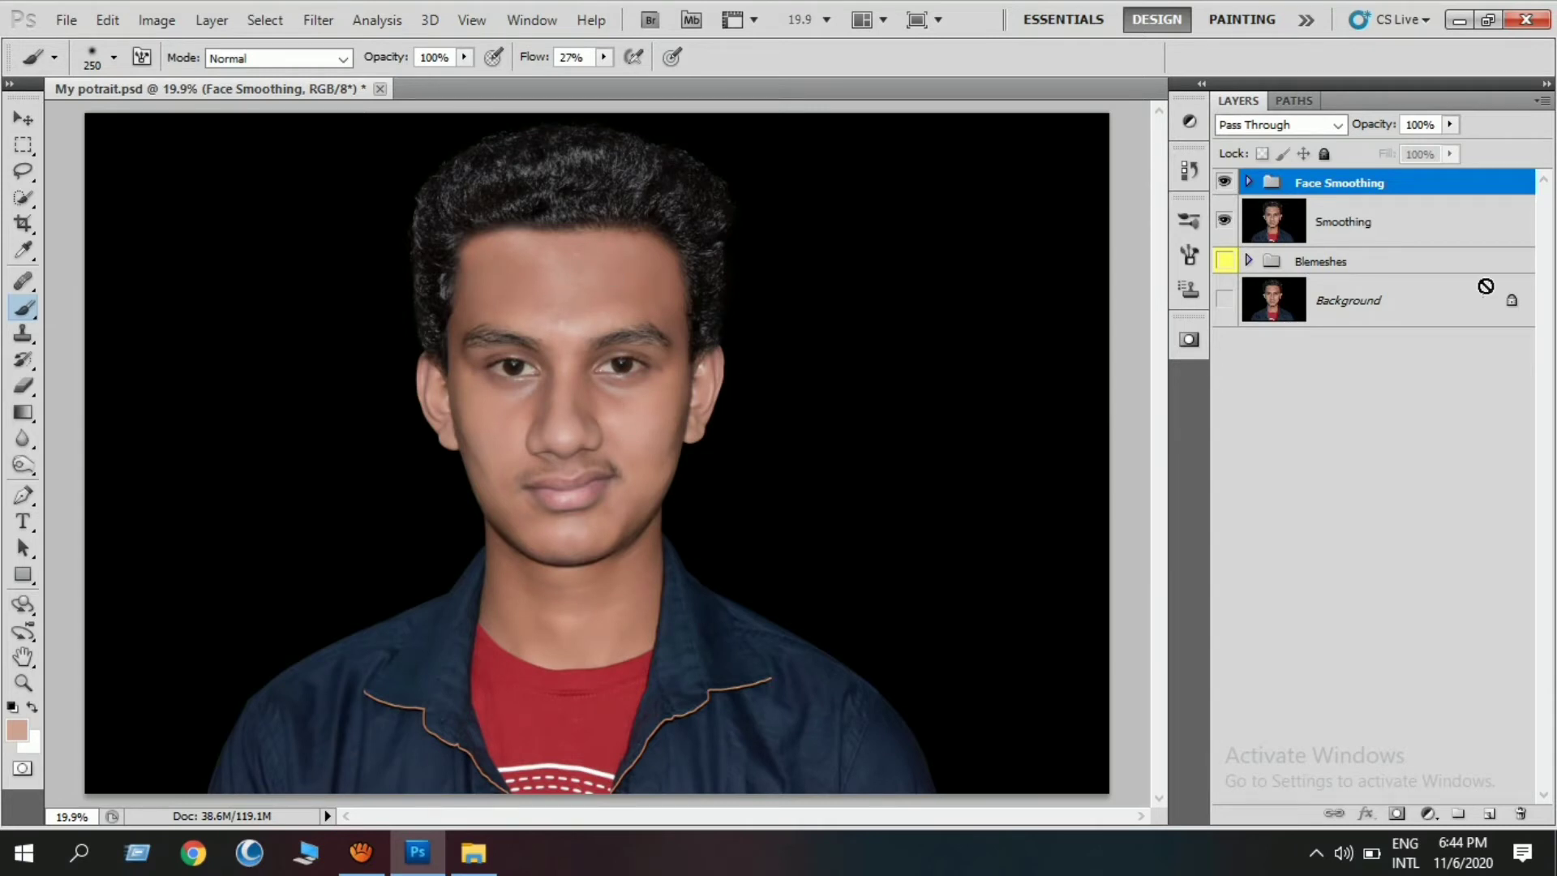
Stamp all visible layers into a new top layer named 'Effects'
key("ctrl+alt+shift+e")
double_click(1342, 197)
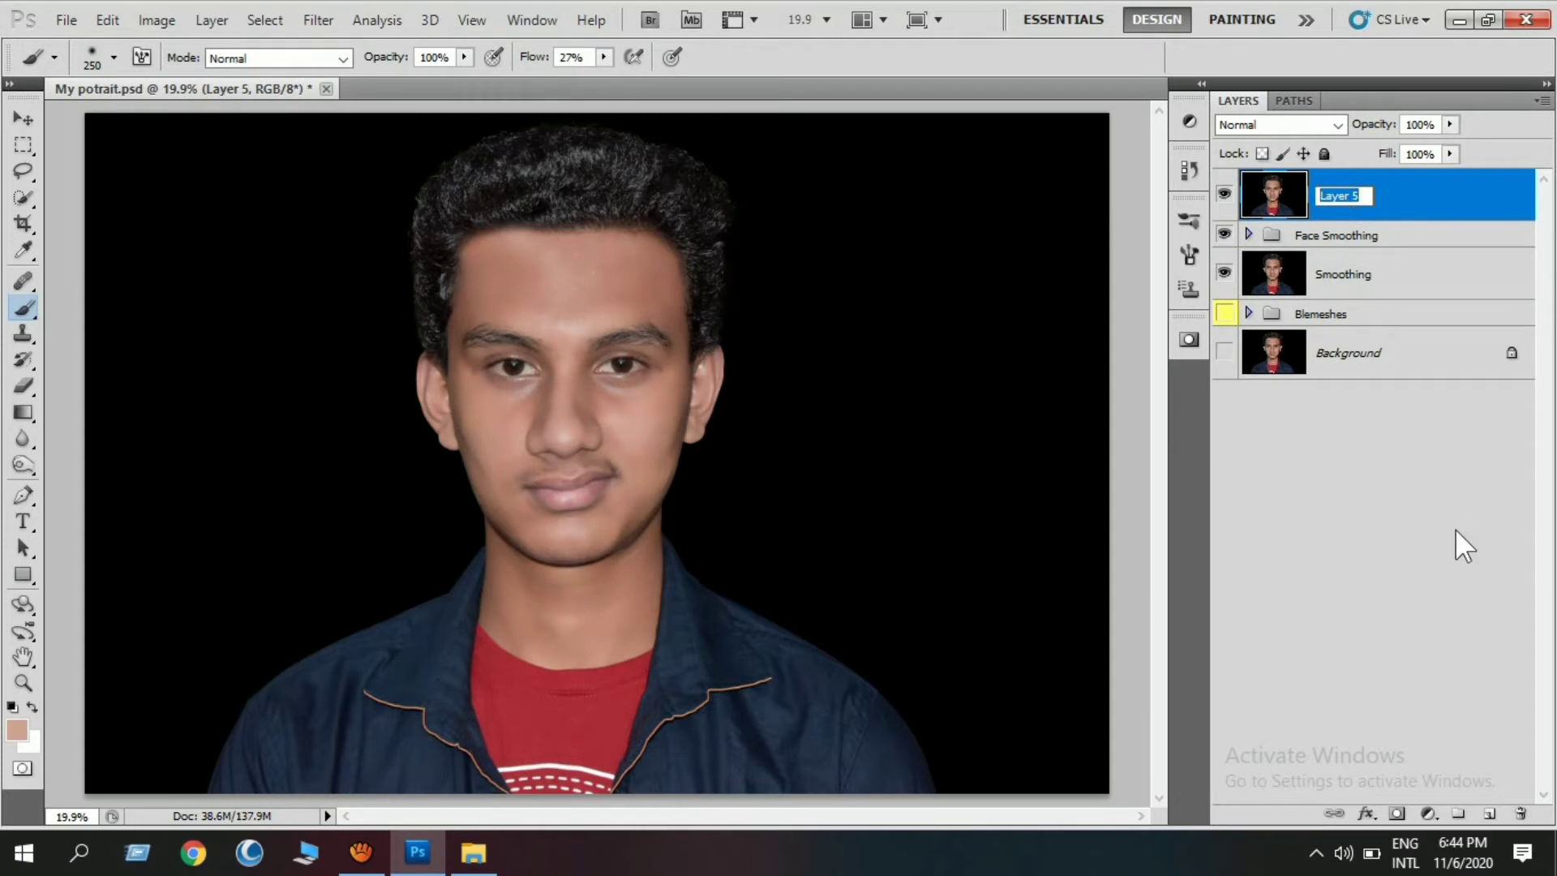
type("Effects")
key("Return")
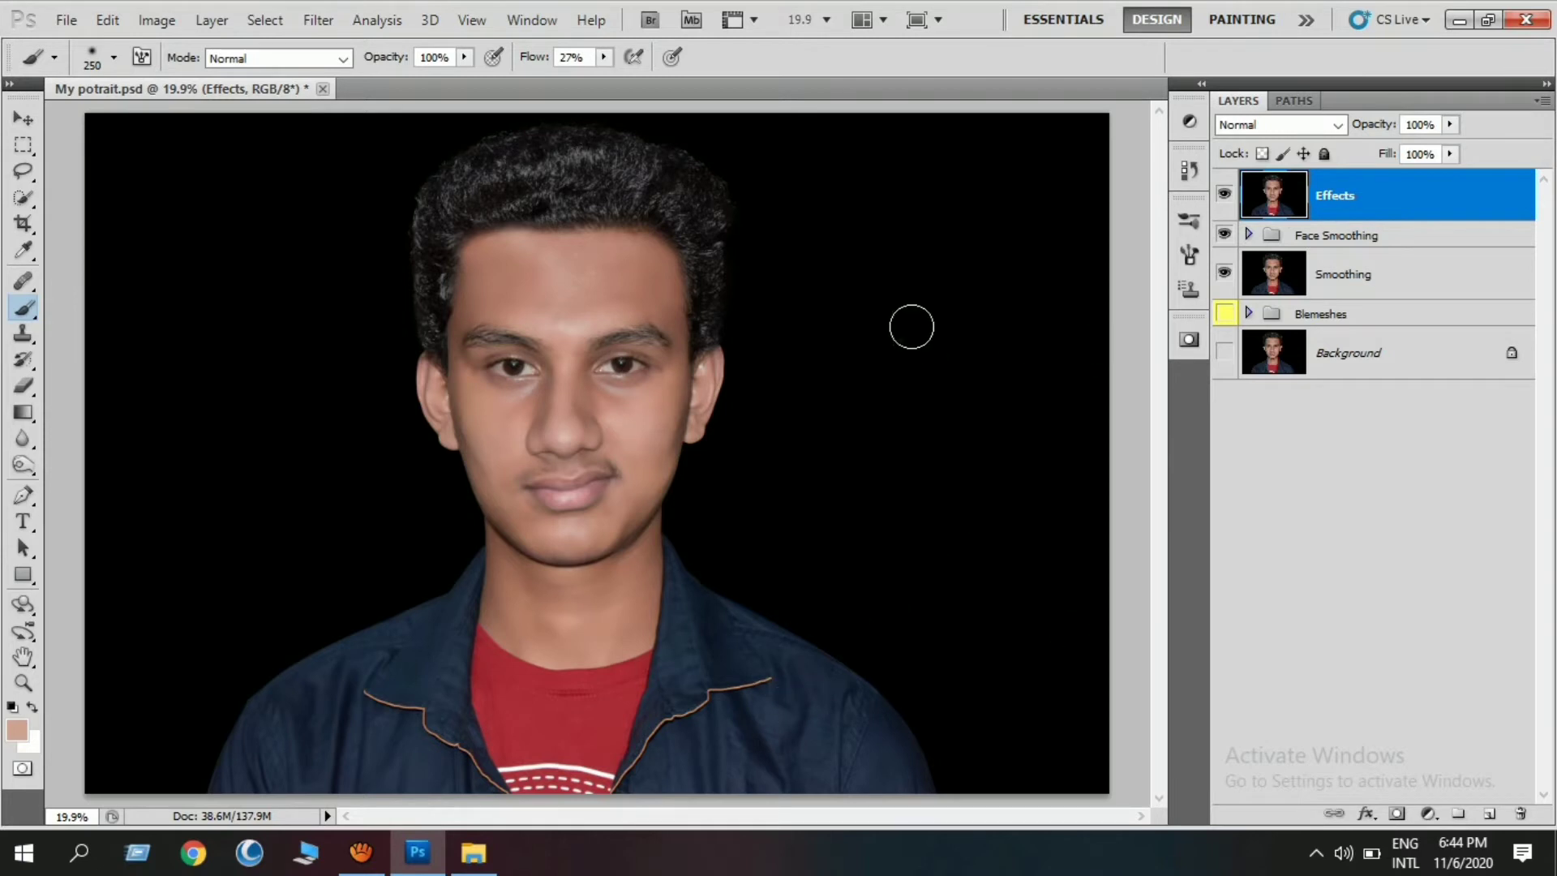
Add a Curves layer with the top point lowered to 123, then invert its mask
left_click(1421, 813)
left_click(1424, 474)
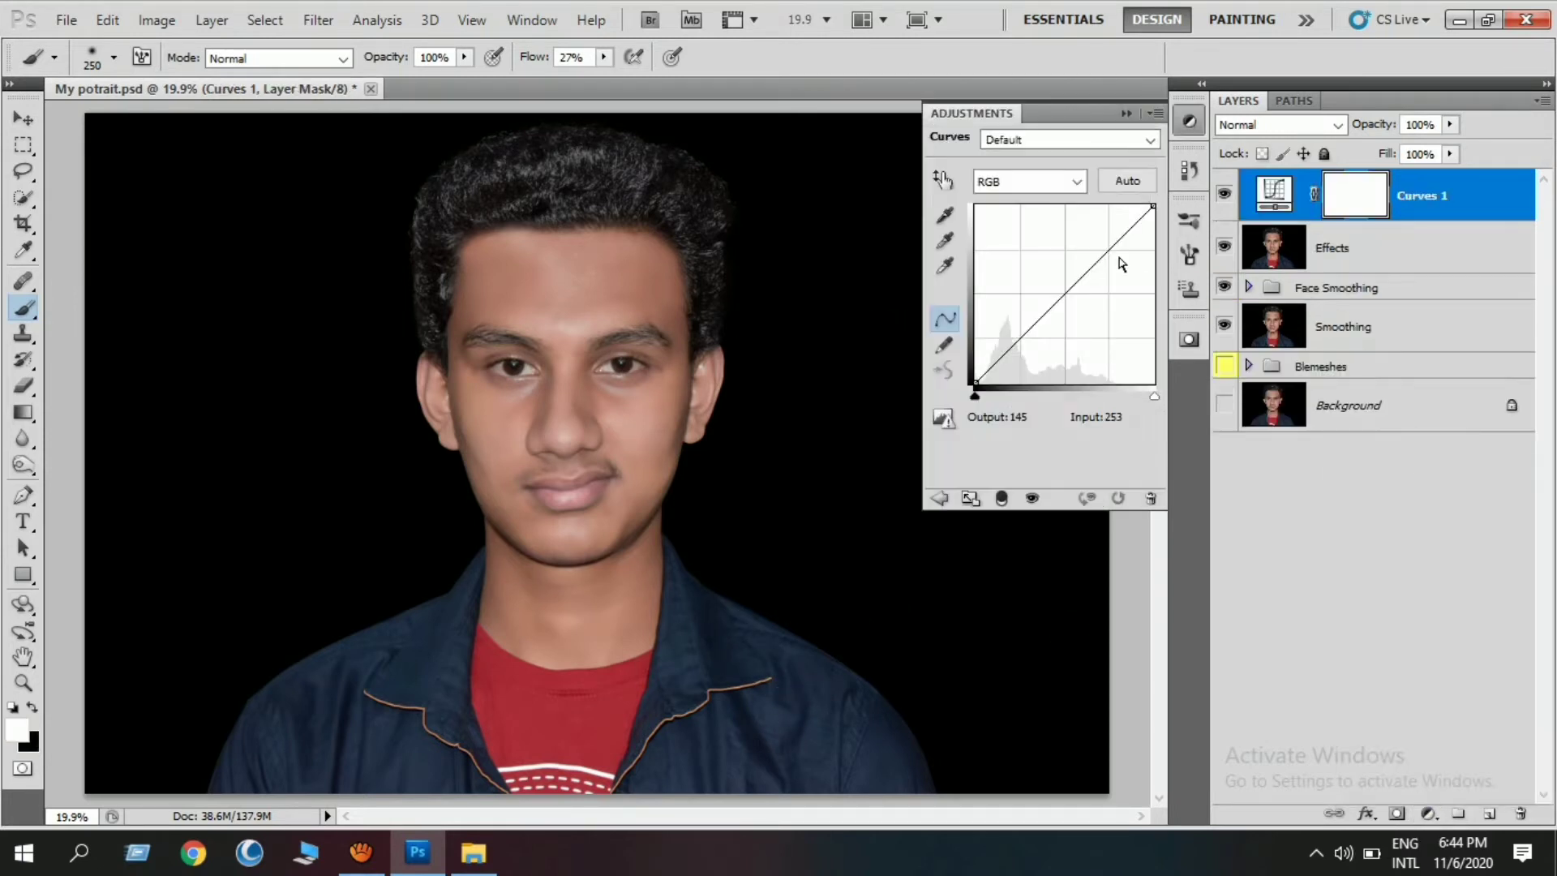
left_click_drag(1152, 208, 1172, 298)
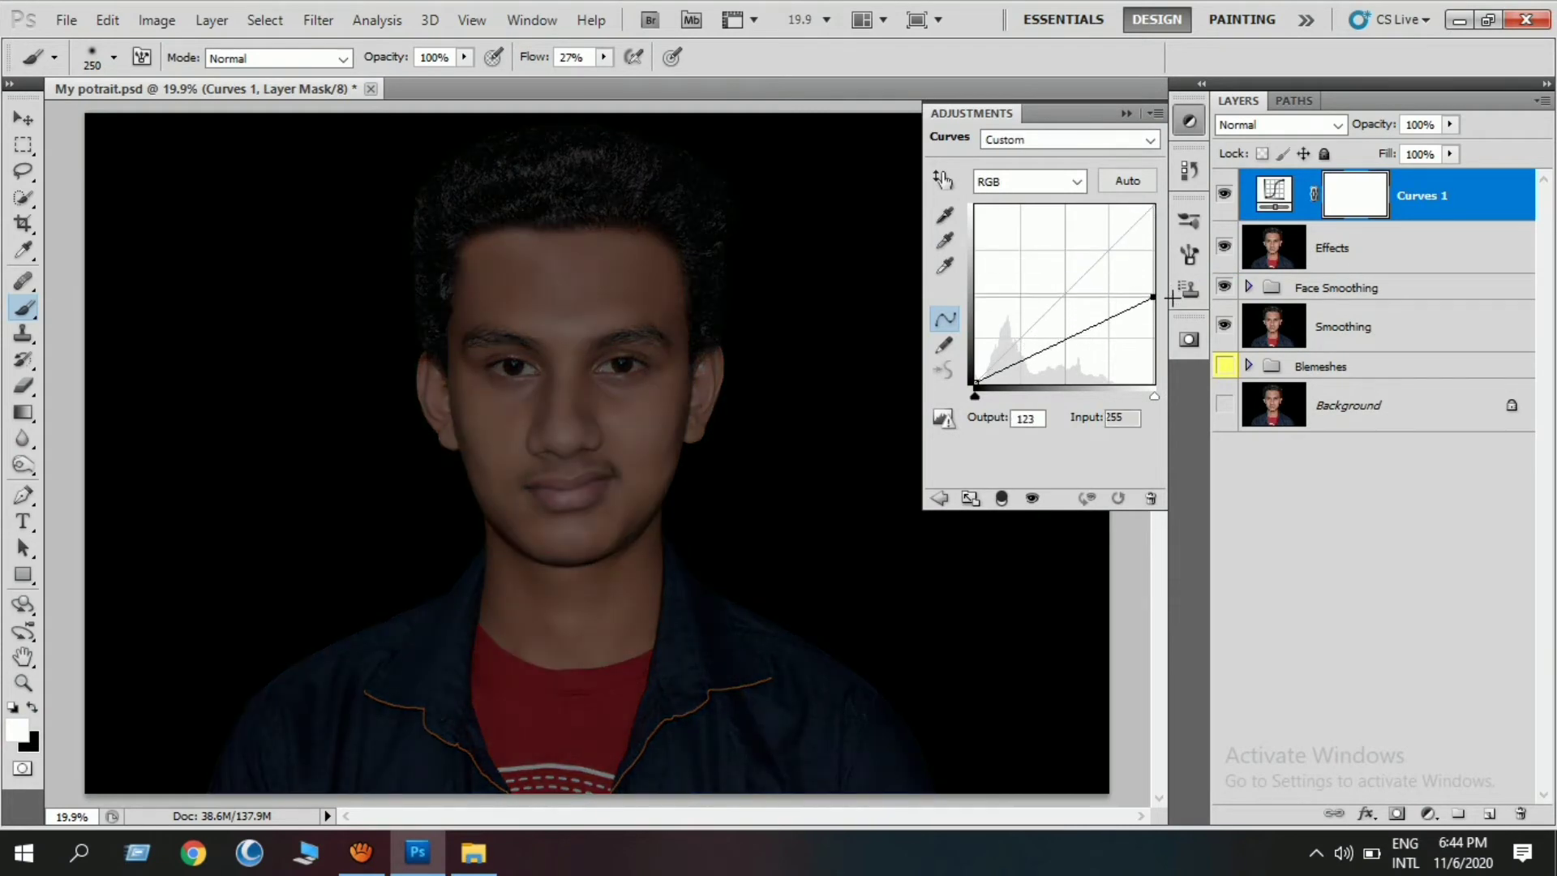
left_click(1126, 113)
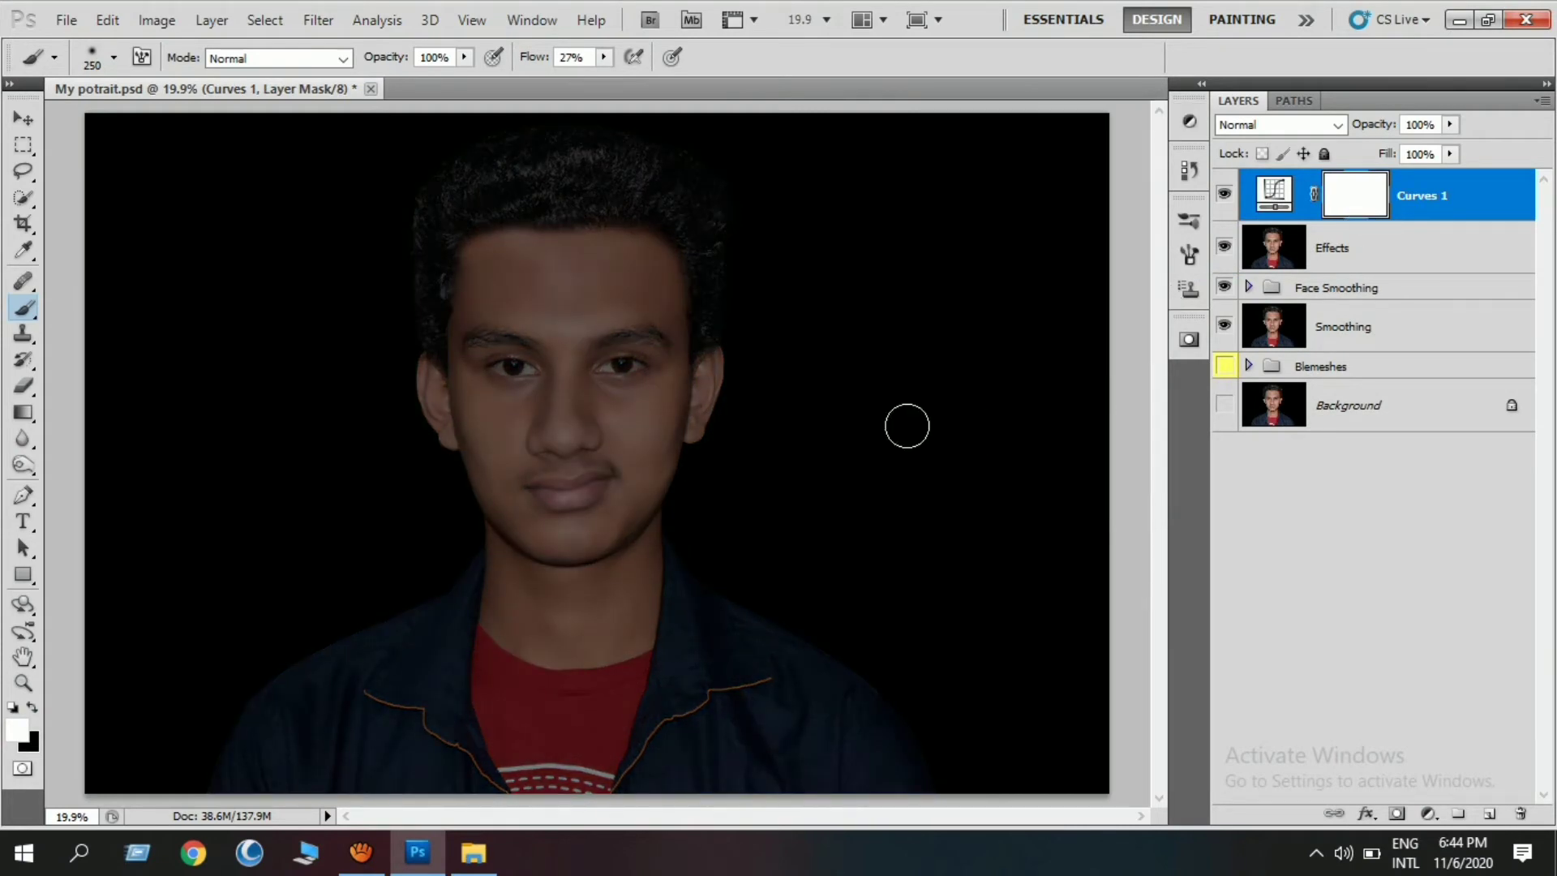
key("ctrl+i")
Paint white on the Curves mask over the jacket
key("ctrl+plus")
key("ctrl+plus")
key("ctrl+plus")
scroll(733, 198, "down", 5)
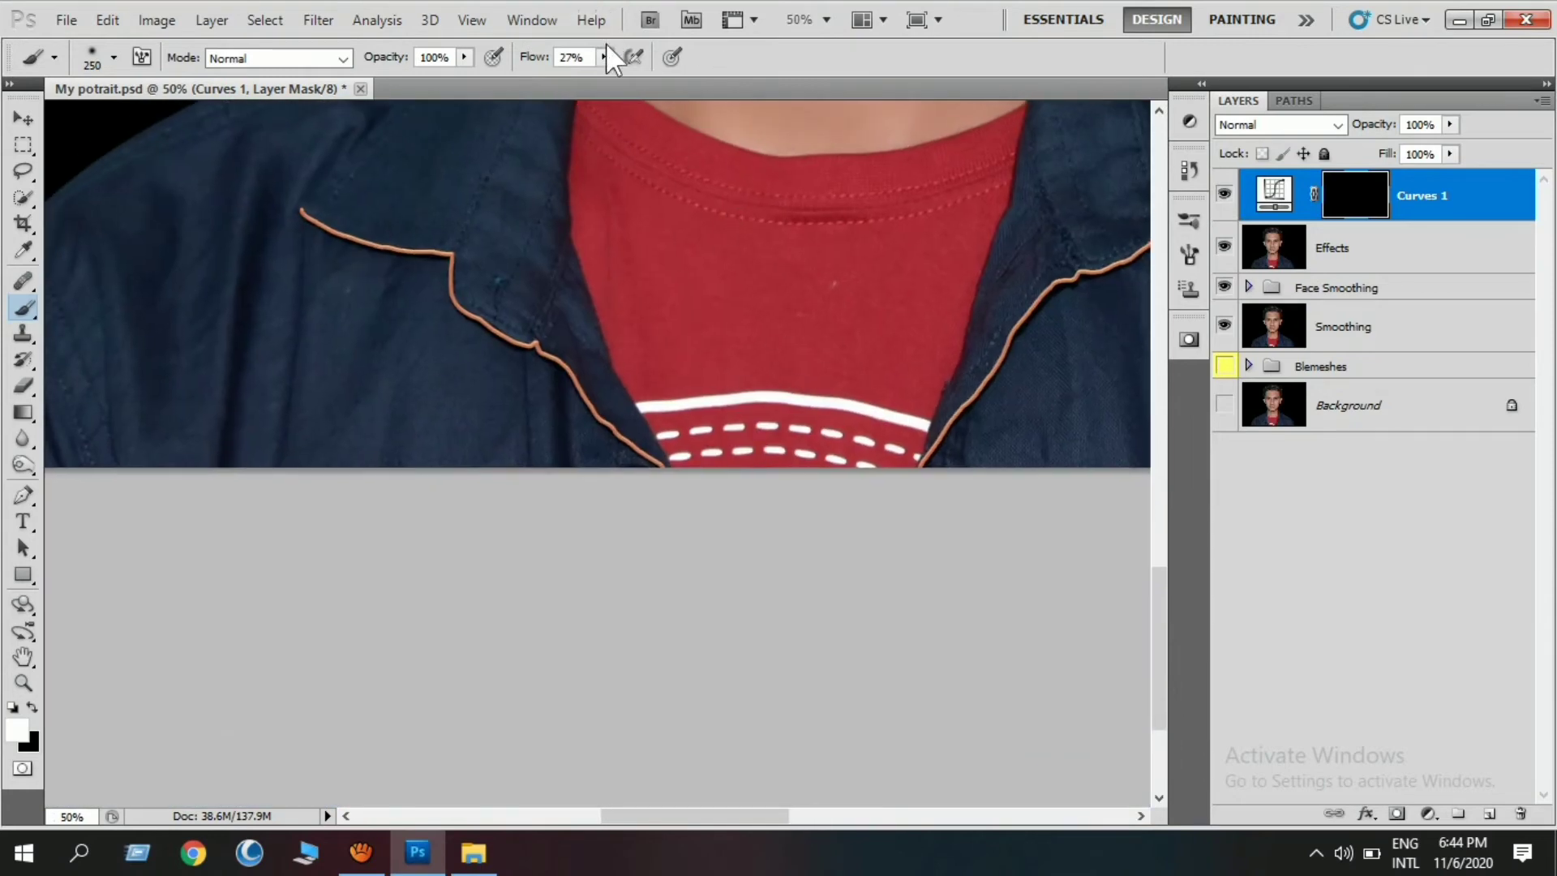
mouse_move(604, 57)
left_mouse_down()
mouse_move(587, 75)
mouse_move(760, 185)
left_mouse_up()
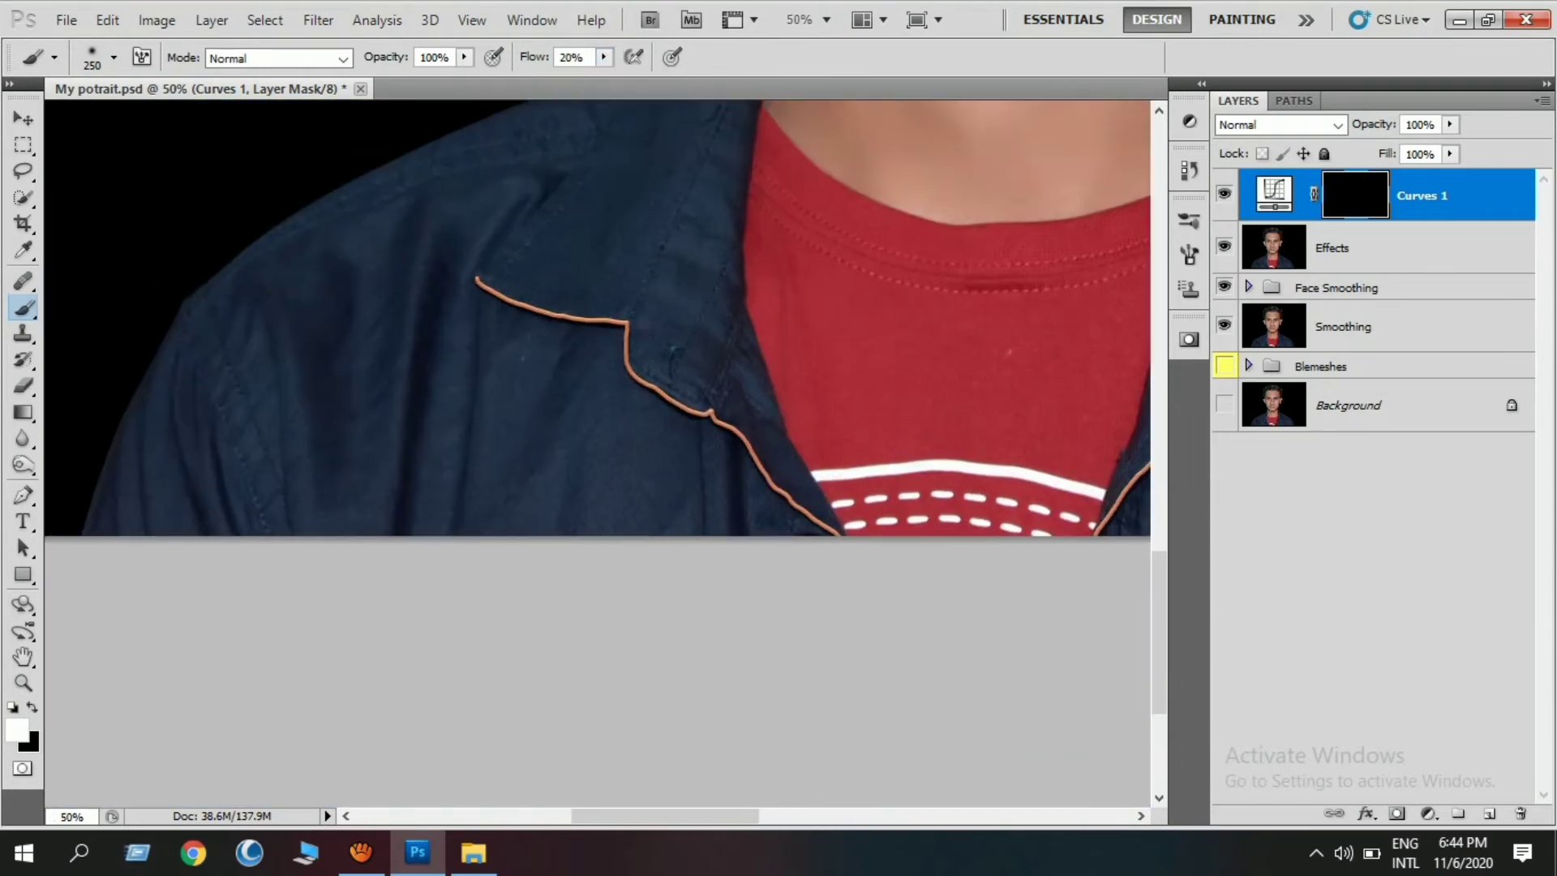
key("ctrl+minus")
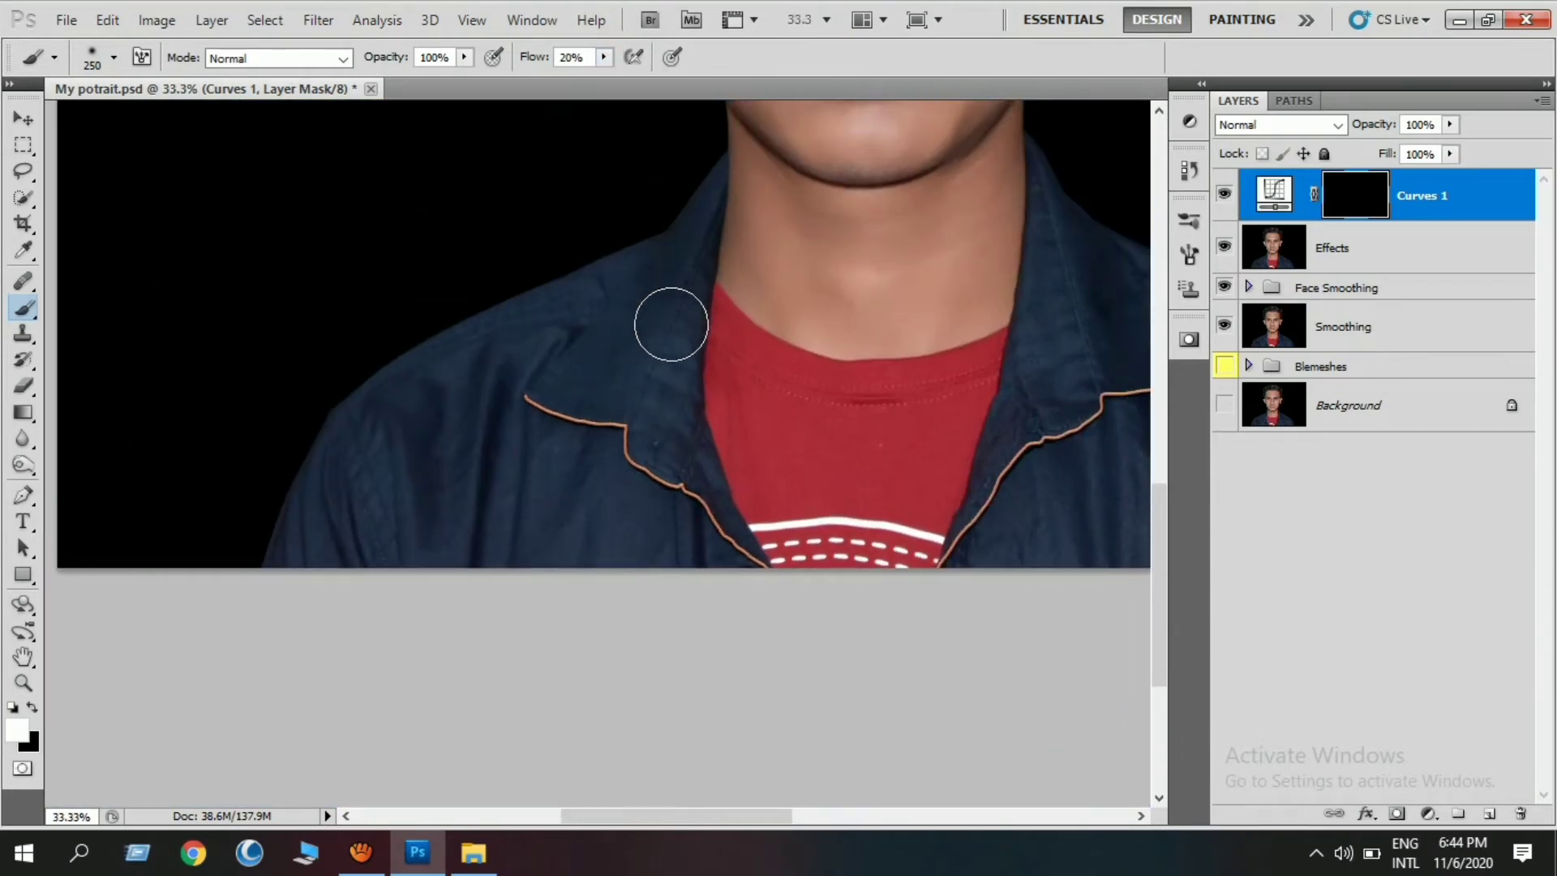
left_click_drag(672, 320, 734, 564)
key("bracketright")
key("bracketright")
key("bracketright")
left_click_drag(446, 377, 322, 500)
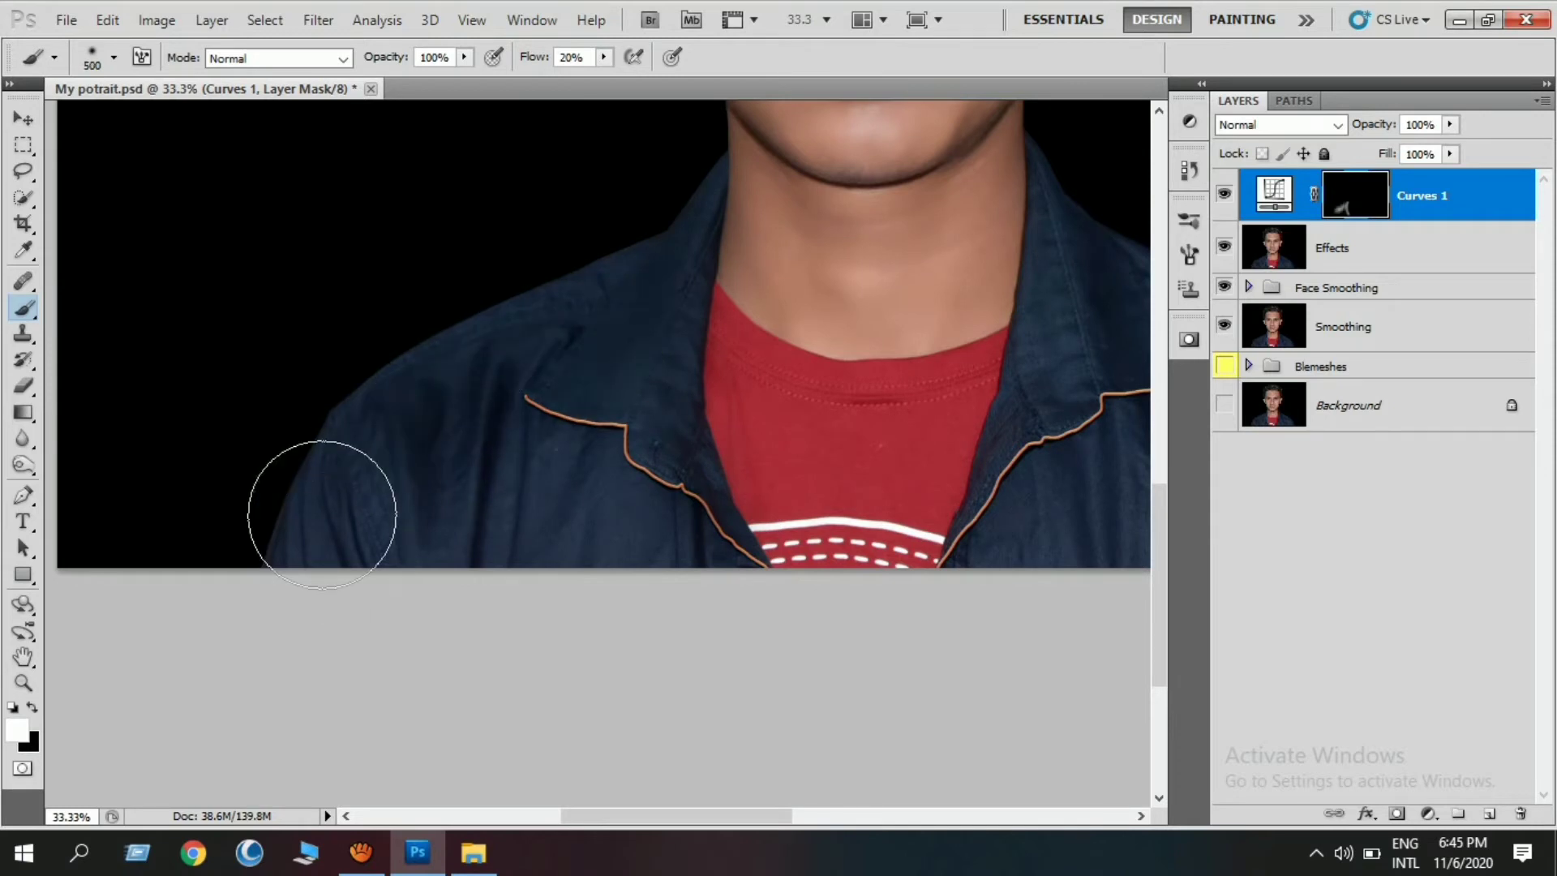
left_click_drag(687, 474, 475, 484)
mouse_move(753, 523)
left_mouse_down()
mouse_move(868, 347)
mouse_move(518, 449)
left_mouse_up()
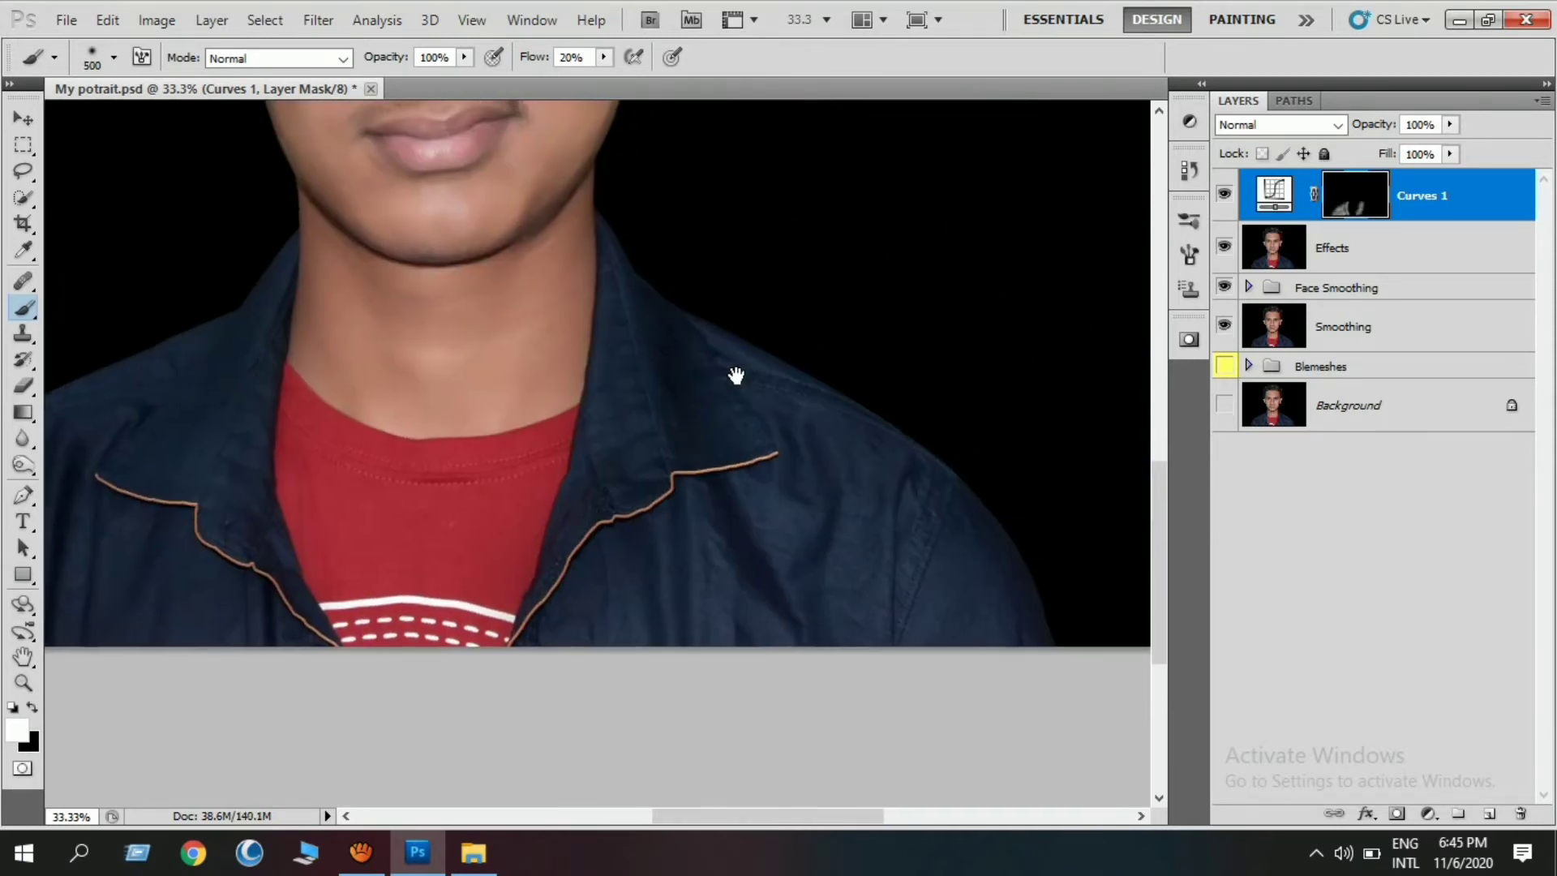
Paint the darkening onto the red T-shirt, undoing a stray neckline stroke
left_click_drag(489, 611, 845, 563)
key("bracketleft")
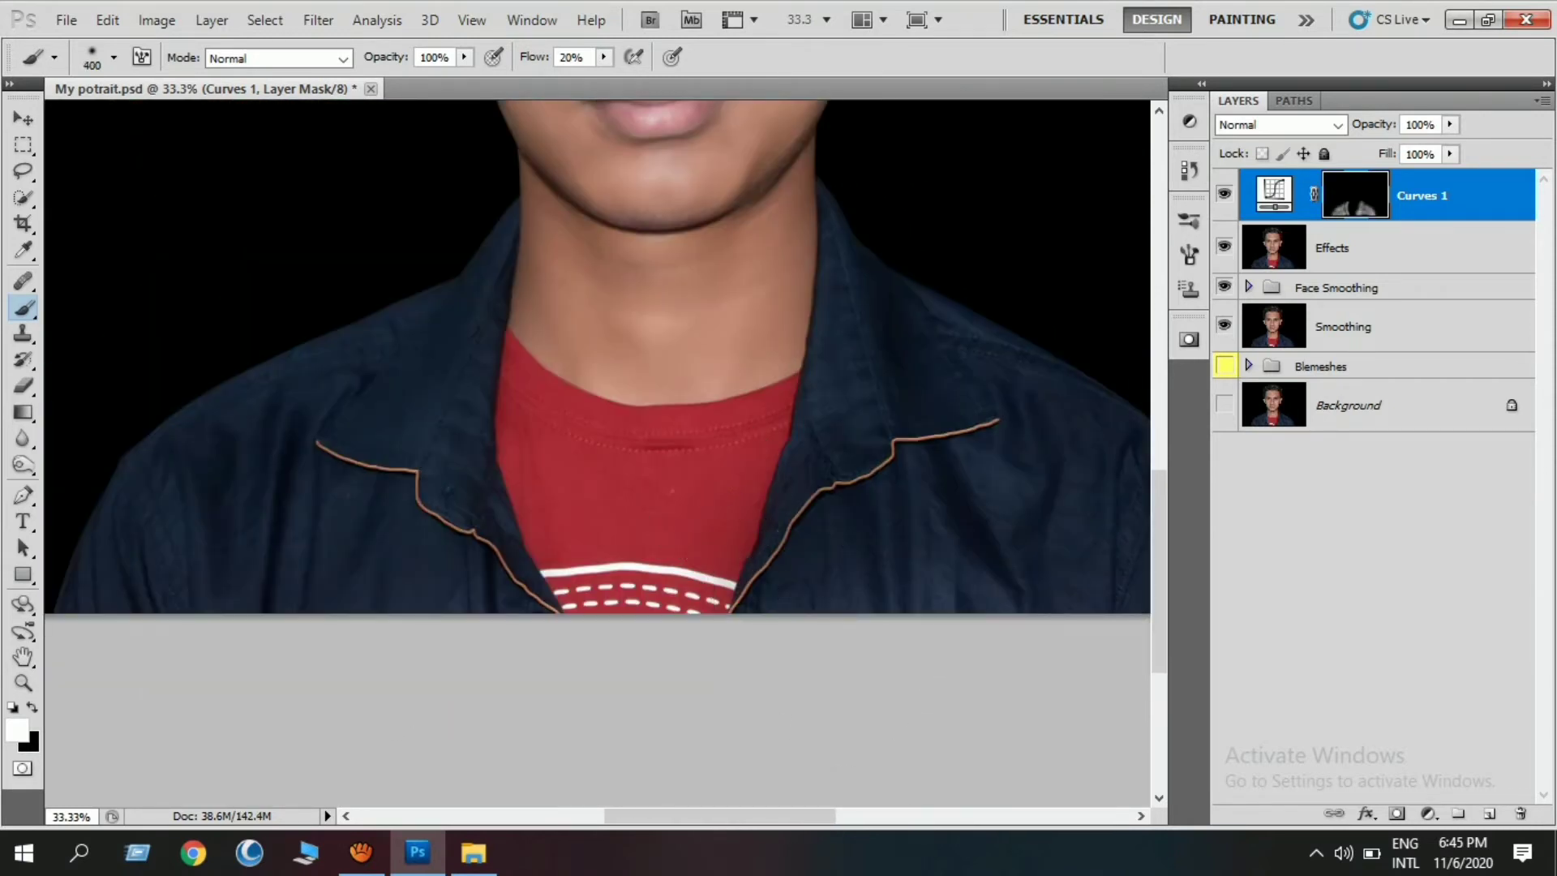
mouse_move(788, 397)
left_mouse_down()
mouse_move(664, 421)
mouse_move(503, 351)
mouse_move(627, 420)
mouse_move(792, 403)
left_mouse_up()
key("ctrl+z")
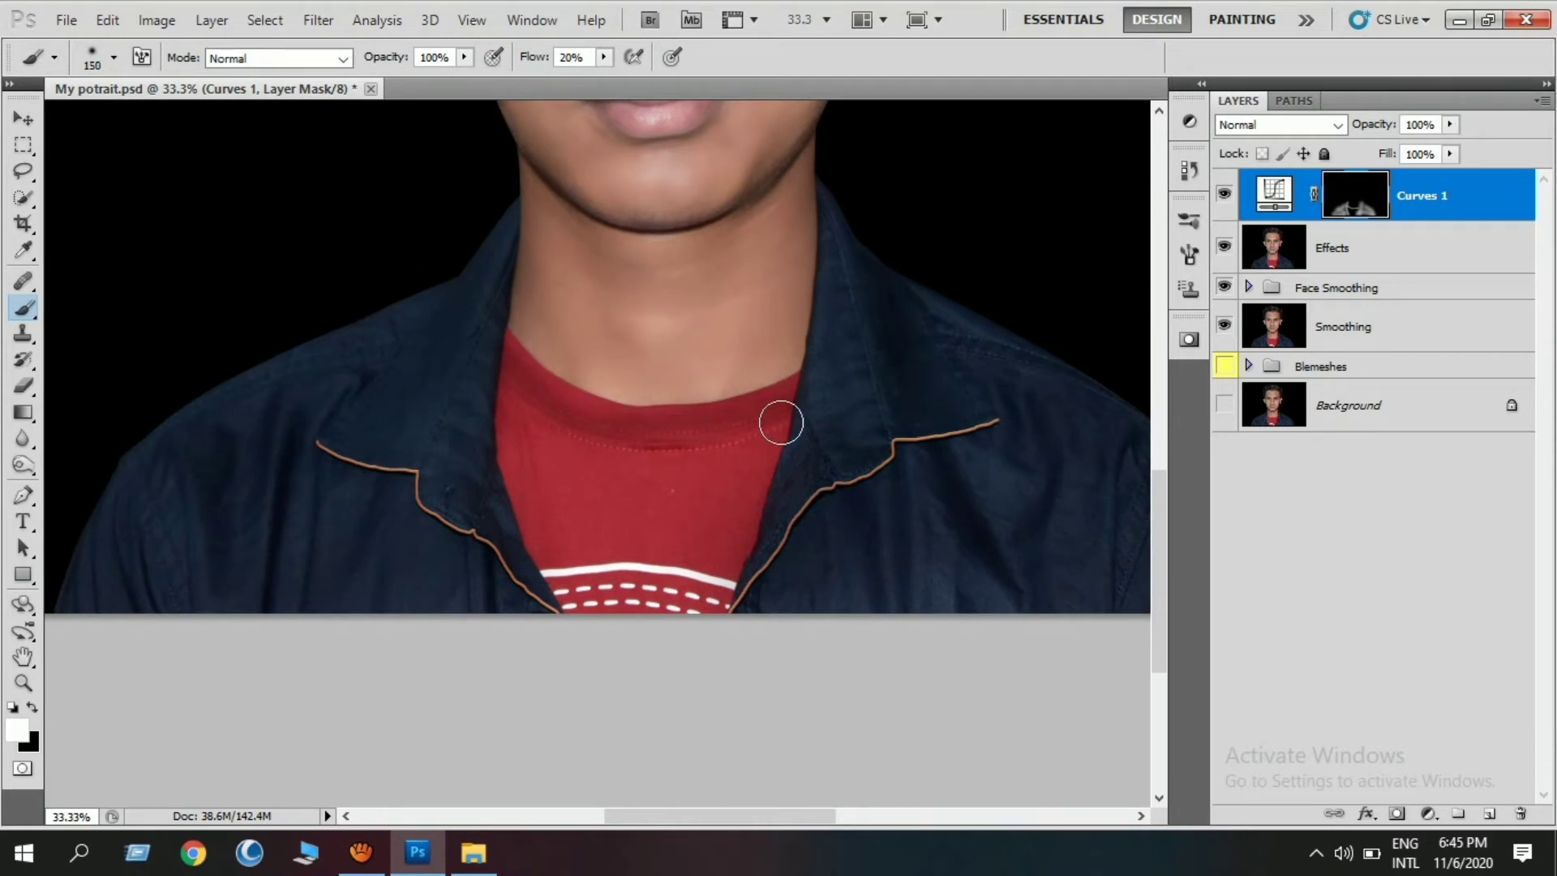
key("bracketright")
key("bracketright")
key("bracketright")
left_click_drag(504, 424, 678, 546)
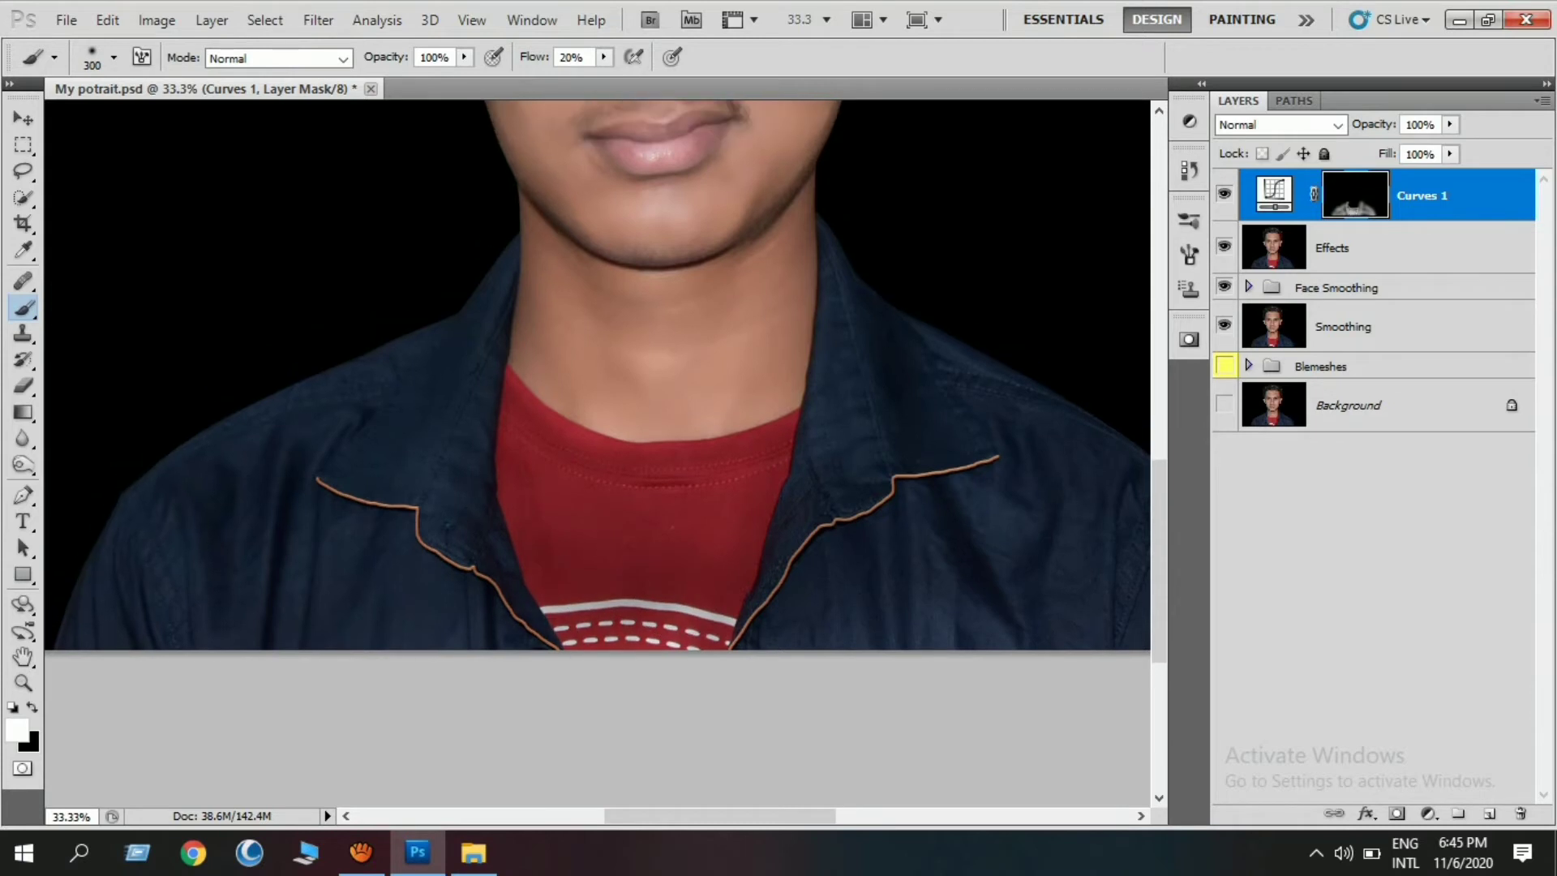
Touch up the collar and shoulders, then compare with and without the darkening
key("bracketright")
key("bracketright")
scroll(733, 661, "up", 1)
scroll(734, 661, "up", 2)
key("bracketleft")
key("bracketleft")
key("bracketleft")
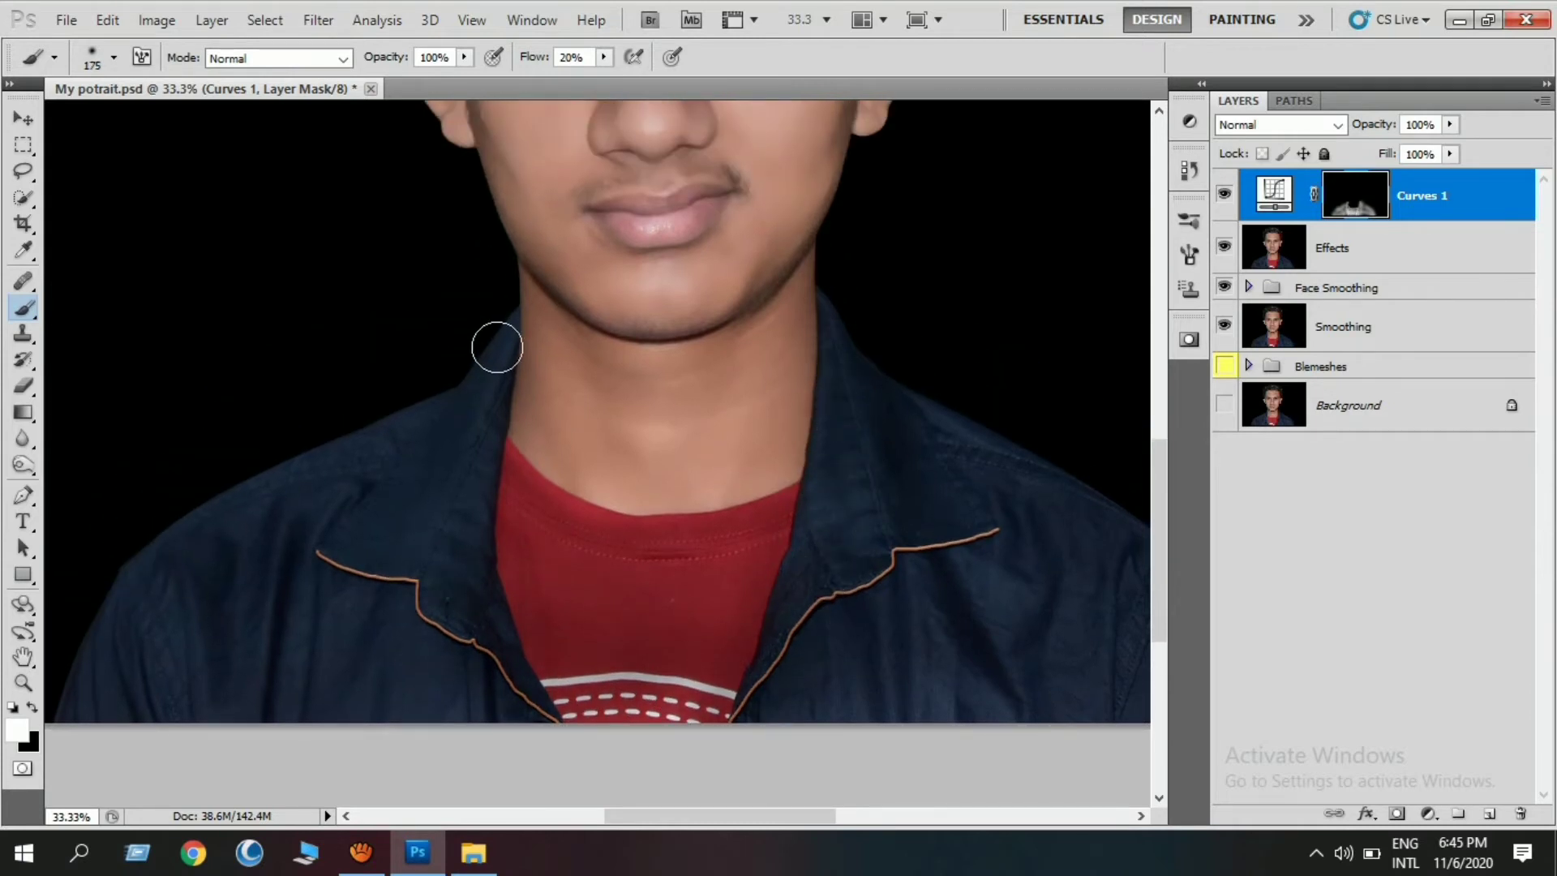
key("bracketright")
key("bracketright")
key("bracketright")
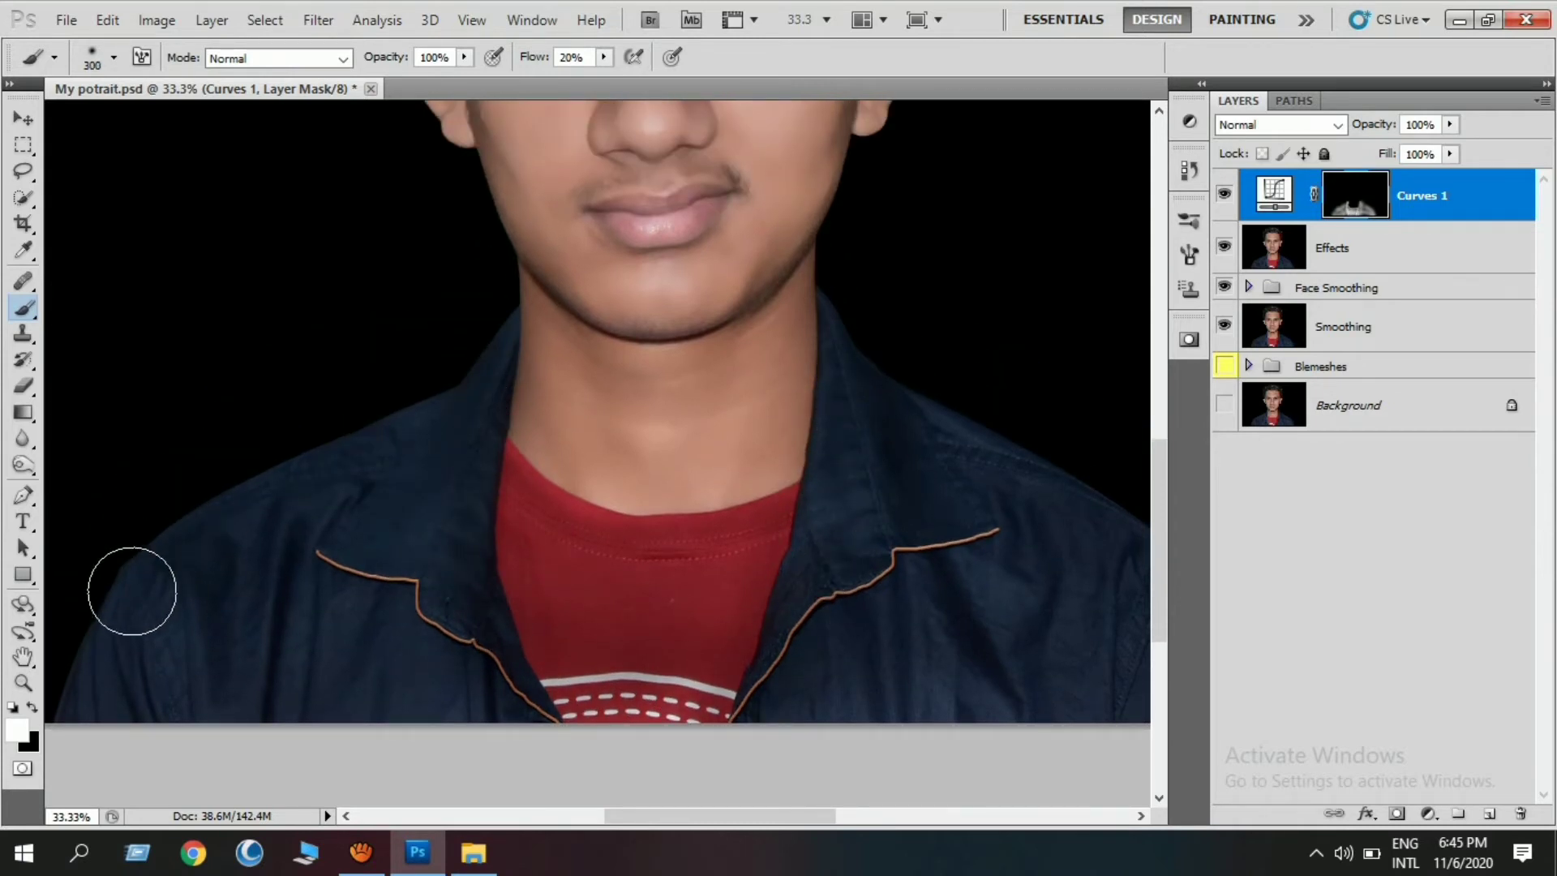
left_click_drag(1024, 430, 797, 356)
left_click_drag(582, 541, 800, 505)
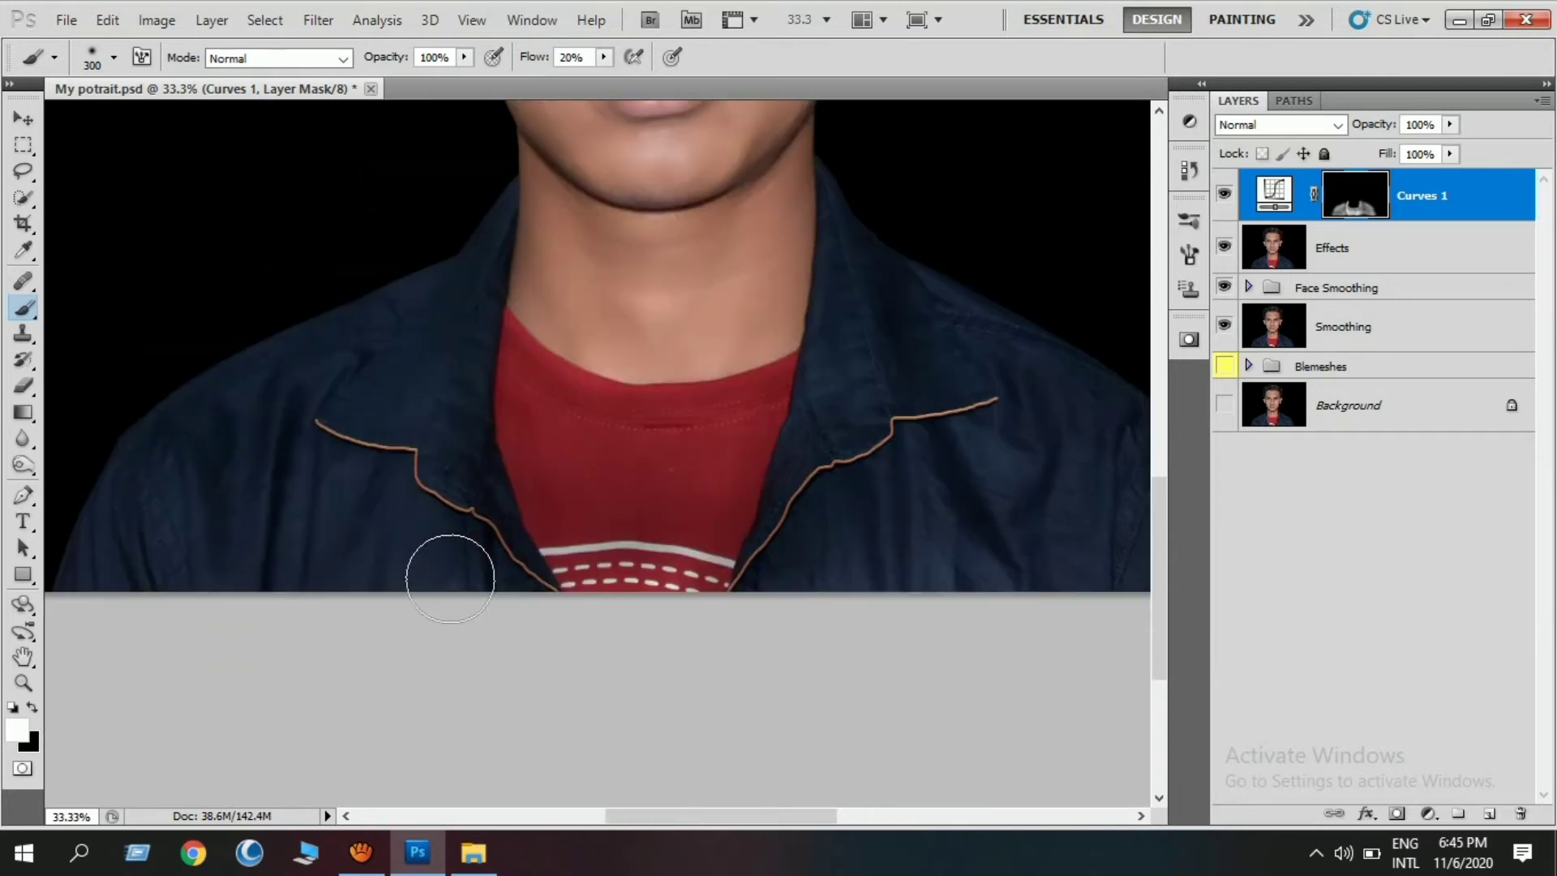
key("ctrl+0")
left_click(1224, 194)
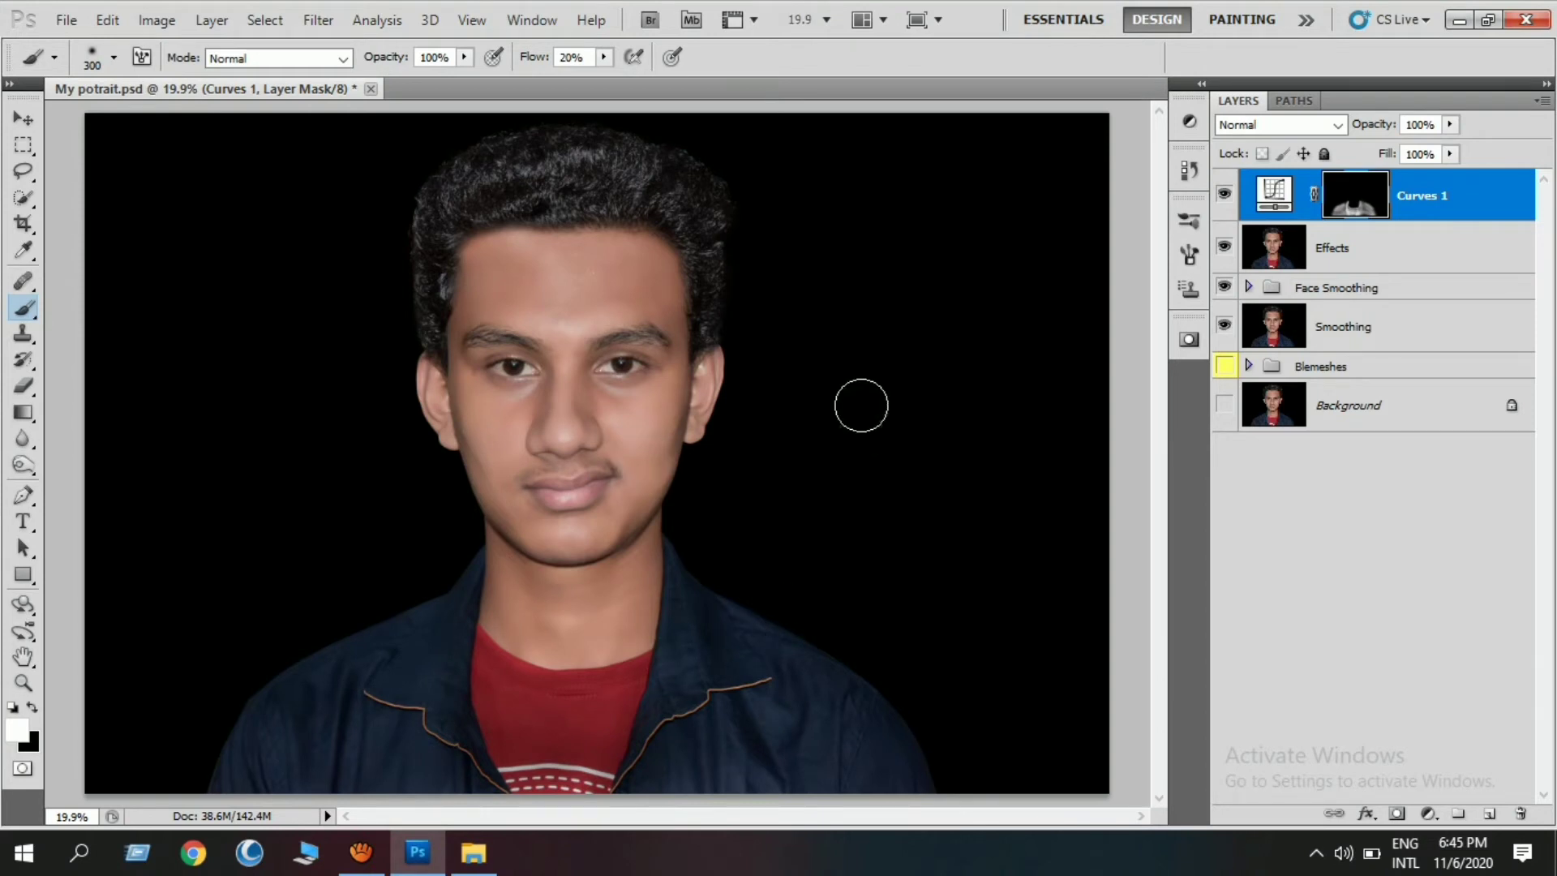
Add a Brightness/Contrast layer with Brightness -45 and Contrast -35
left_click(1429, 812)
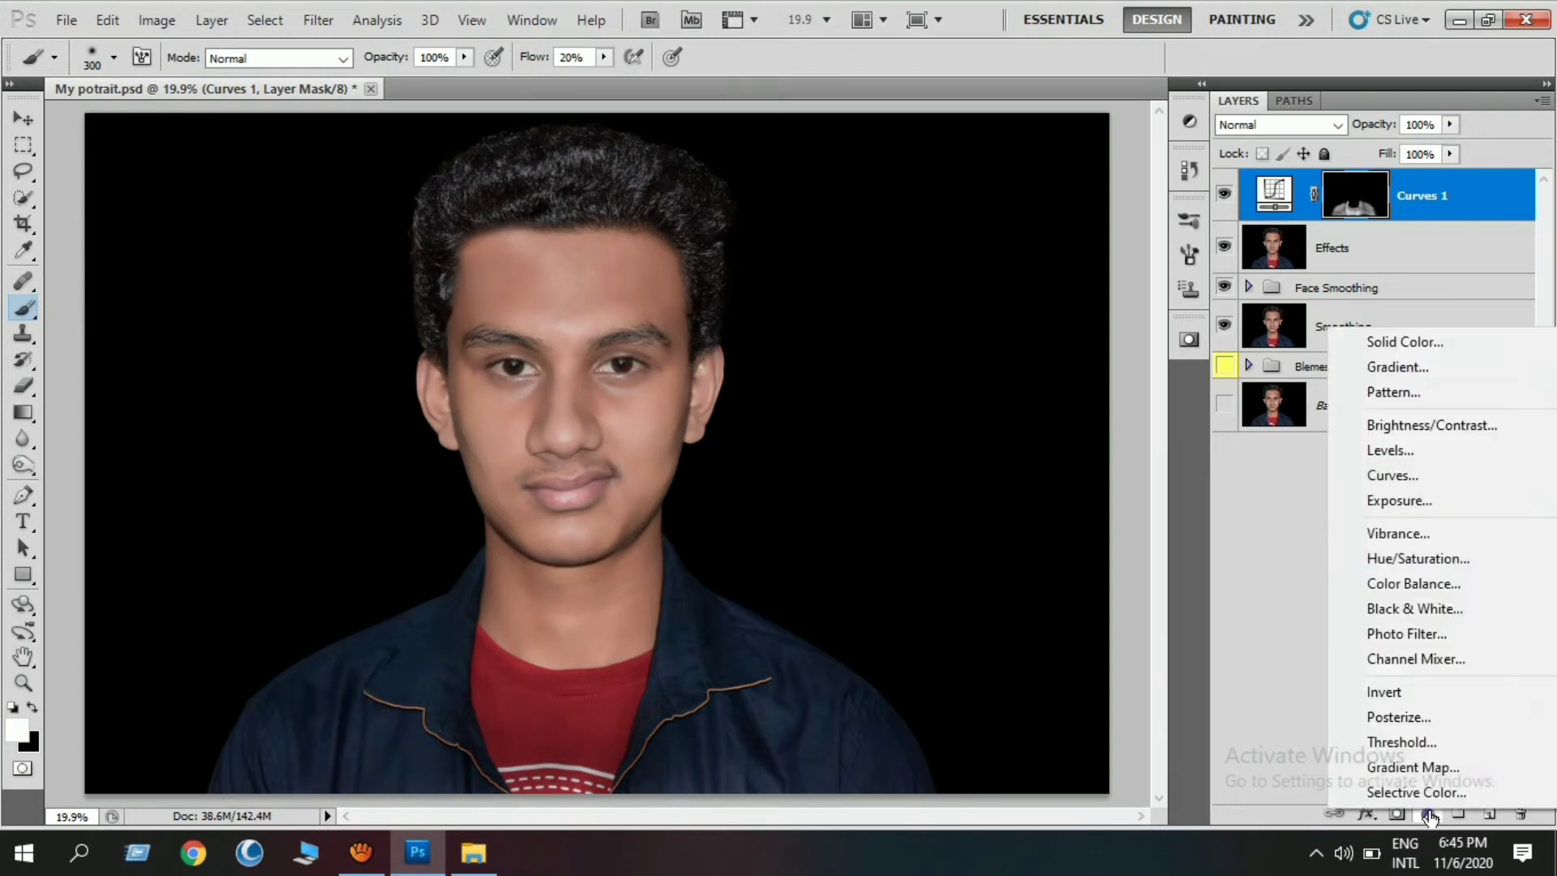
left_click(1444, 432)
left_click_drag(1046, 197, 992, 200)
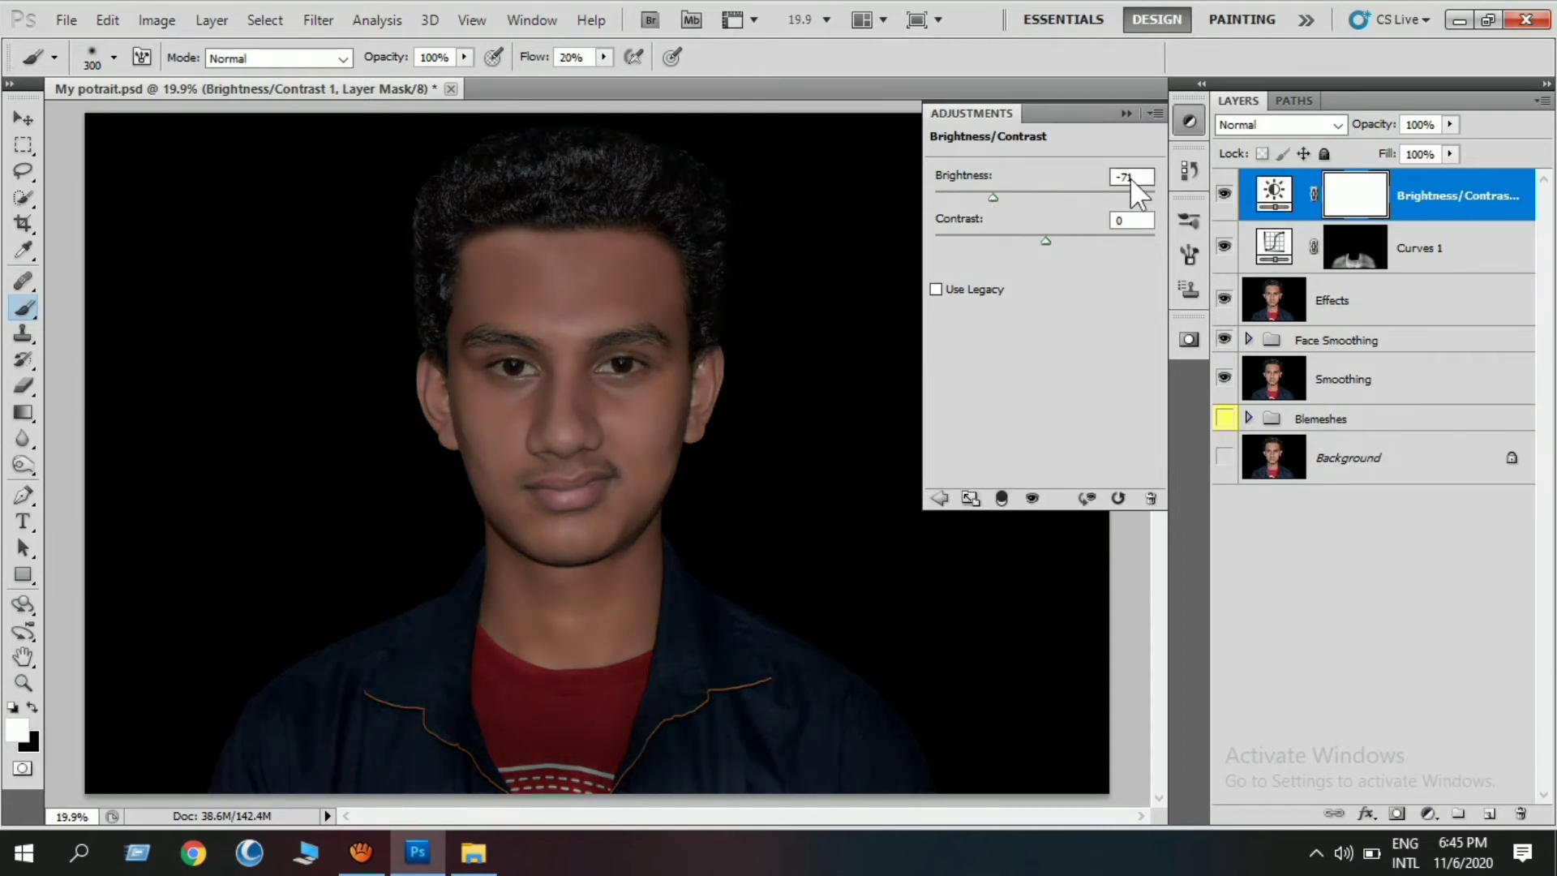
left_click_drag(992, 198, 1007, 198)
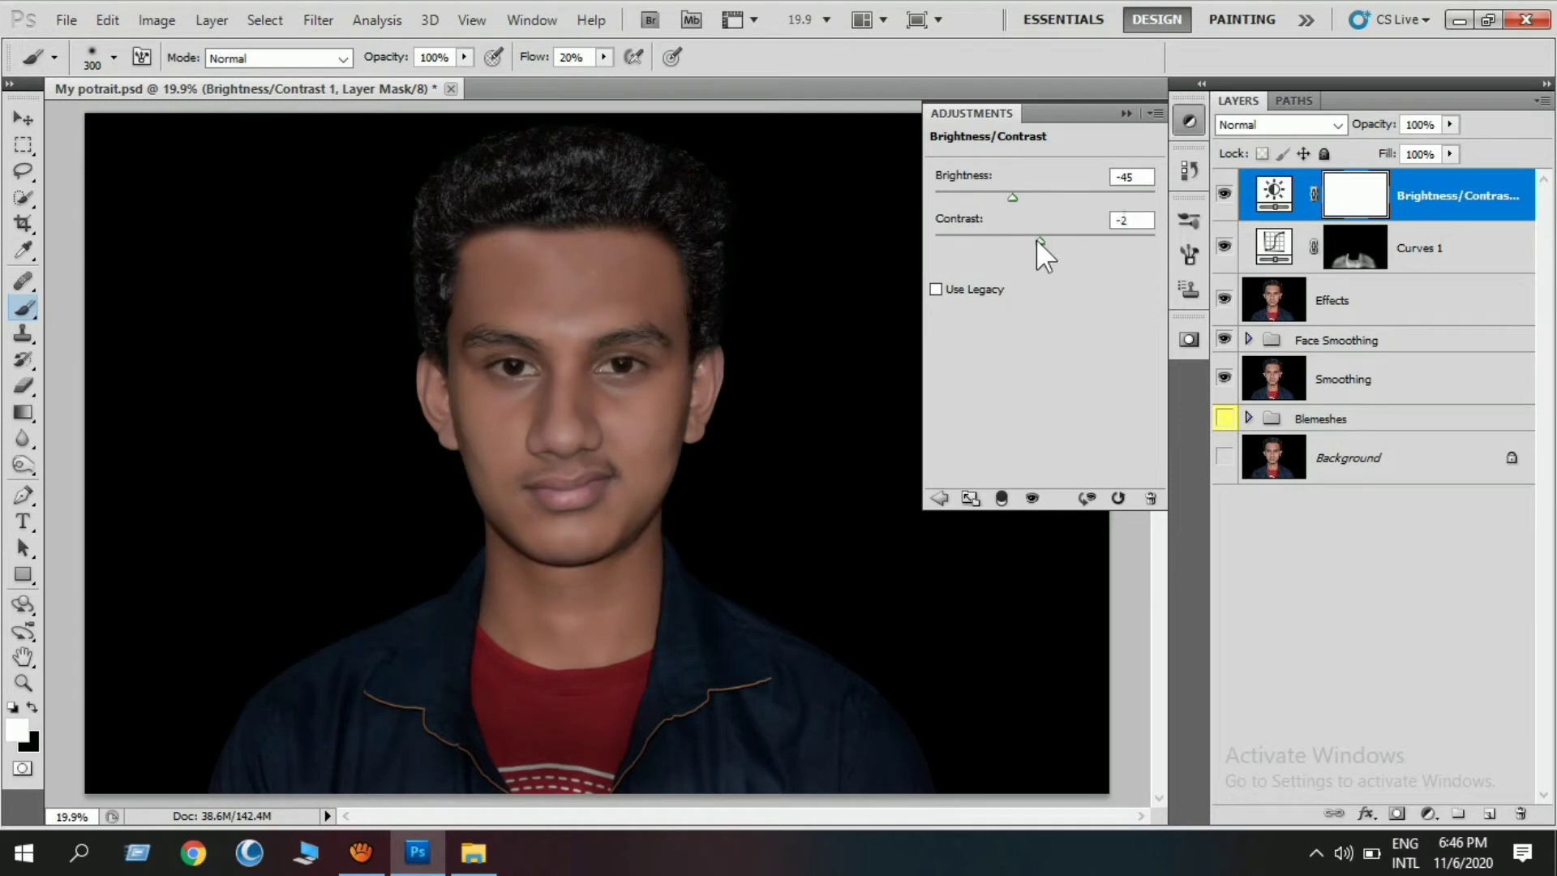
left_click_drag(1023, 241, 982, 263)
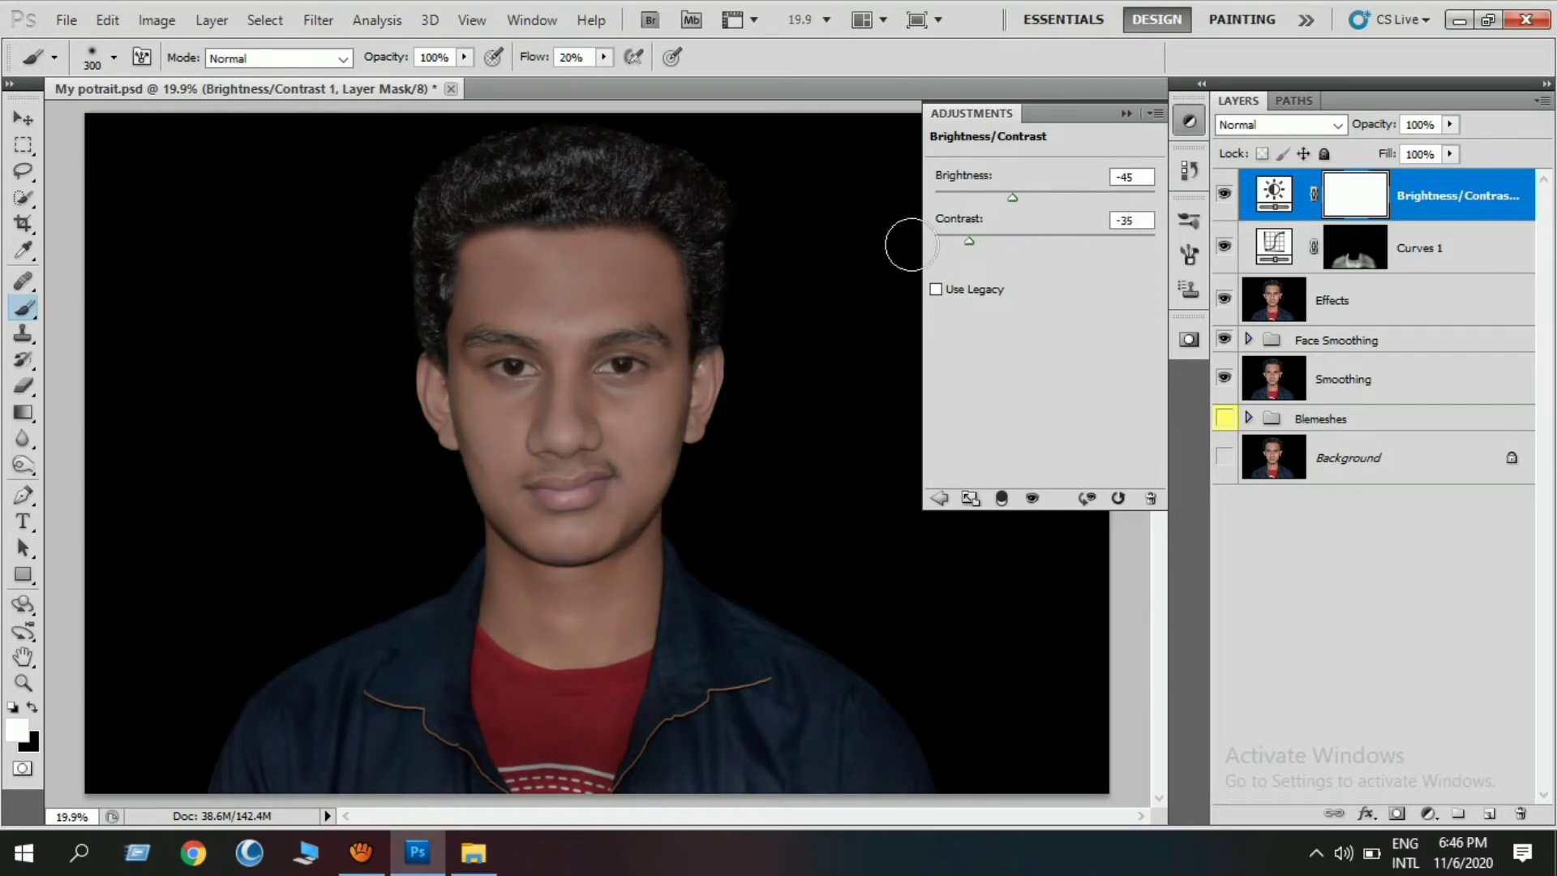
left_click(1130, 188)
Replace its mask with a copy of the Curves 1 clothing mask
right_click(1338, 195)
left_click(1348, 235)
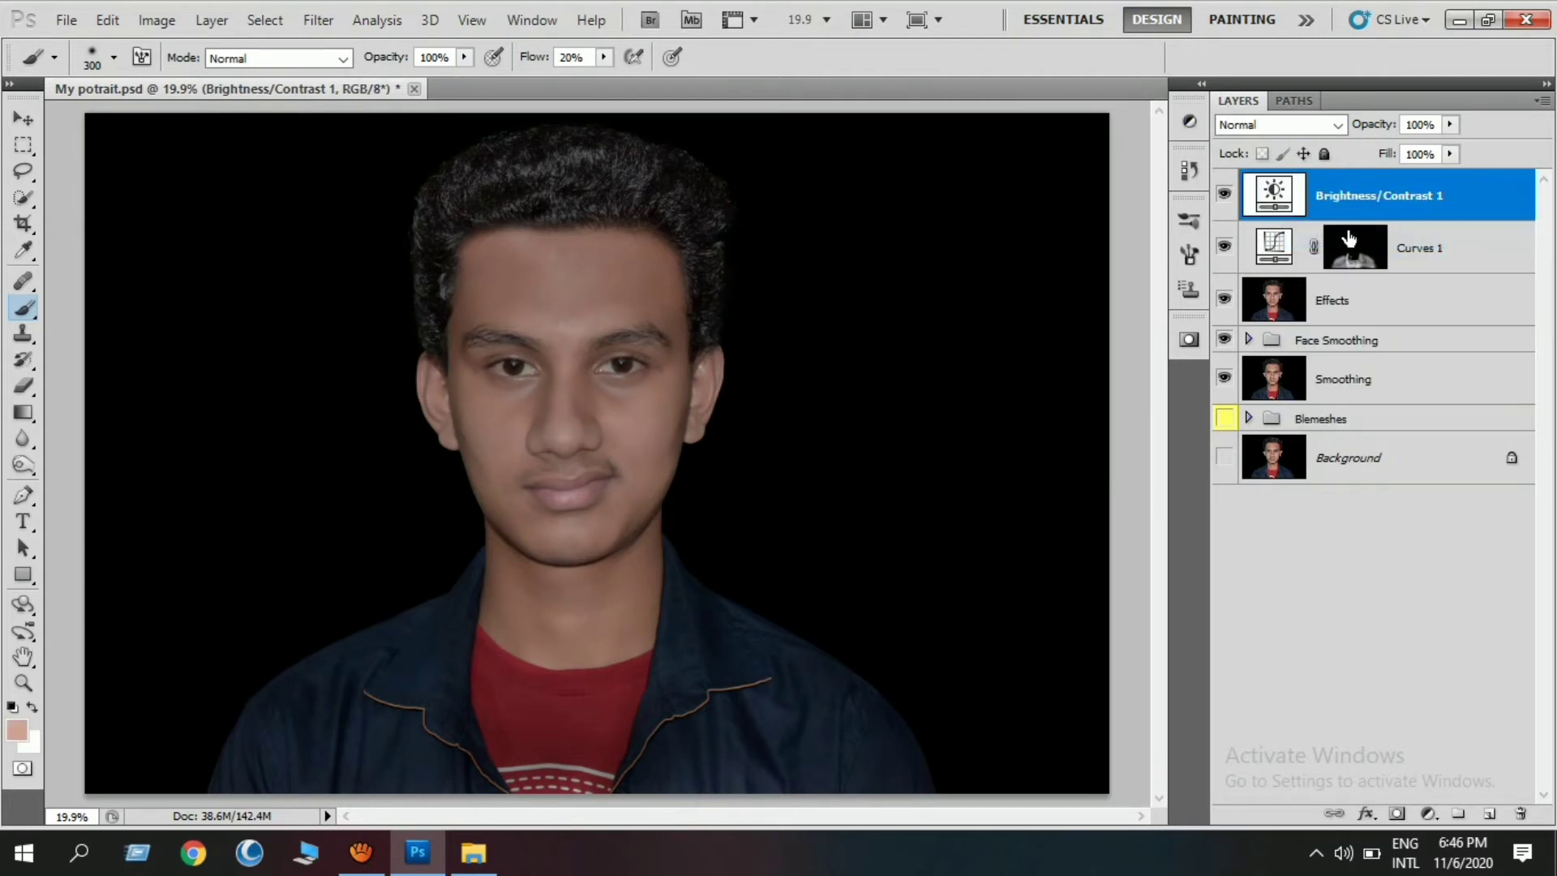
left_click(1369, 256)
left_click_drag(1369, 256, 1369, 203)
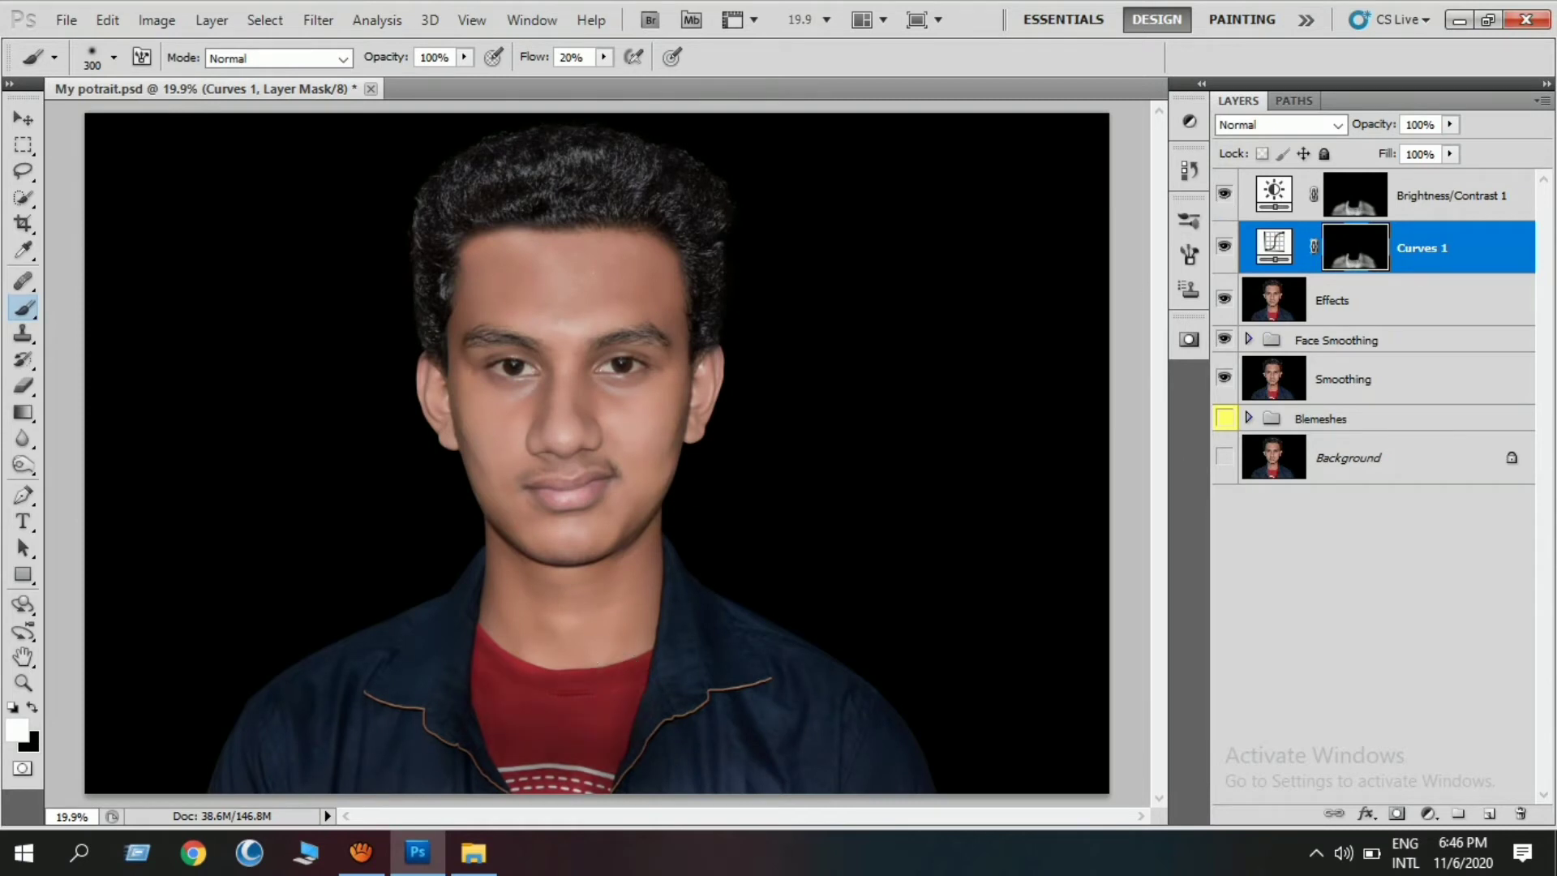
left_click(1445, 197)
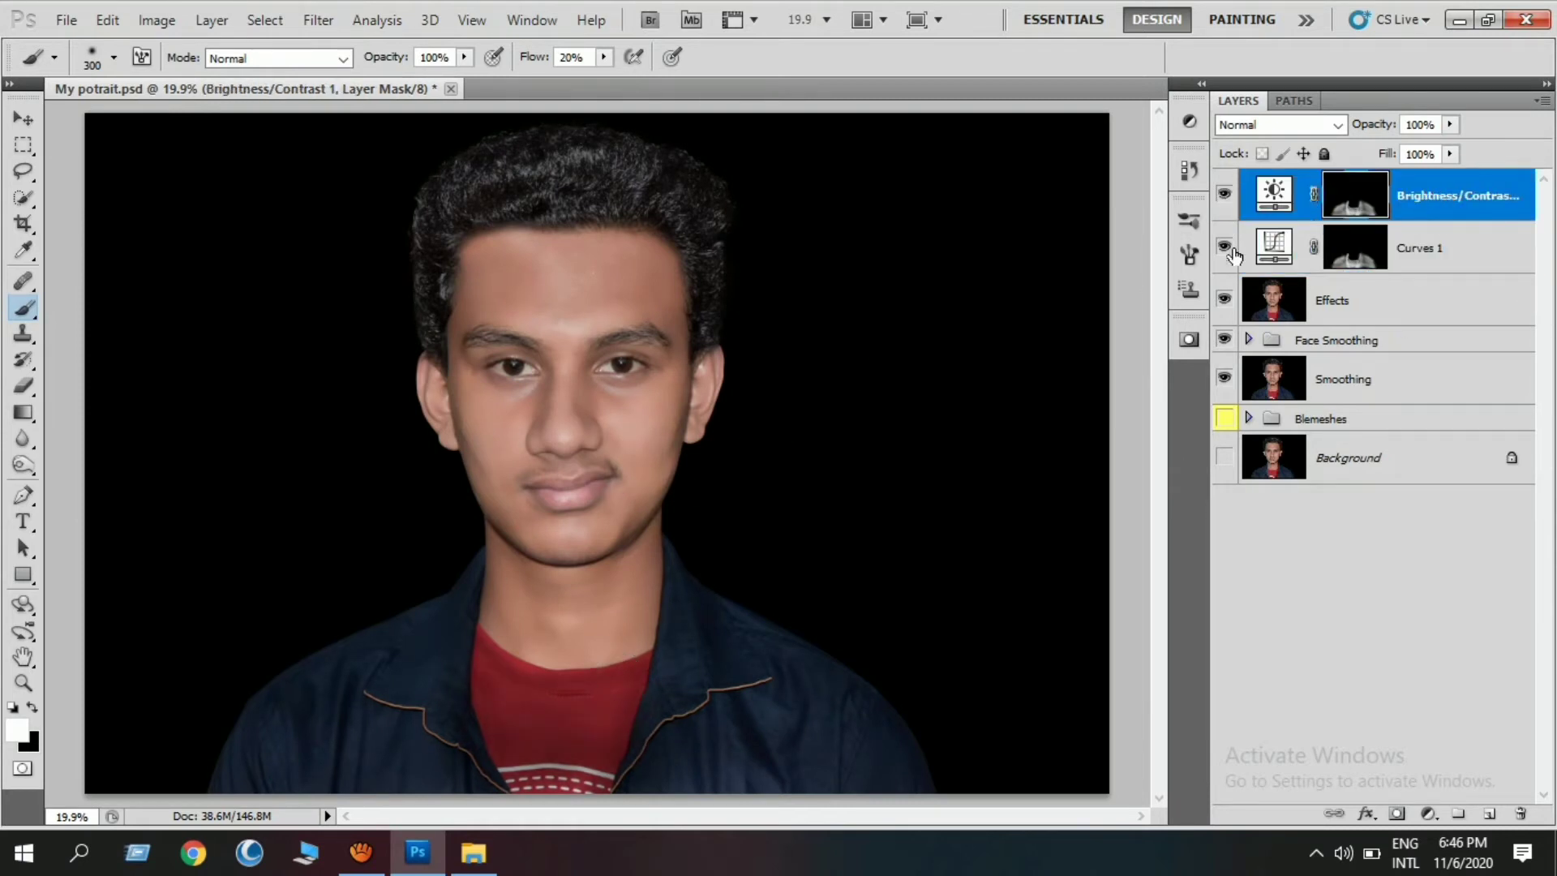
Add a Hue/Saturation layer set to Soft Light blend mode
left_click(1429, 812)
left_click(1457, 558)
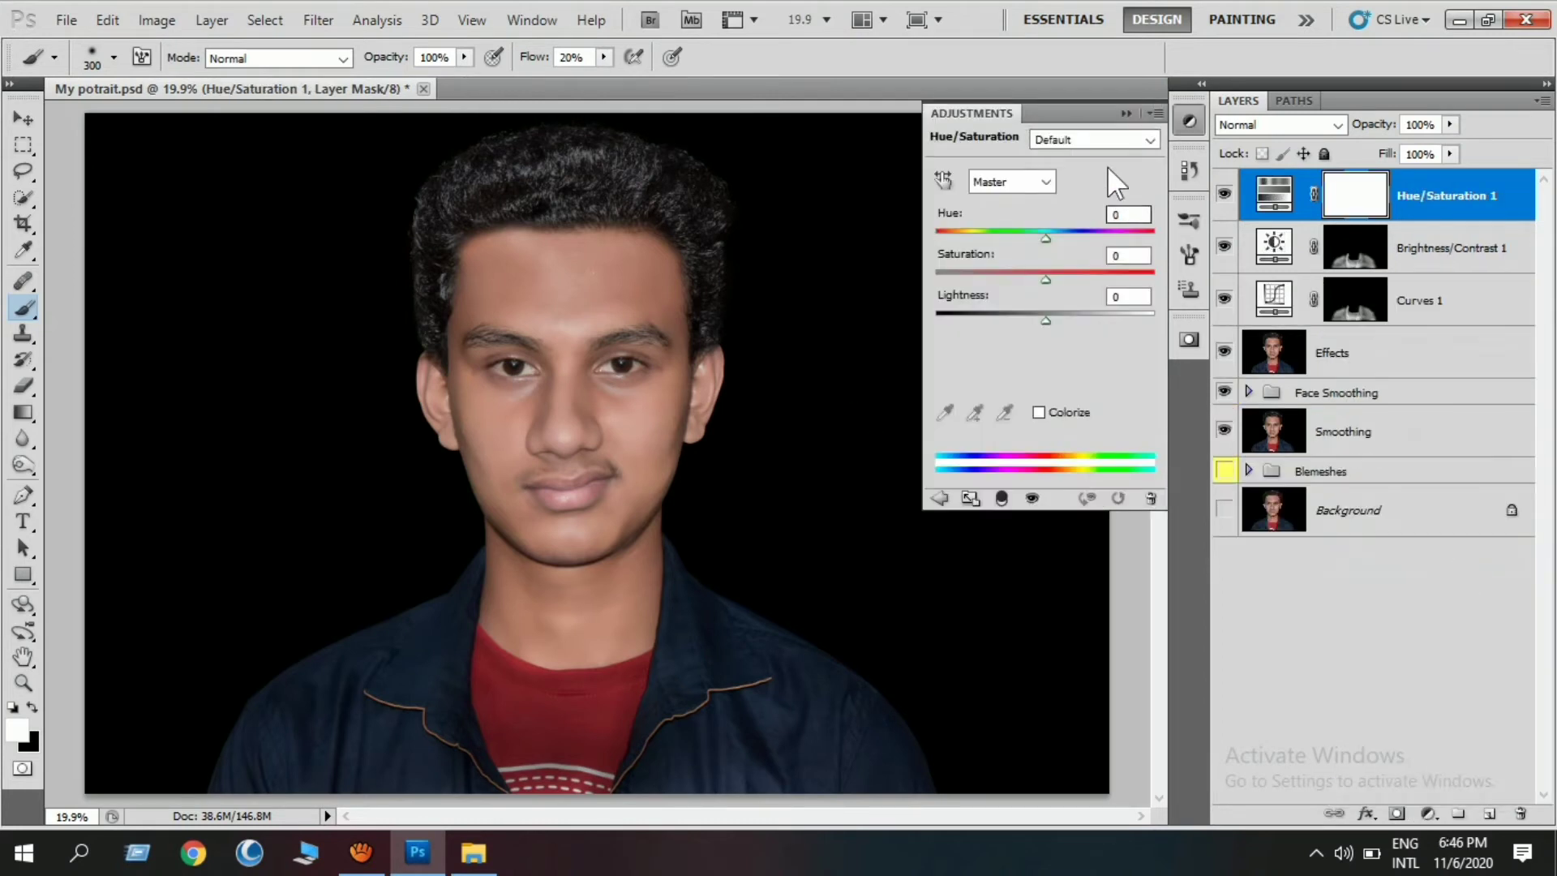
left_click(1125, 116)
left_click(1277, 124)
left_click(1241, 434)
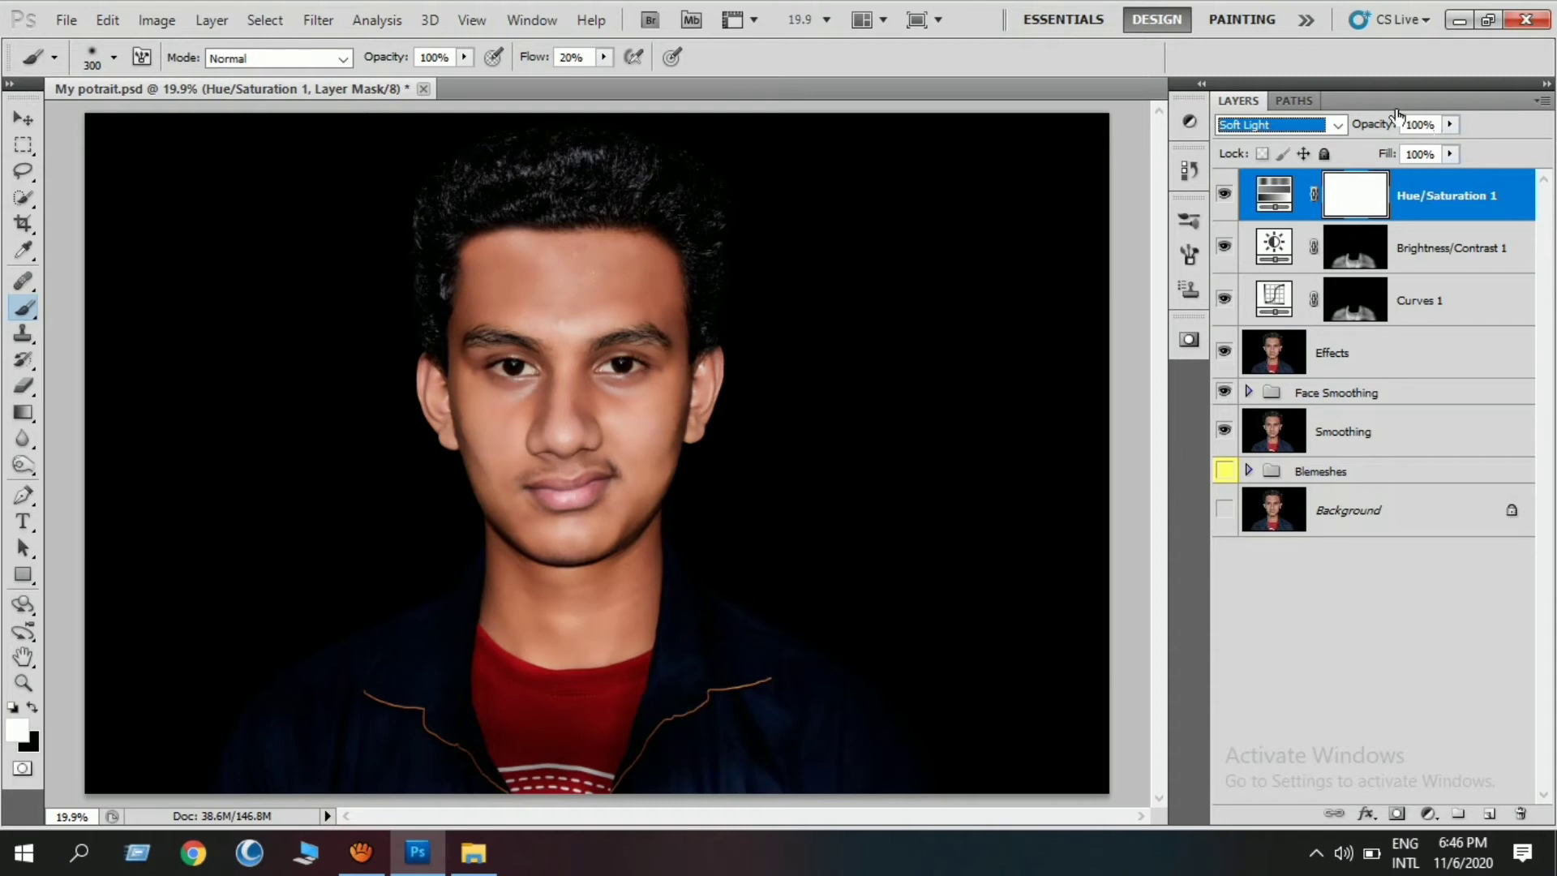
Set Hue/Saturation 1 to 21% opacity and 80% fill, and compare the result
left_click_drag(1448, 125, 1364, 172)
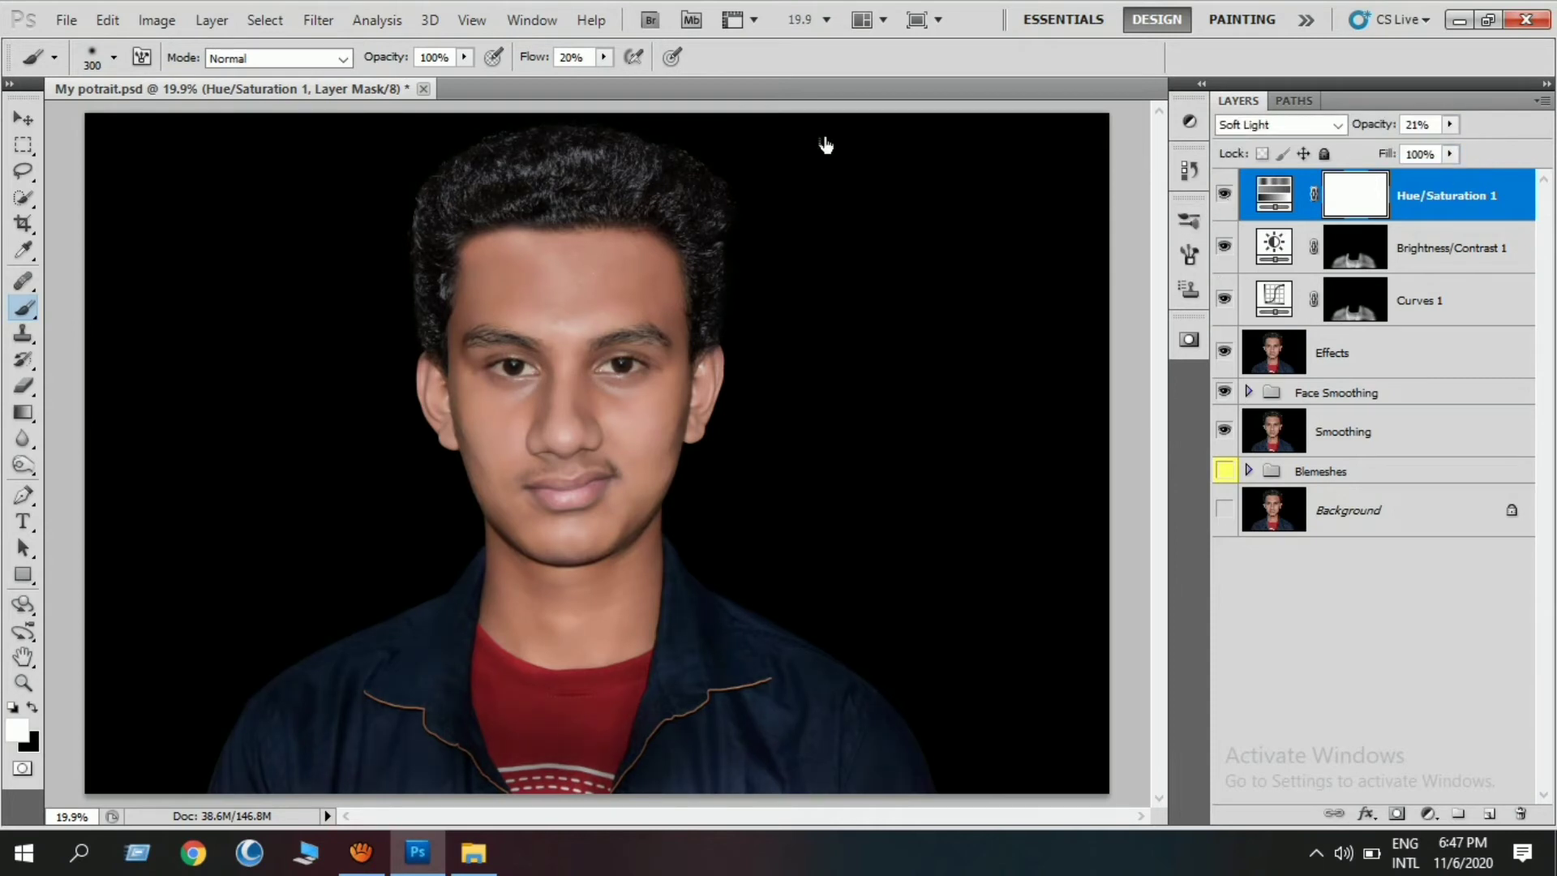
left_click_drag(1451, 154, 1430, 177)
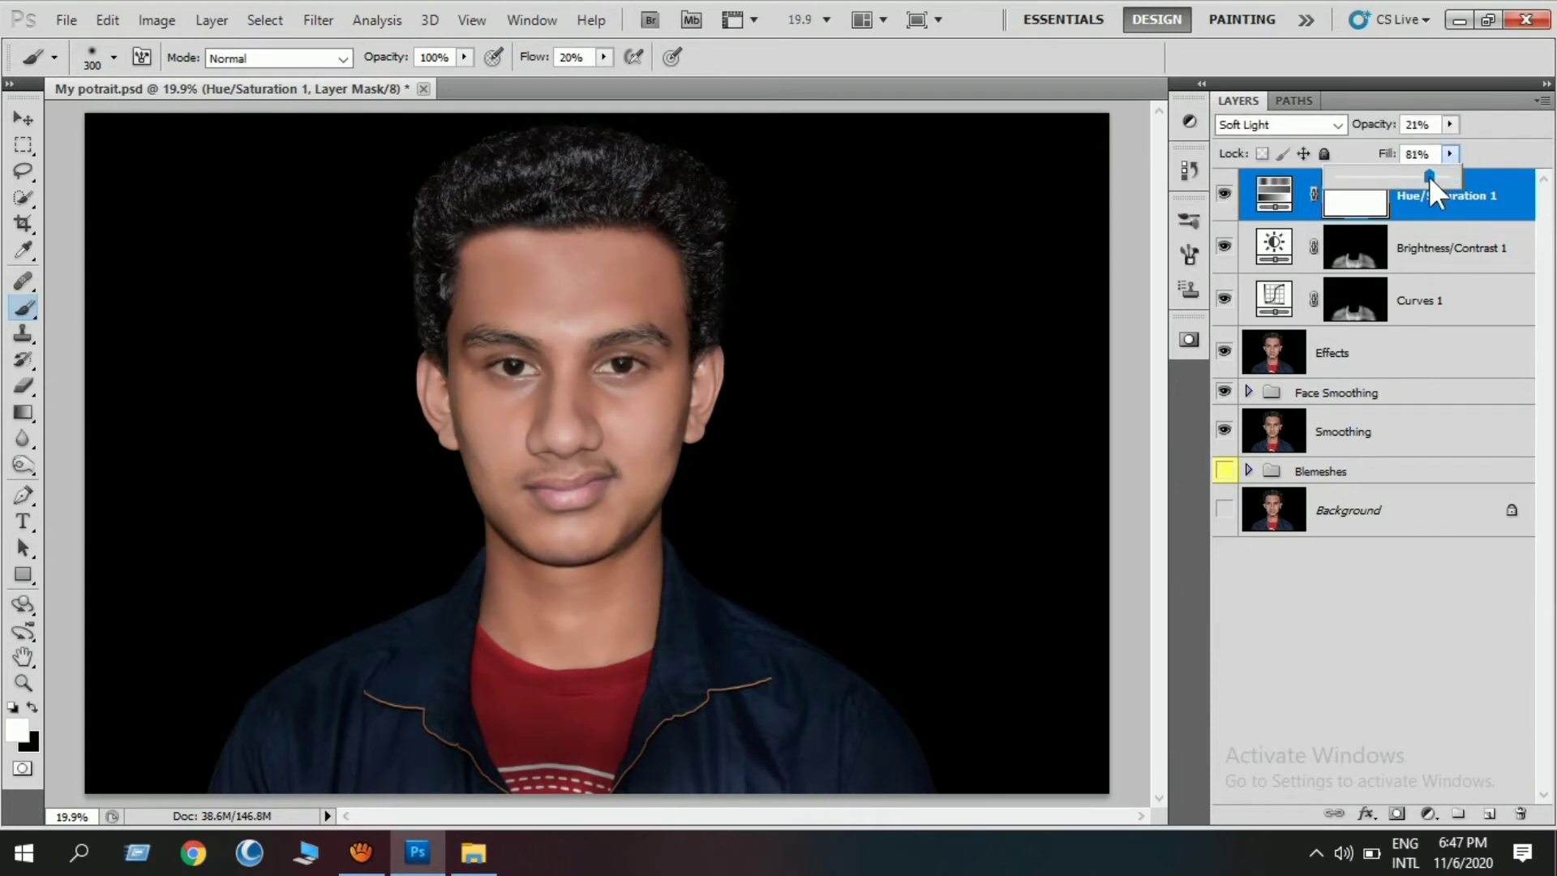
left_click_drag(1429, 177, 1427, 177)
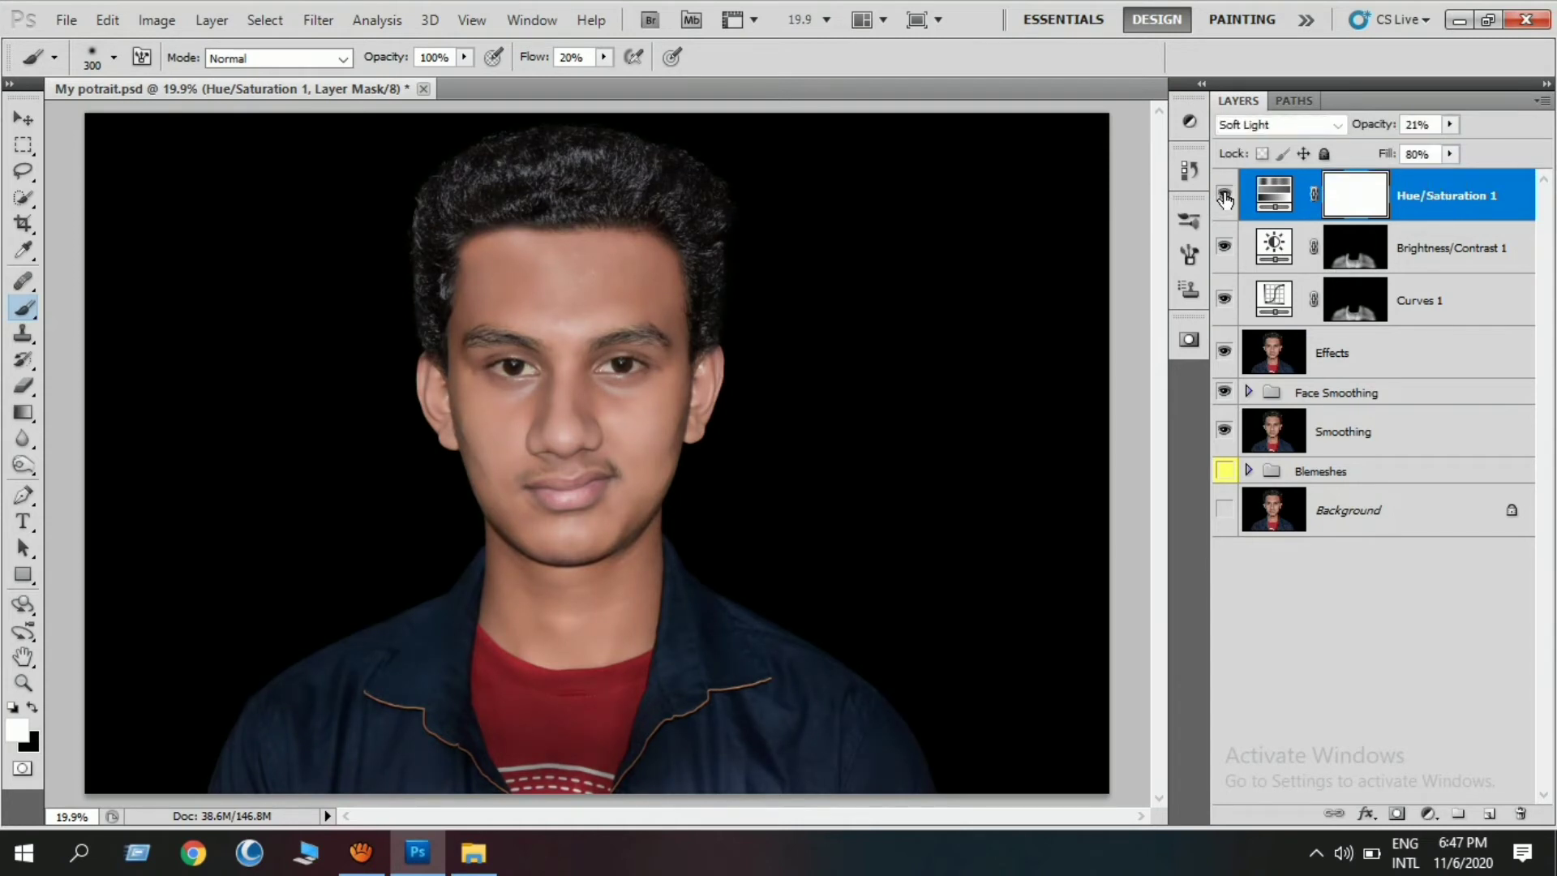
left_click(1224, 196)
left_click(1225, 197)
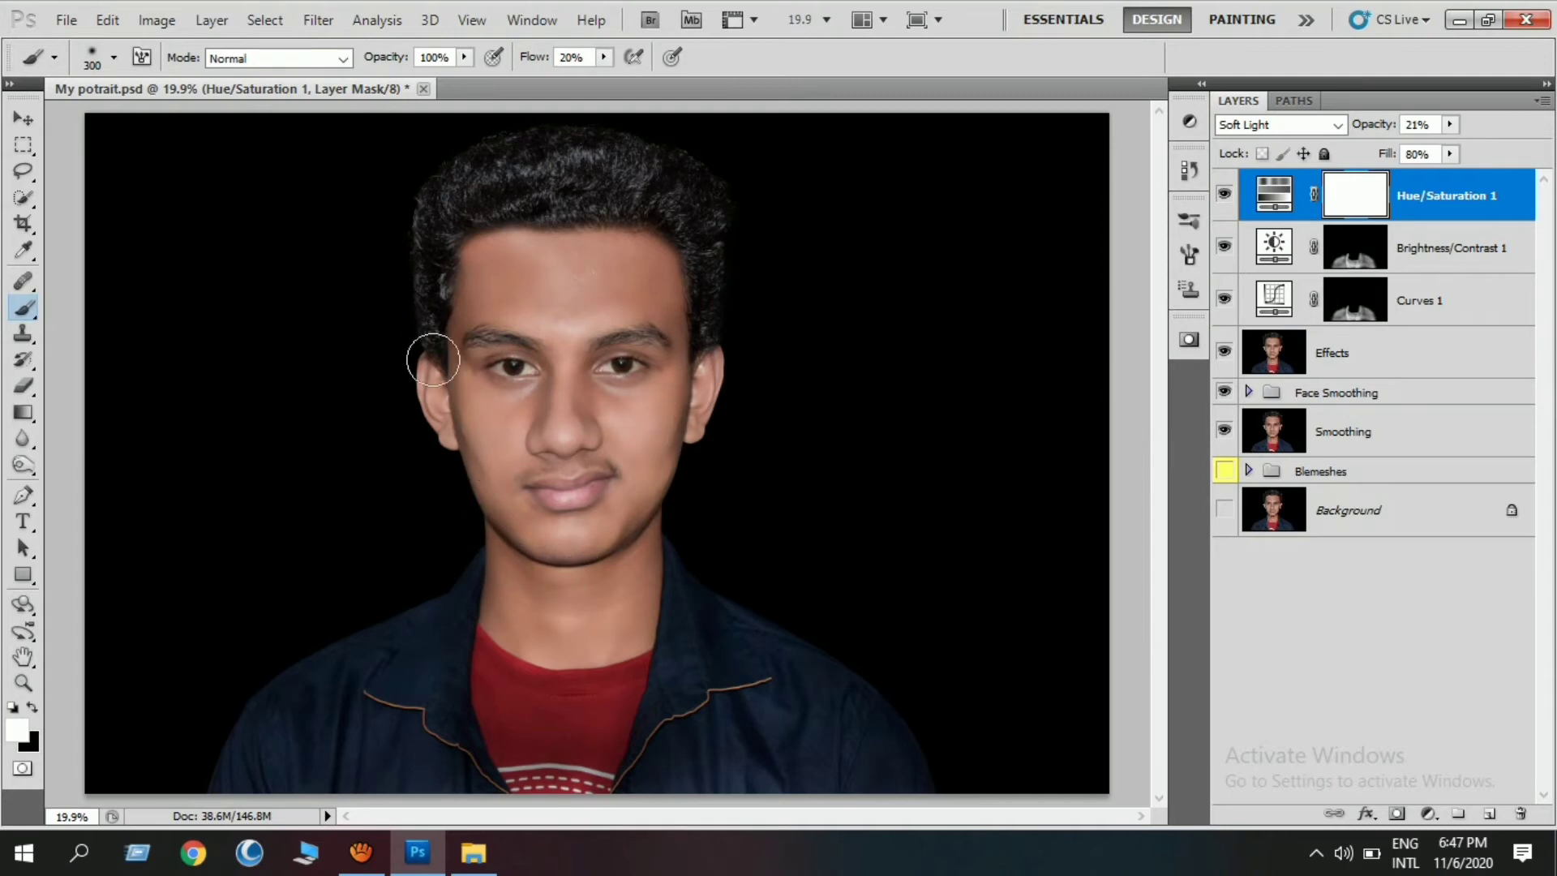
Add a pure black Solid Color fill layer
left_click(1432, 820)
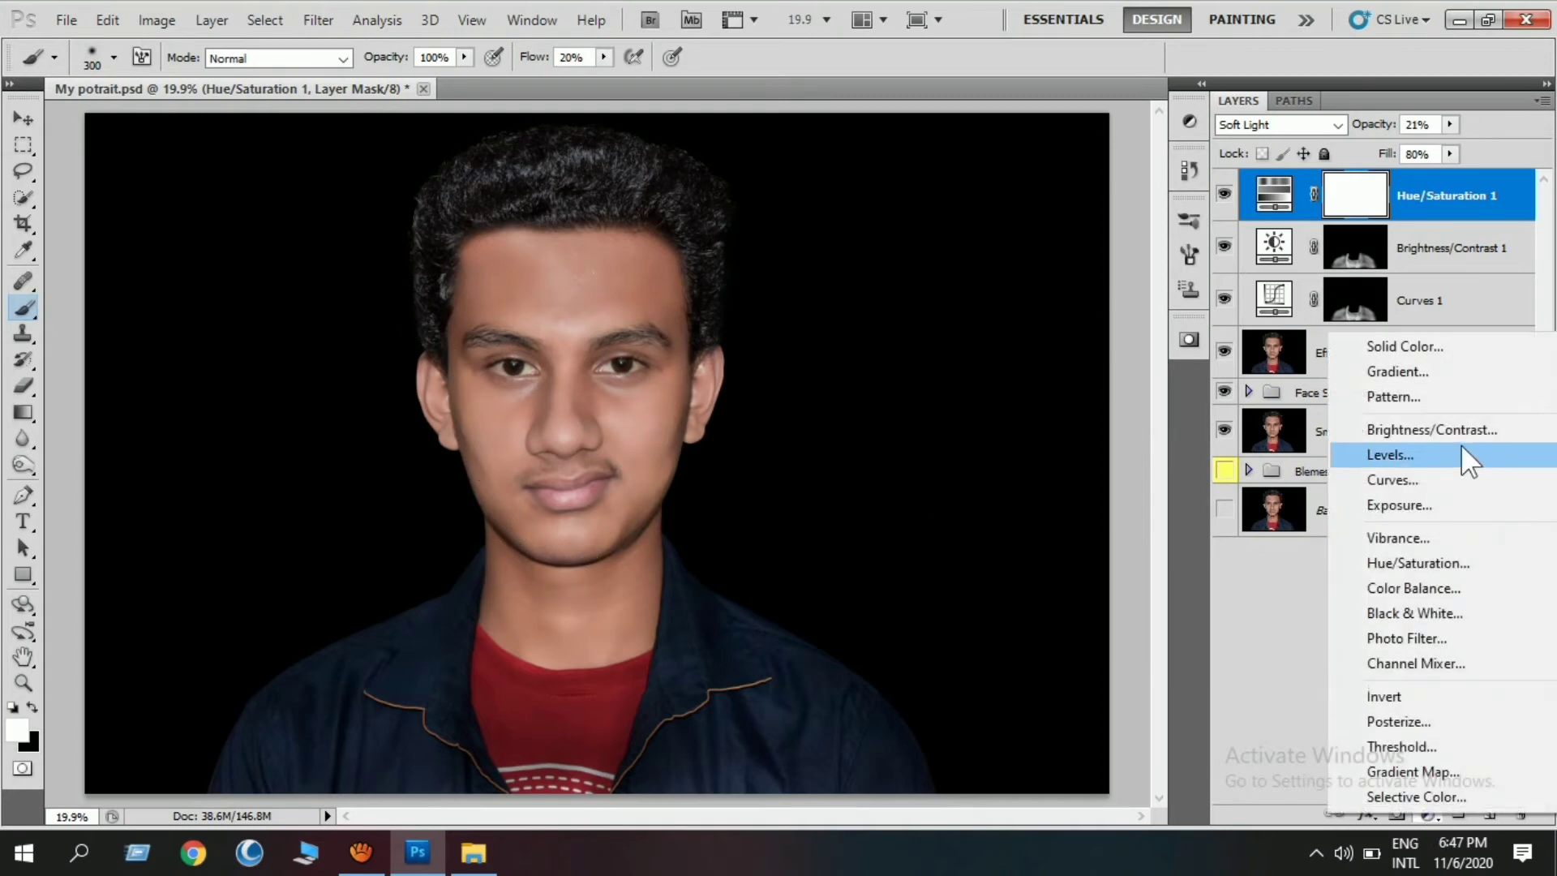
left_click(1440, 342)
left_click_drag(1011, 326, 778, 484)
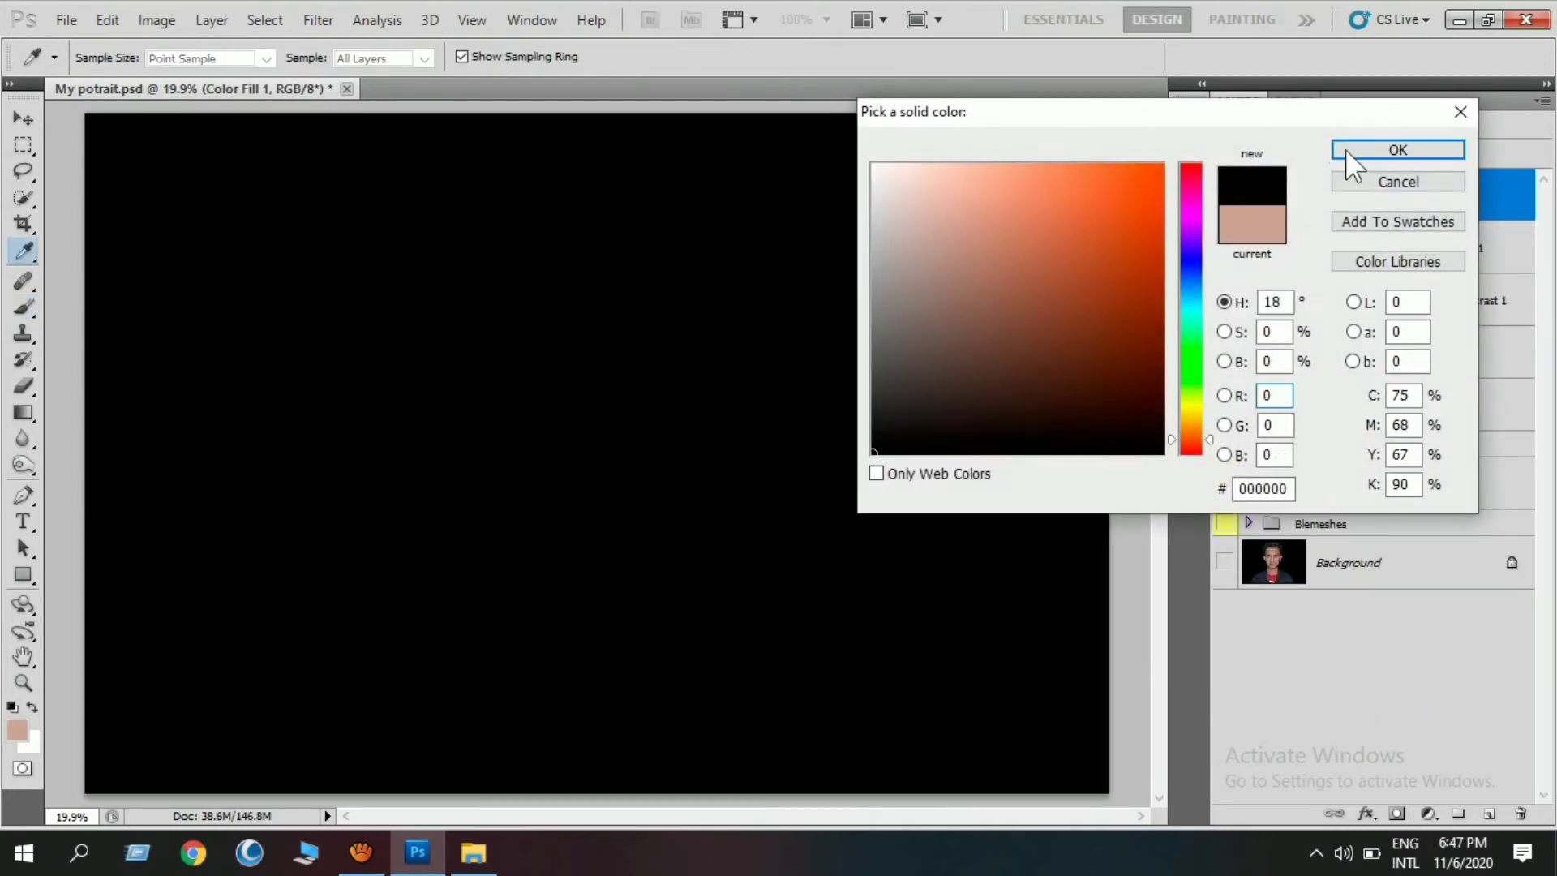
left_click(1397, 150)
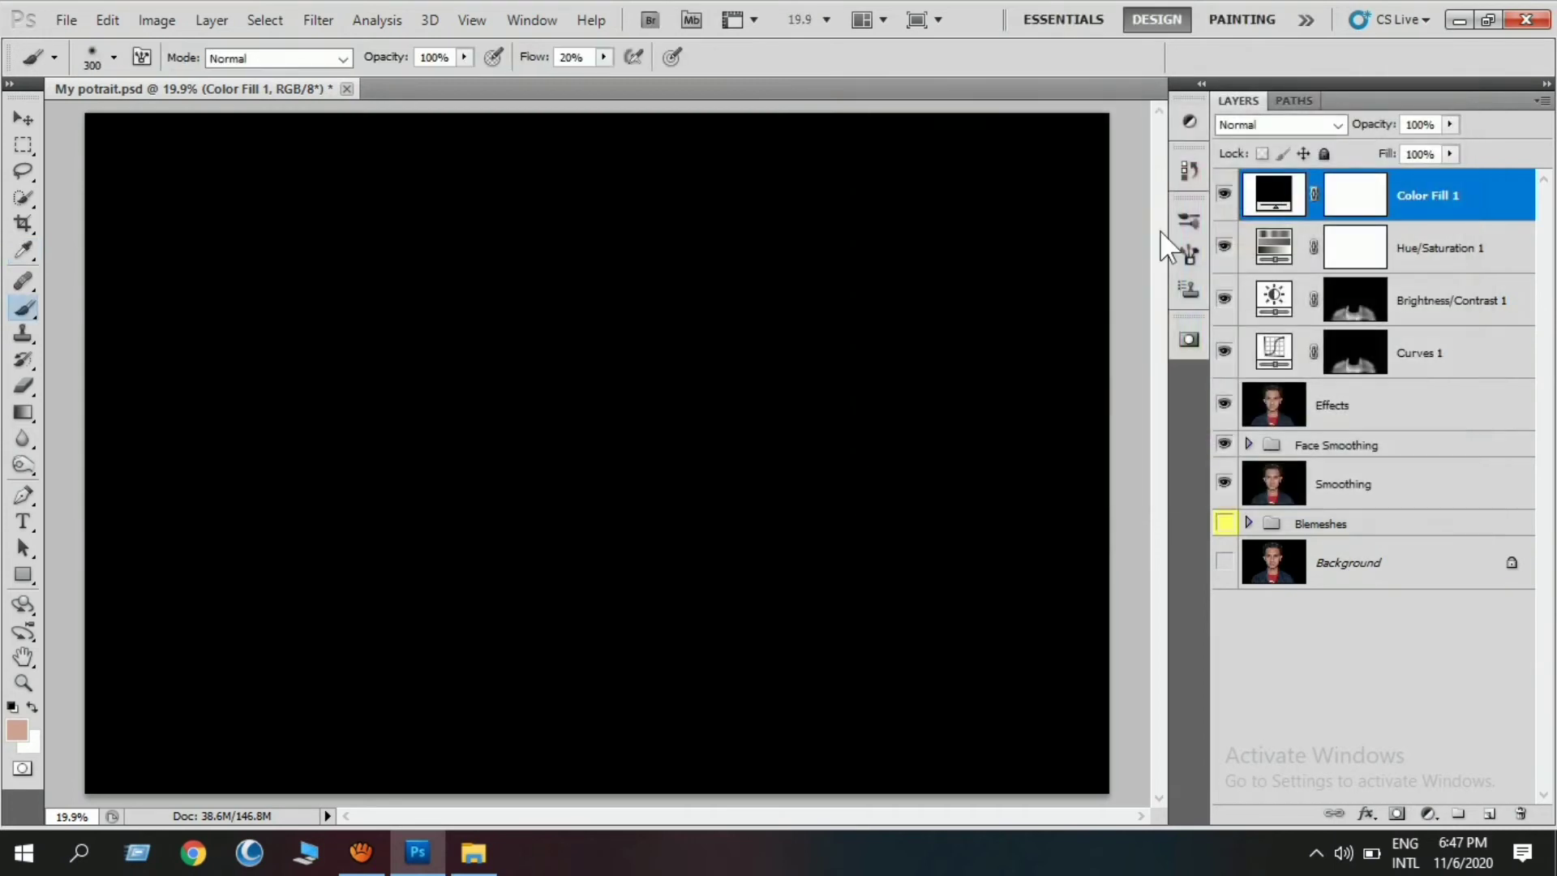
Split the Underlying Layer Blend If to 50/80, and fade the fill to 20% opacity
double_click(1510, 204)
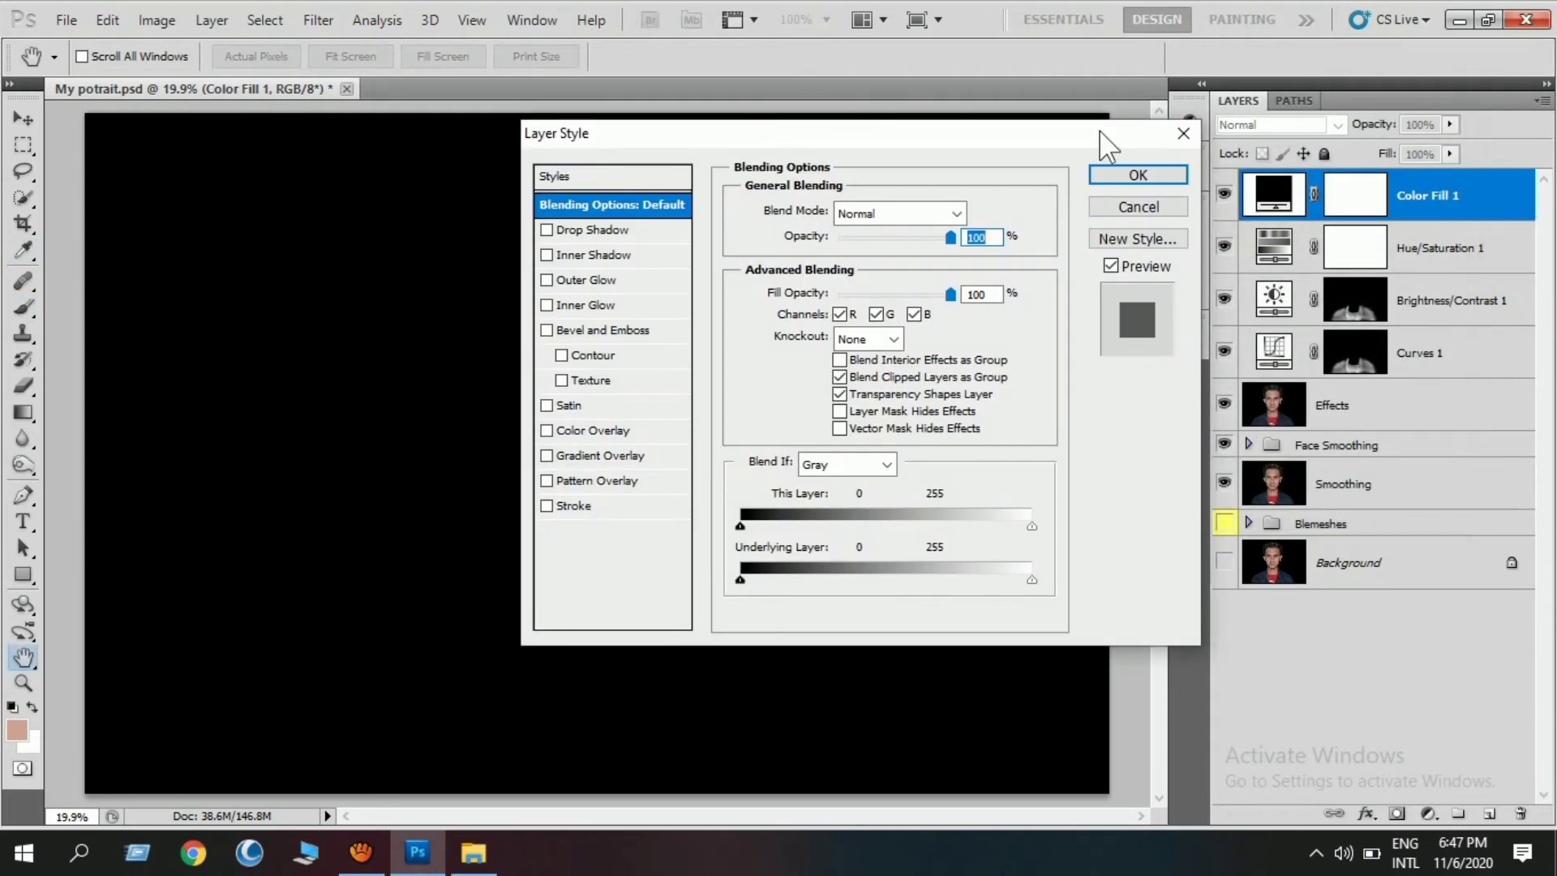
left_click_drag(1065, 133, 1298, 62)
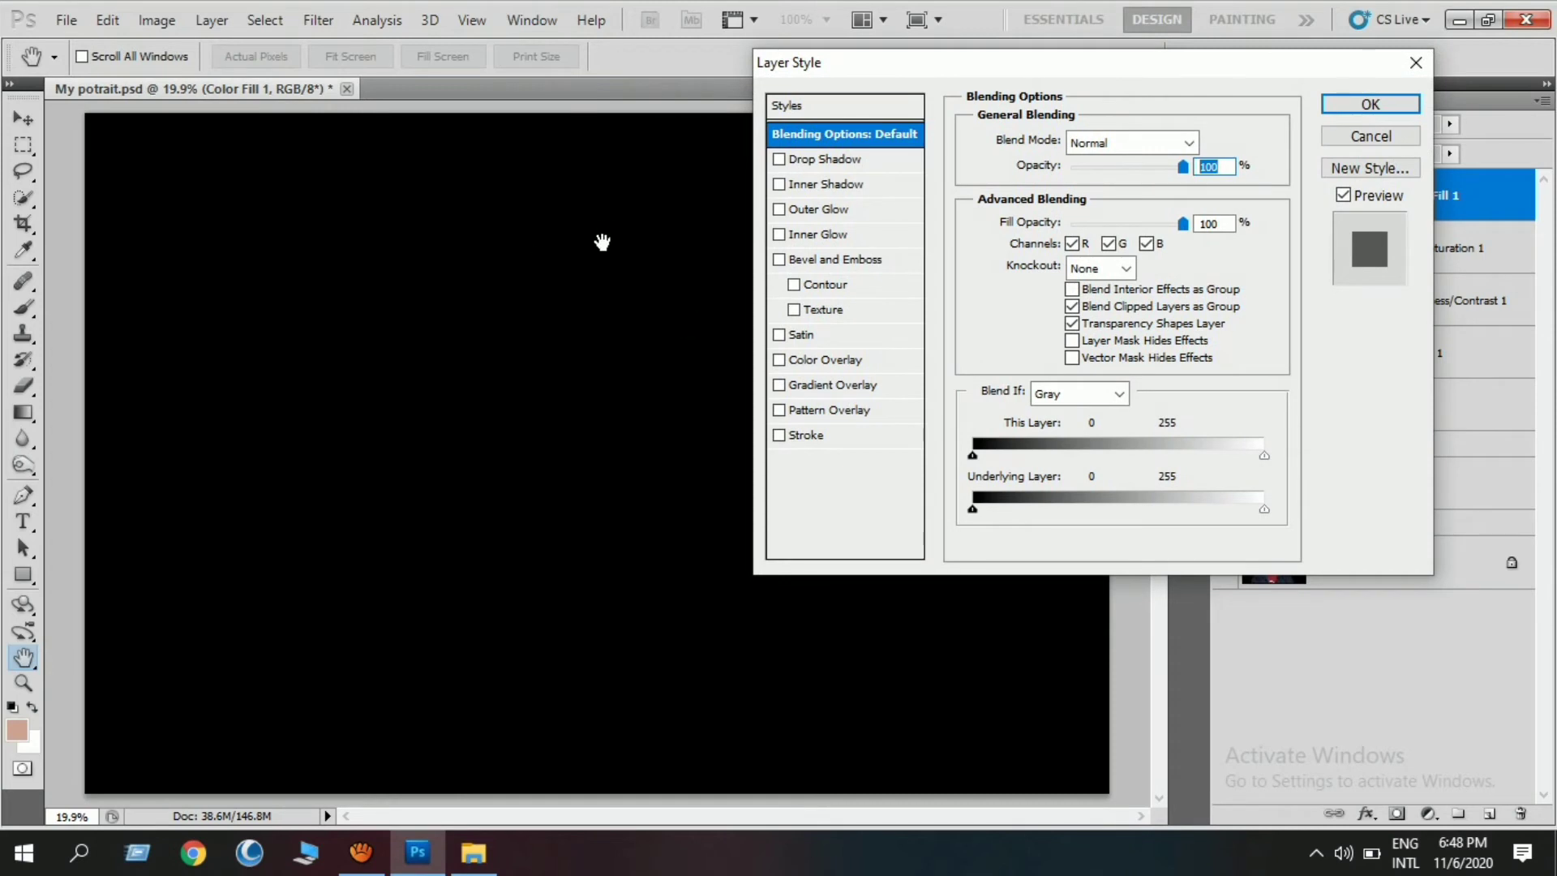
mouse_move(1264, 509)
left_mouse_down()
mouse_move(1220, 545)
mouse_move(1035, 561)
mouse_move(1063, 513)
left_mouse_up()
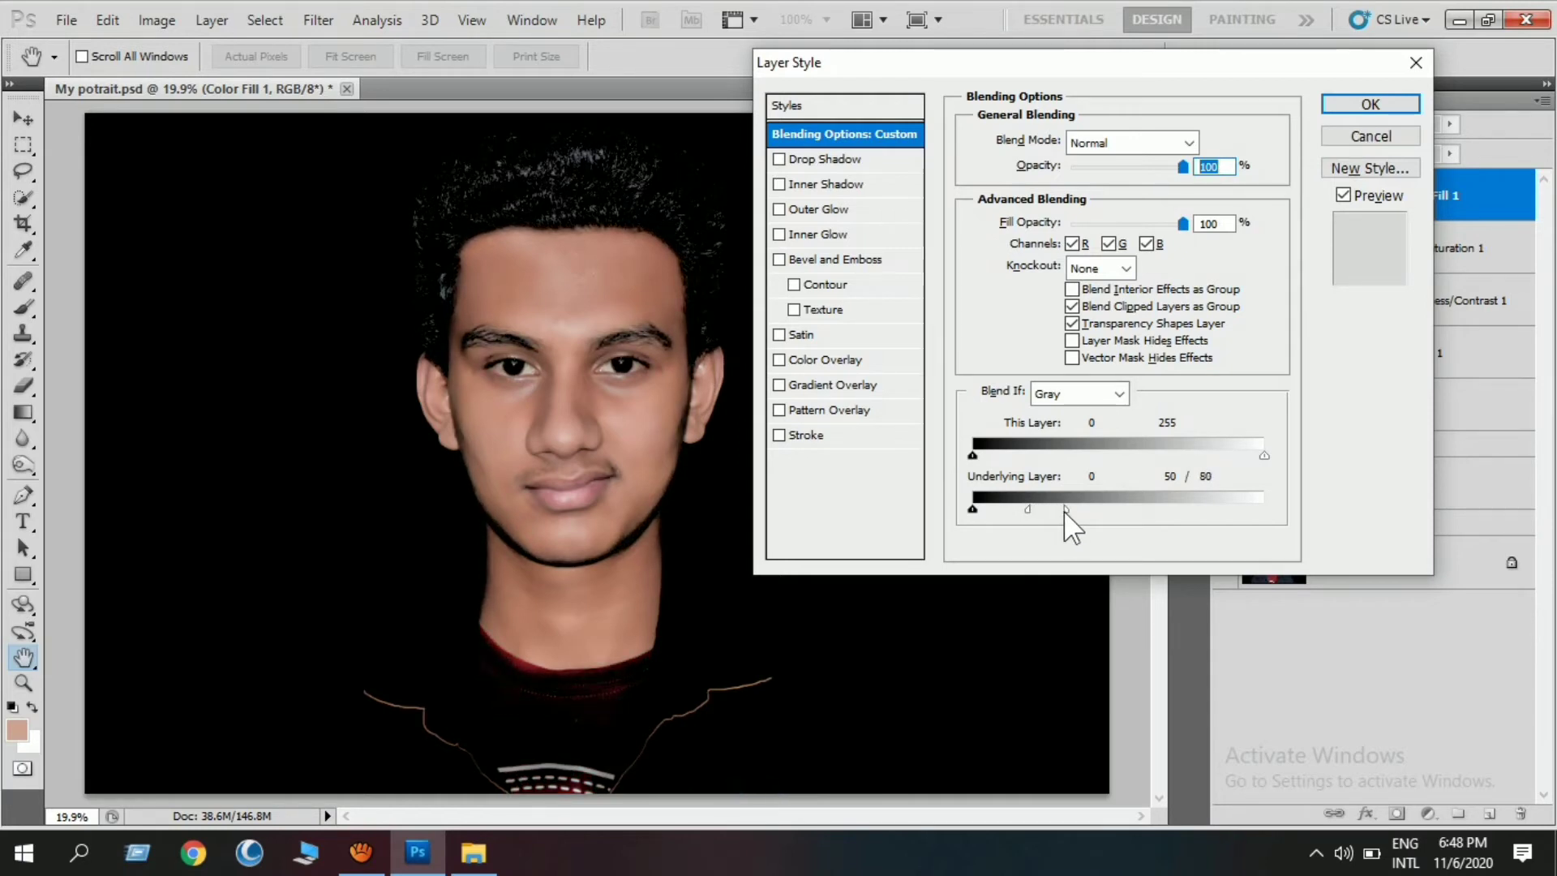
left_click(1350, 105)
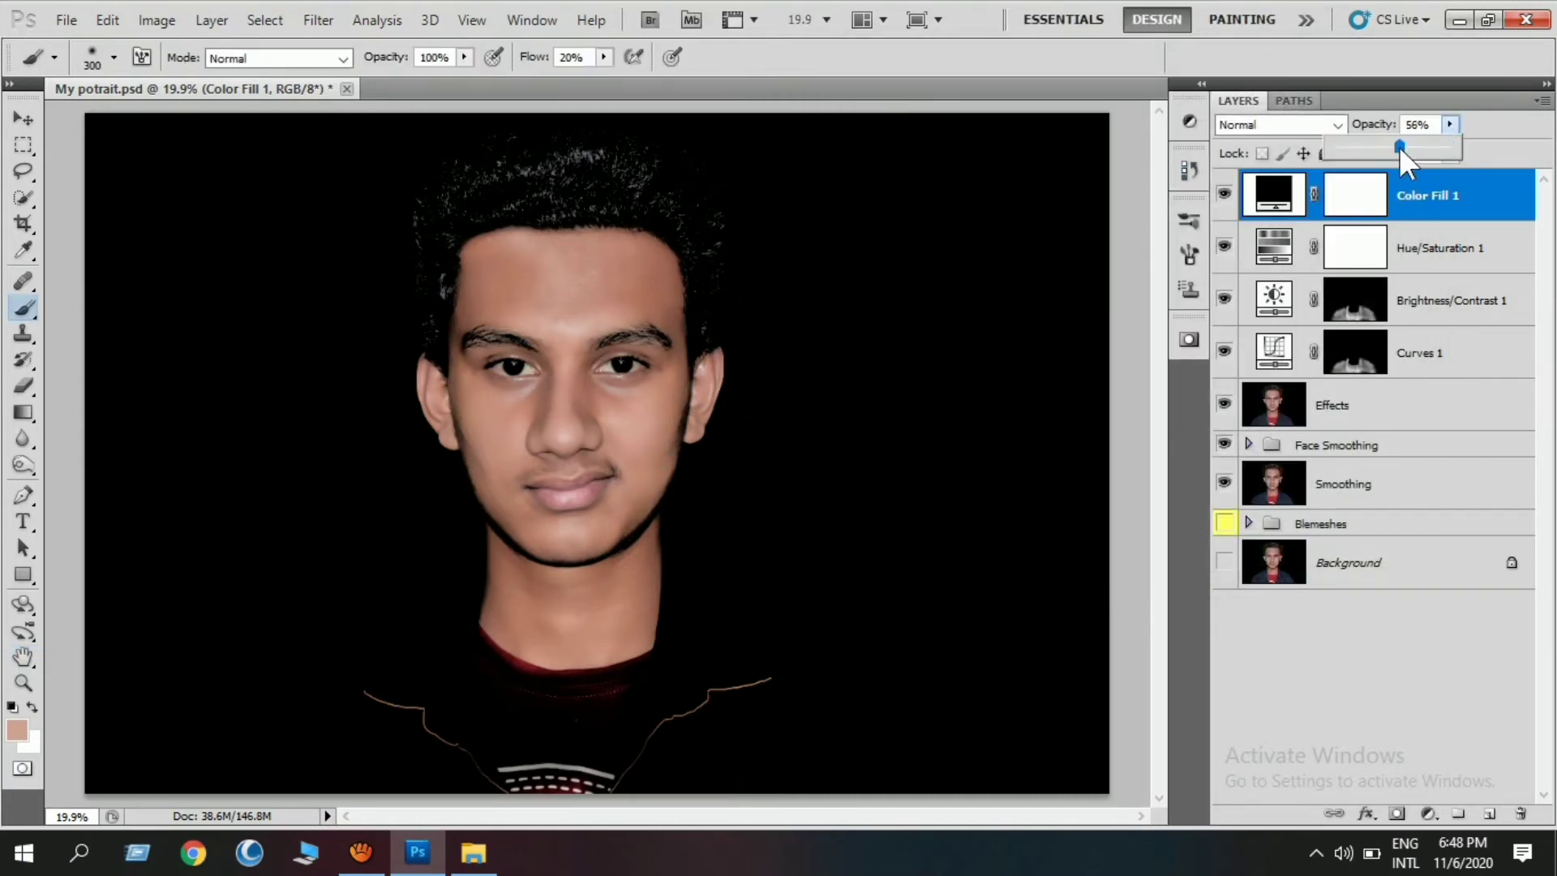
left_click_drag(1400, 150, 1363, 154)
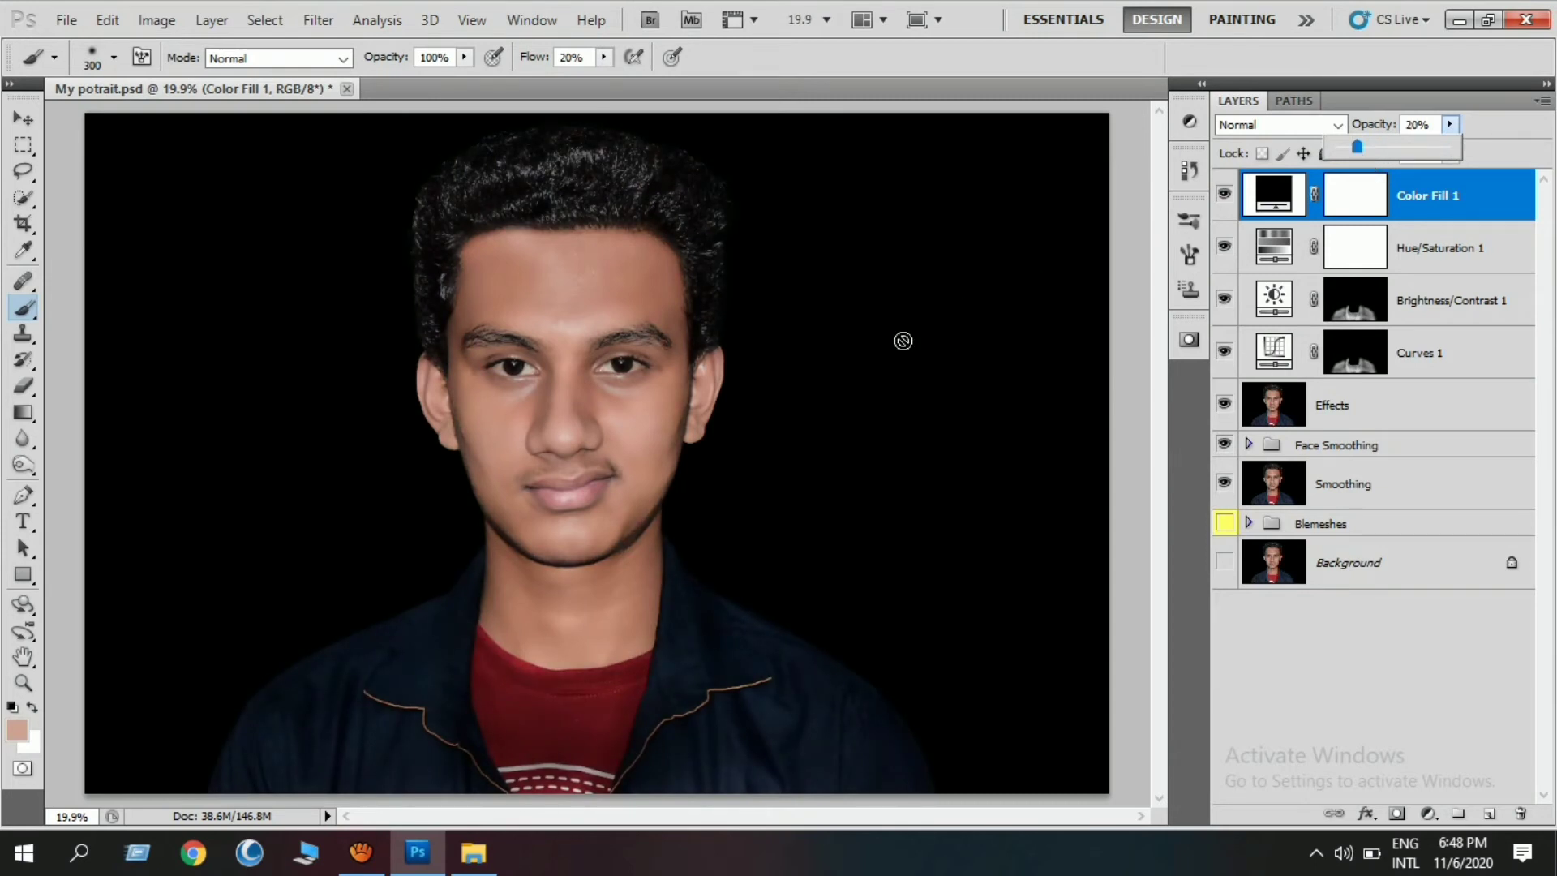
left_click(1224, 194)
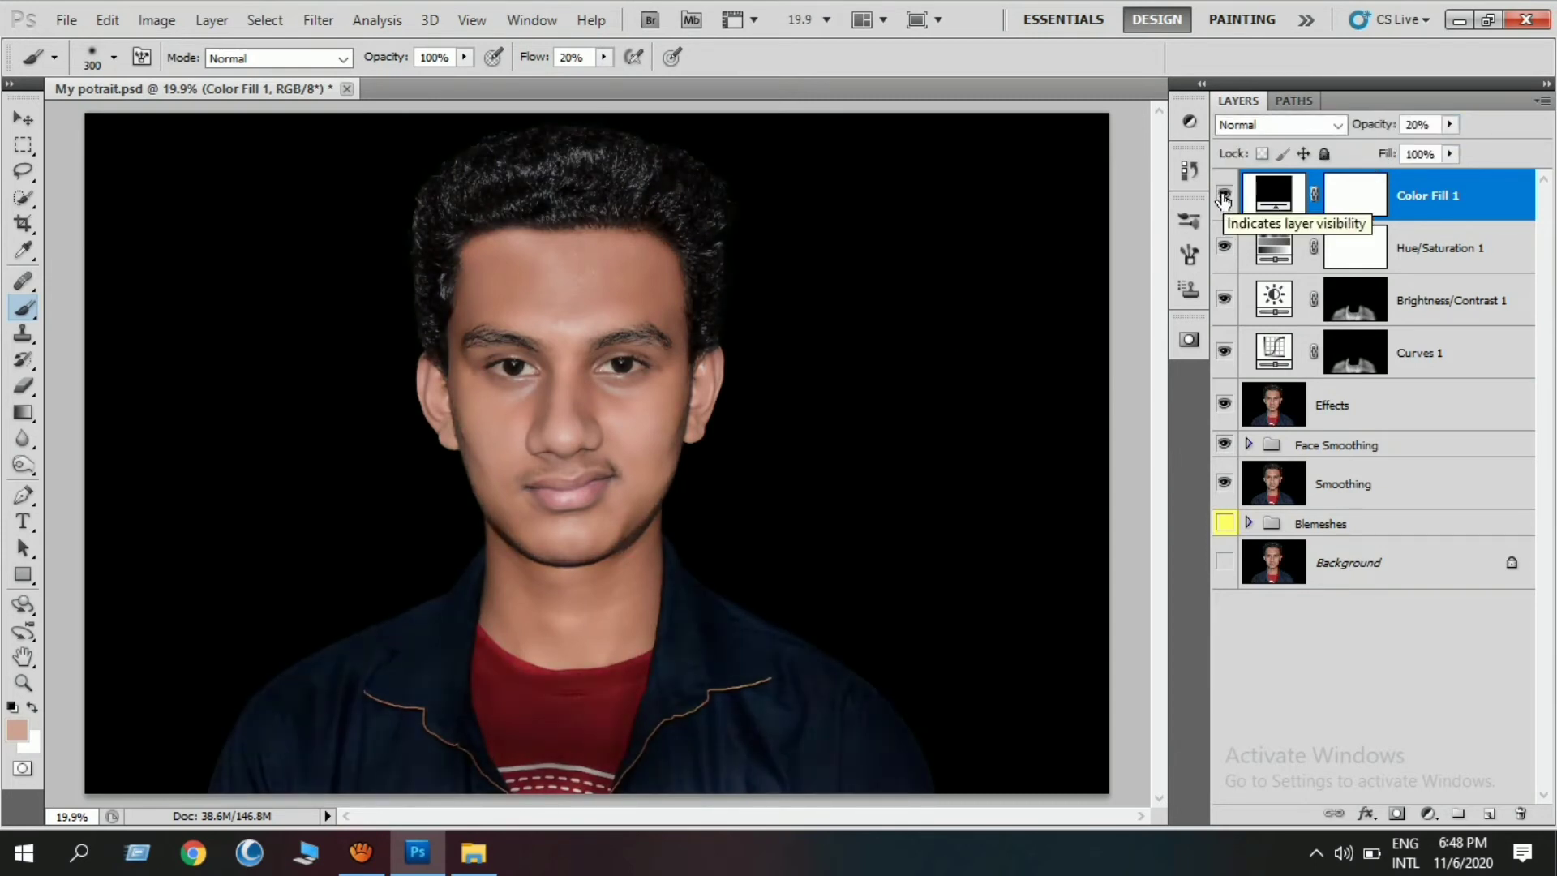
Add a Hue/Saturation layer with Reds Saturation -100 and Lightness -100
left_click(1429, 814)
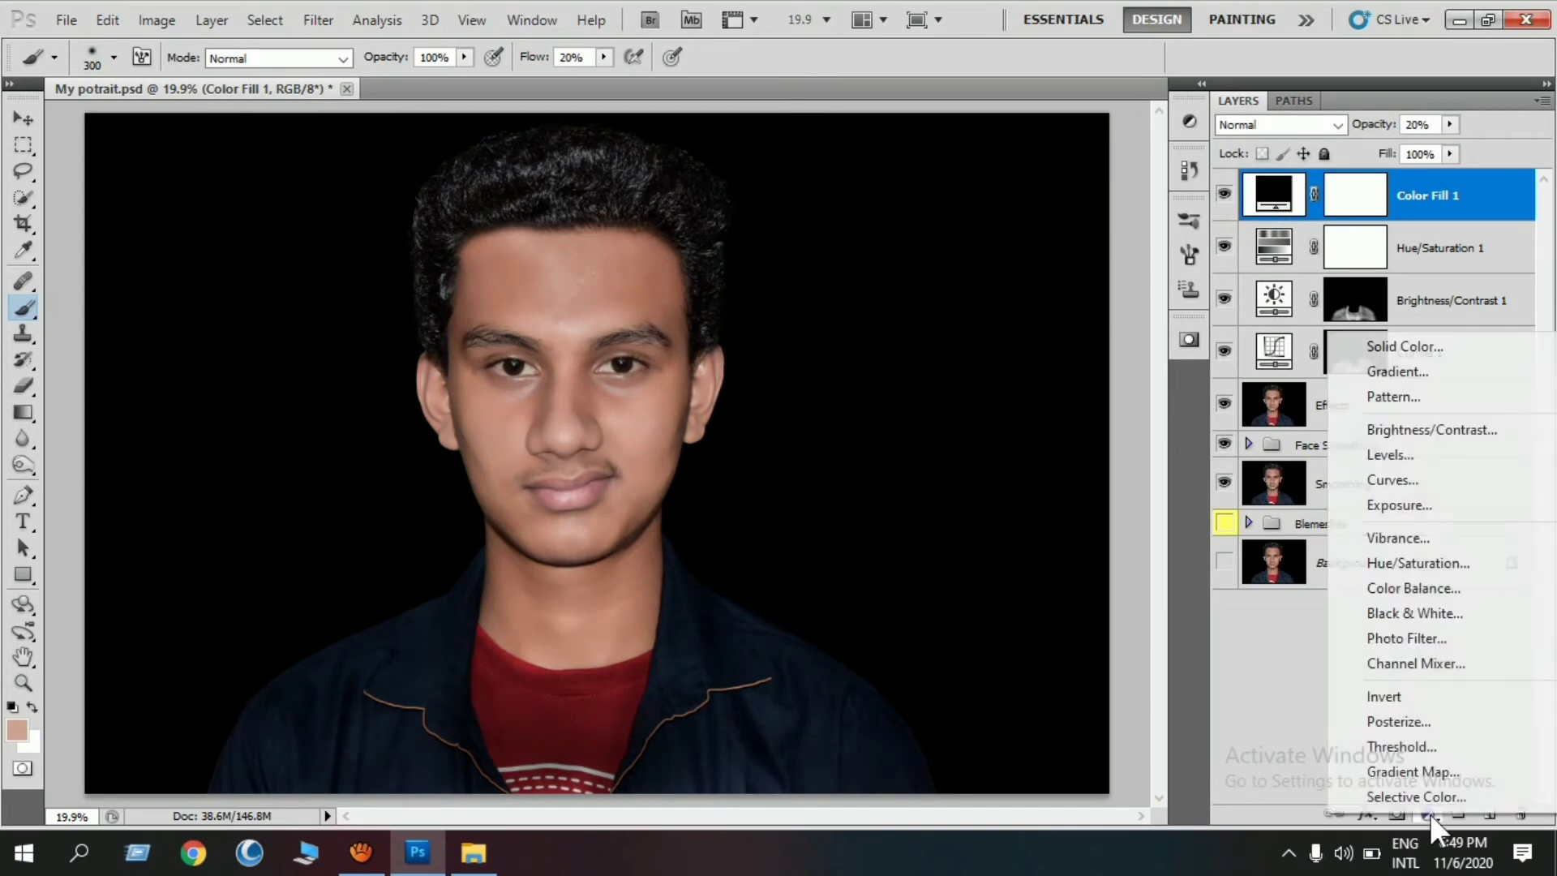
left_click(1449, 567)
left_click(943, 180)
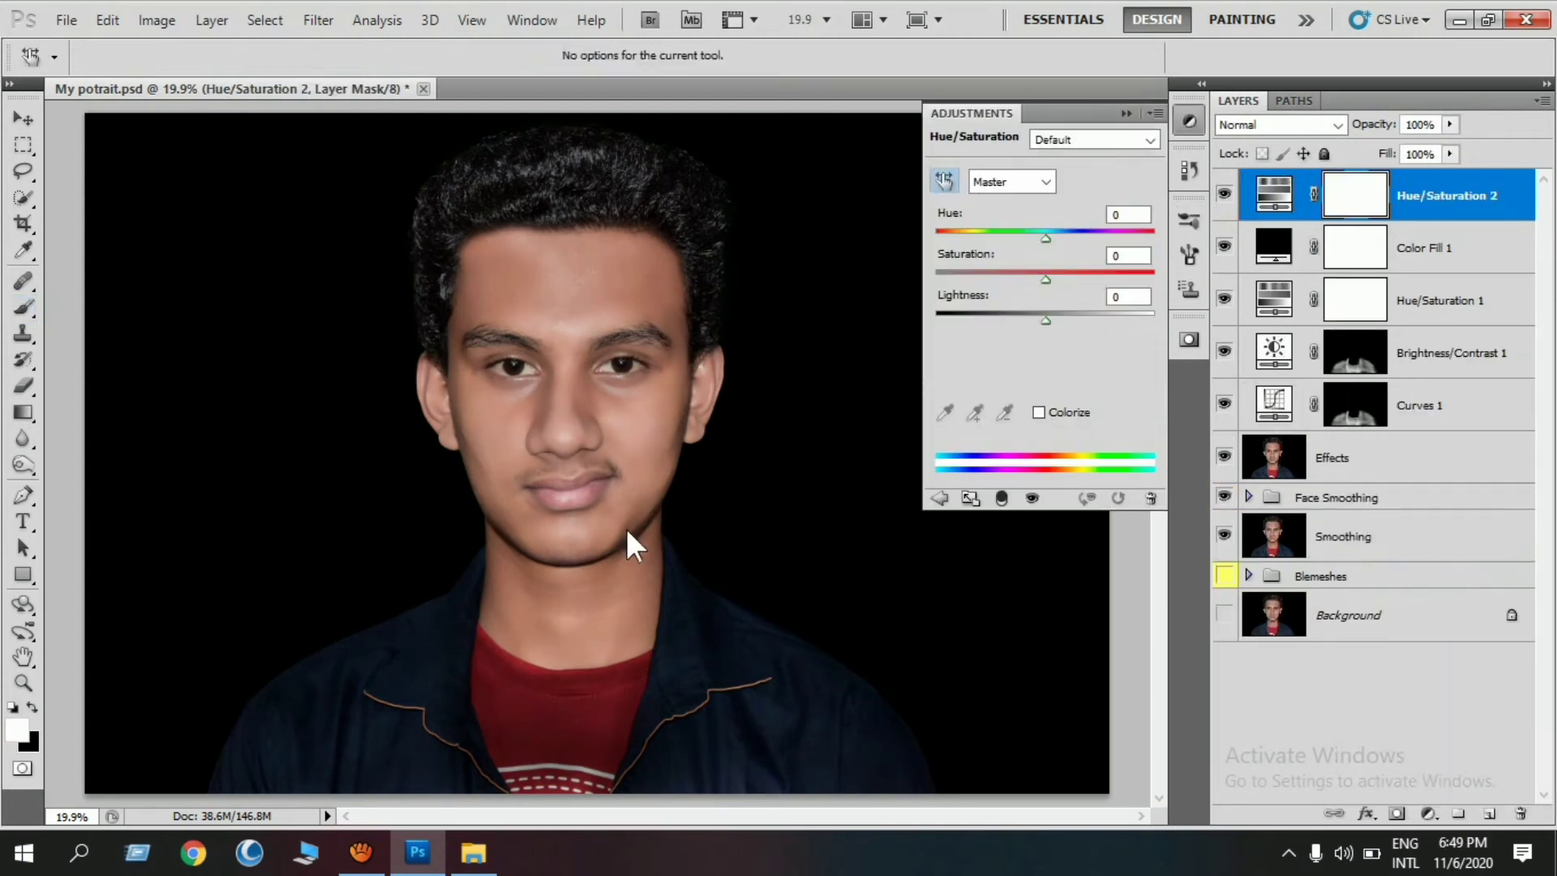
left_click(608, 696)
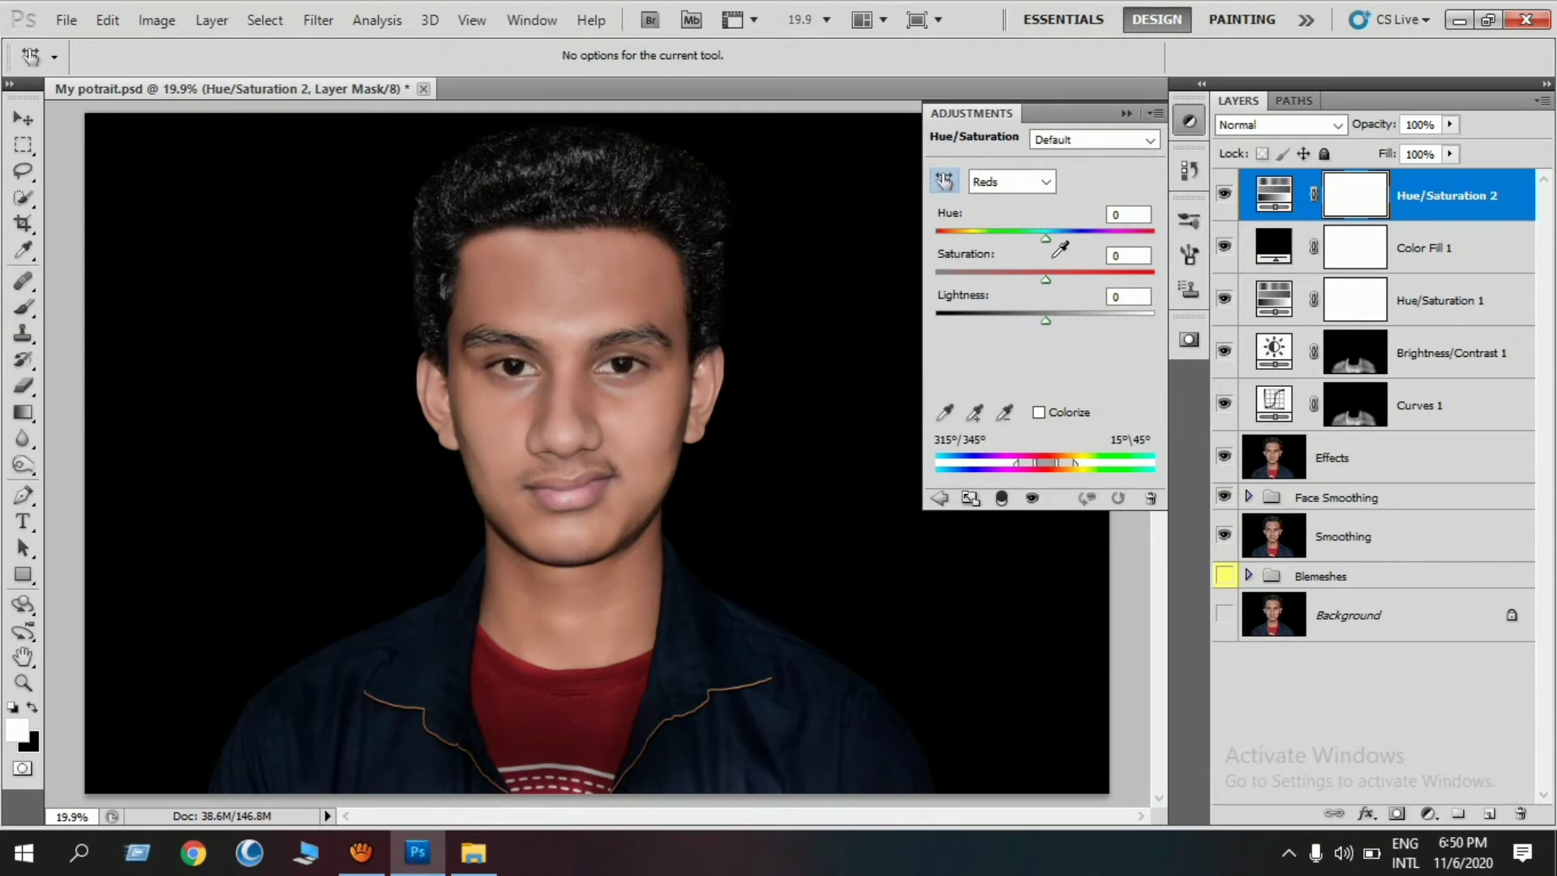
left_click_drag(1044, 276, 890, 280)
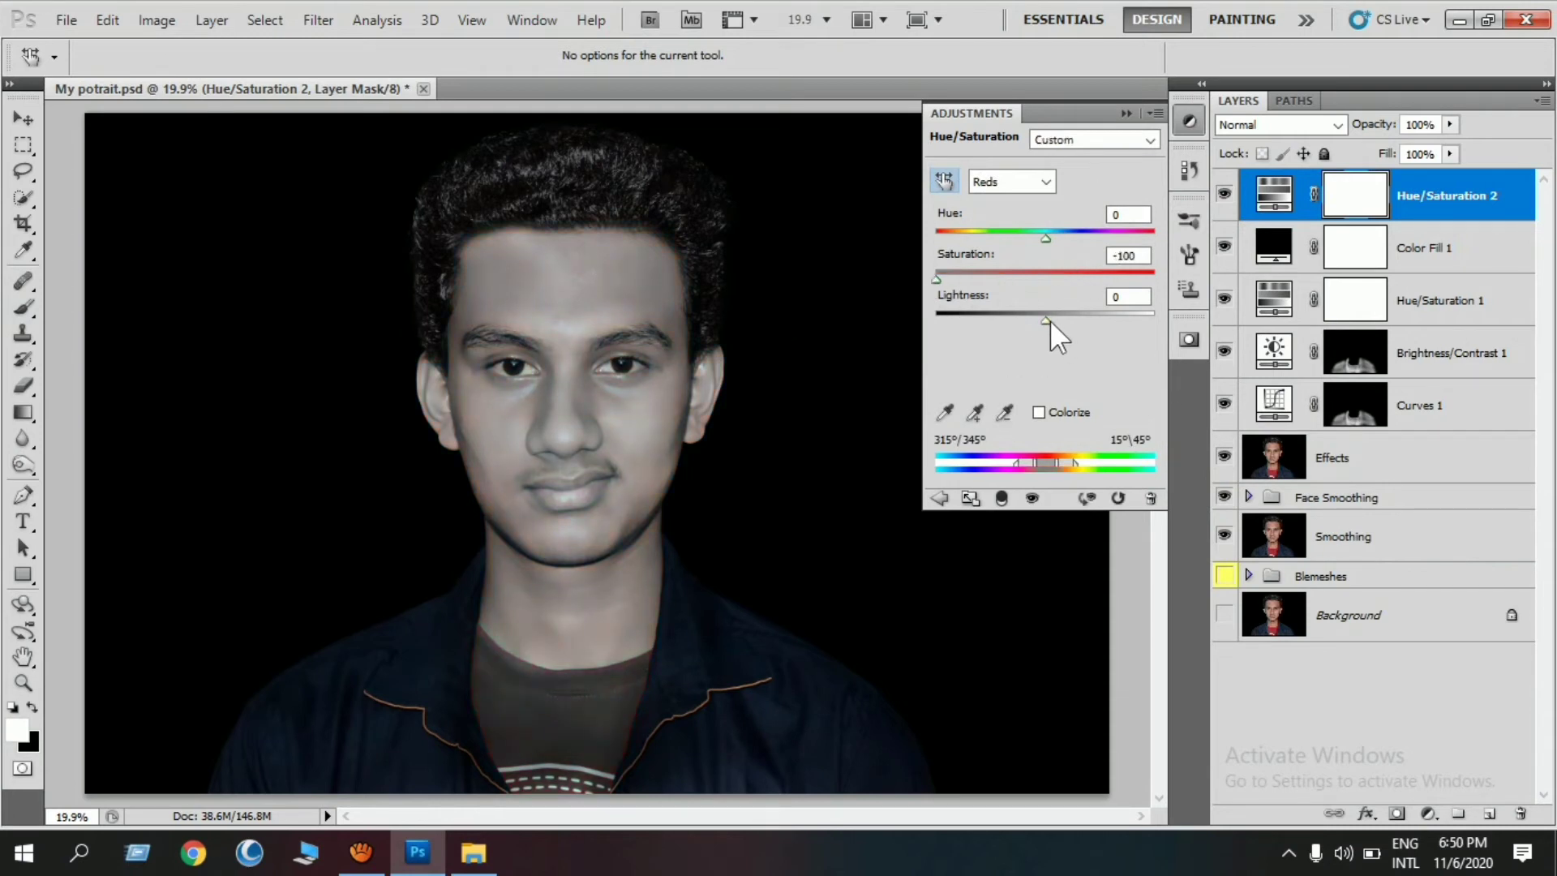
left_click_drag(1048, 319, 880, 327)
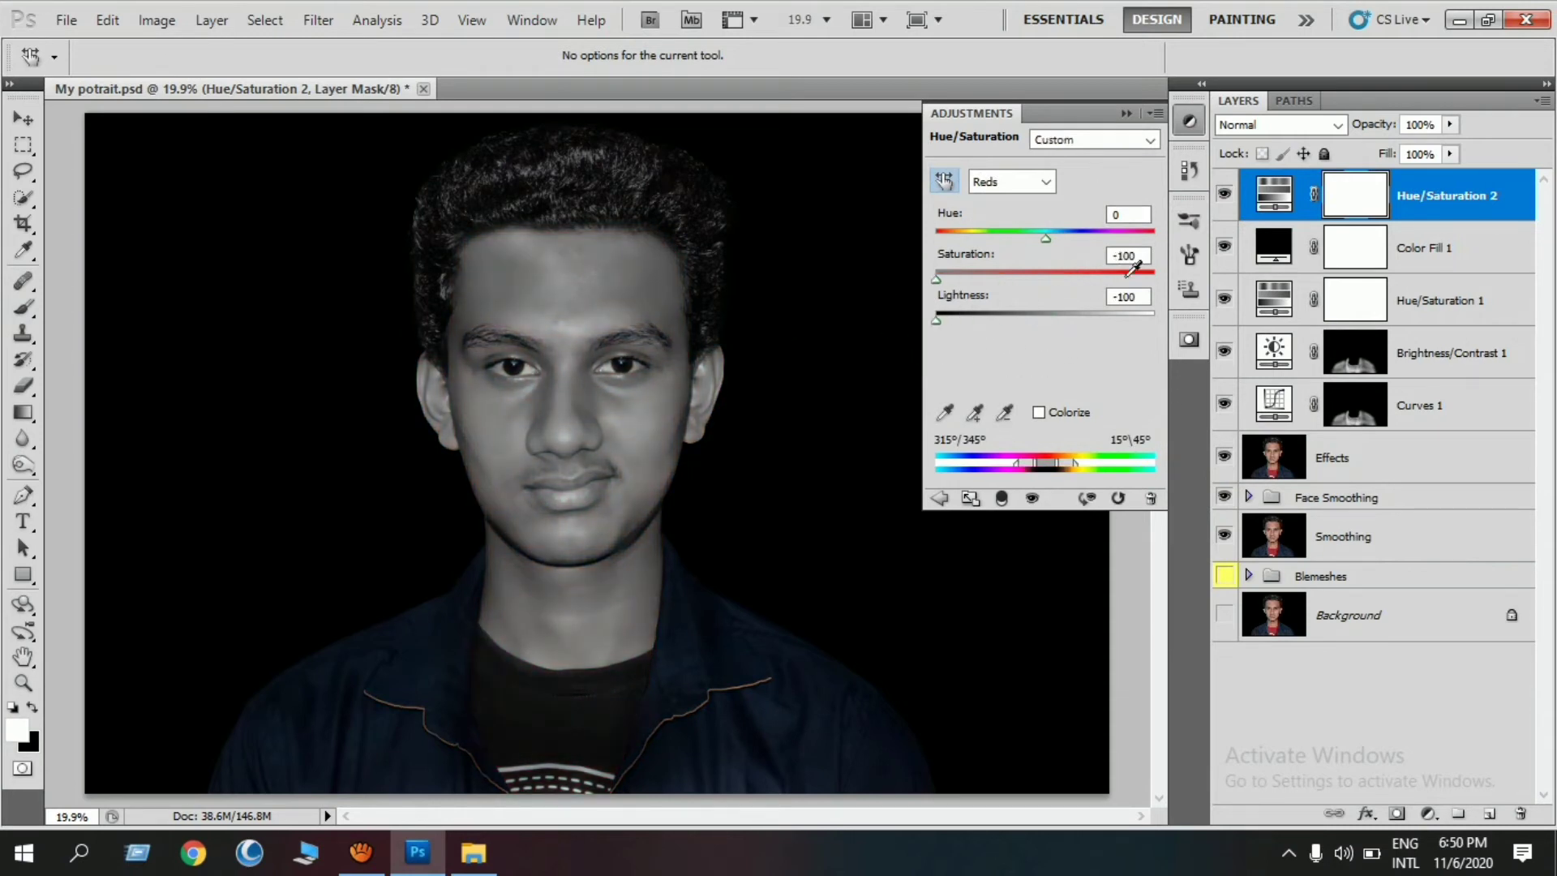
left_click(1126, 114)
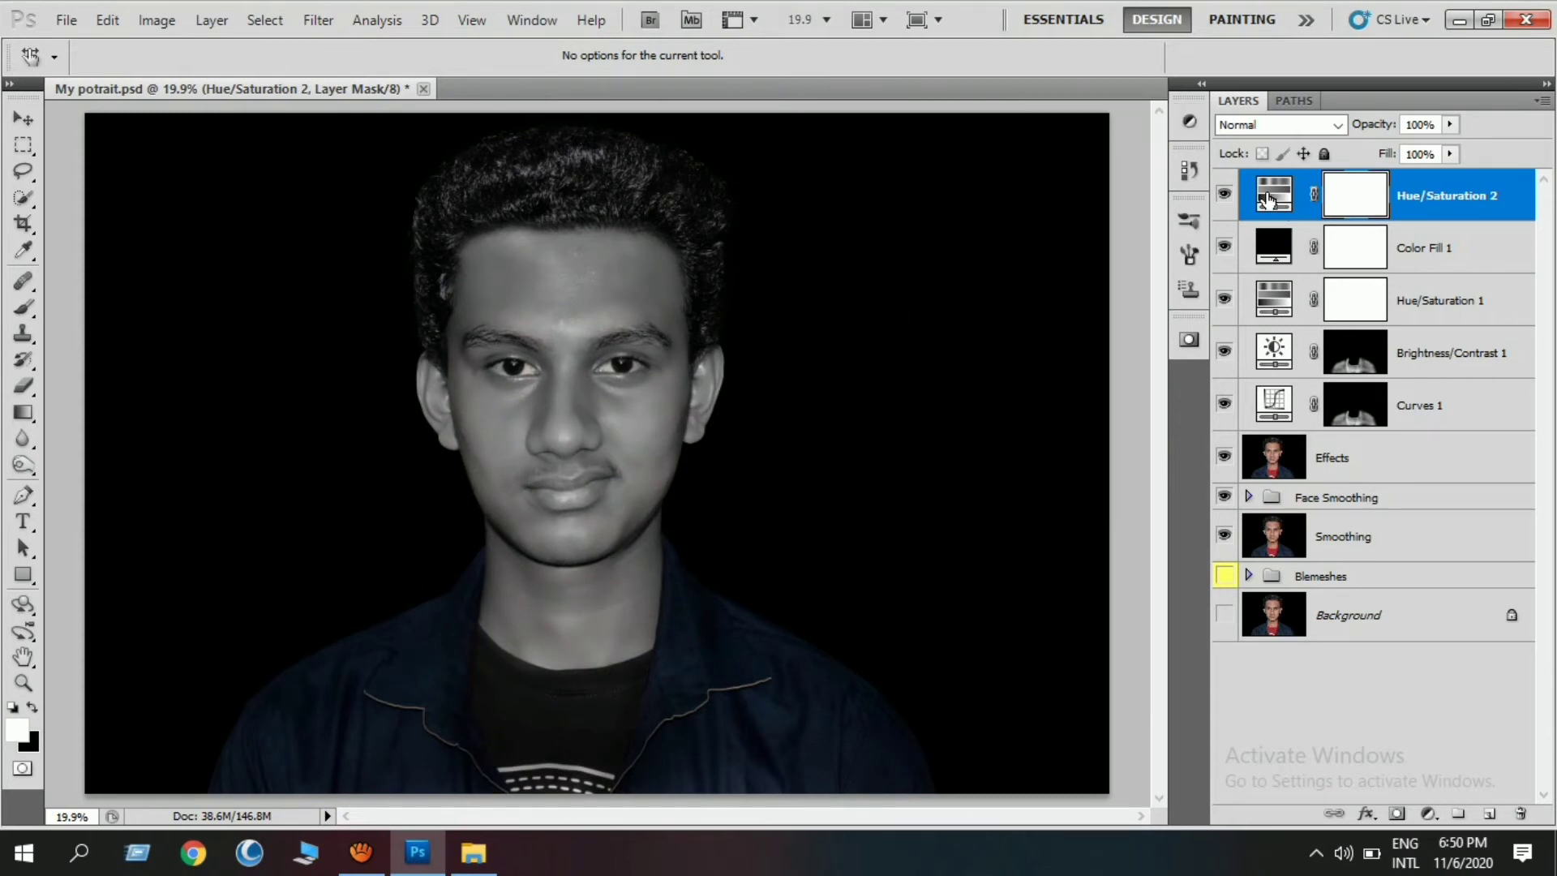
Lower Hue/Saturation 2 to 60% opacity and compare the result
left_click(1448, 124)
left_click_drag(1449, 146, 1399, 157)
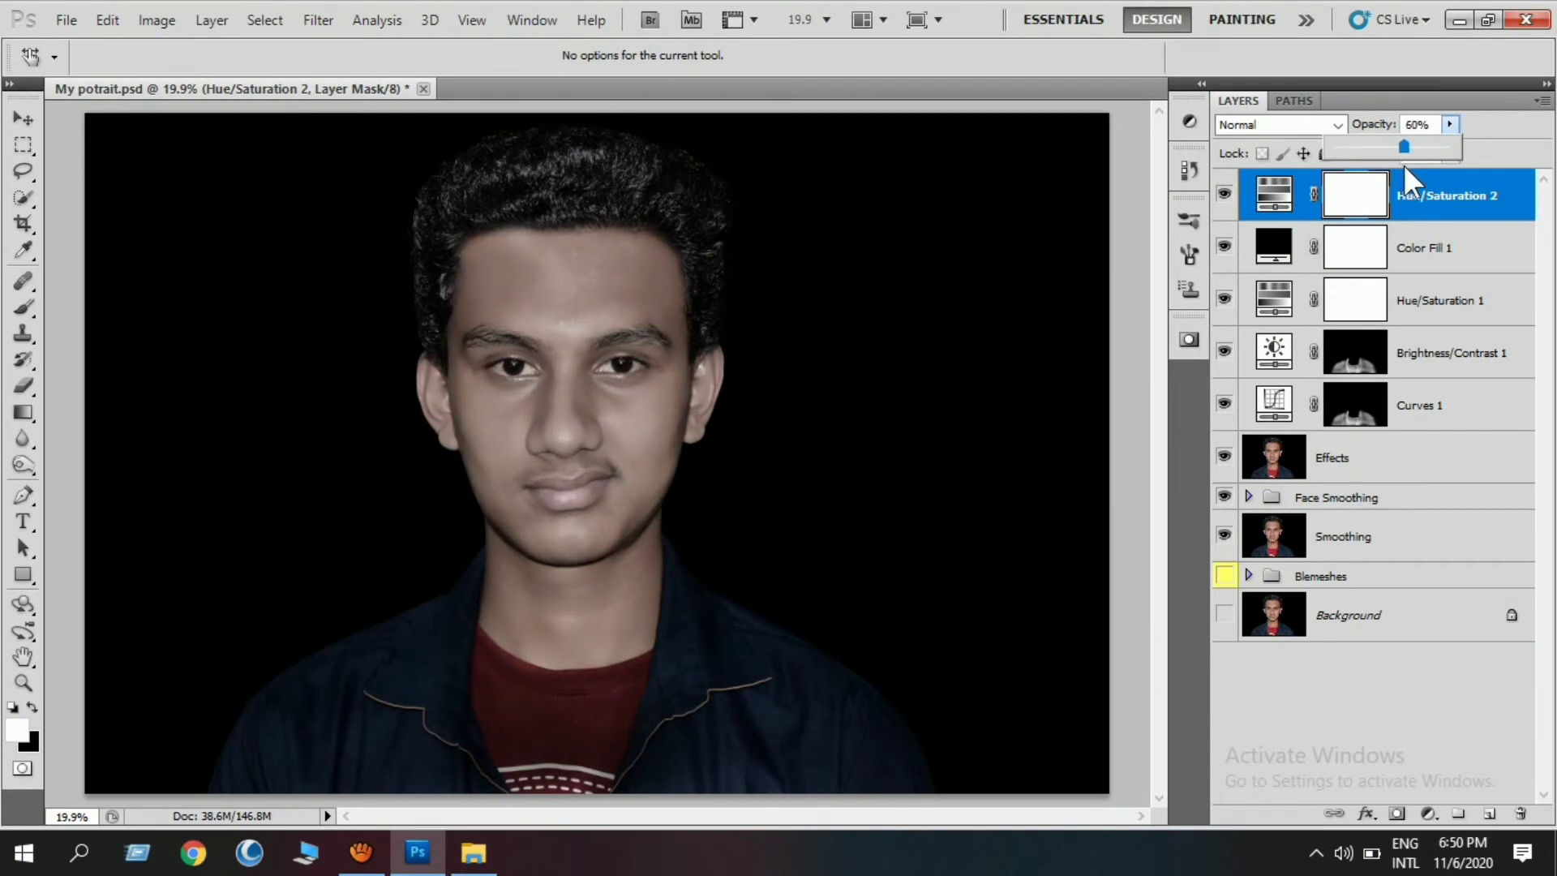
left_click(1226, 195)
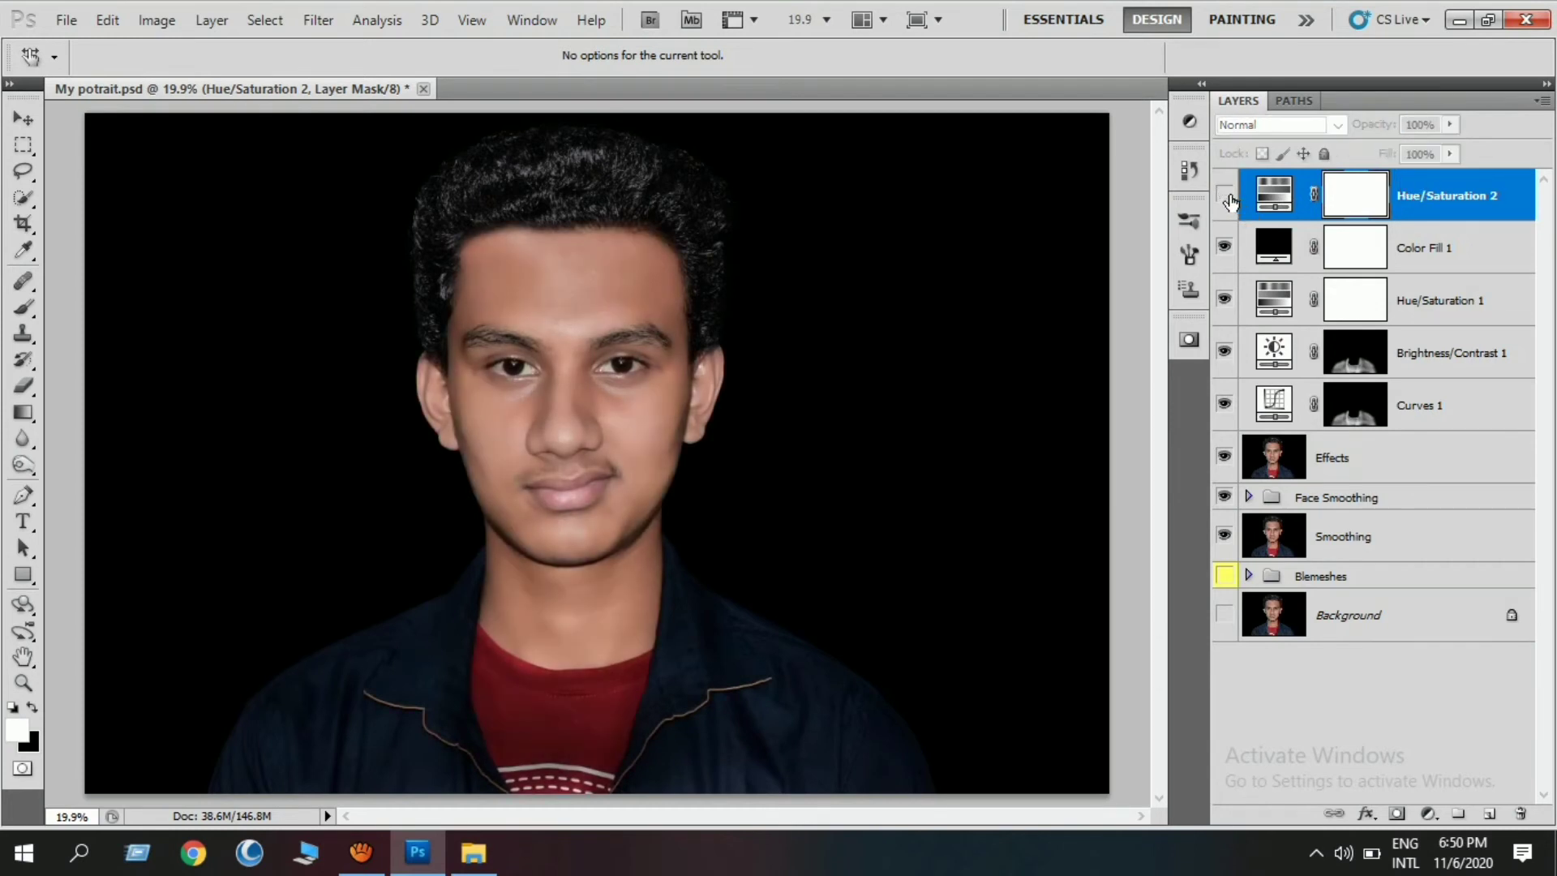
left_click(1226, 194)
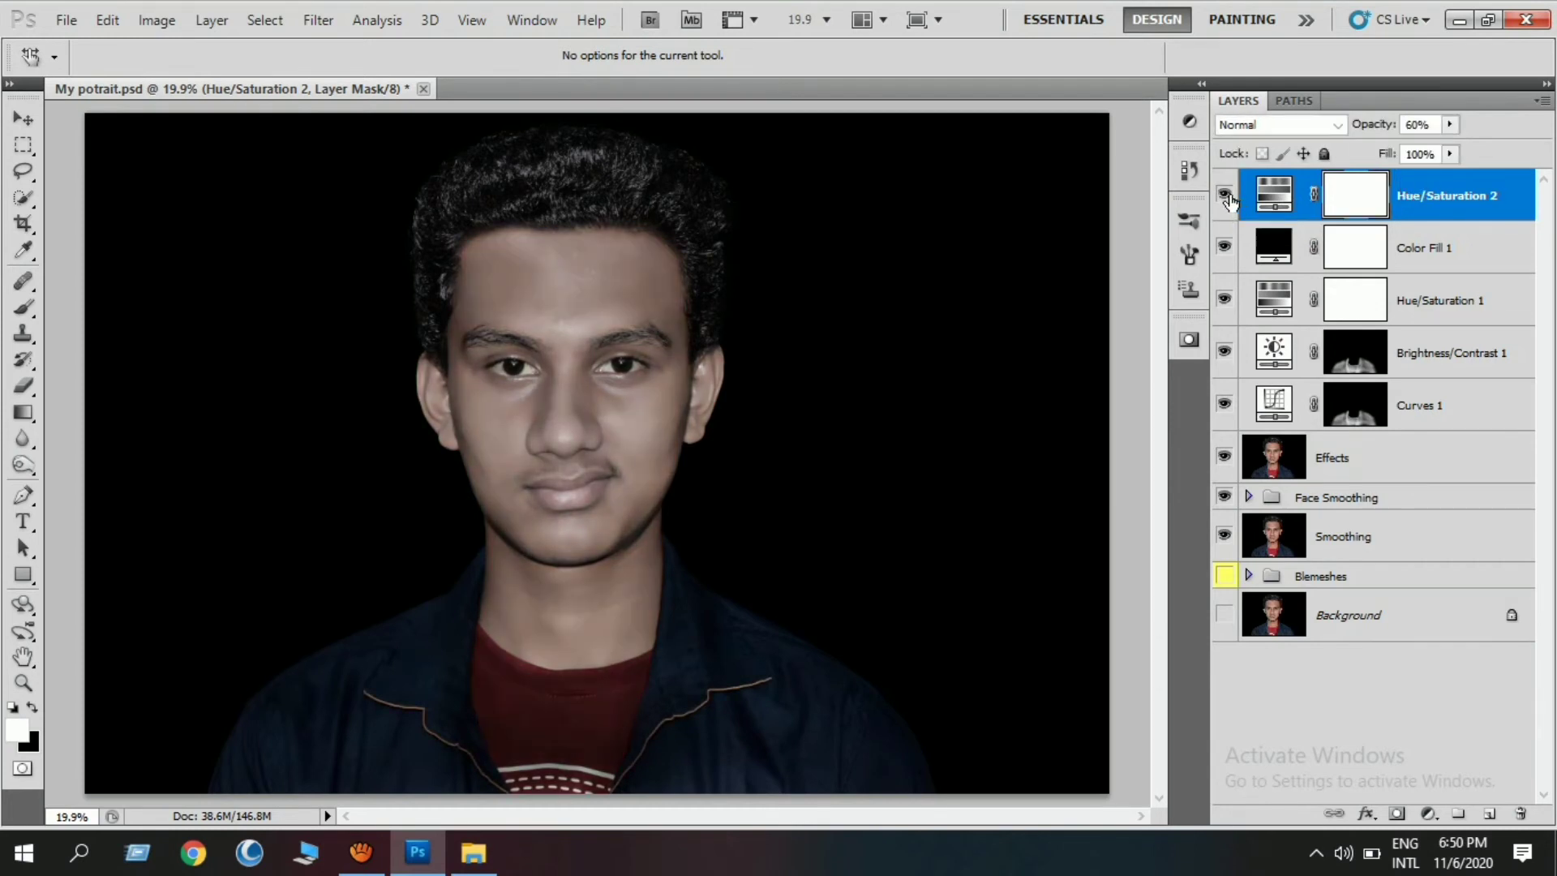
Split the Underlying Layer Blend If slider to 49/138 in Blending Options
right_click(1397, 197)
left_click(1466, 218)
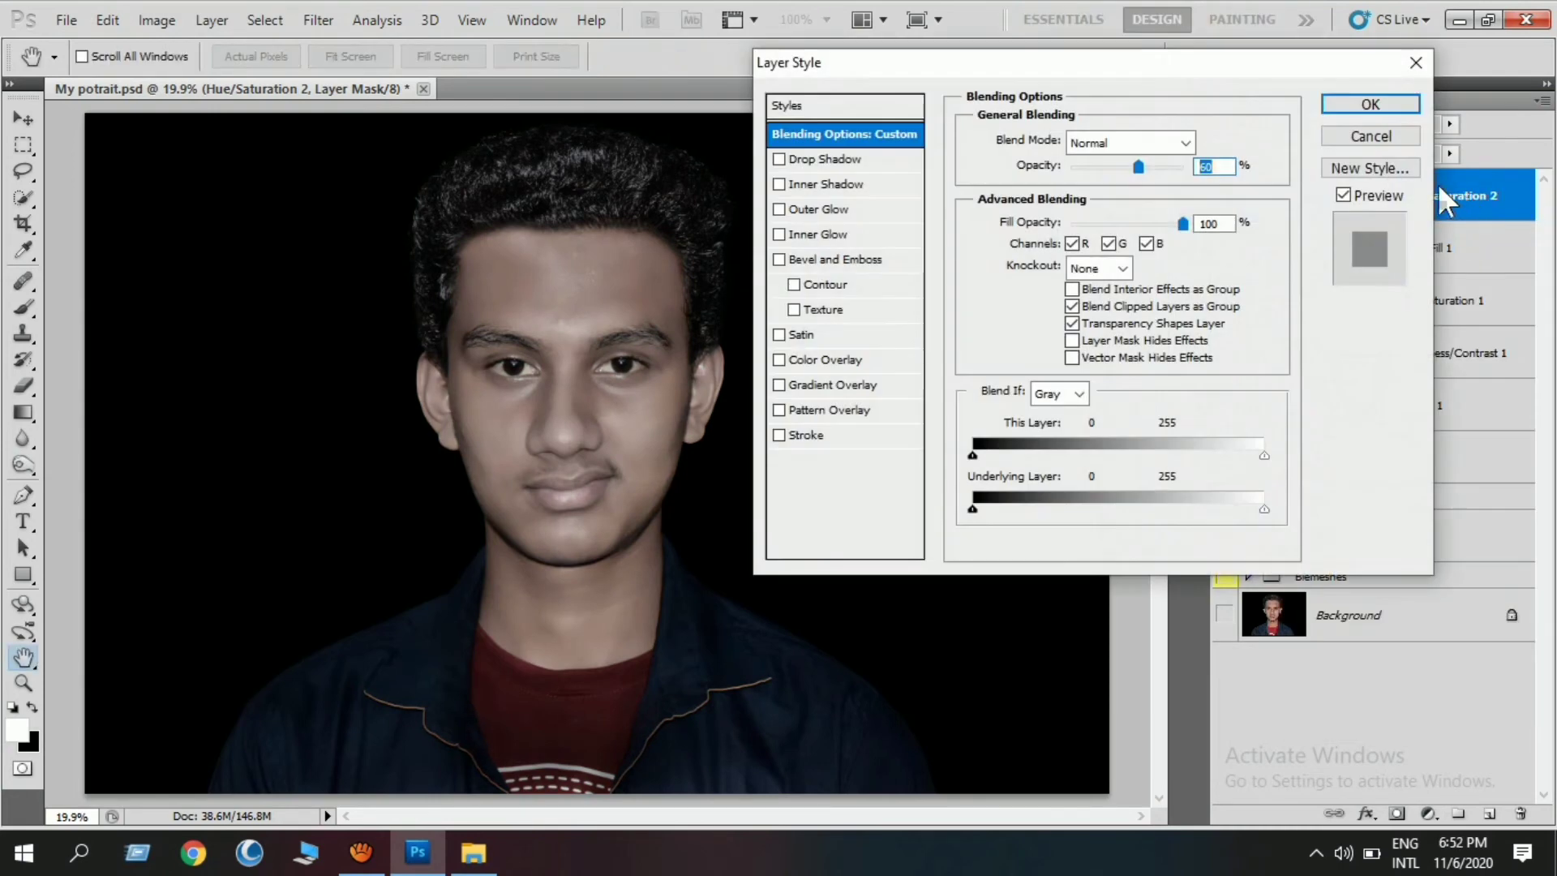
left_click_drag(1264, 509, 1030, 519)
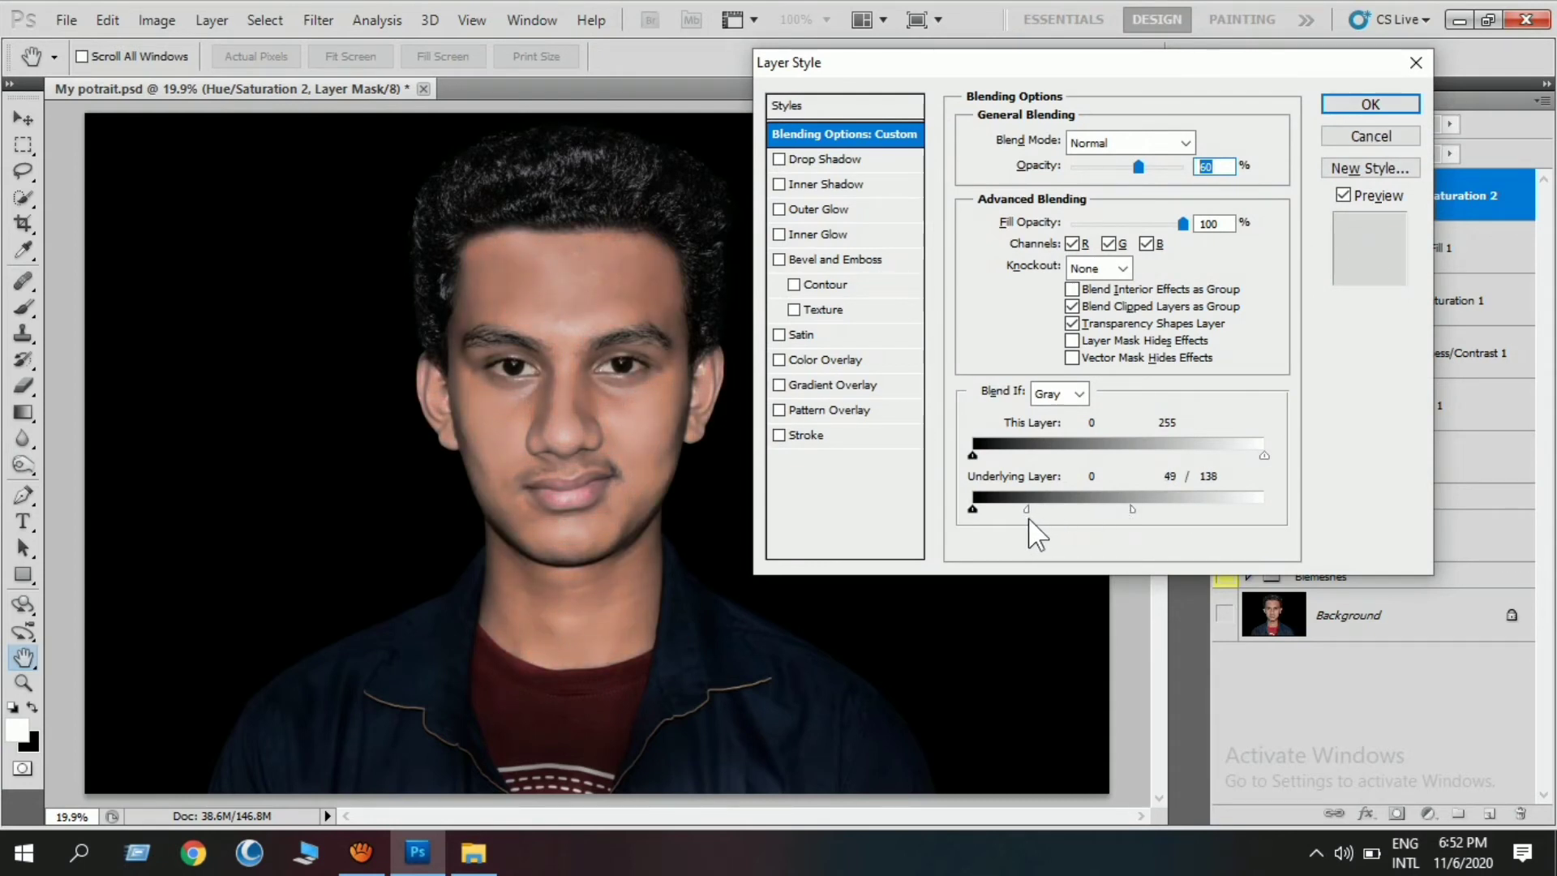
left_click(1371, 104)
left_click(1224, 197)
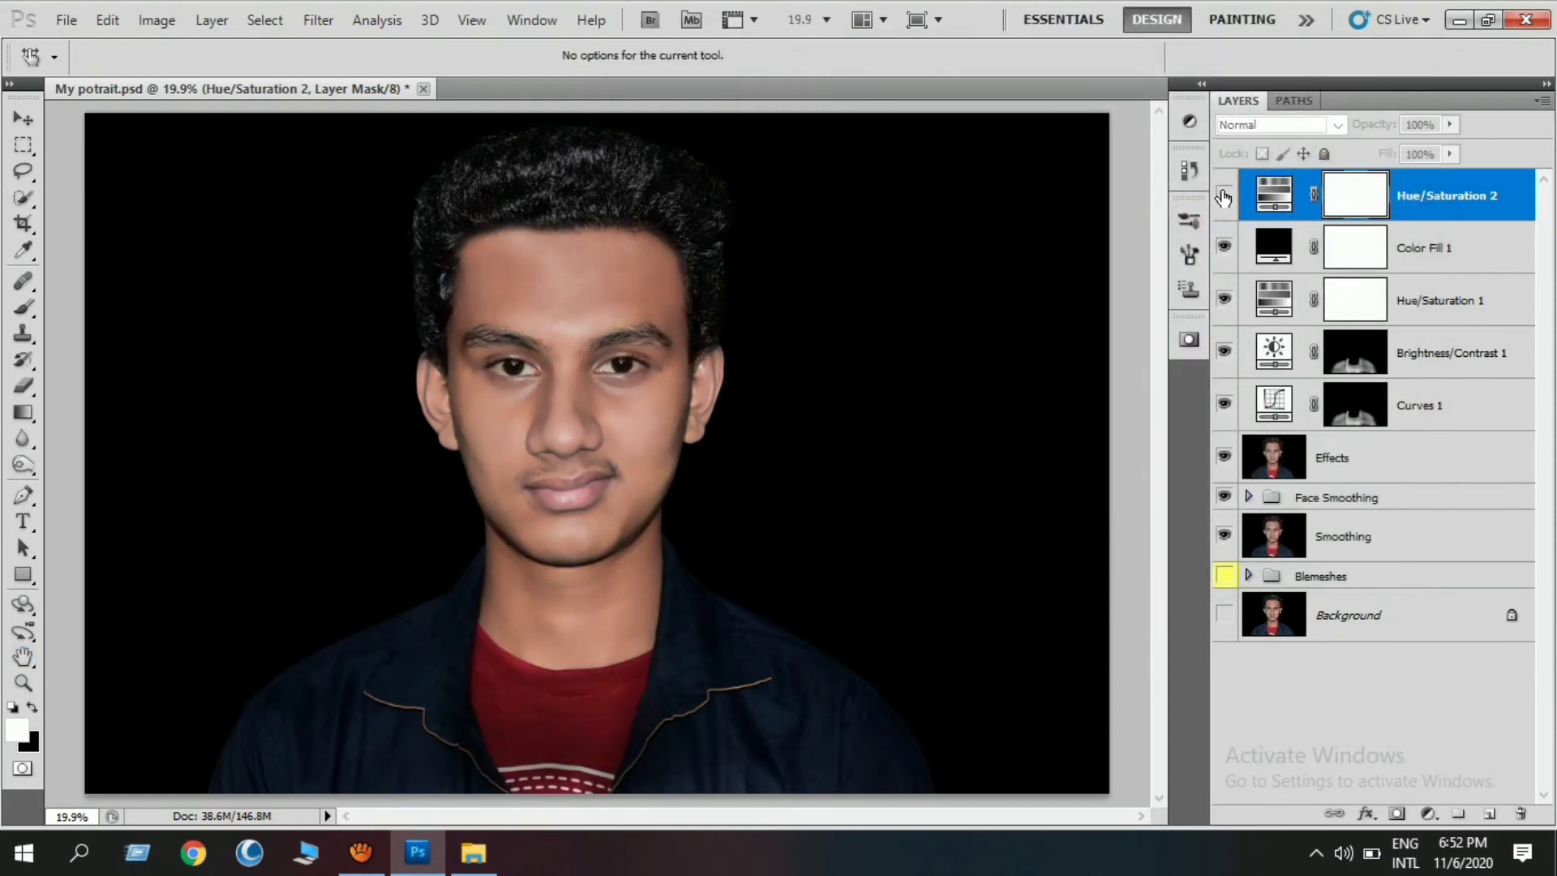
left_click(1428, 814)
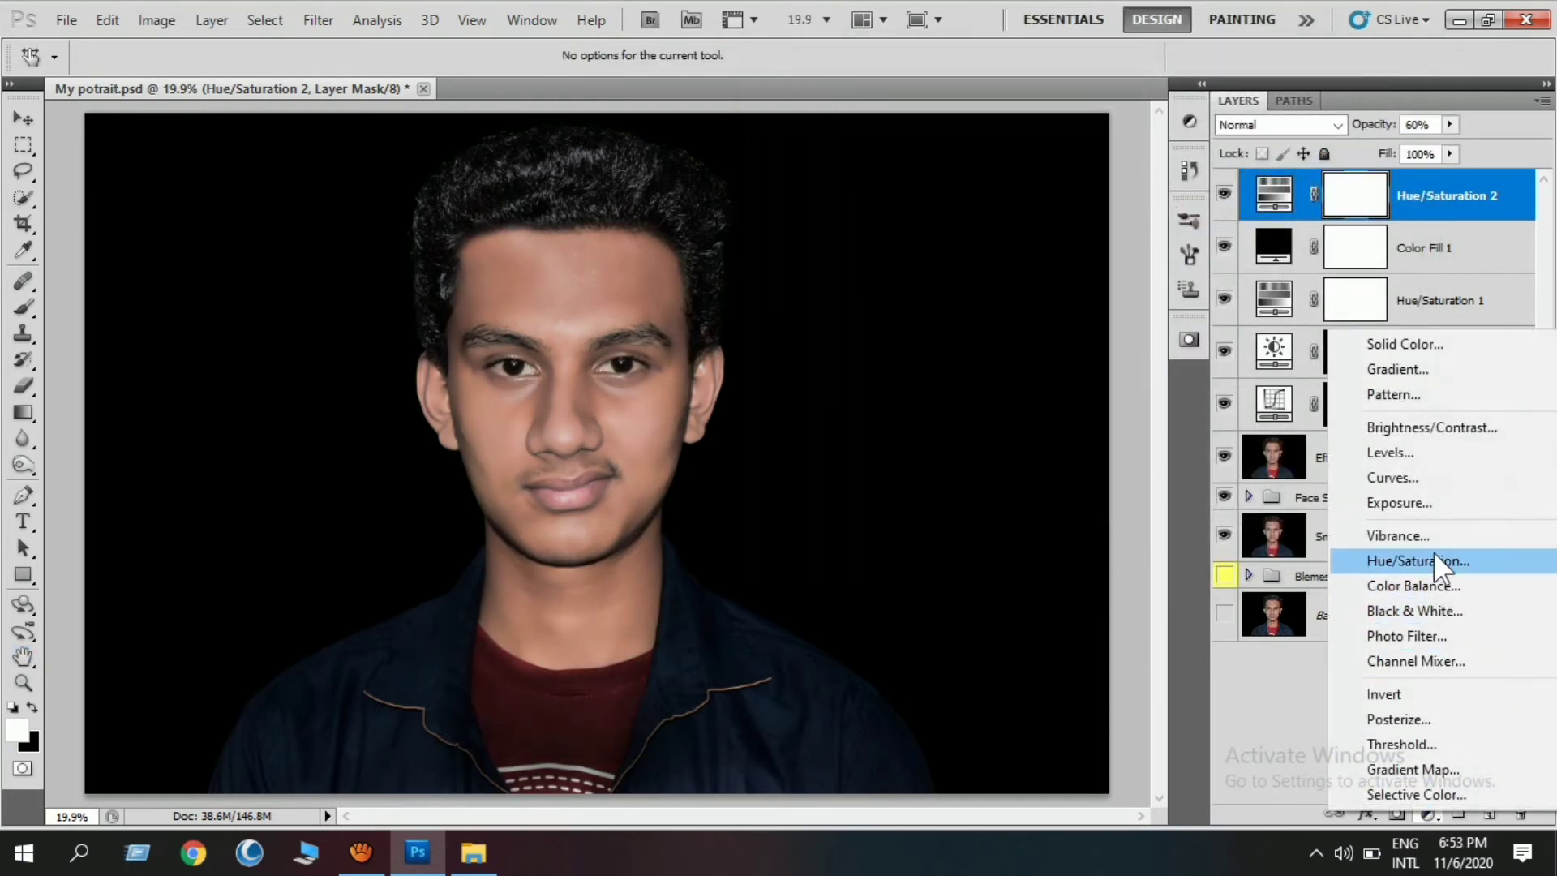
Add a gradient fill layer using the Black, White preset and adjust its angle
left_click(1419, 362)
left_click_drag(806, 207, 1054, 199)
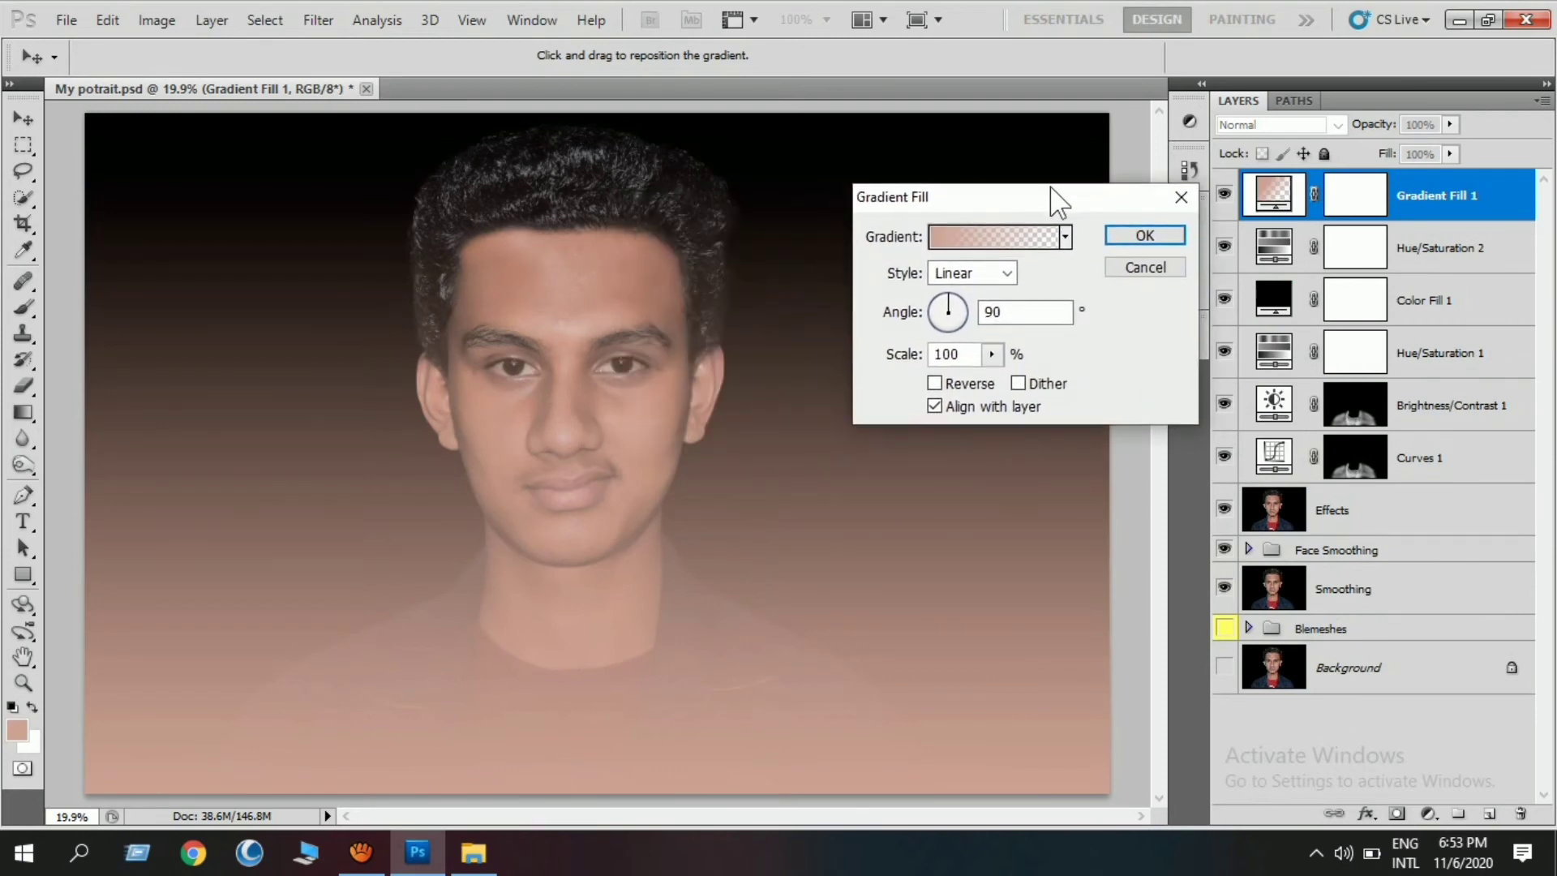
left_click(1029, 238)
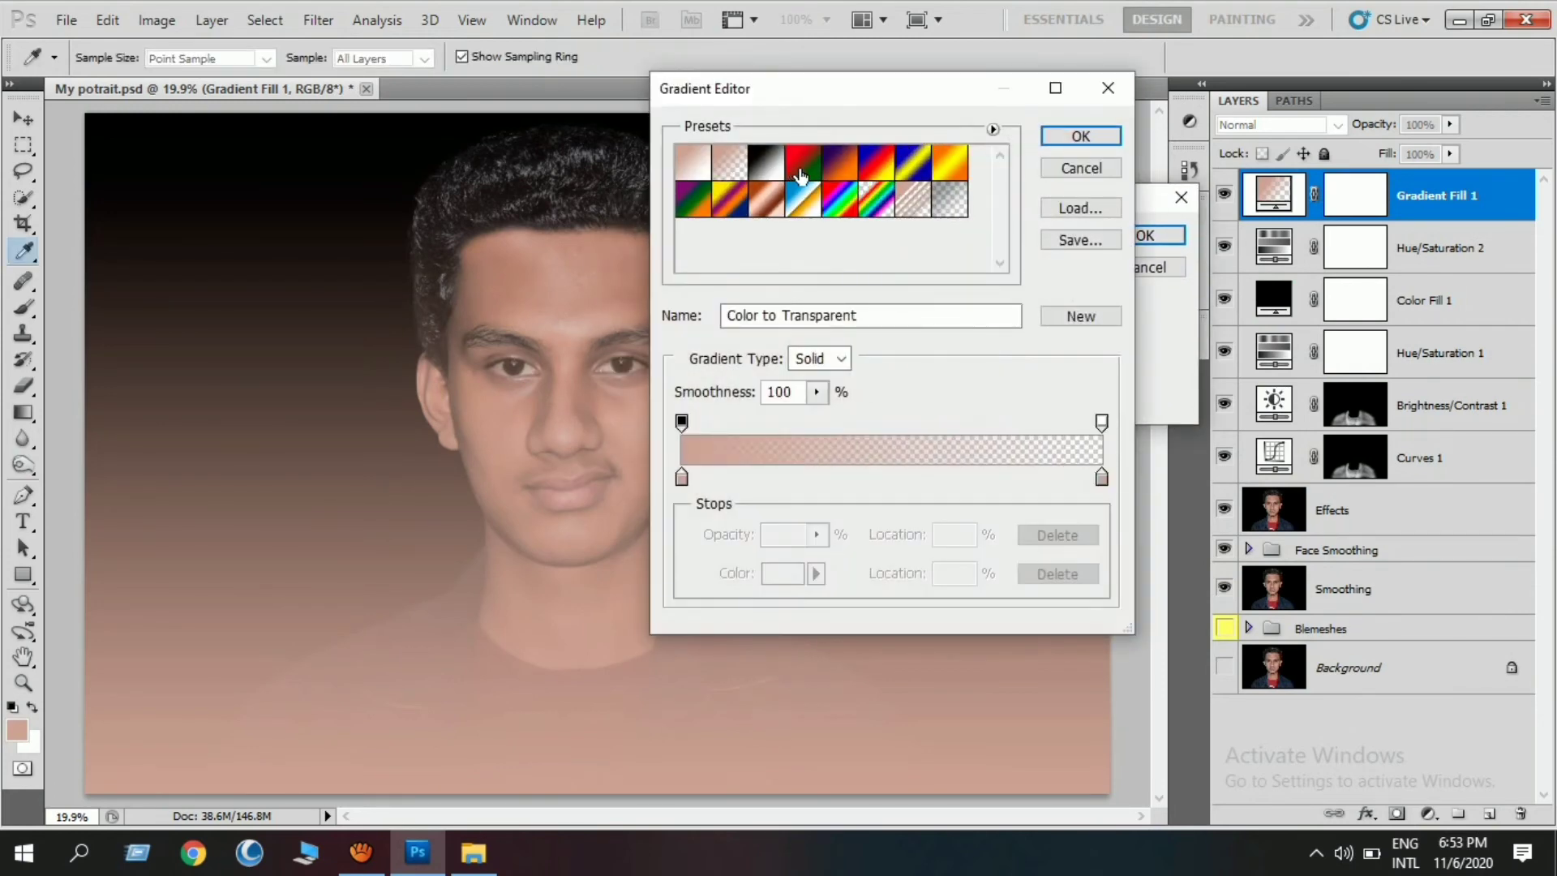
left_click(776, 172)
left_click(1080, 135)
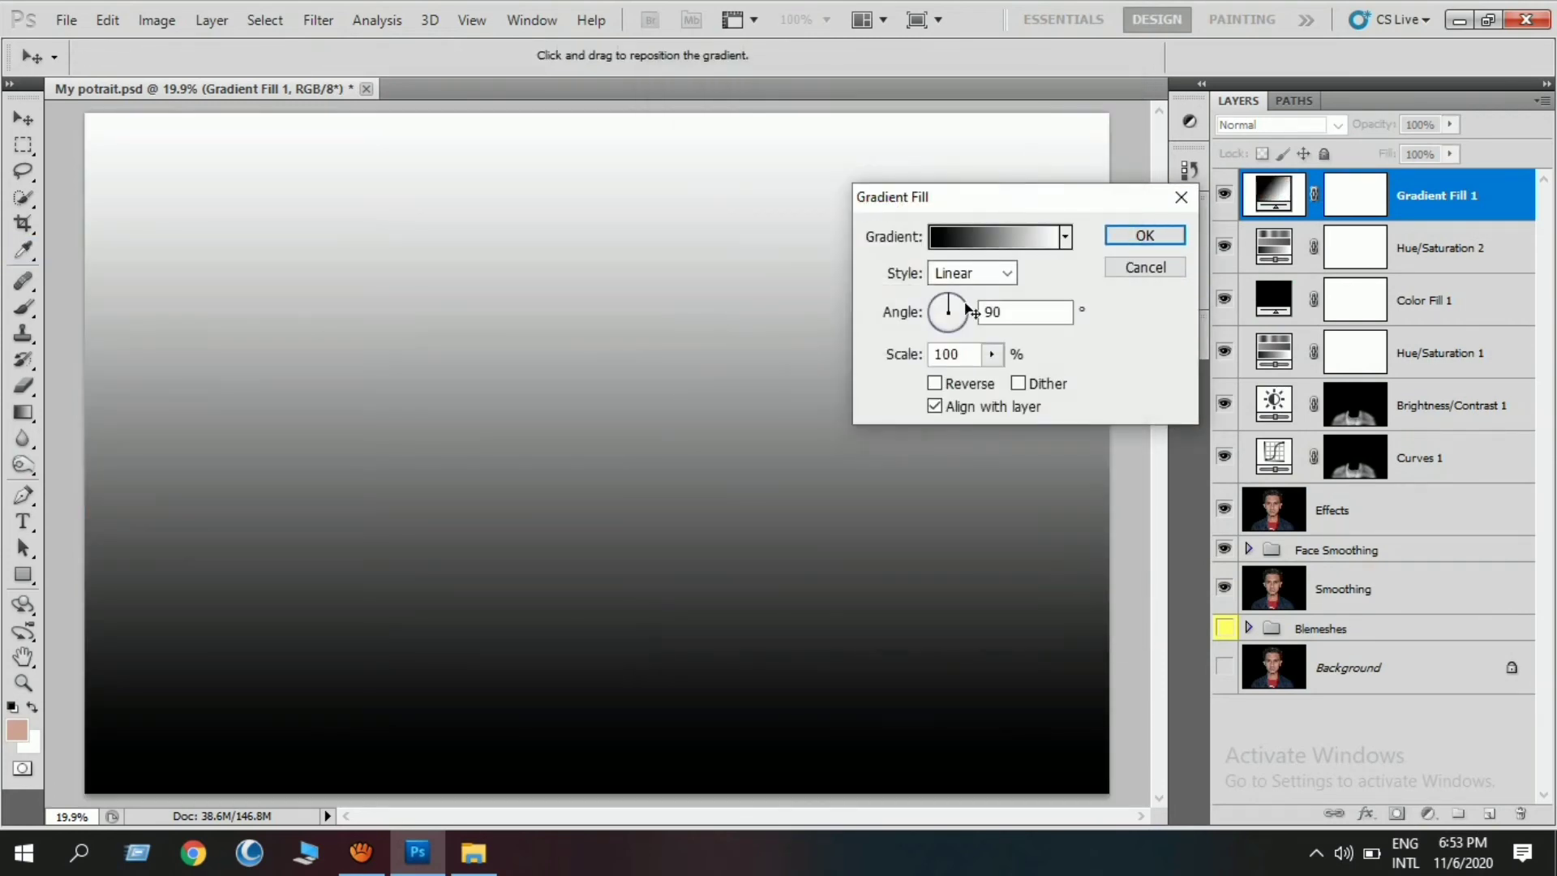
left_click(973, 316)
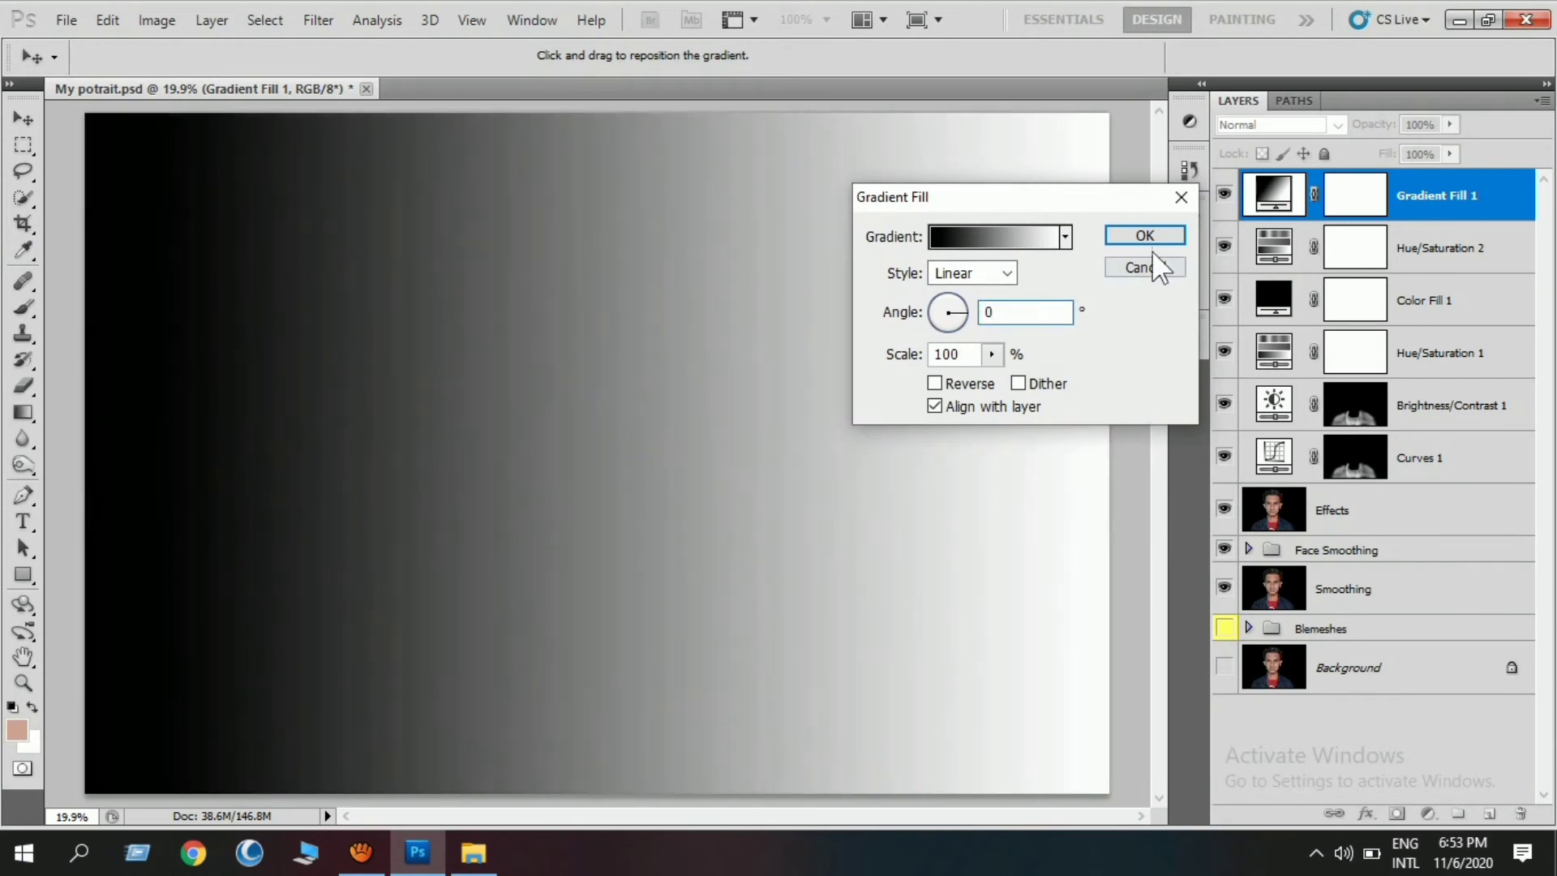
Change the gradient's right stop colour to #2bc3d1
left_click(1031, 237)
left_click(1101, 480)
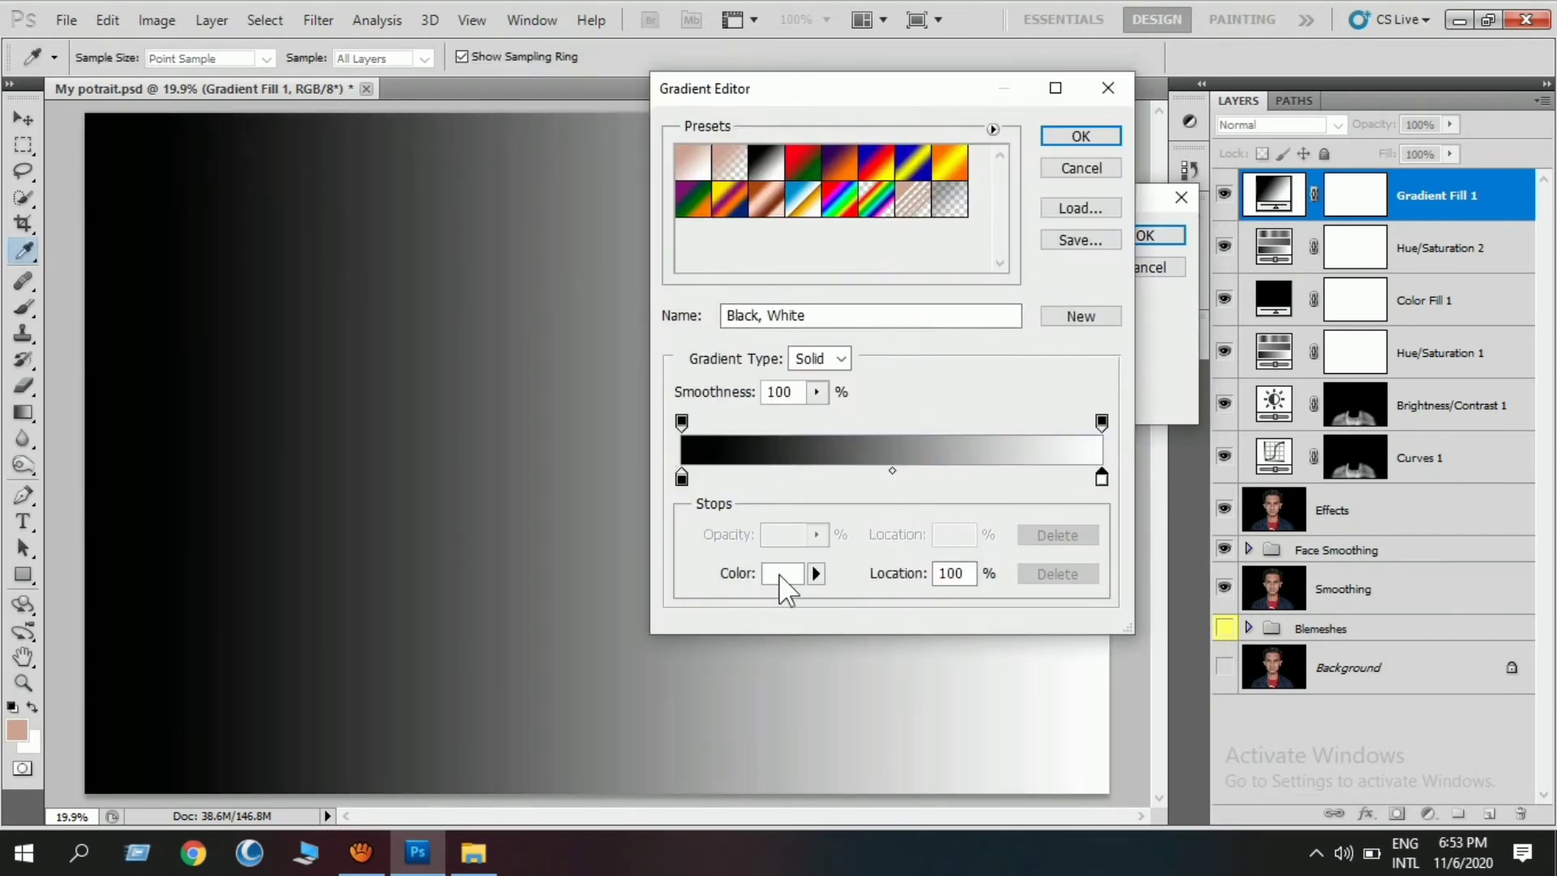
left_click(782, 574)
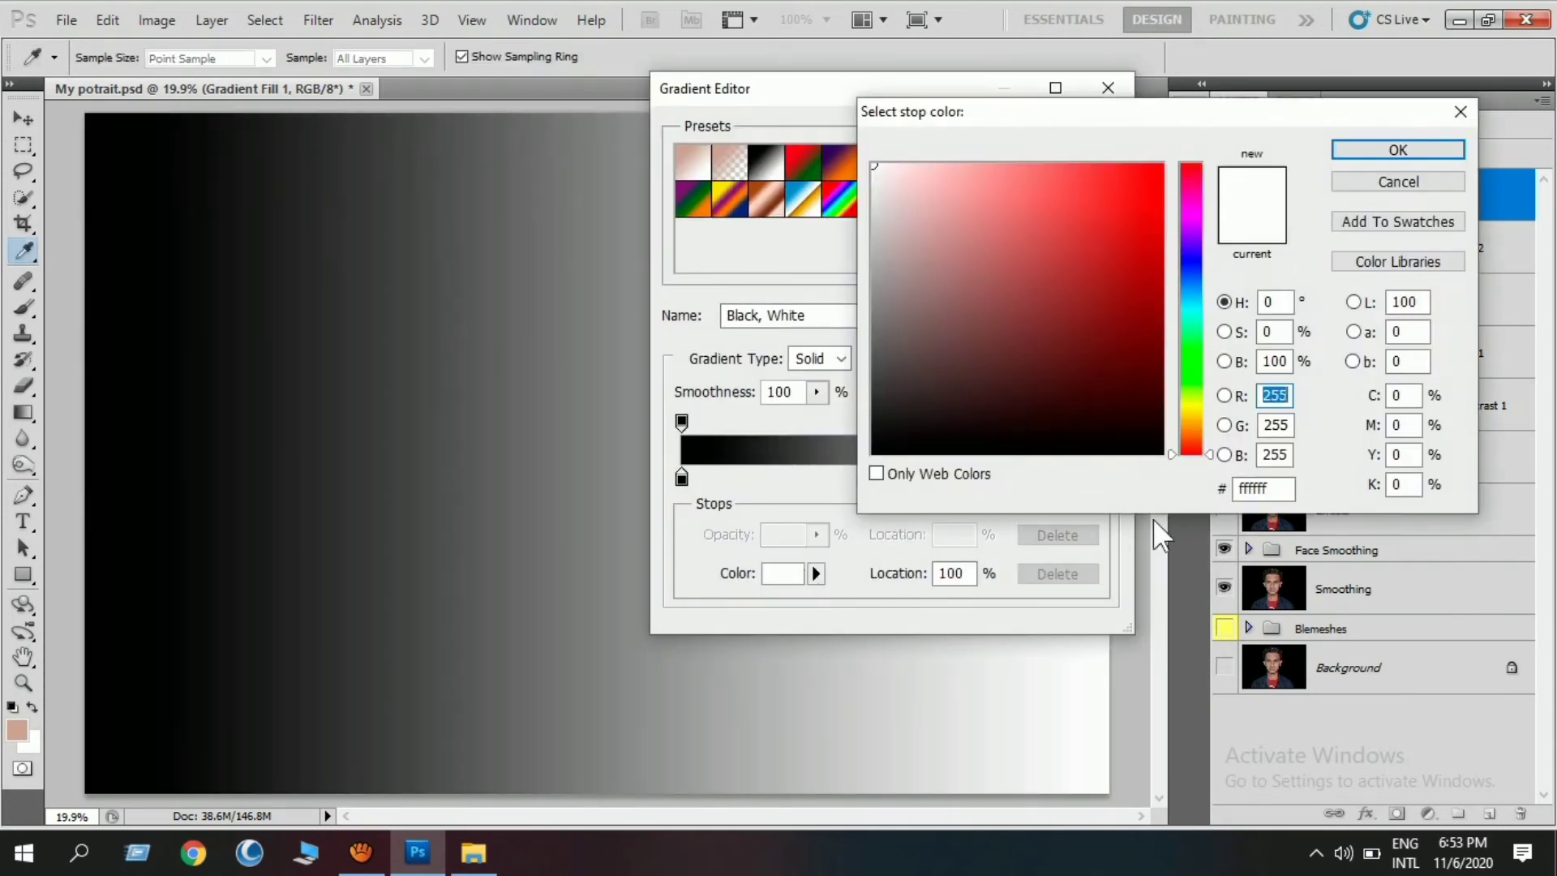
left_click(1253, 488)
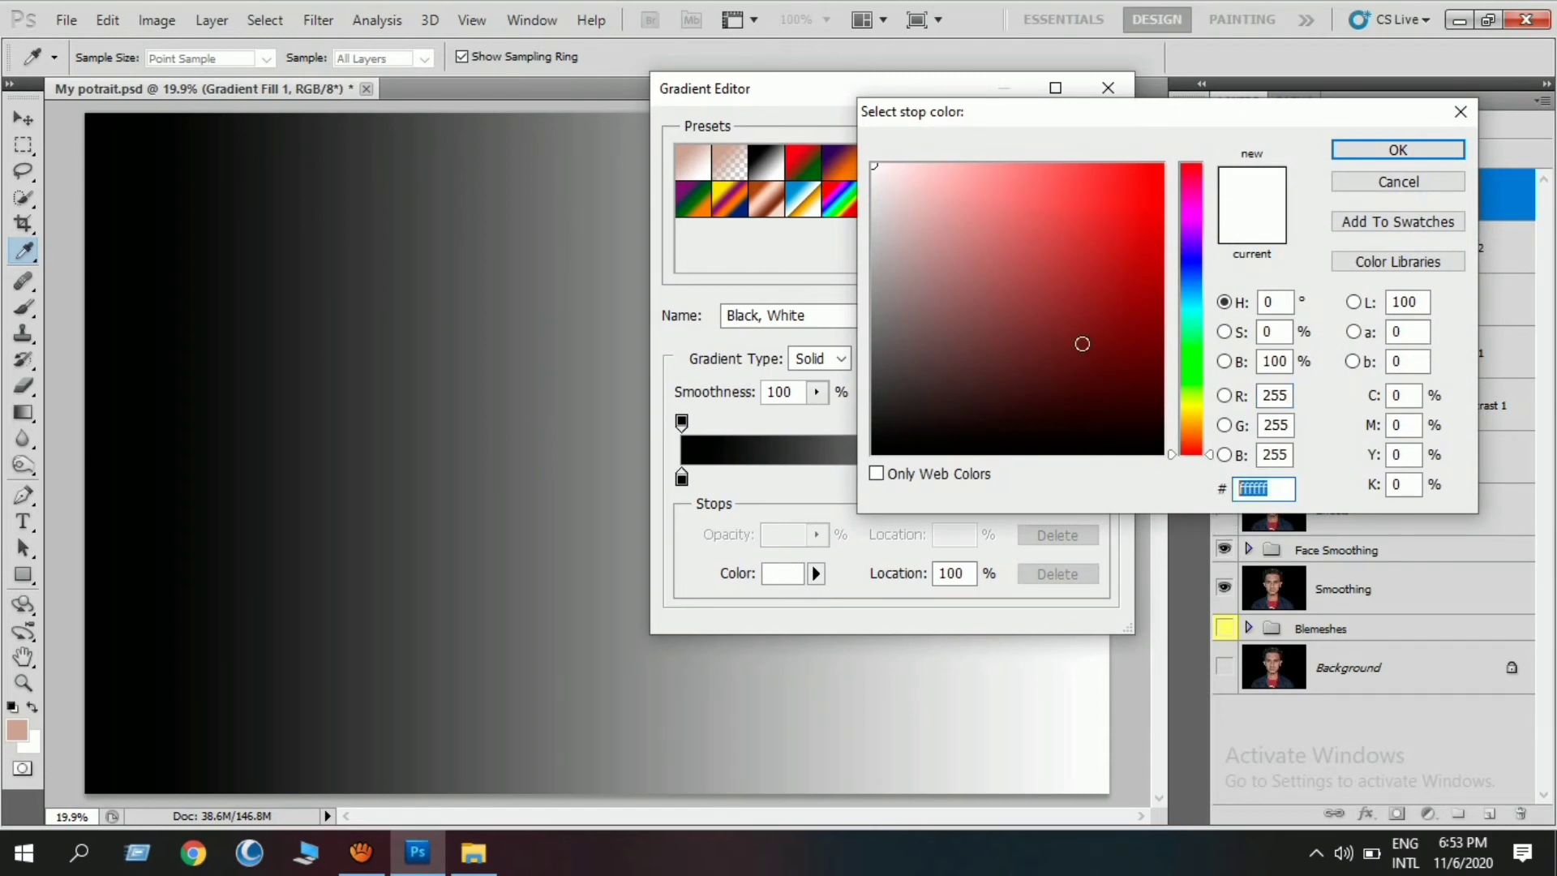
type("2bc3")
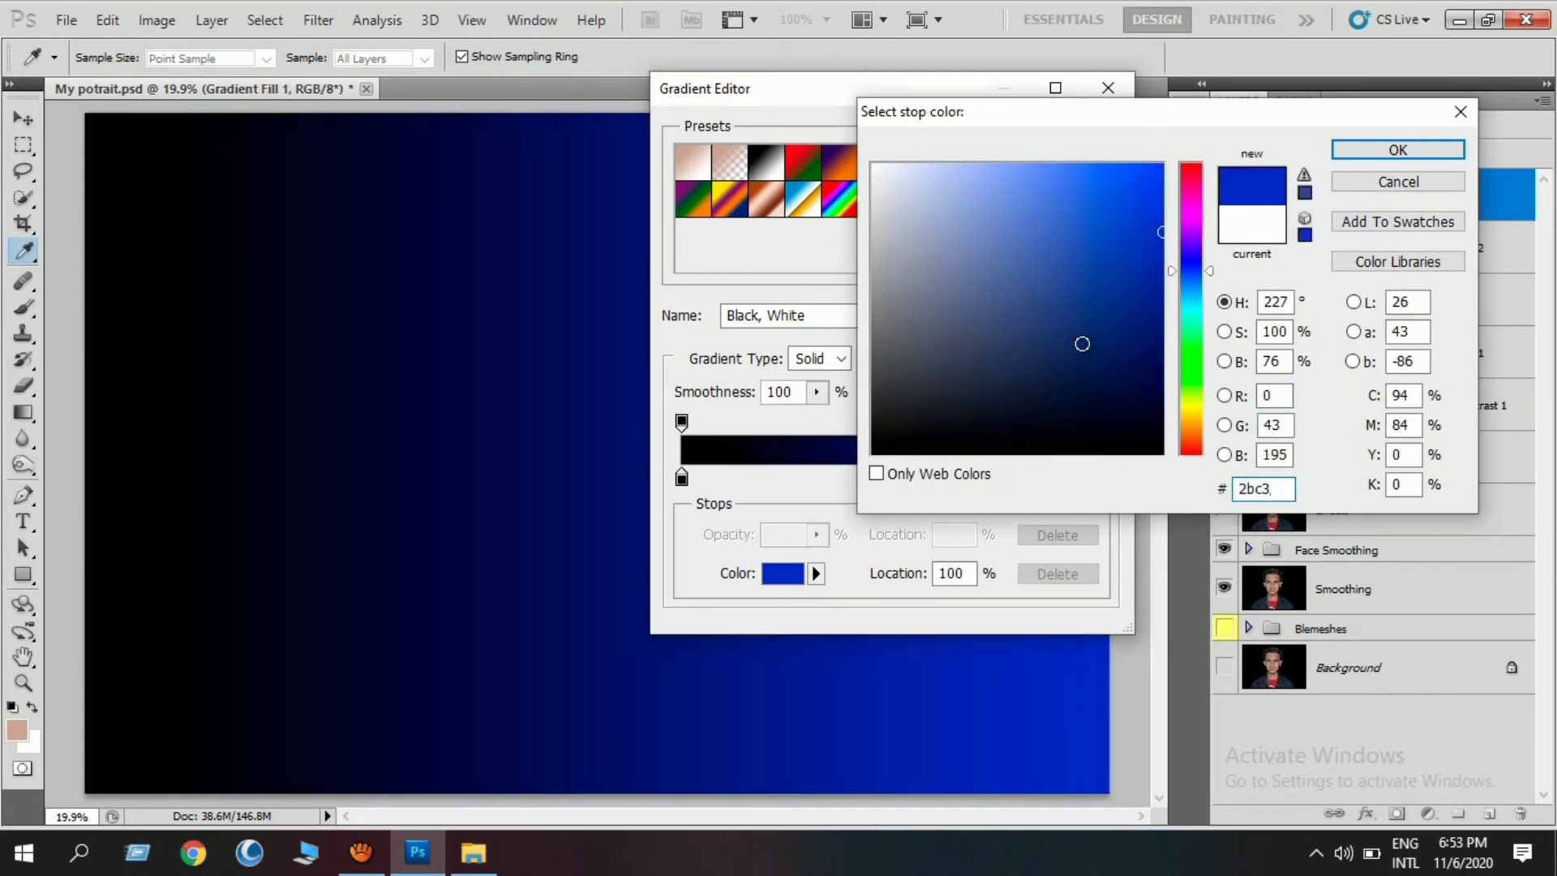
type("d1")
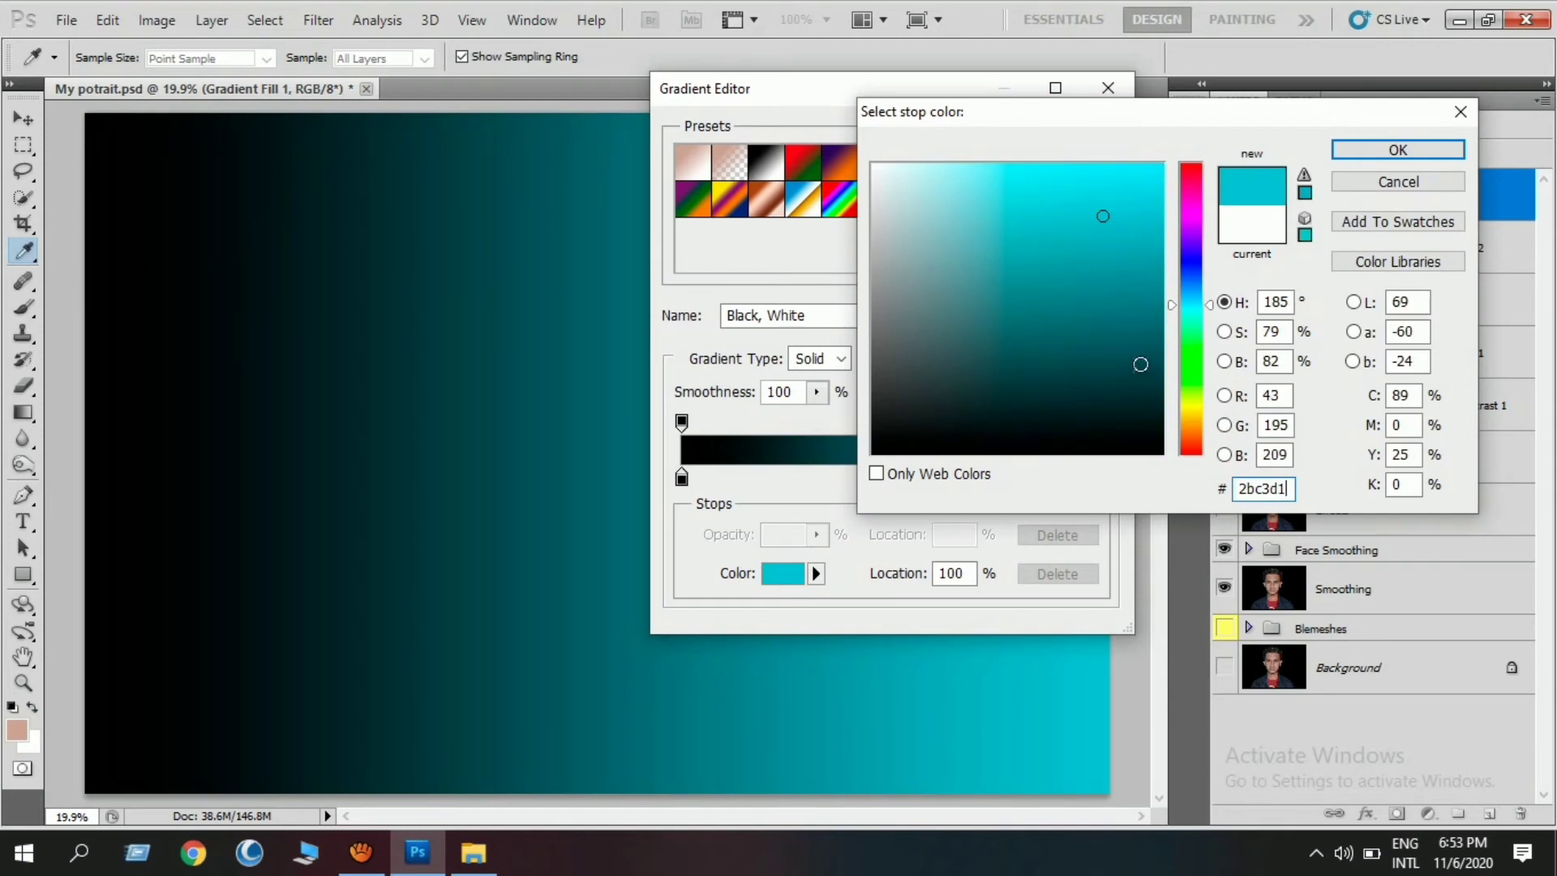
left_click(1392, 151)
Set the left stop to #cc3737 and apply the red-to-cyan gradient fill
left_click(682, 478)
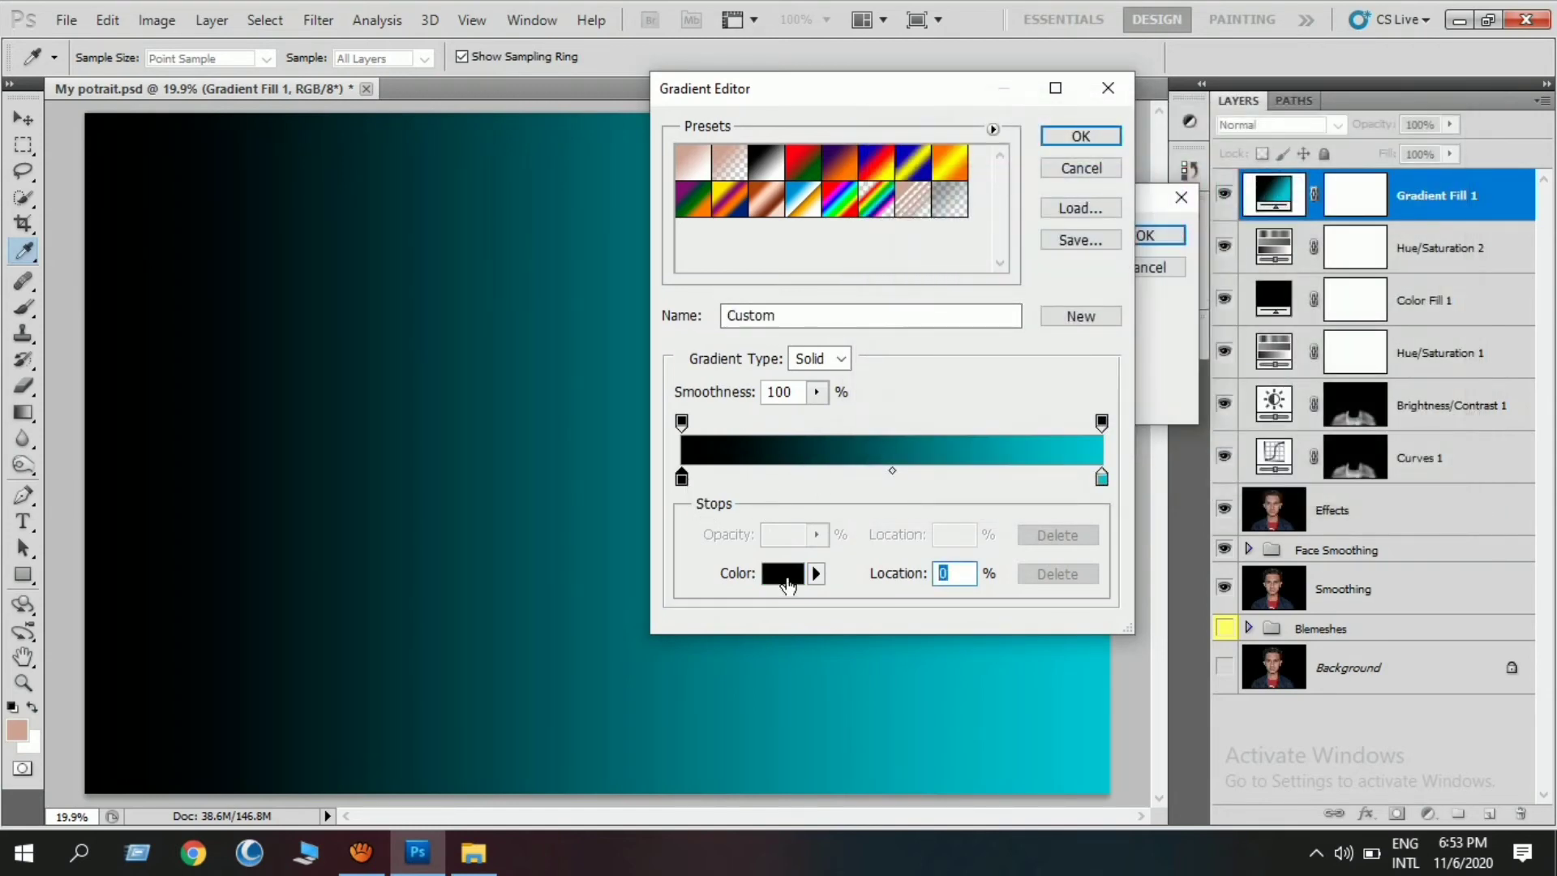
left_click(788, 577)
type("c")
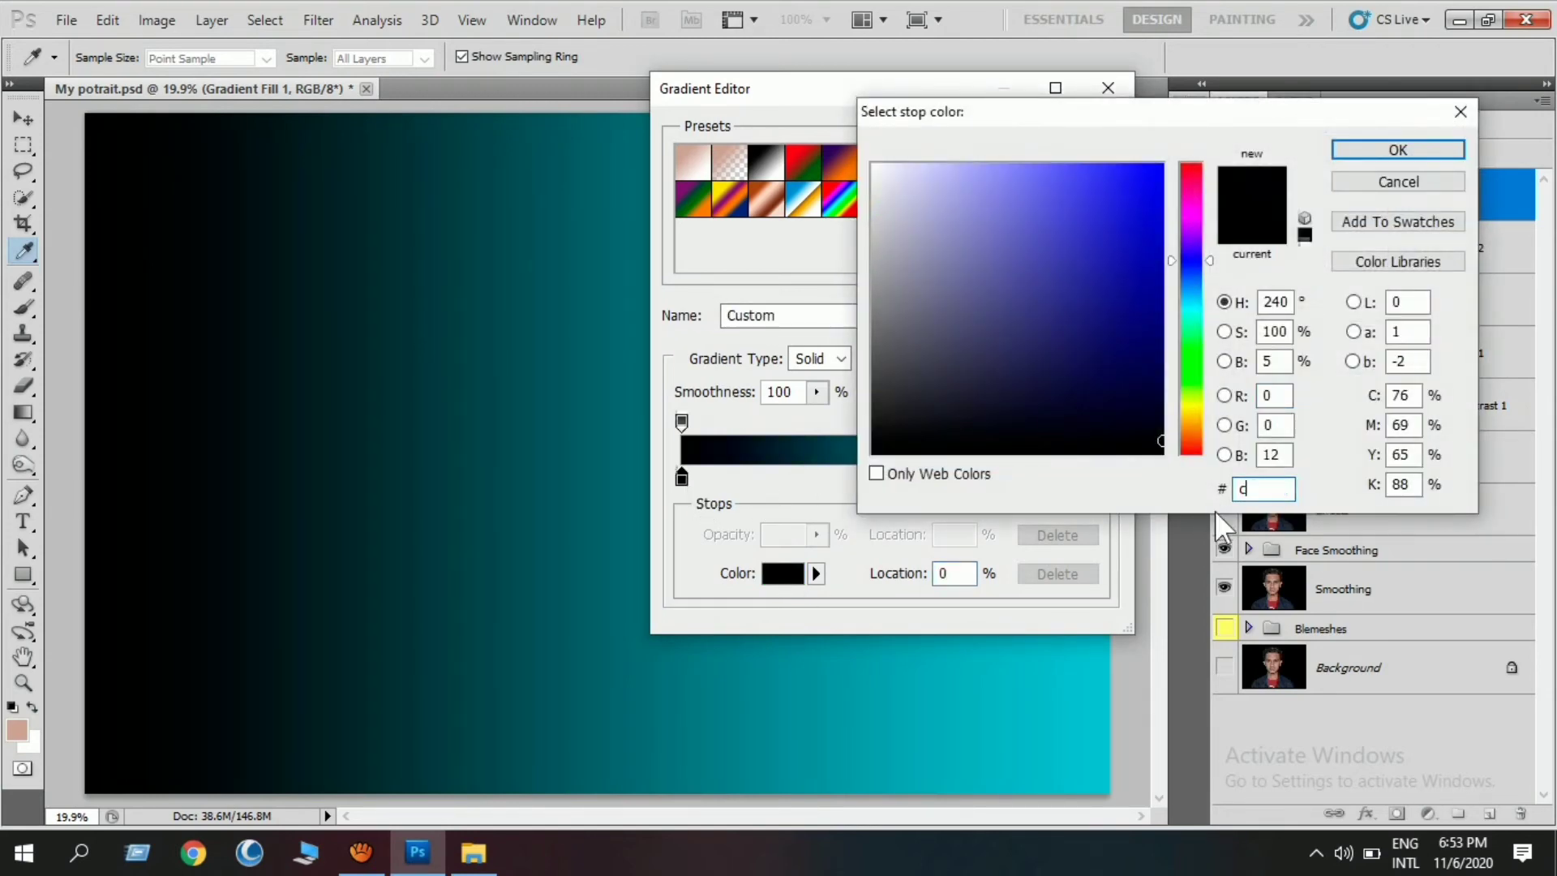
type("c3737")
left_click(1396, 150)
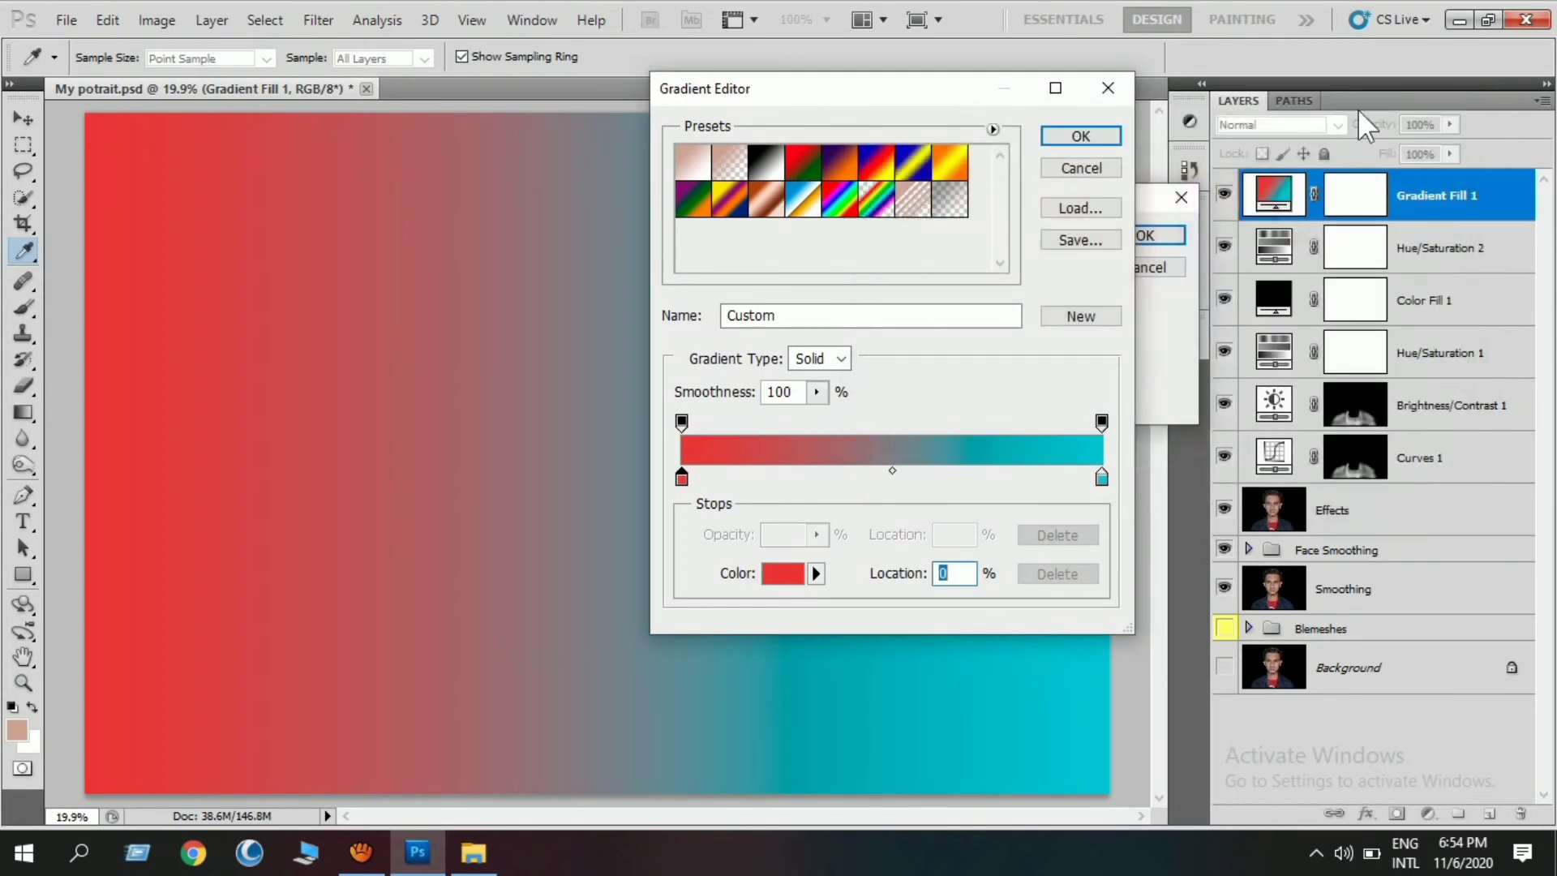
left_click(1077, 136)
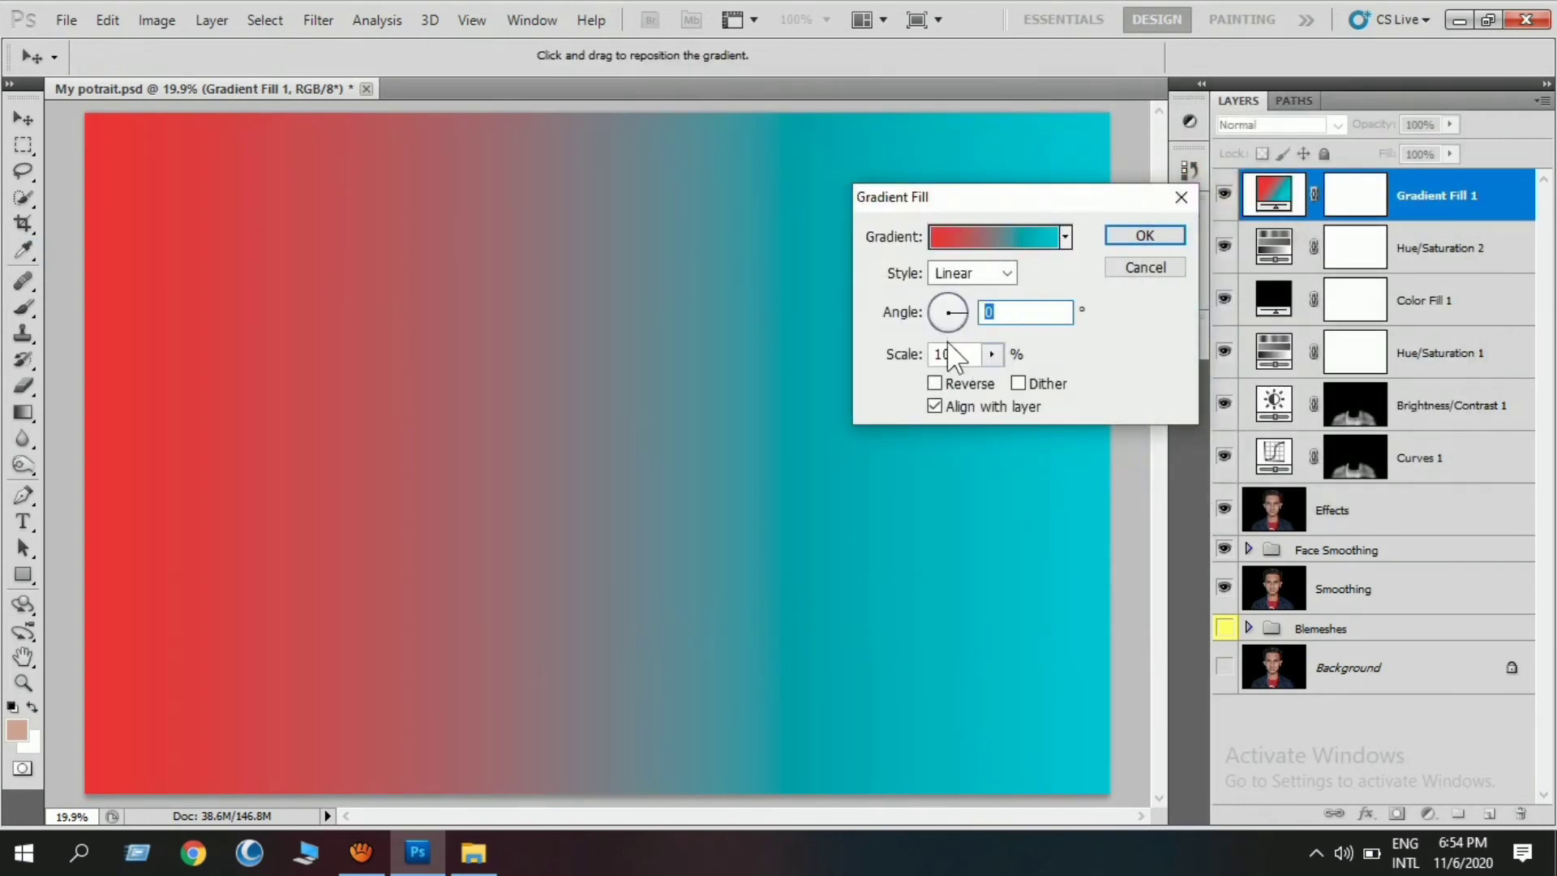
left_click(1144, 235)
left_click(1273, 125)
Split the Gradient Fill 1 Underlying Layer black slider to 75/102, keeping the tint off the darkest tones
left_click(1230, 692)
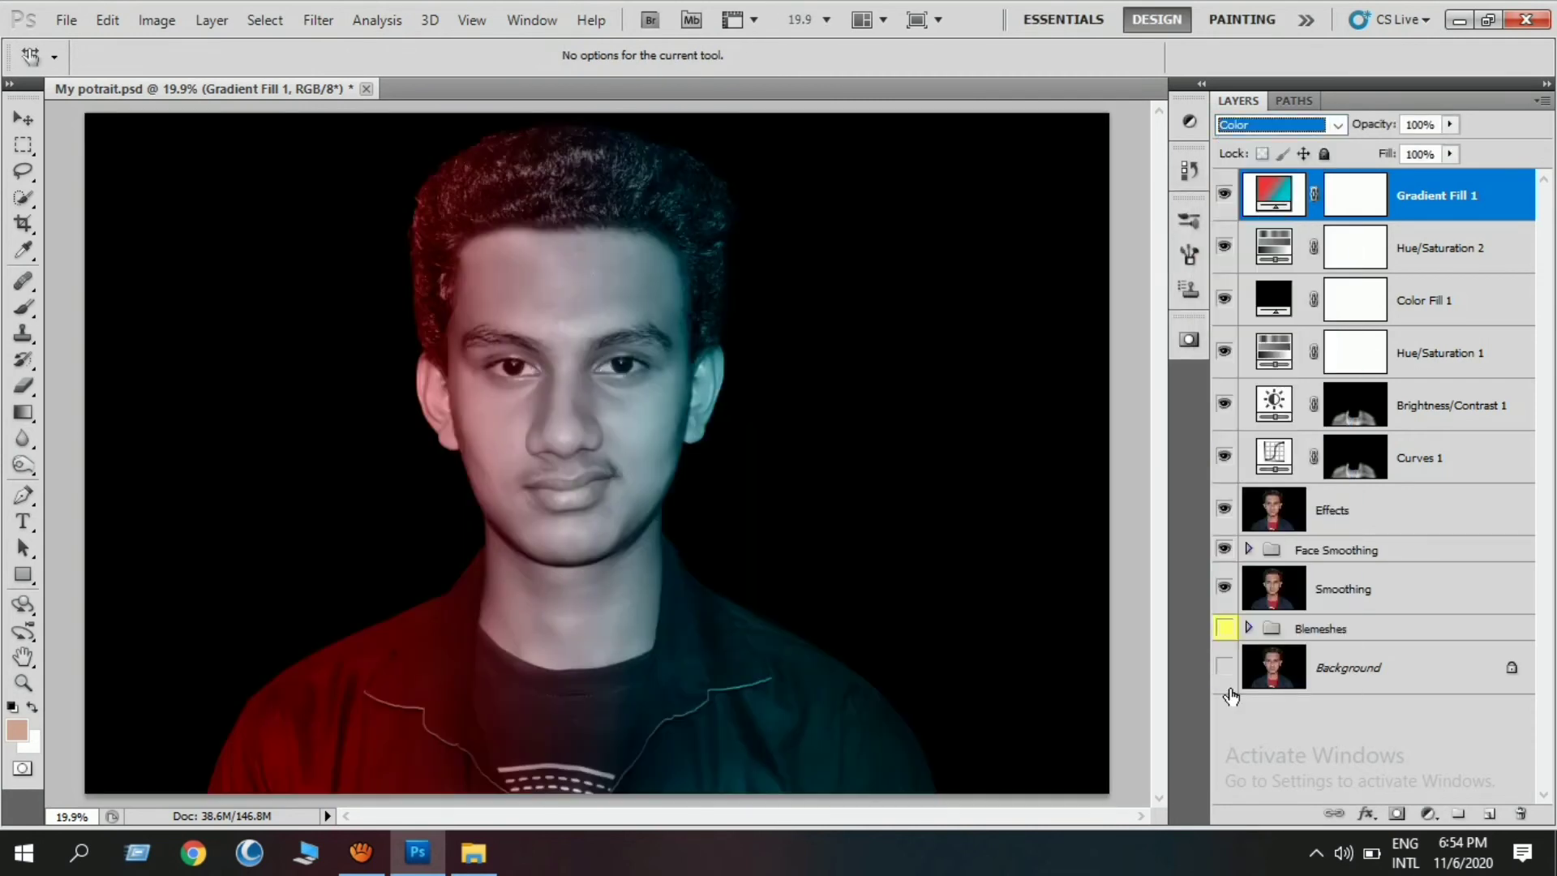
left_click(968, 443)
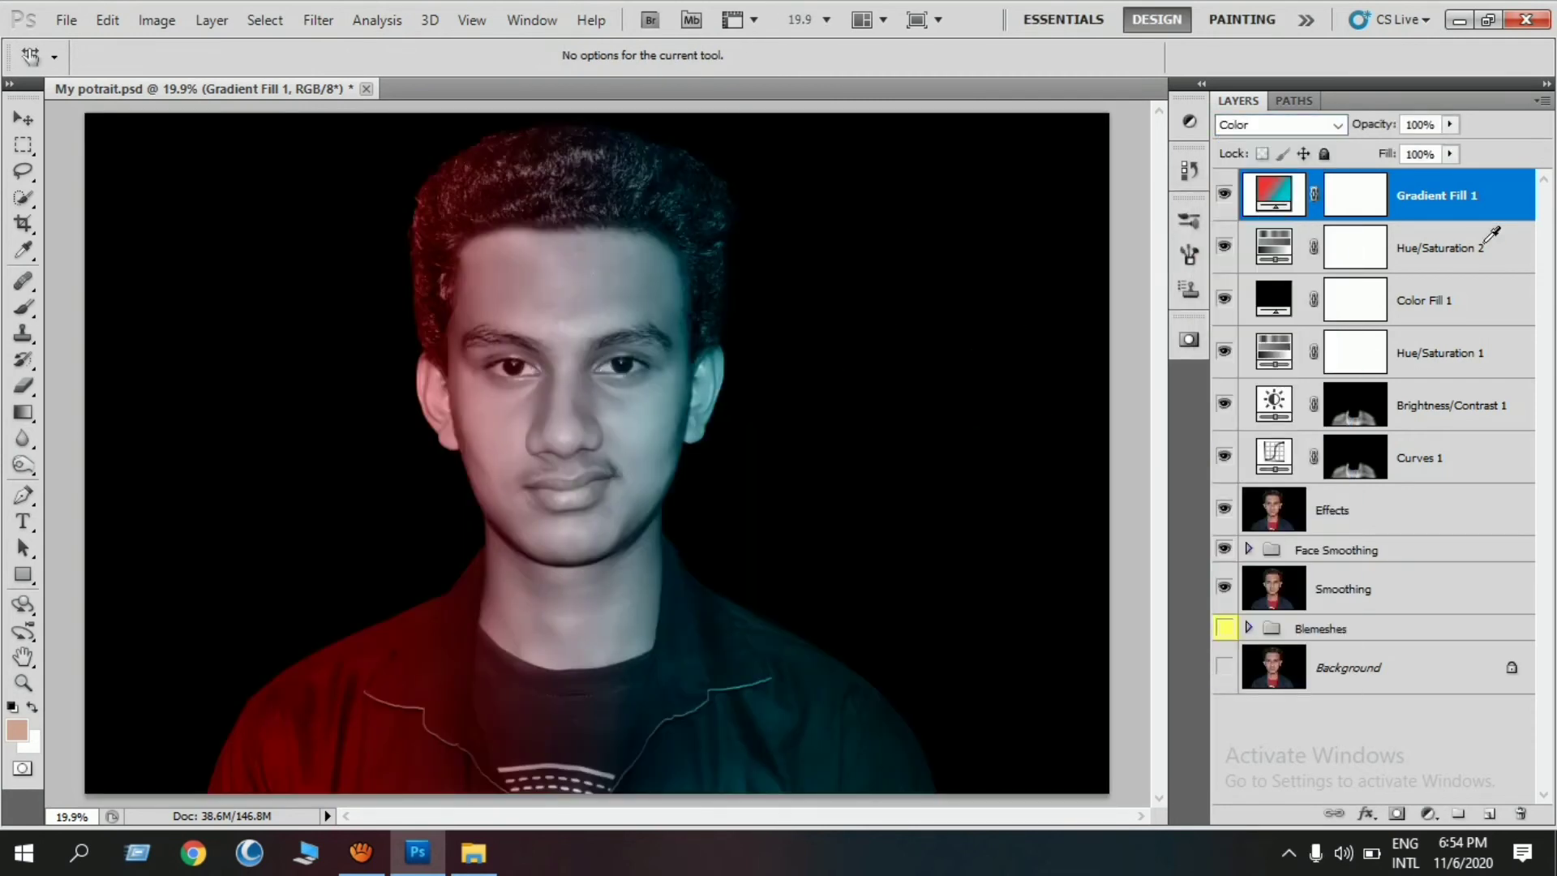
right_click(1490, 209)
left_click(1459, 240)
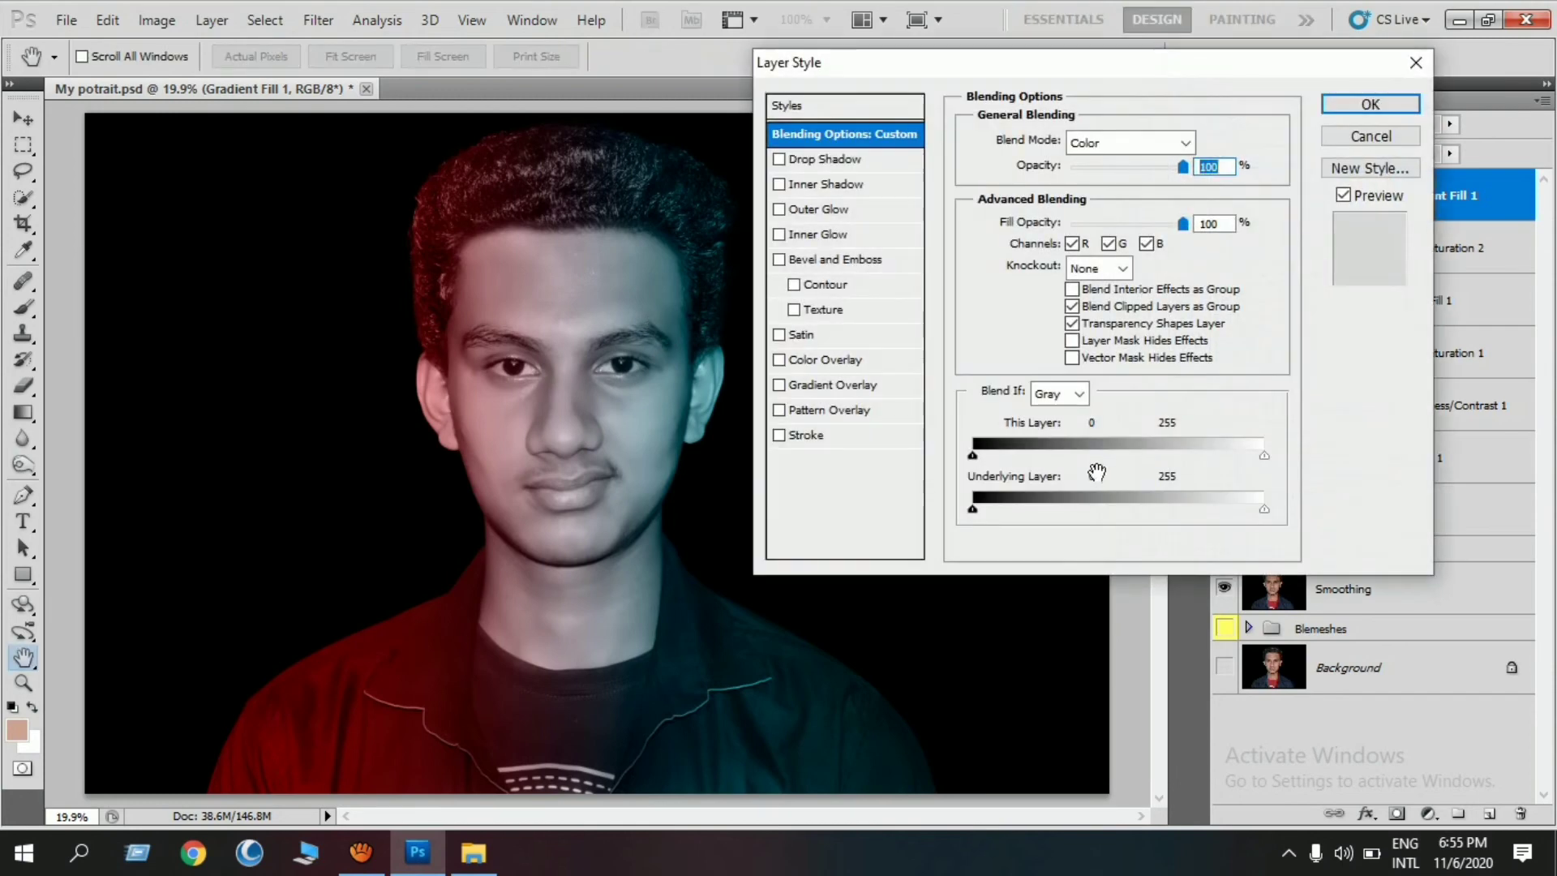
mouse_move(972, 510)
left_mouse_down()
mouse_move(1028, 526)
mouse_move(936, 532)
left_mouse_up()
left_click_drag(1263, 519, 1058, 512)
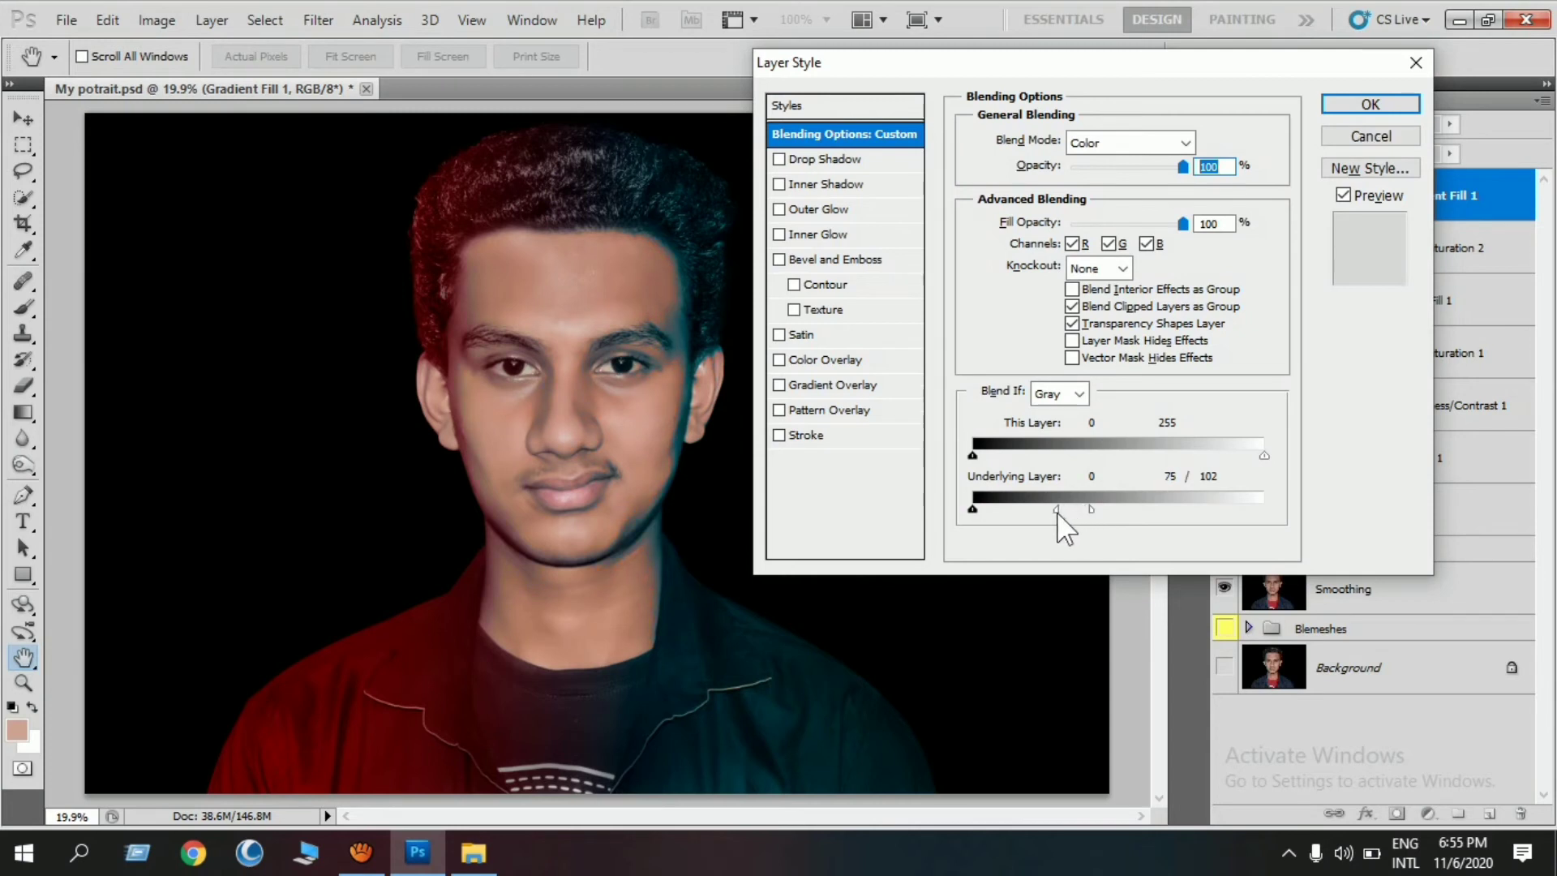
left_click(1370, 105)
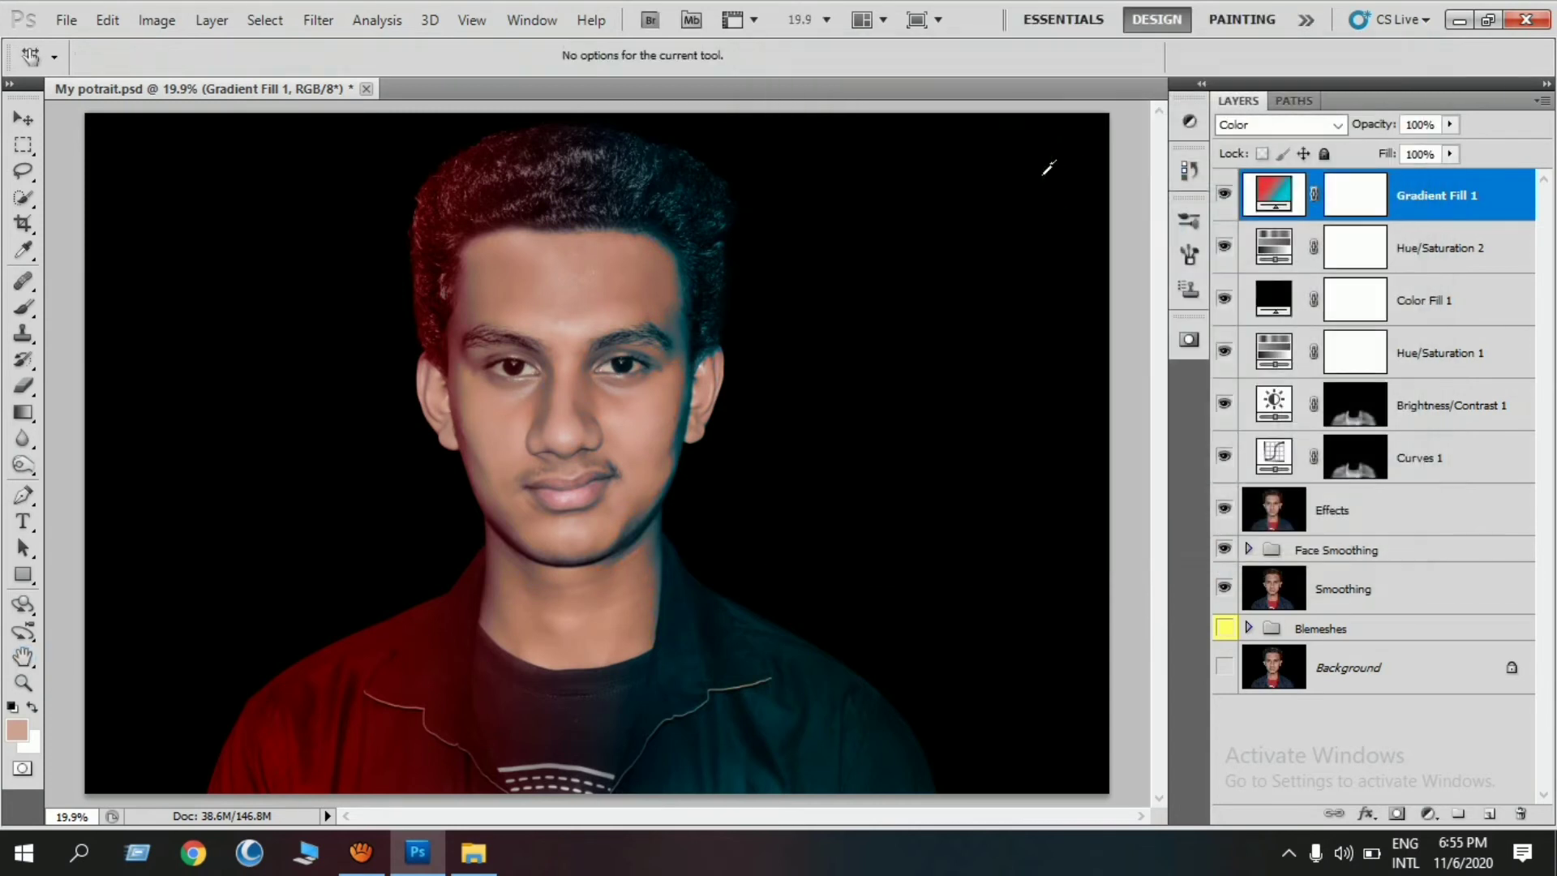
Lower the gradient tint to 40% opacity and group the adjustment layers as Group 1
left_click(1449, 124)
left_click_drag(1455, 147, 1379, 150)
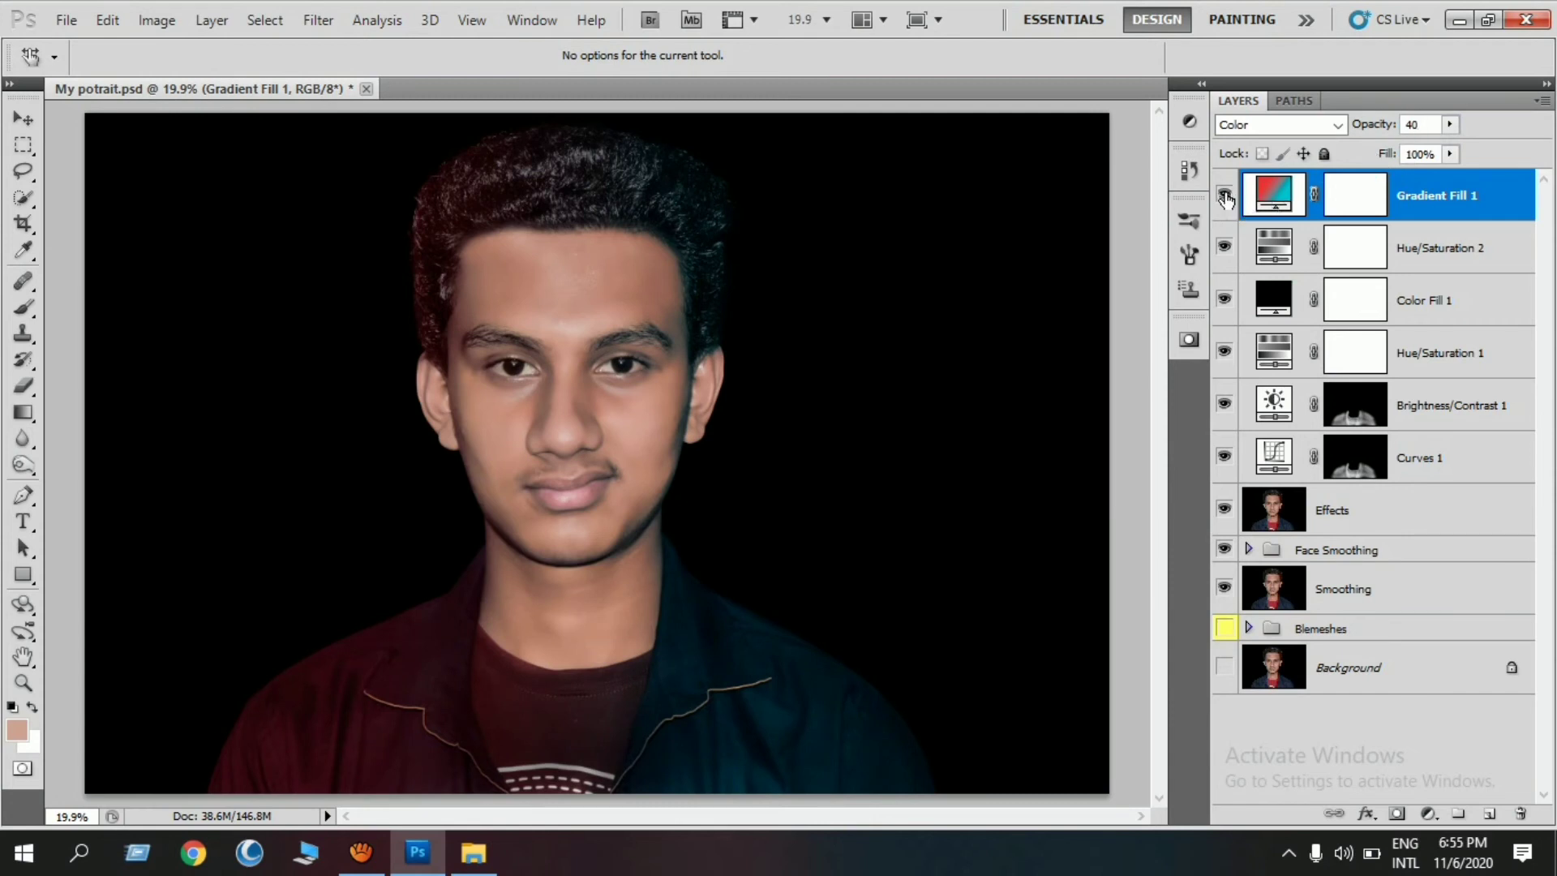
key("Return")
left_click(1423, 458, "shift")
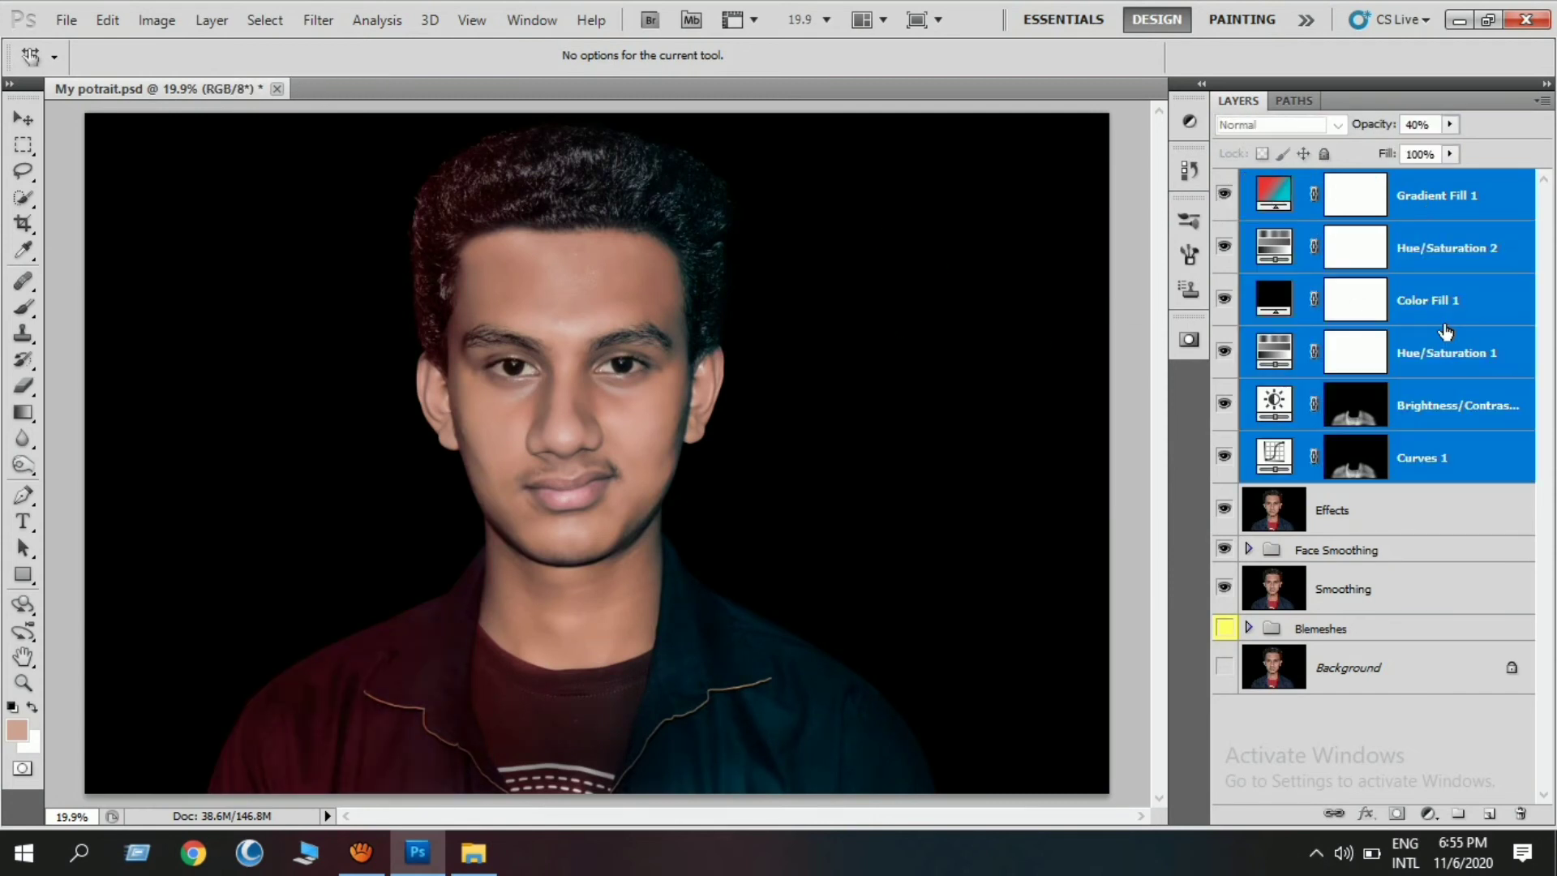
key("ctrl+g")
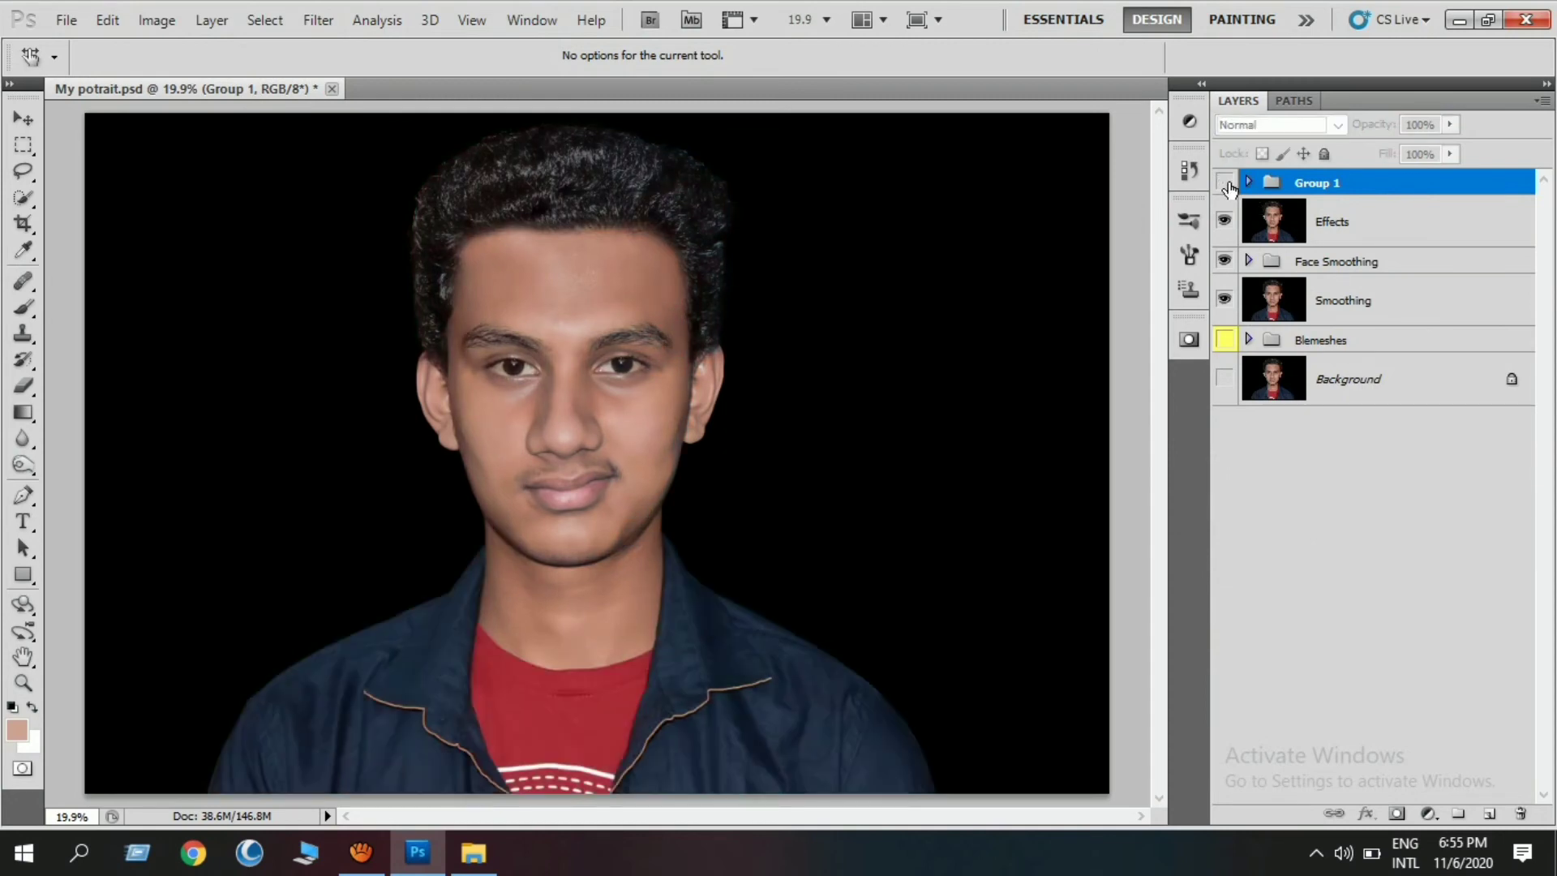
left_click(1224, 182)
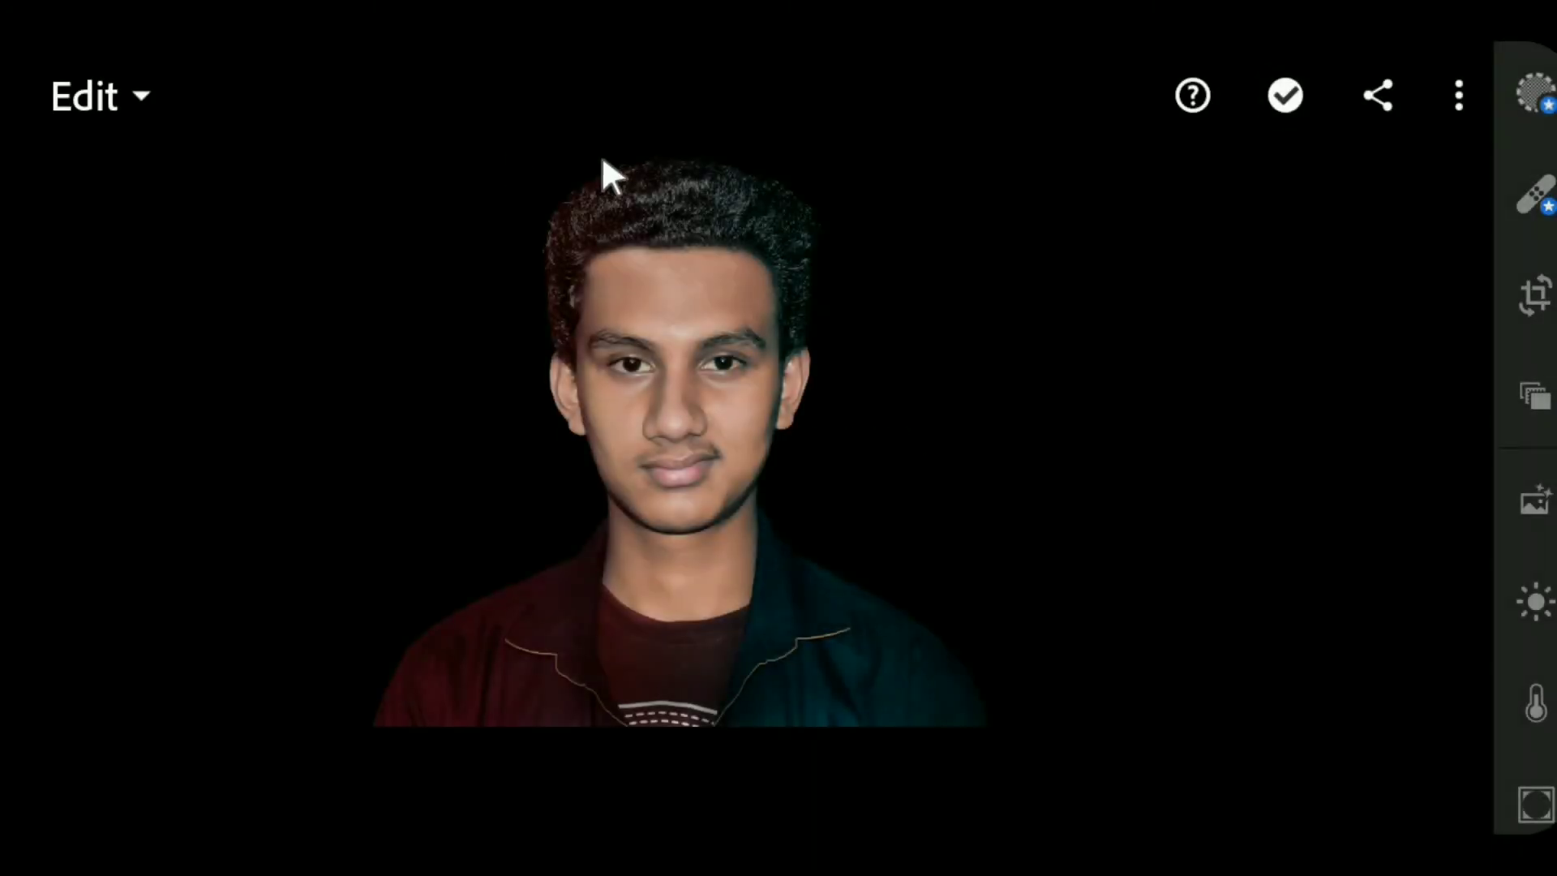
Set Contrast 24, Highlights 18, Shadows 23, Whites 6, Blacks 10, and Temp -6
left_click(1543, 604)
left_click_drag(1203, 334, 1266, 339)
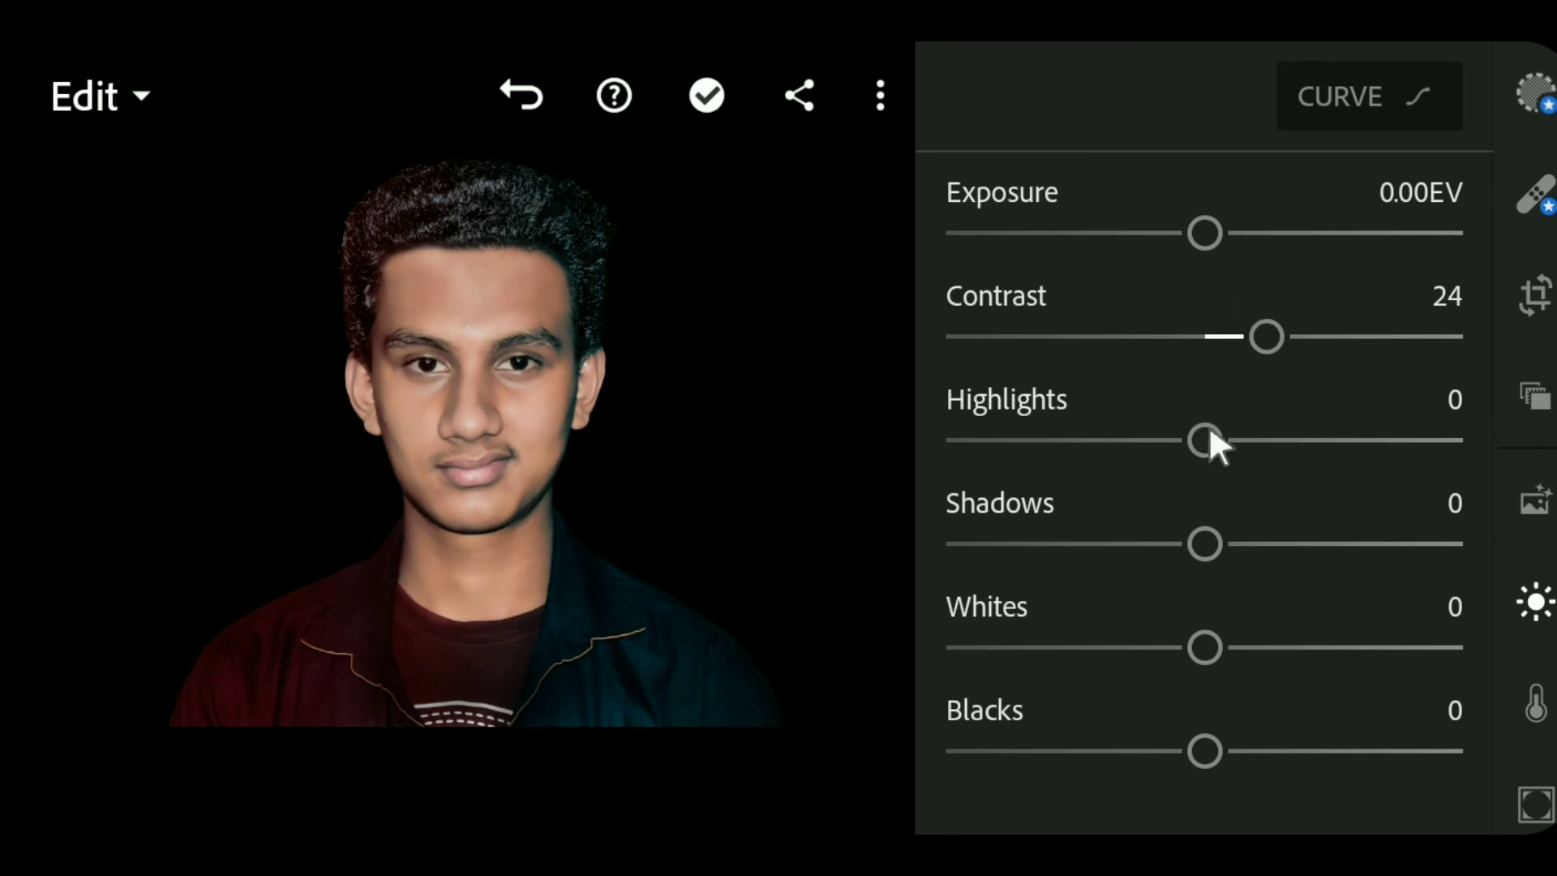
left_click_drag(1209, 441, 1259, 442)
mouse_move(1203, 543)
left_mouse_down()
mouse_move(1314, 543)
mouse_move(1257, 528)
left_mouse_up()
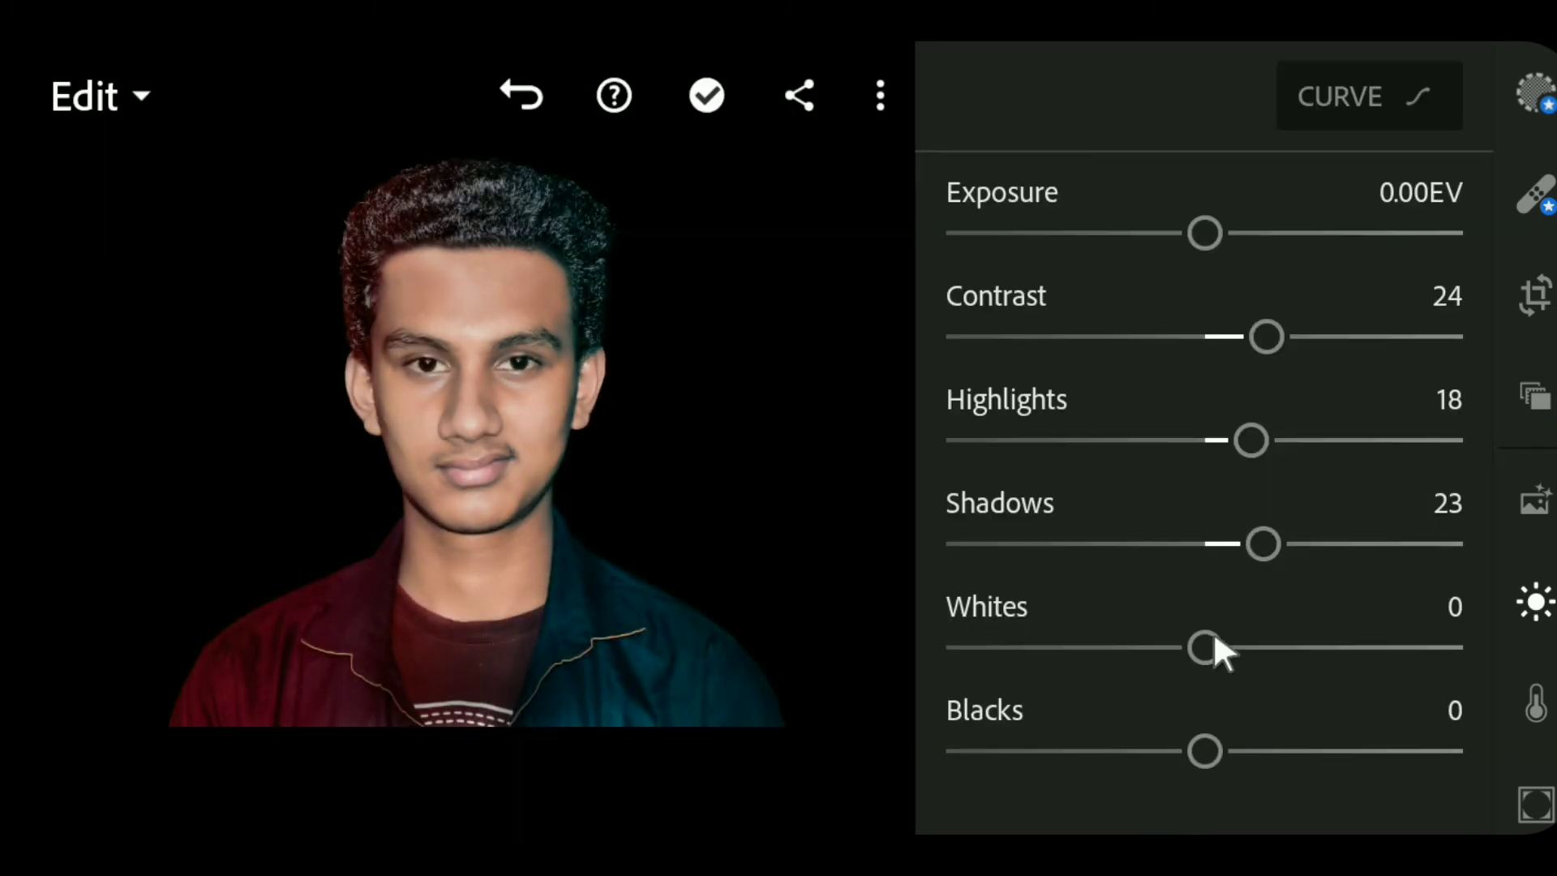
mouse_move(1214, 637)
left_mouse_down()
mouse_move(1204, 617)
mouse_move(1220, 618)
left_mouse_up()
mouse_move(1190, 741)
left_mouse_down()
mouse_move(1262, 751)
mouse_move(1194, 739)
mouse_move(1243, 744)
left_mouse_up()
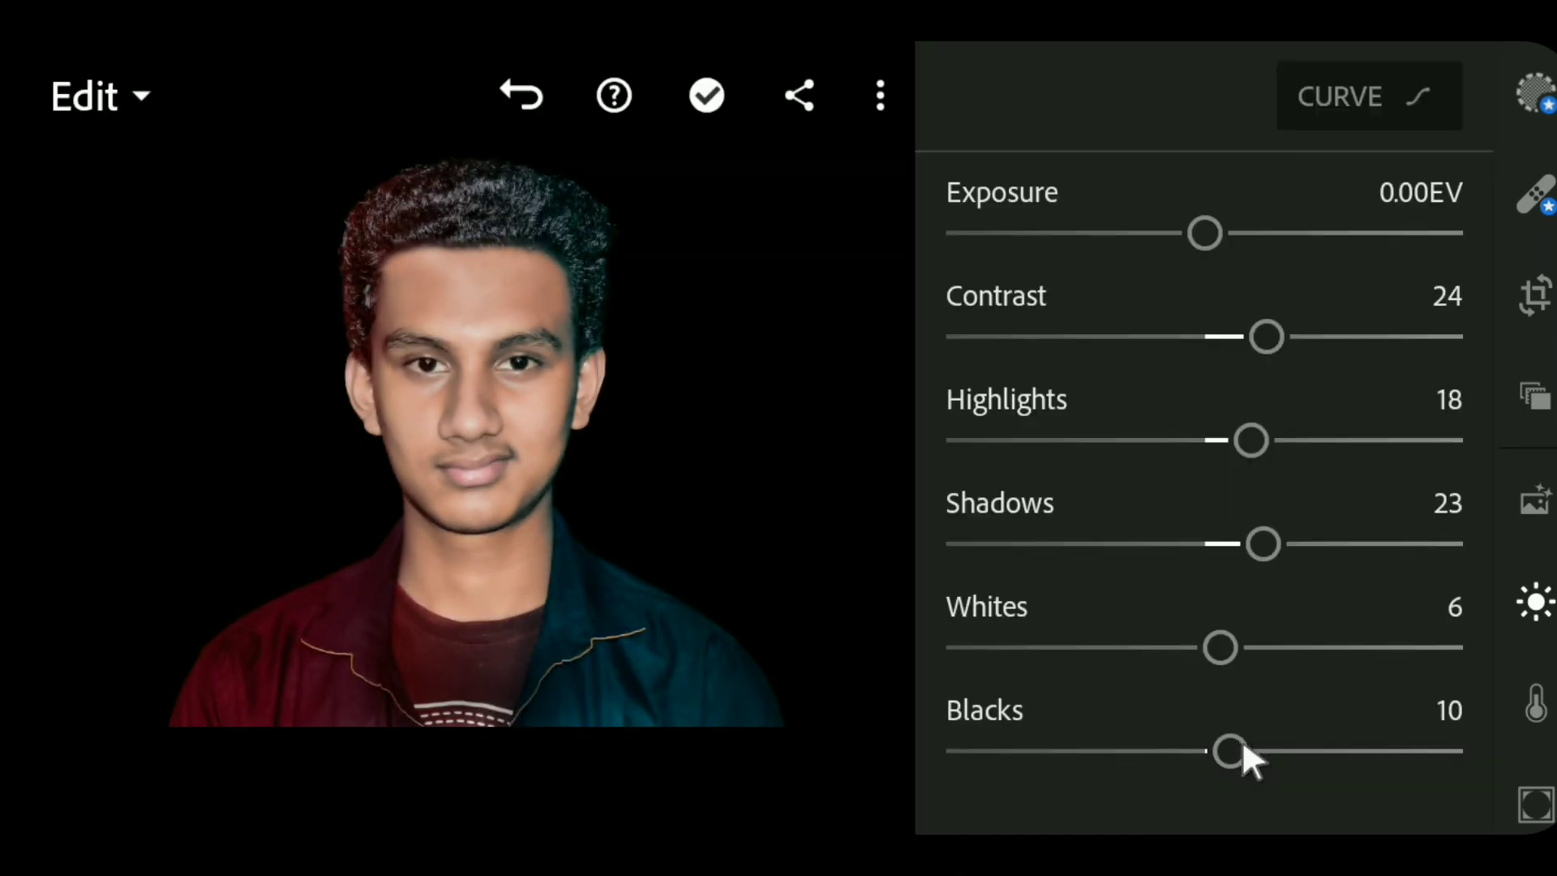
left_click(1538, 699)
left_click_drag(1209, 311, 1187, 305)
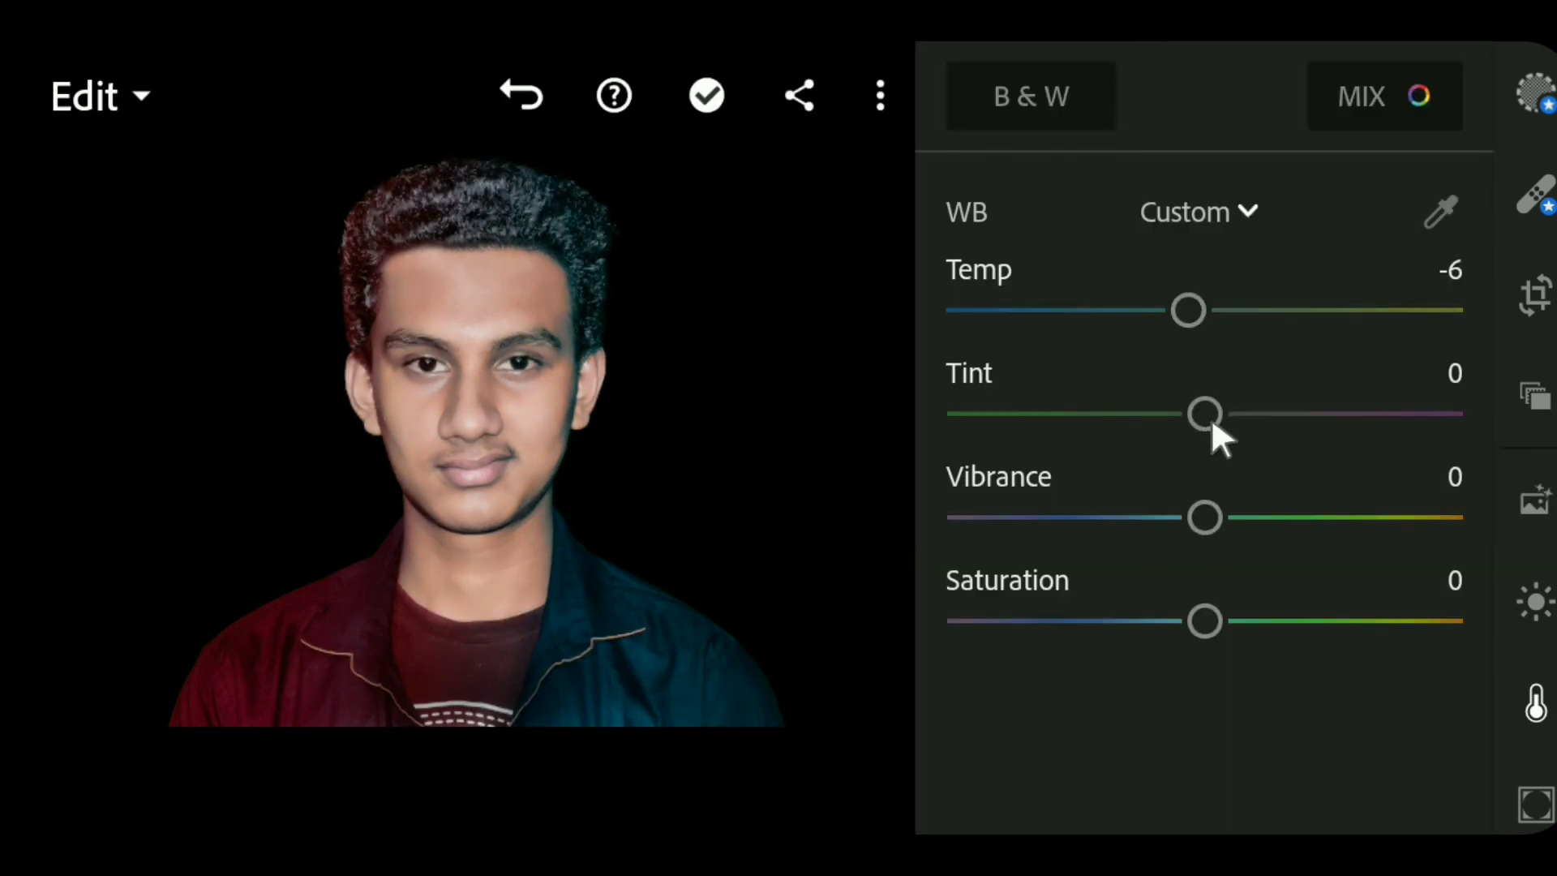
Set Tint to 5 and Vibrance to 16 in the Color panel
mouse_move(1205, 413)
left_mouse_down()
mouse_move(1229, 407)
mouse_move(1208, 401)
left_mouse_up()
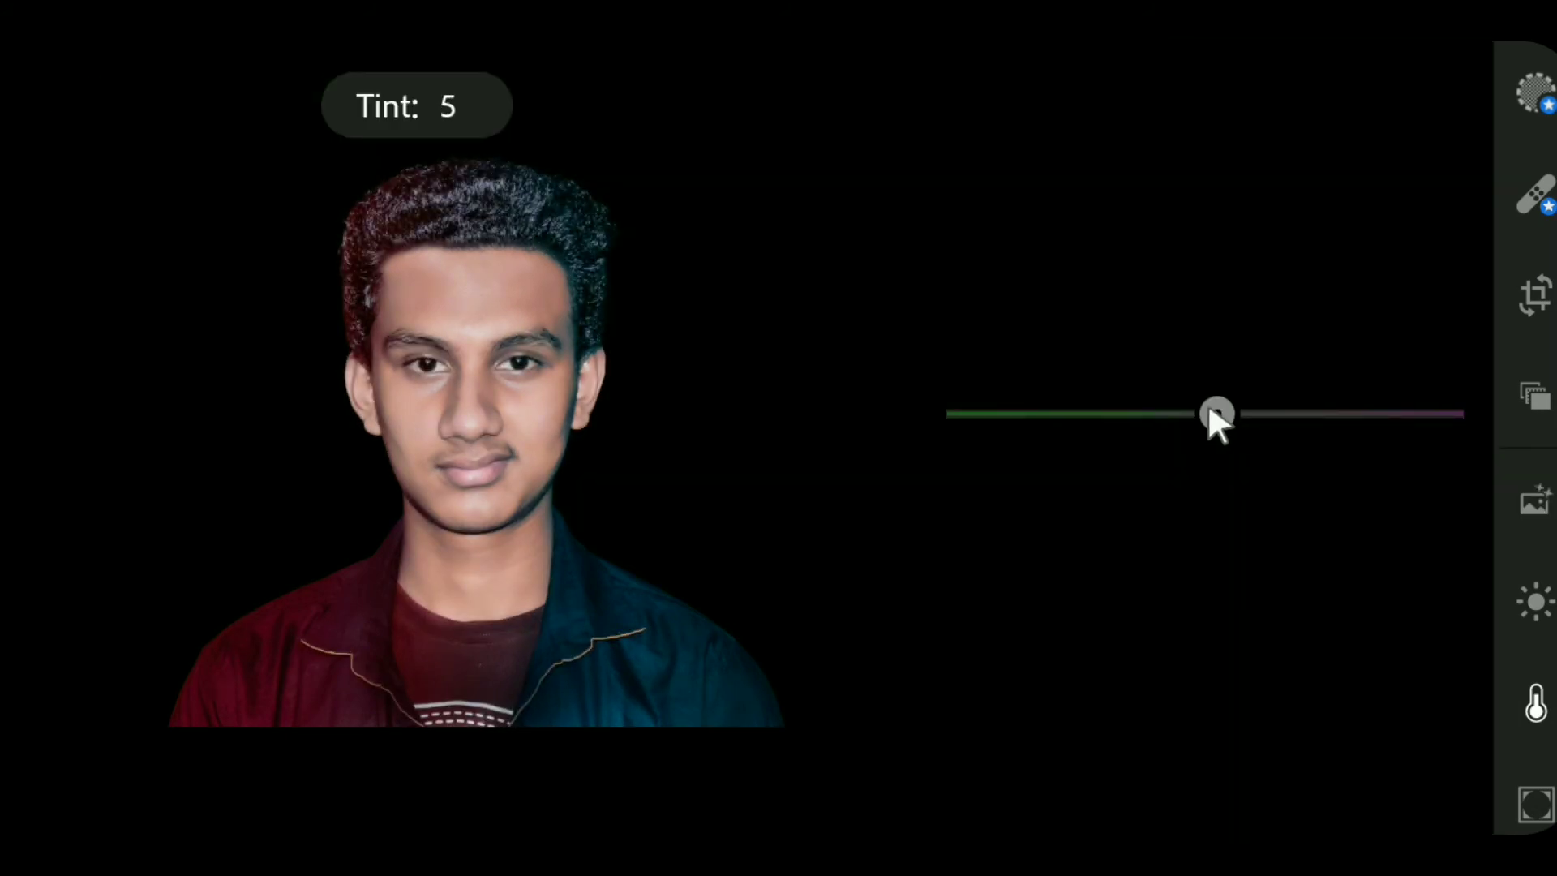
scroll(493, 354, "up", 2)
scroll(495, 363, "down", 2)
left_click_drag(1205, 517, 1261, 521)
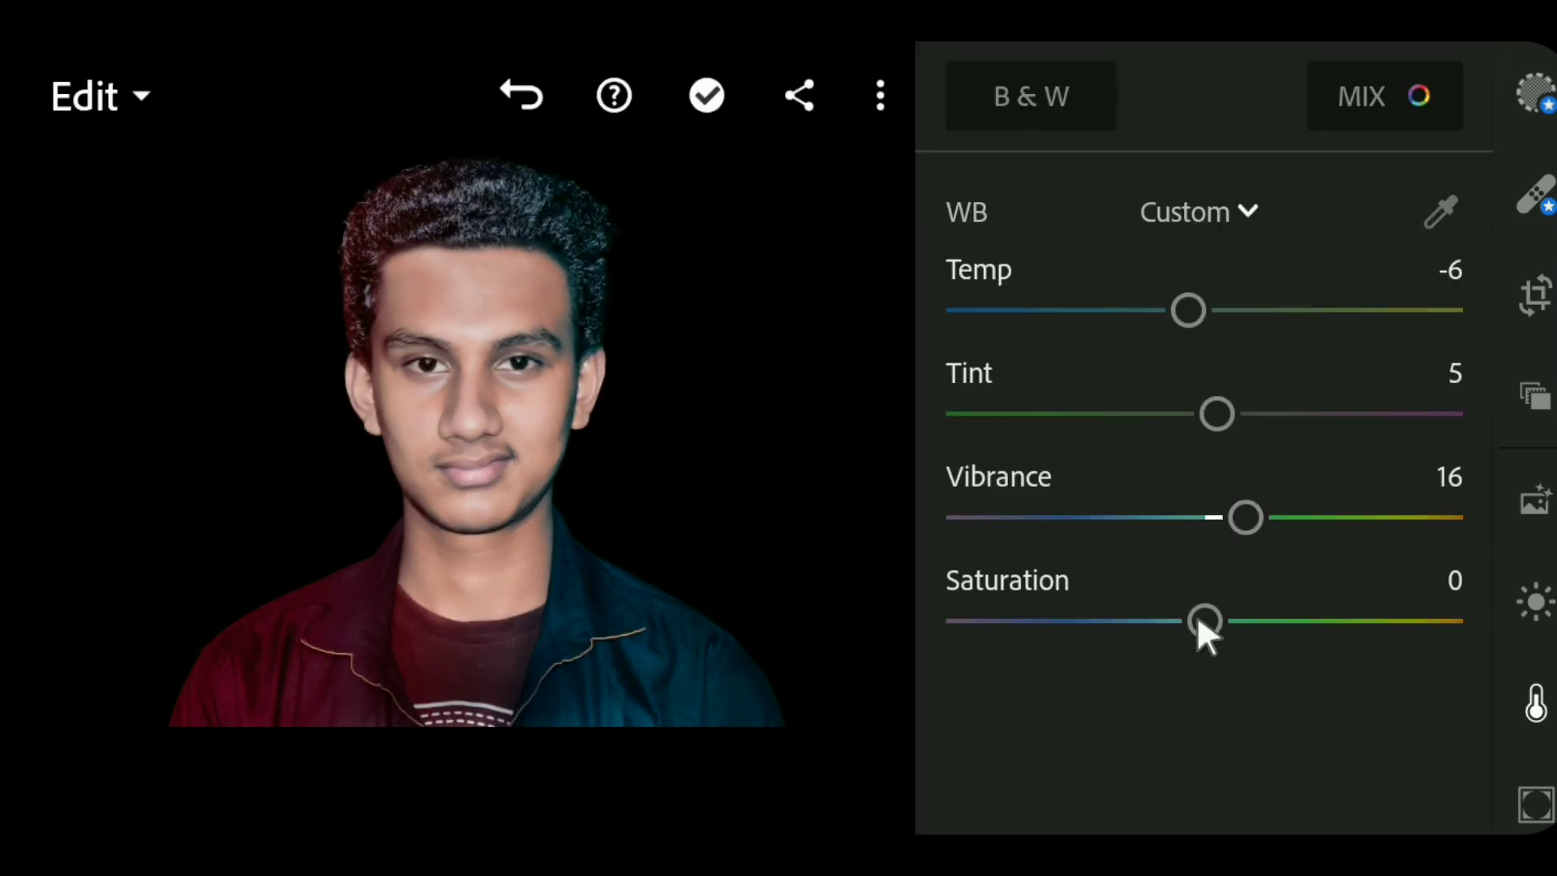
mouse_move(1203, 621)
left_mouse_down()
mouse_move(1185, 621)
mouse_move(1203, 622)
left_mouse_up()
scroll(1534, 568, "down", 2)
Add Clarity 10 and Texture 8 in the Effects panel
left_click(1535, 681)
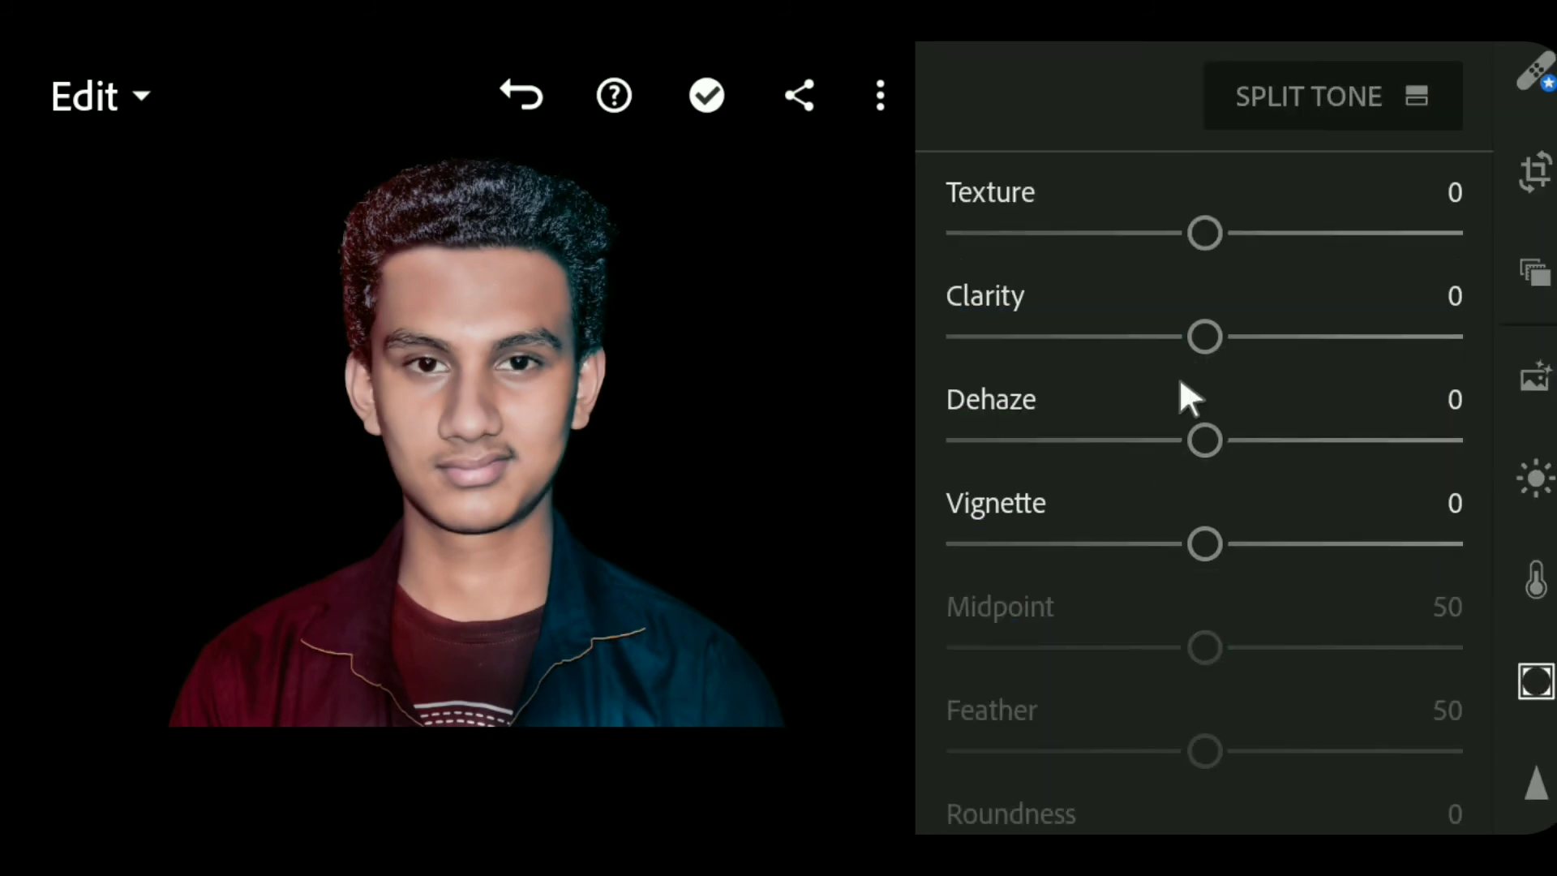
left_click_drag(1219, 338, 1240, 336)
left_click_drag(1238, 236, 1243, 239)
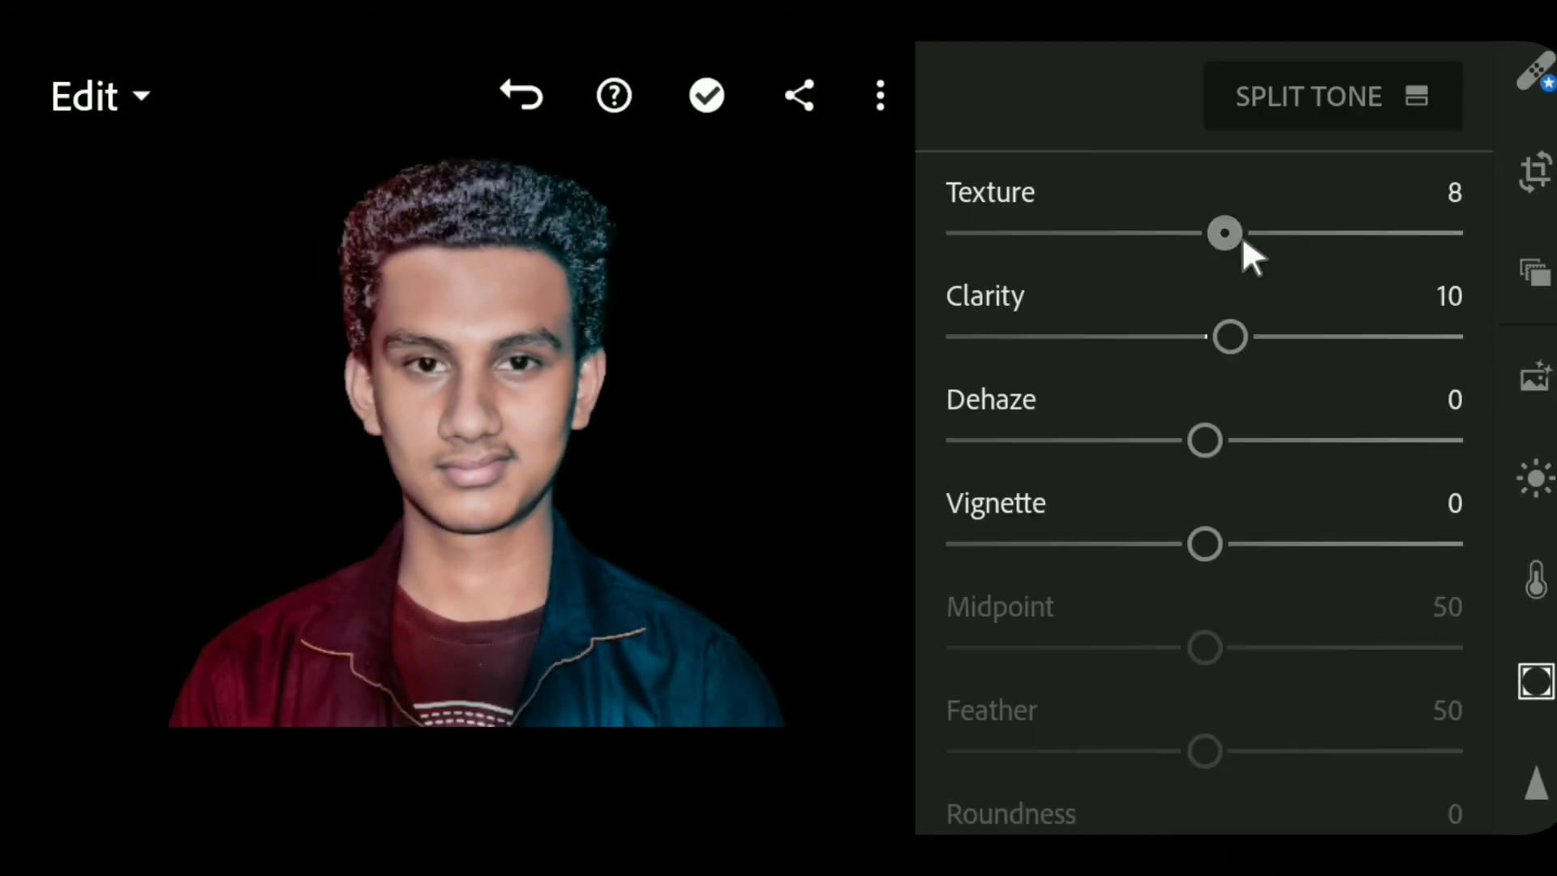
scroll(1540, 648, "down", 3)
scroll(1547, 405, "up", 2)
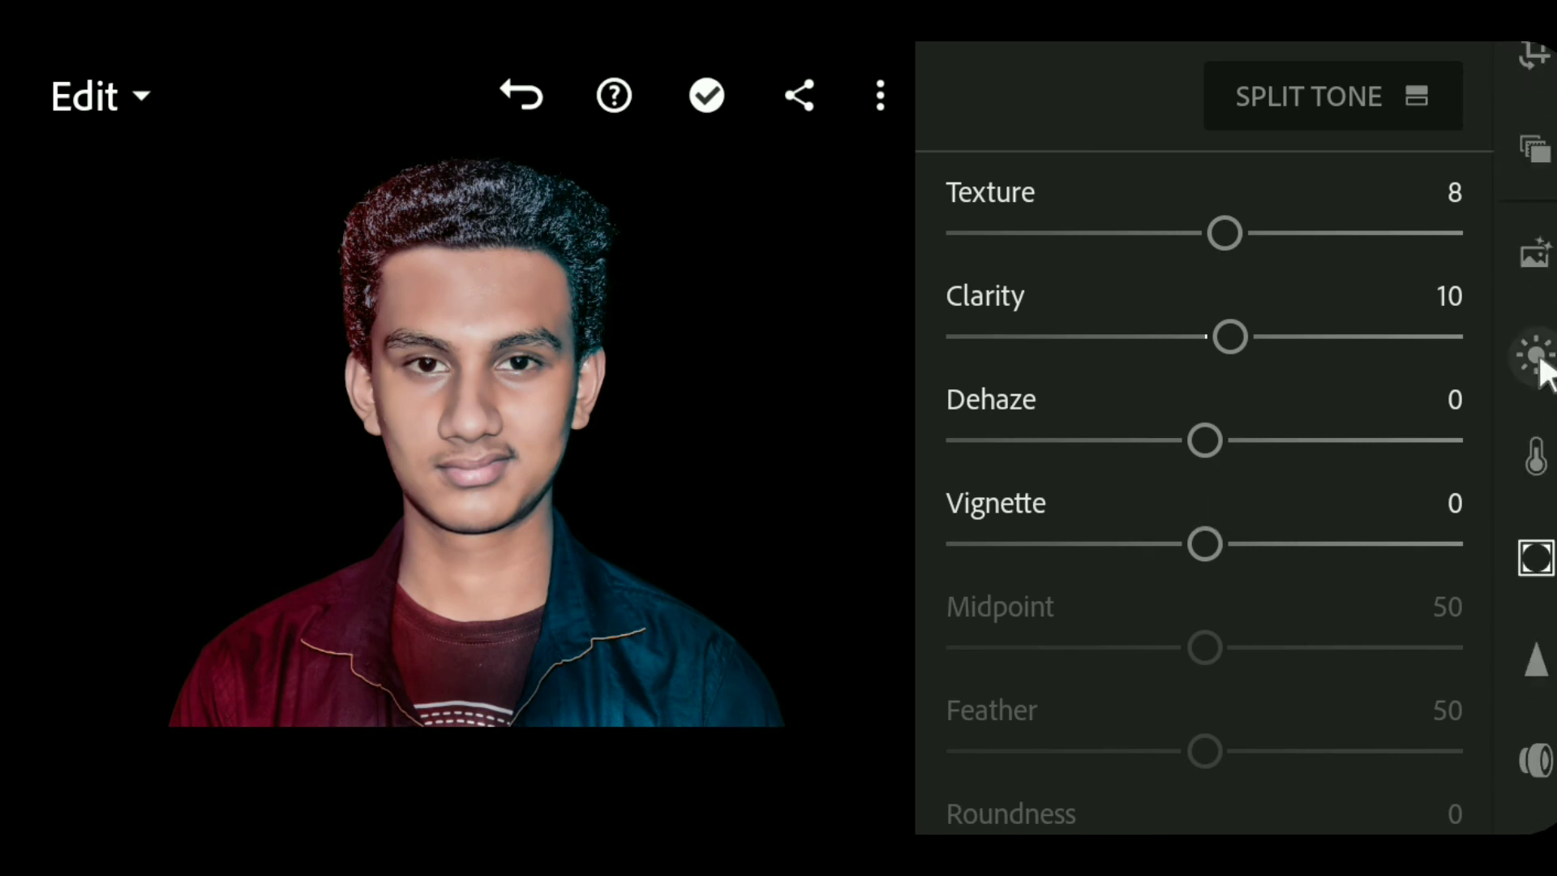
left_click(1537, 356)
Shape the tone curve with added points, lifting the shadow end and adjusting the highlights
left_click(1324, 128)
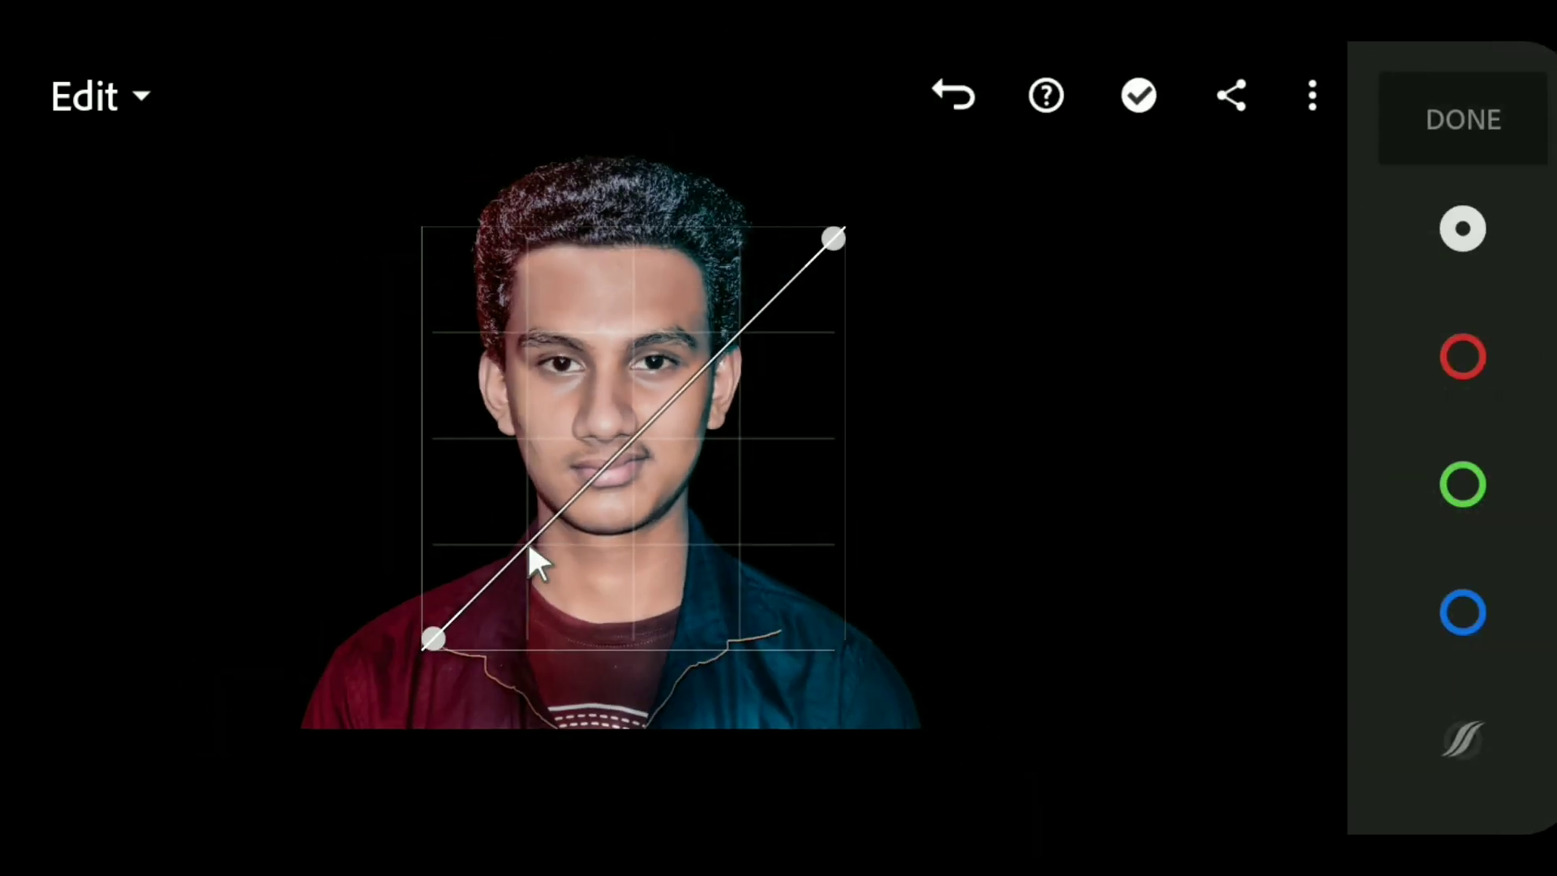
left_click(525, 548)
left_click(632, 434)
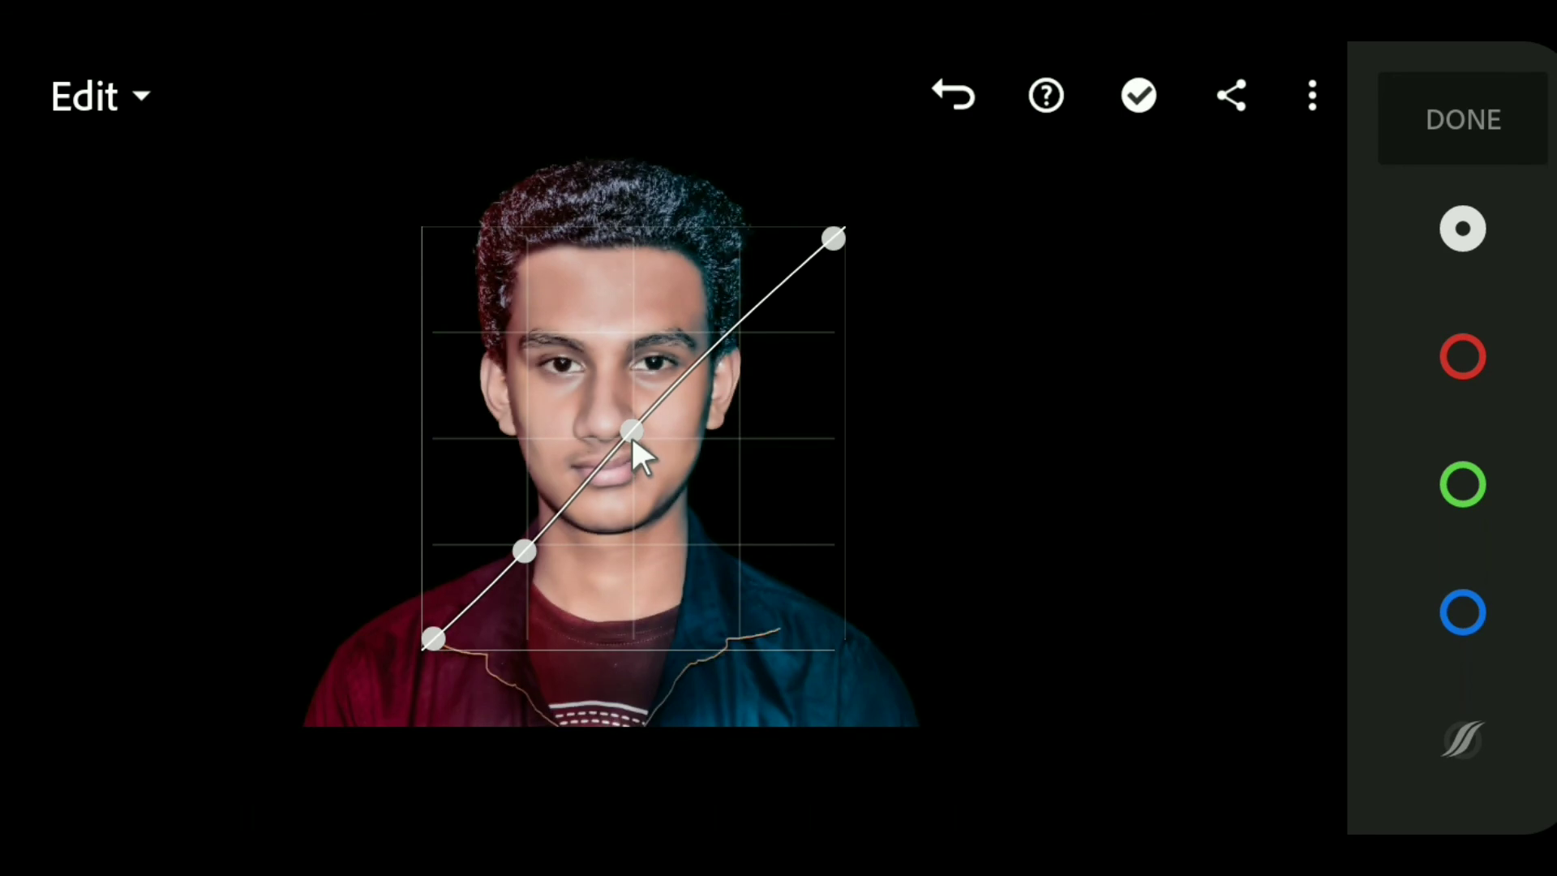
left_click(737, 329)
left_click_drag(833, 238, 813, 214)
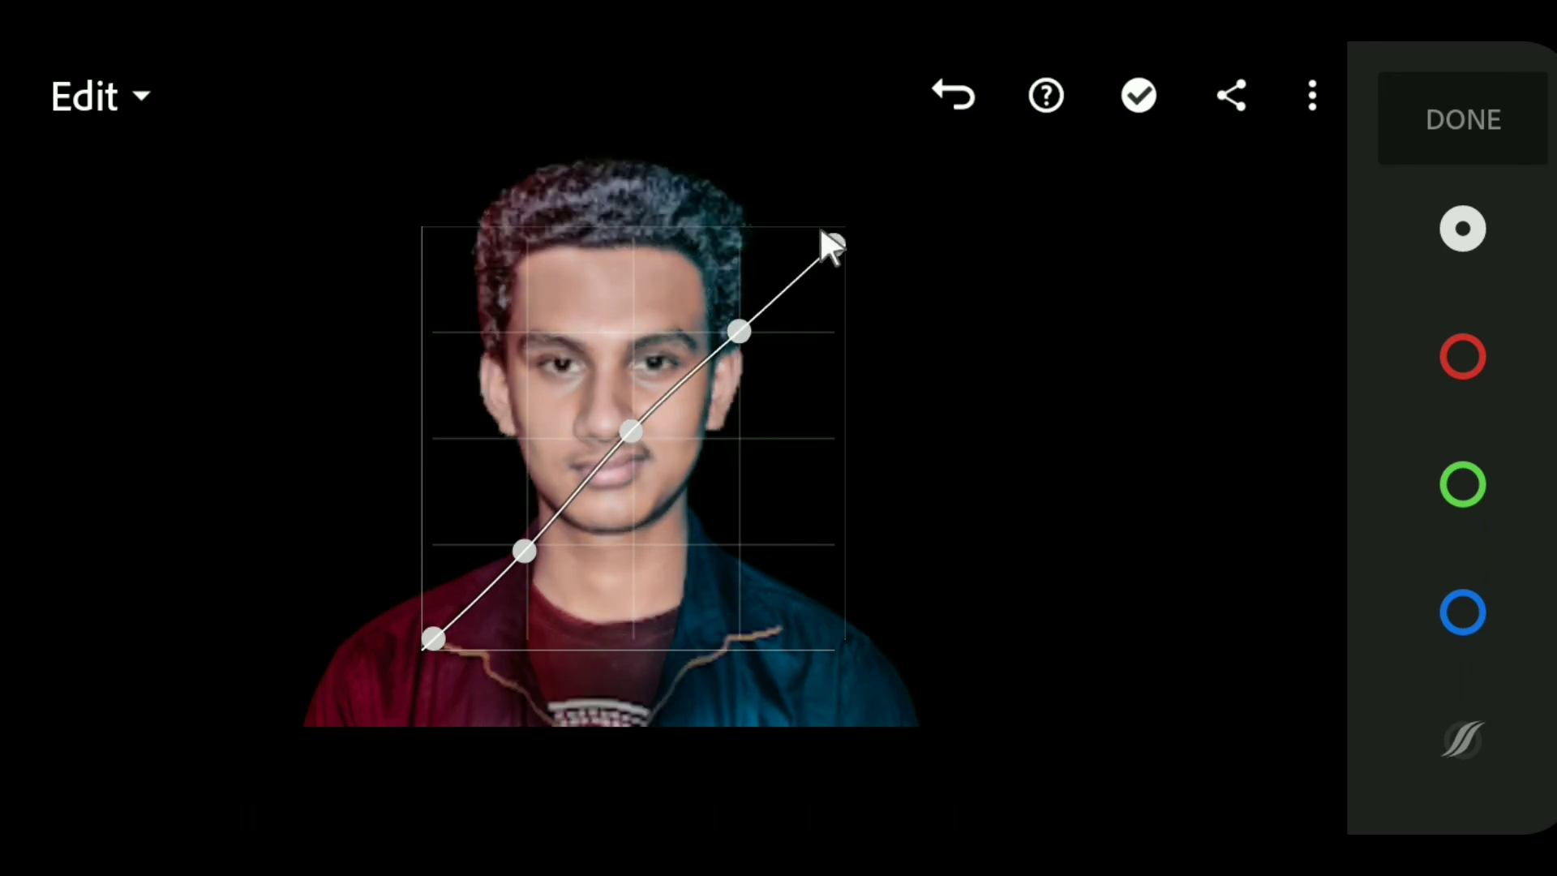
mouse_move(433, 639)
left_mouse_down()
mouse_move(423, 621)
mouse_move(483, 591)
left_mouse_up()
left_click(479, 601)
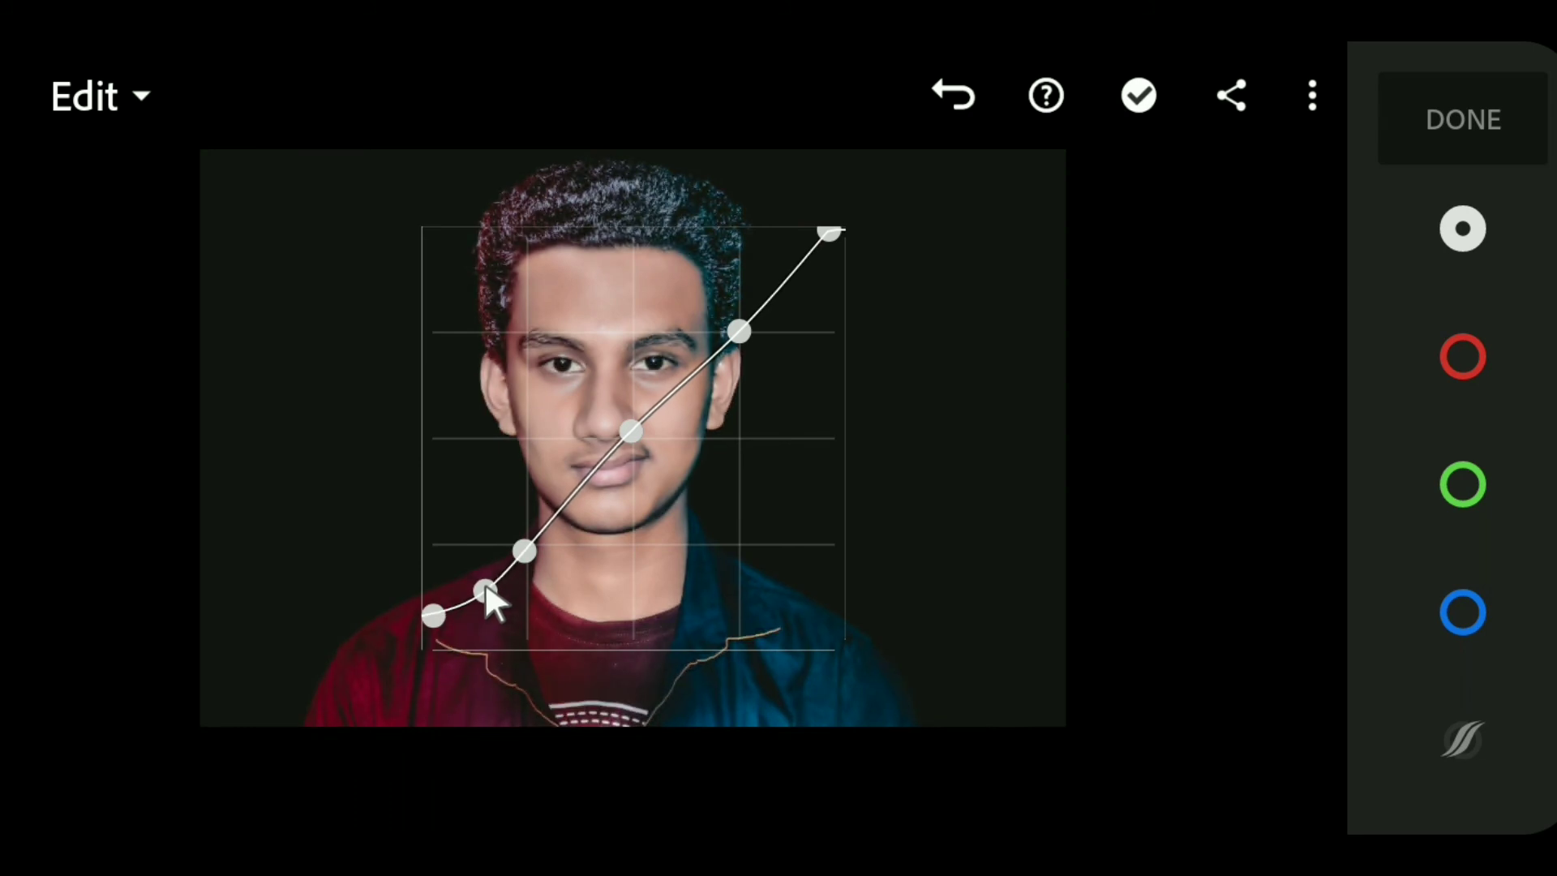
left_click(1464, 119)
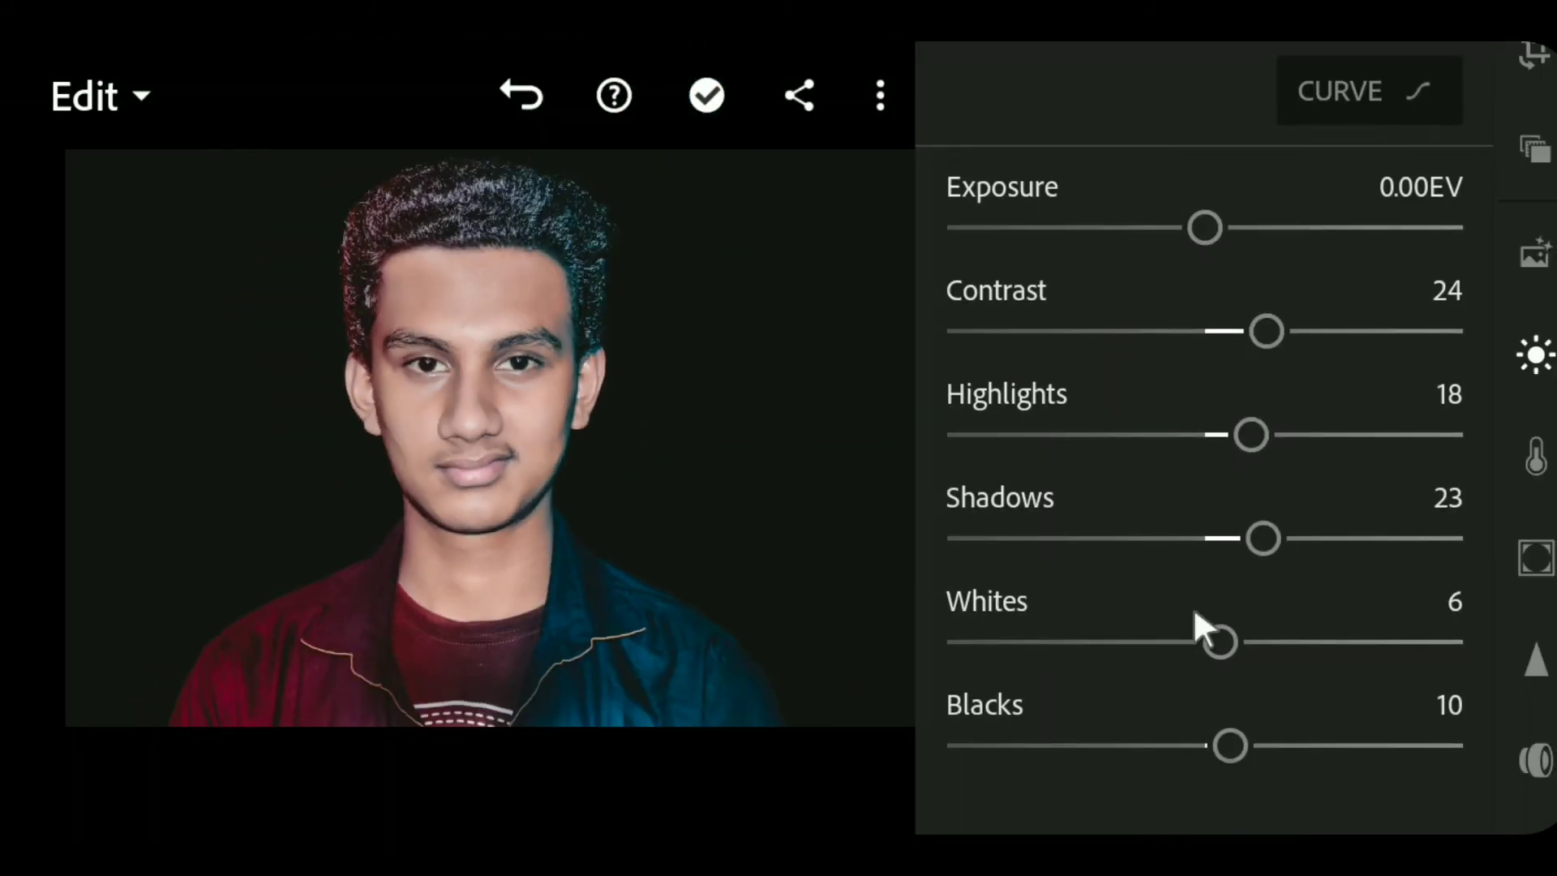
Set Vibrance to 28 and Contrast to about 32, then finish the Lightroom edit
left_click(1535, 356)
left_click(1535, 456)
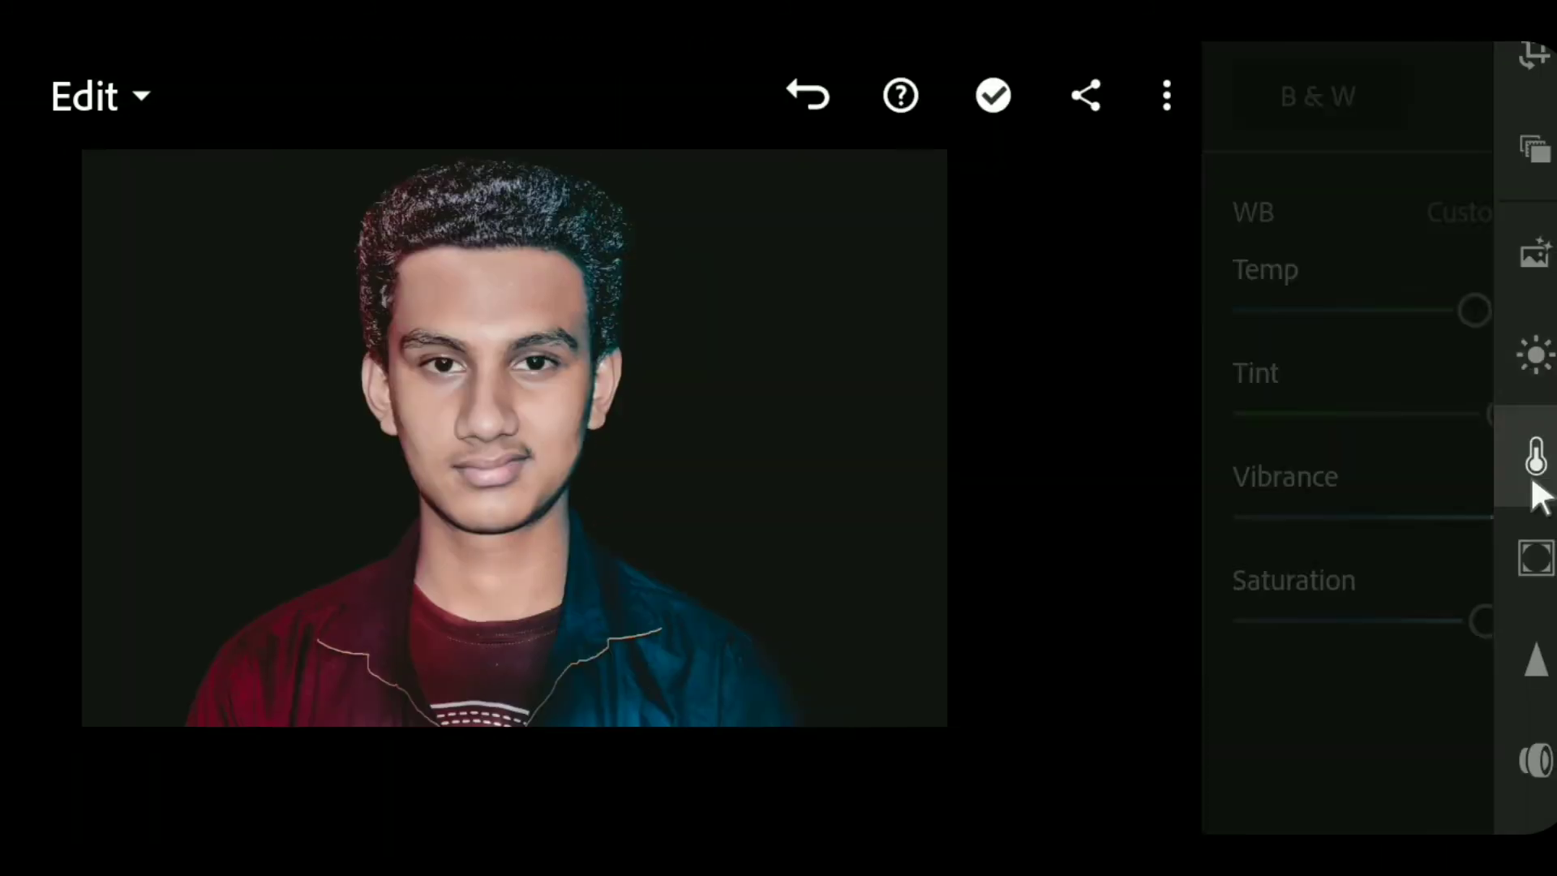
left_click_drag(1205, 517, 1274, 518)
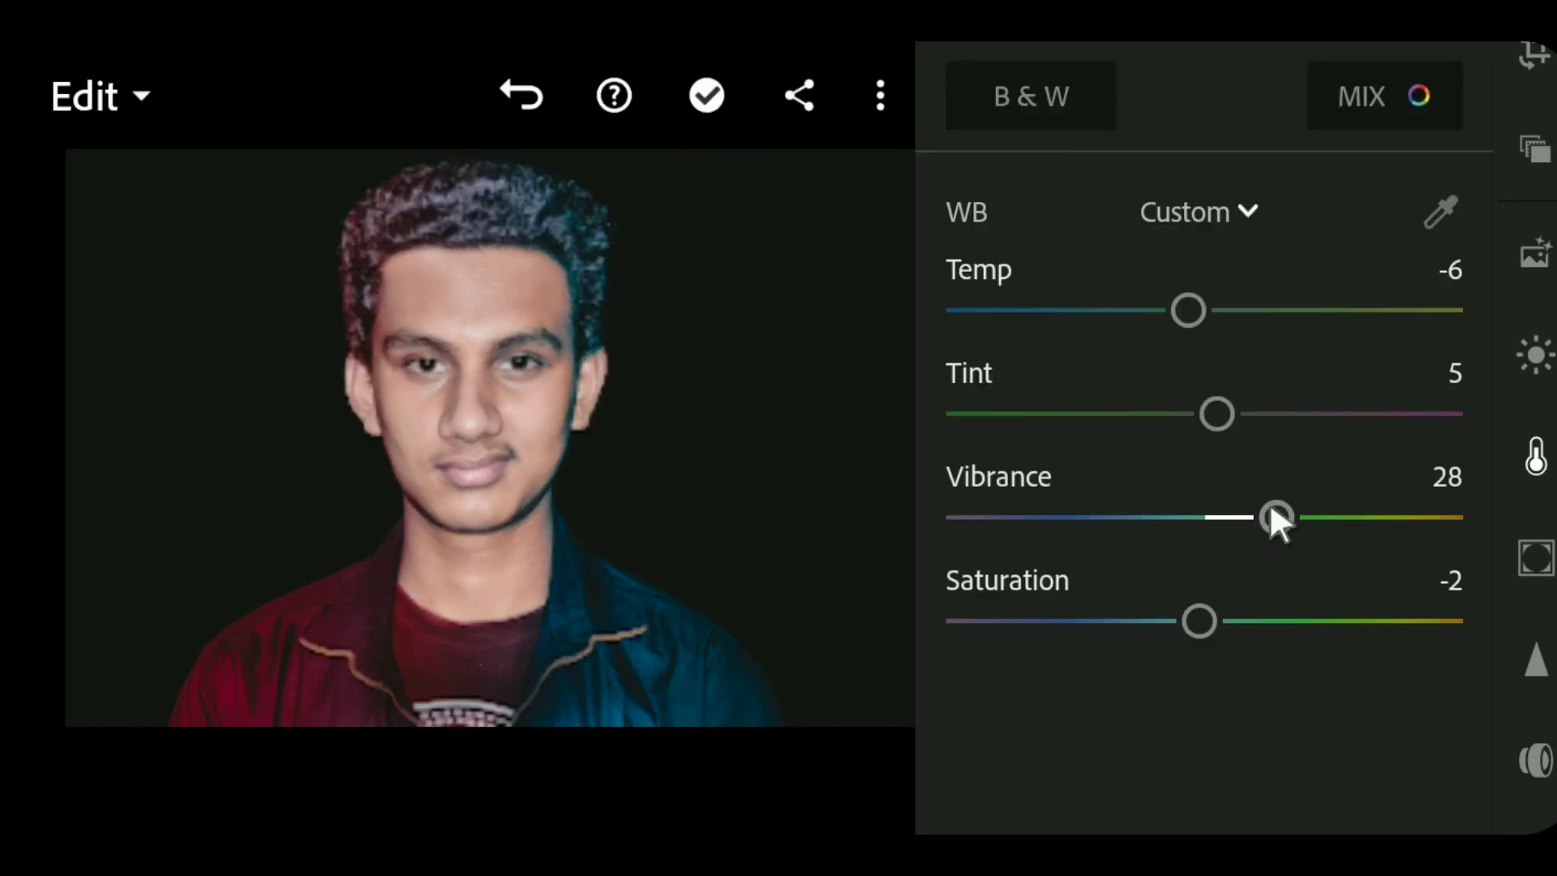
left_click(1535, 356)
left_click_drag(1265, 331, 1299, 337)
left_click(1355, 93)
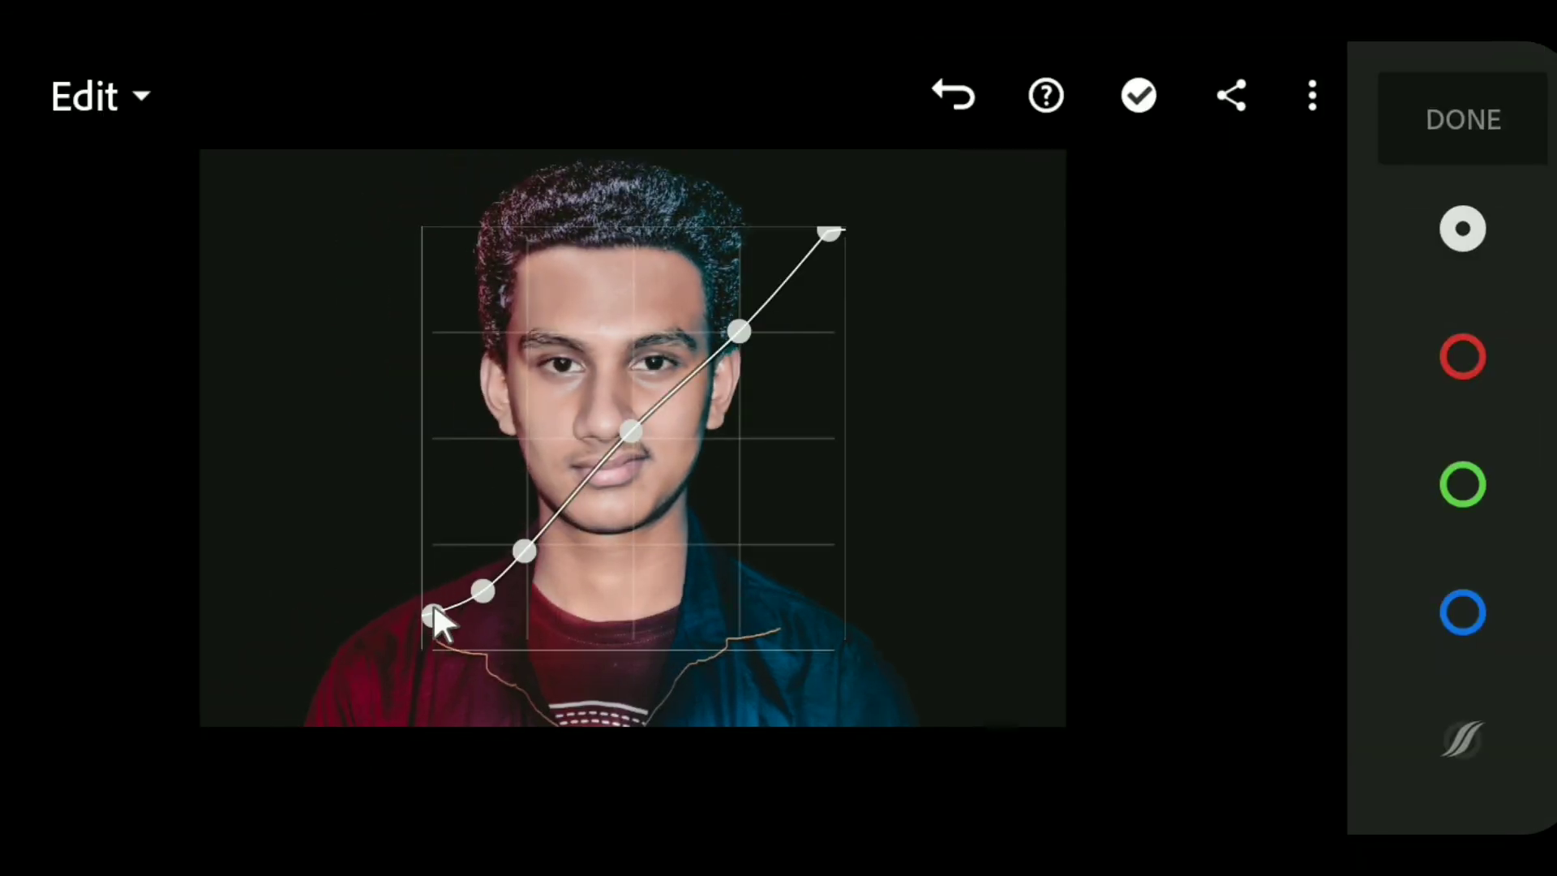
left_click(1439, 120)
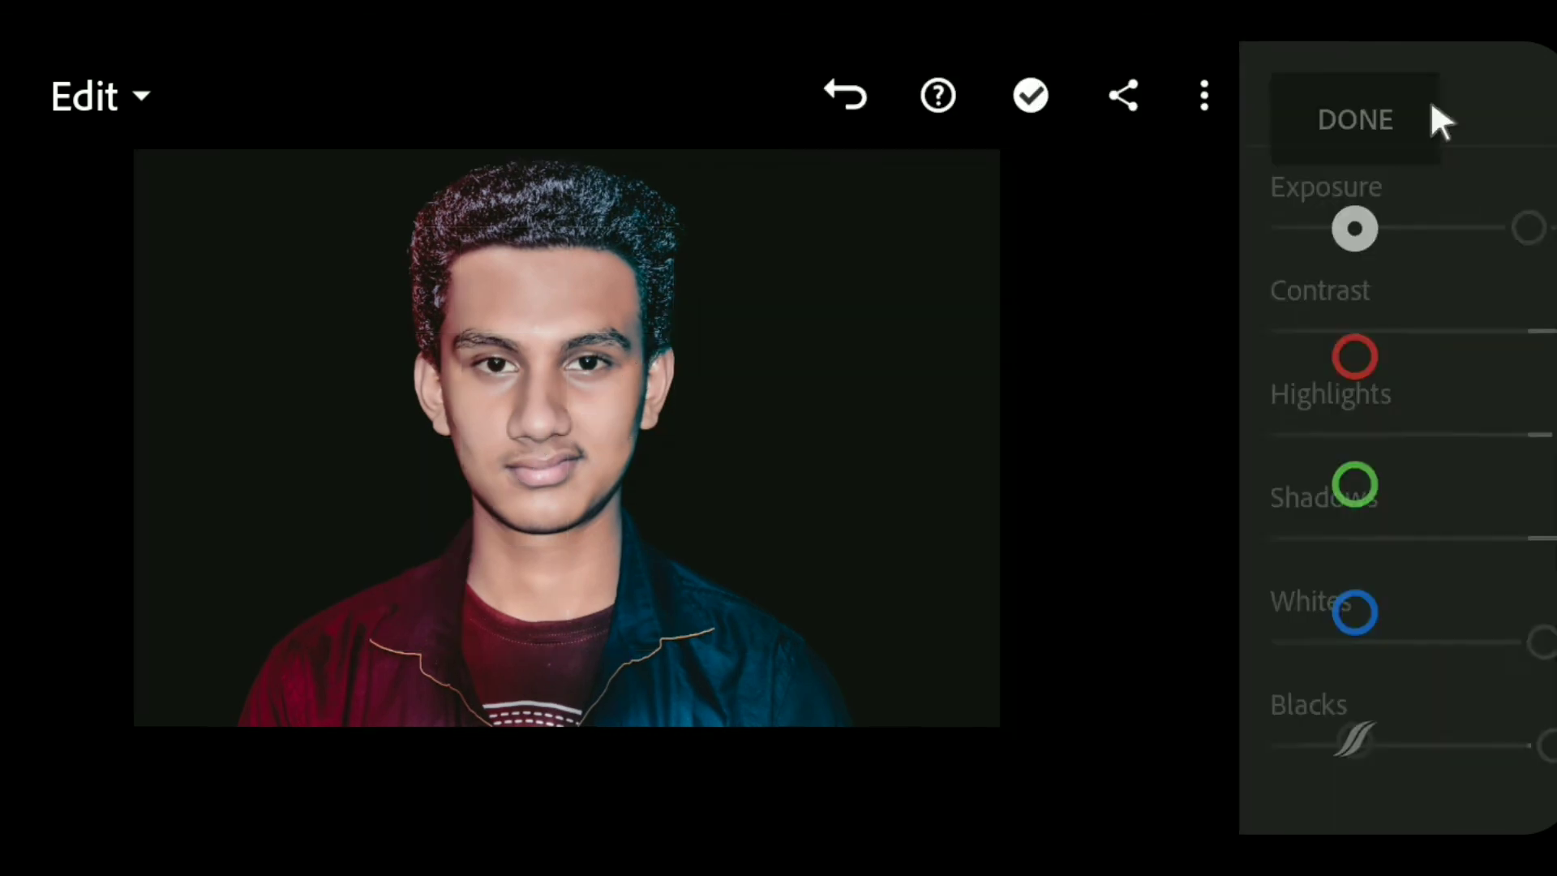
left_click(673, 346)
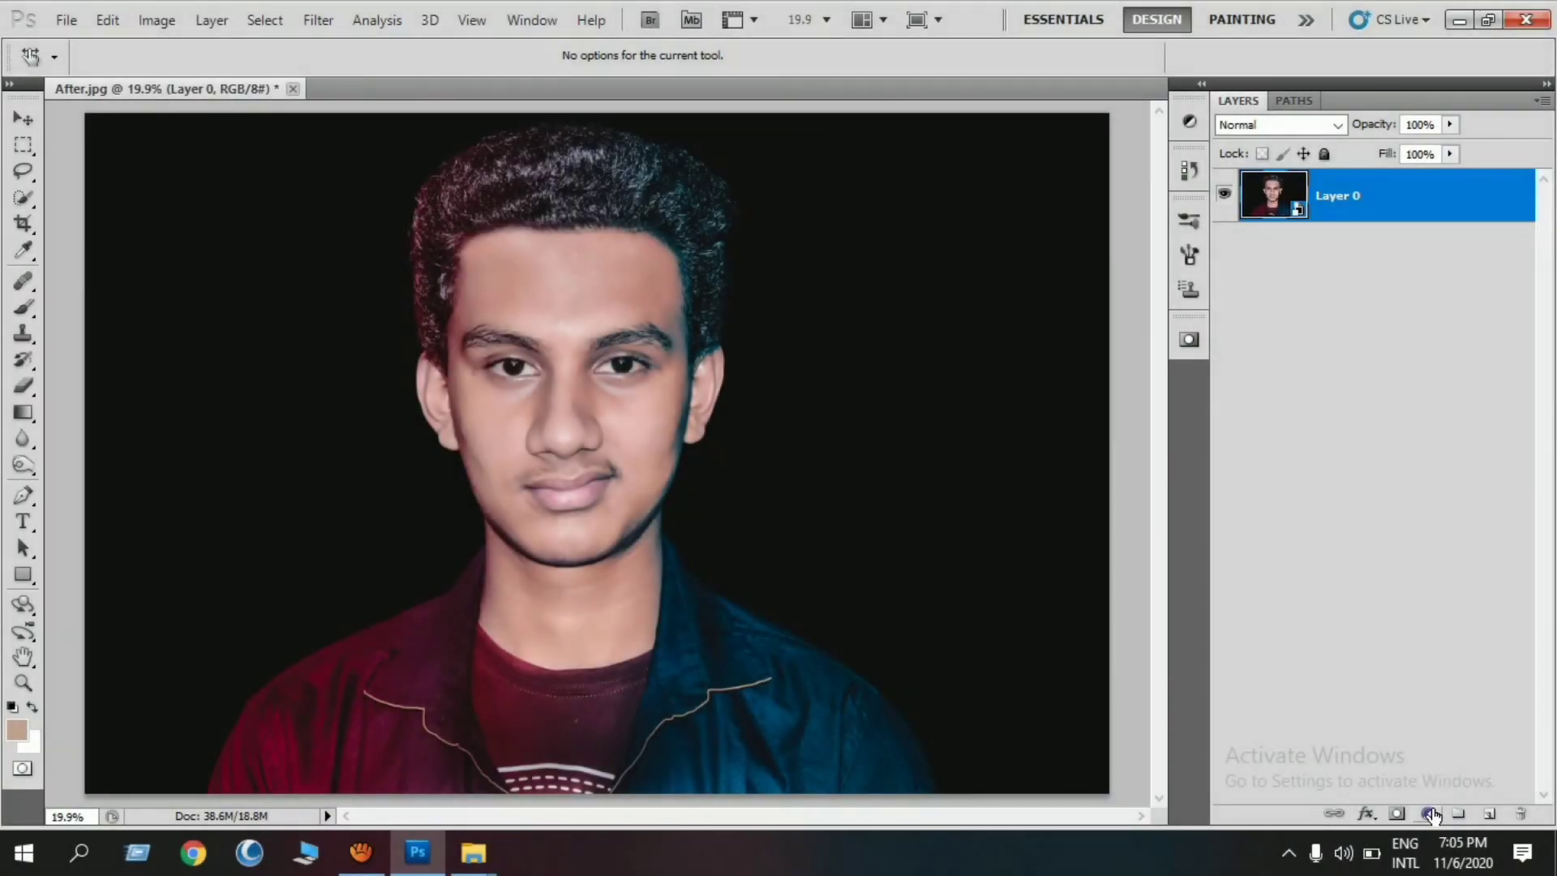
Add a Hue/Saturation layer blended in Soft Light at 10% opacity and 70% fill
left_click(1428, 810)
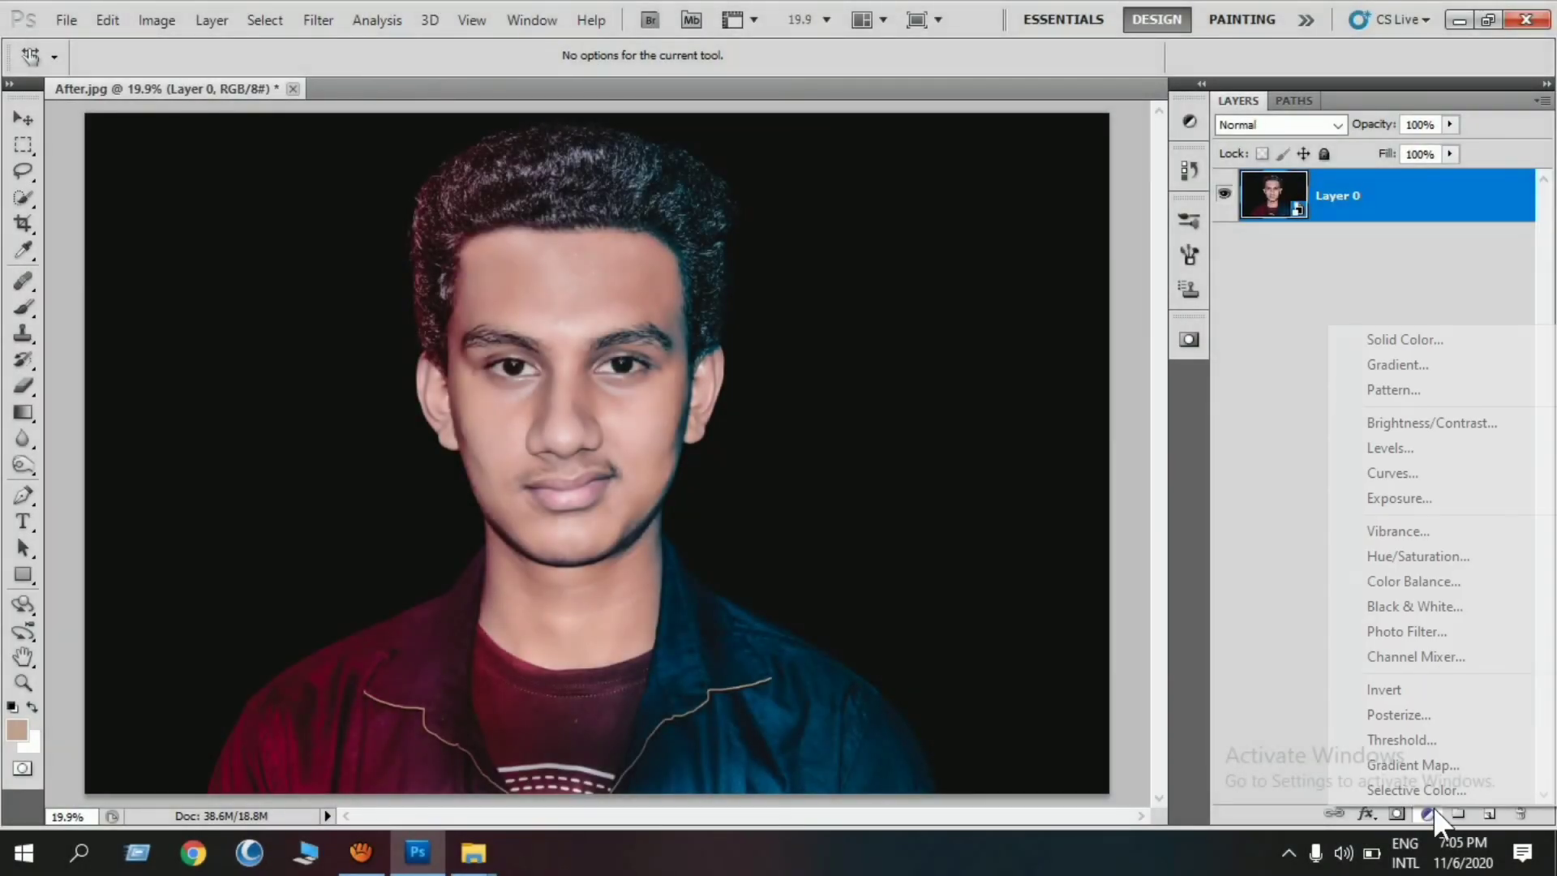
left_click(1433, 556)
left_click(1277, 124)
left_click(1289, 382)
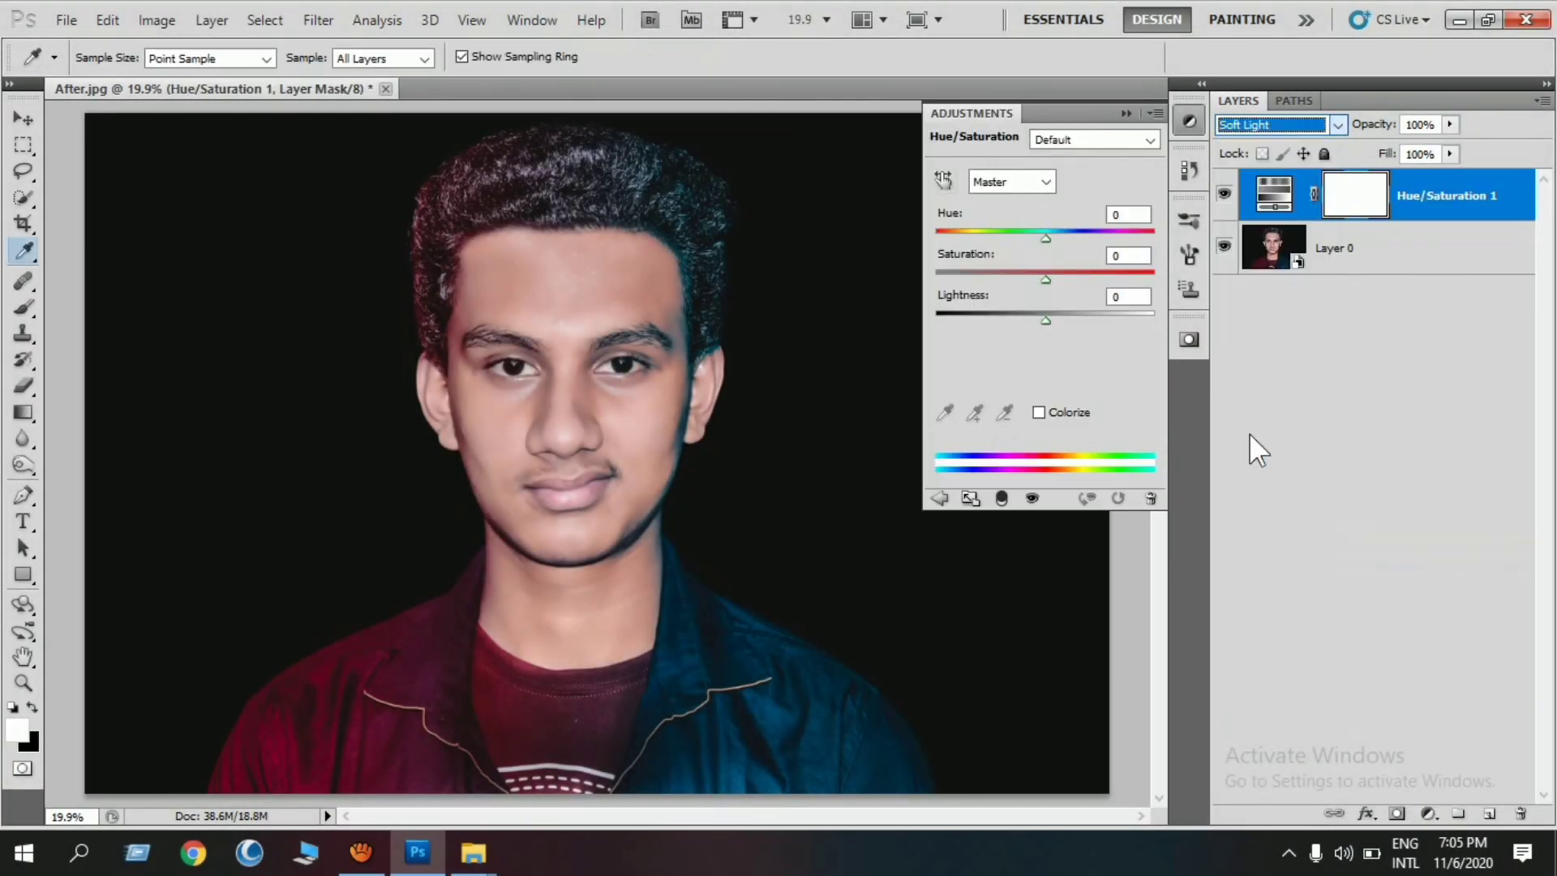
left_click(1419, 124)
type("20")
key("Return")
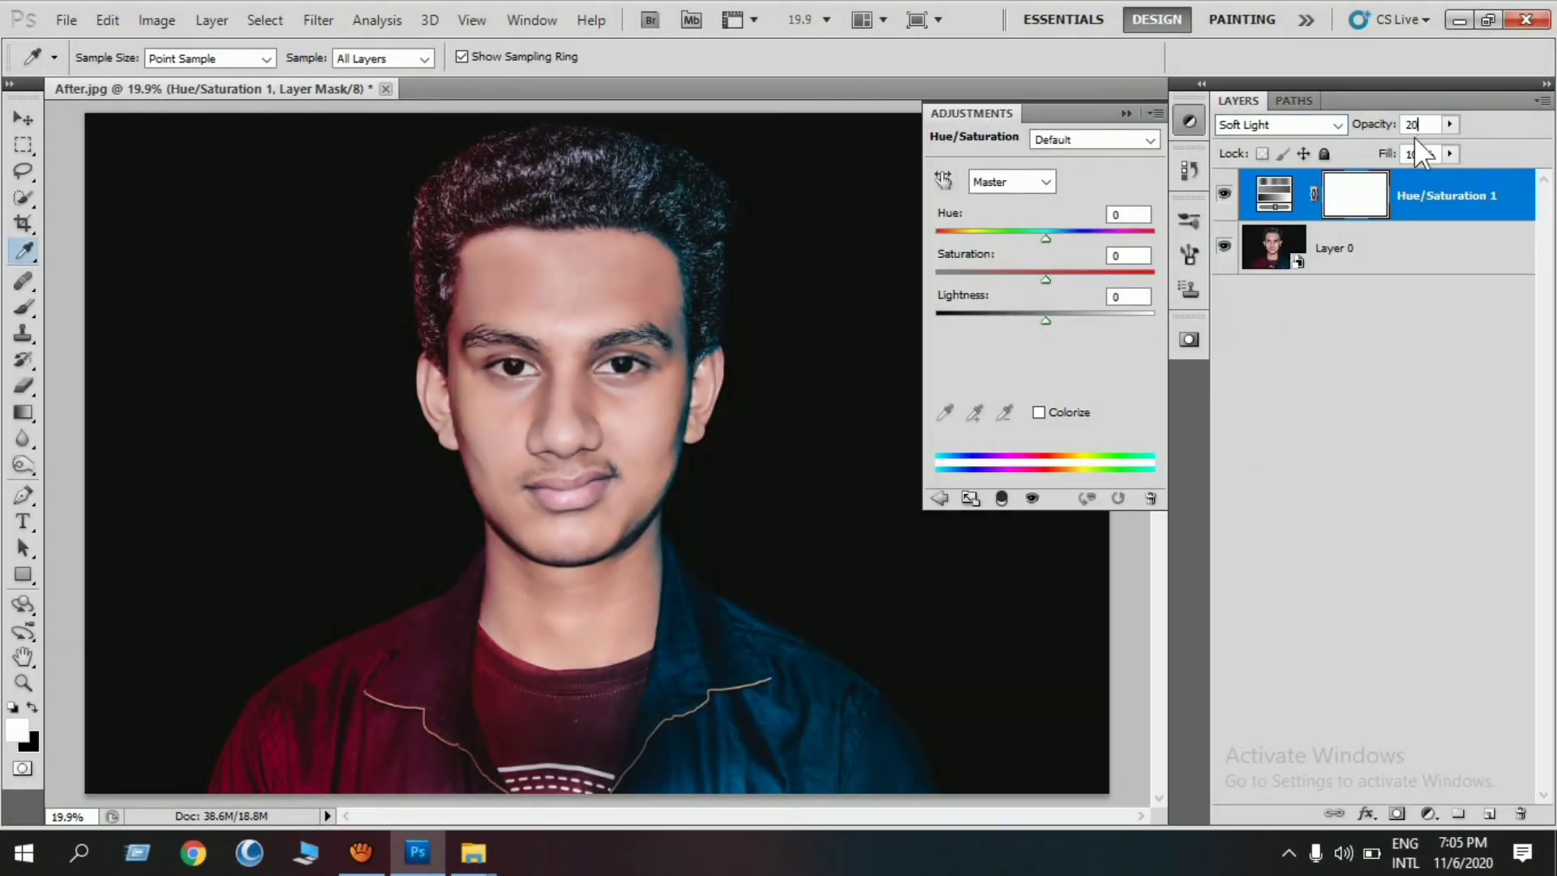
left_click(1419, 154)
type("70")
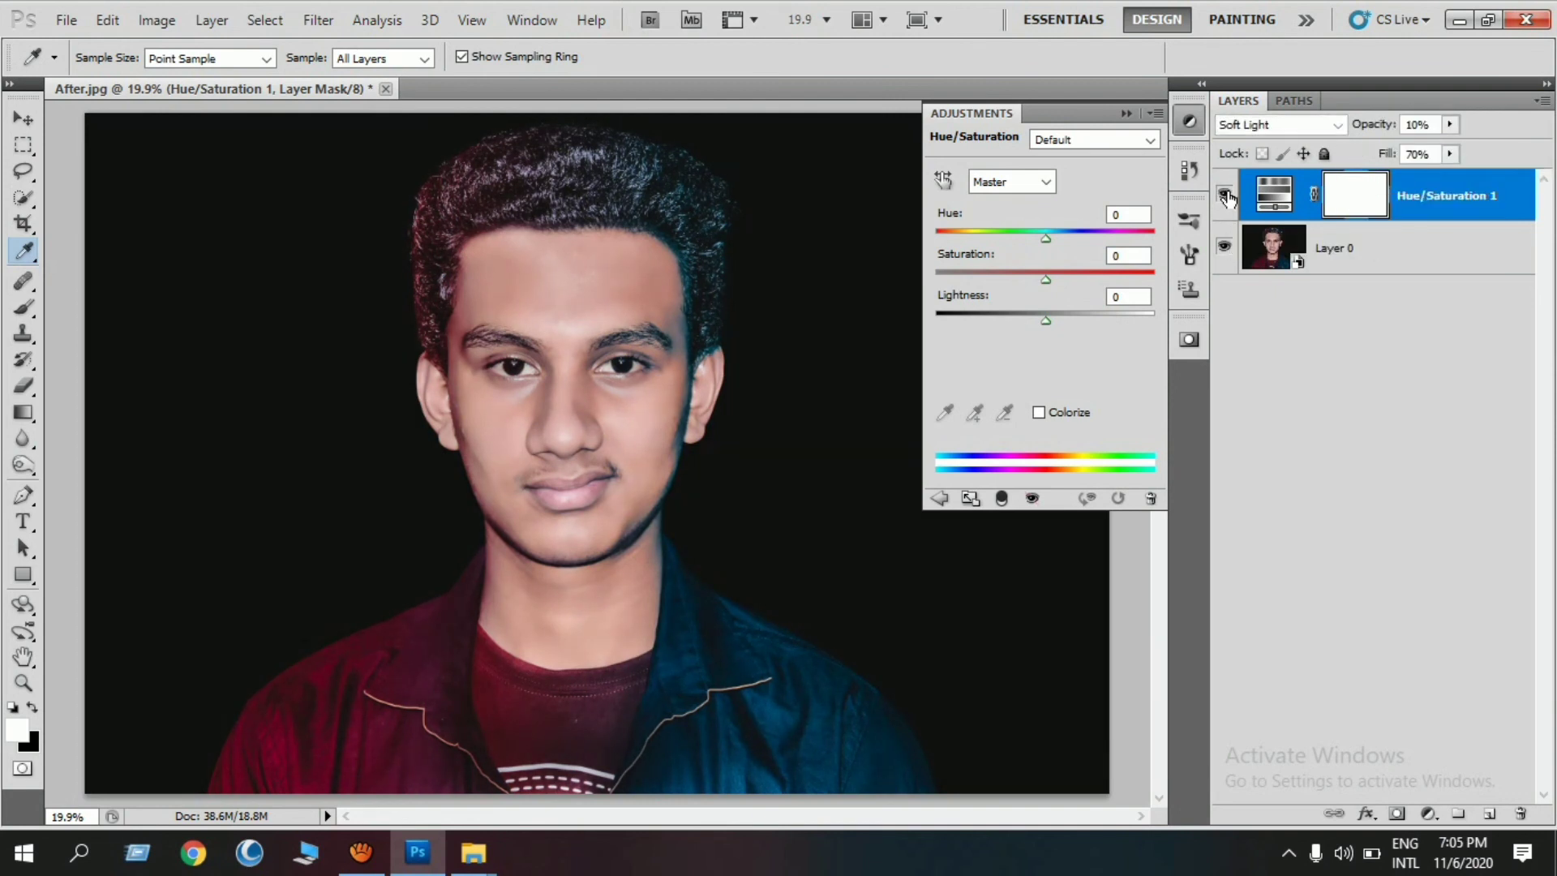
left_click(1189, 121)
Add a Selective Color layer setting Blacks to Cyan -1, Yellow +1, Black -1
left_click(1429, 814)
left_click(1378, 809)
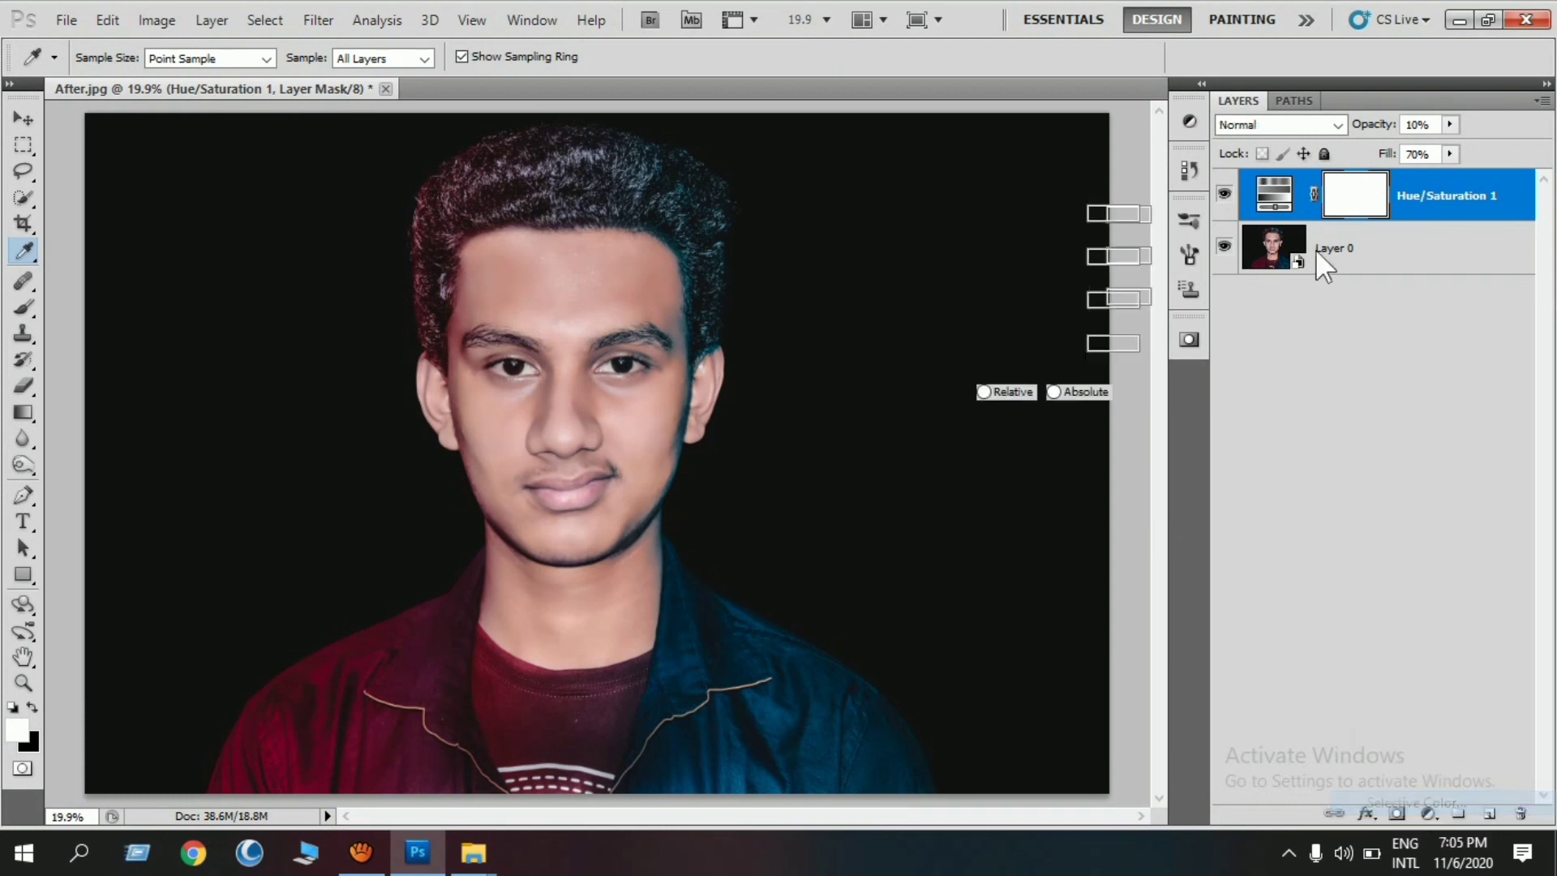
left_click(1034, 187)
left_click(1050, 359)
left_click_drag(1046, 362, 1043, 362)
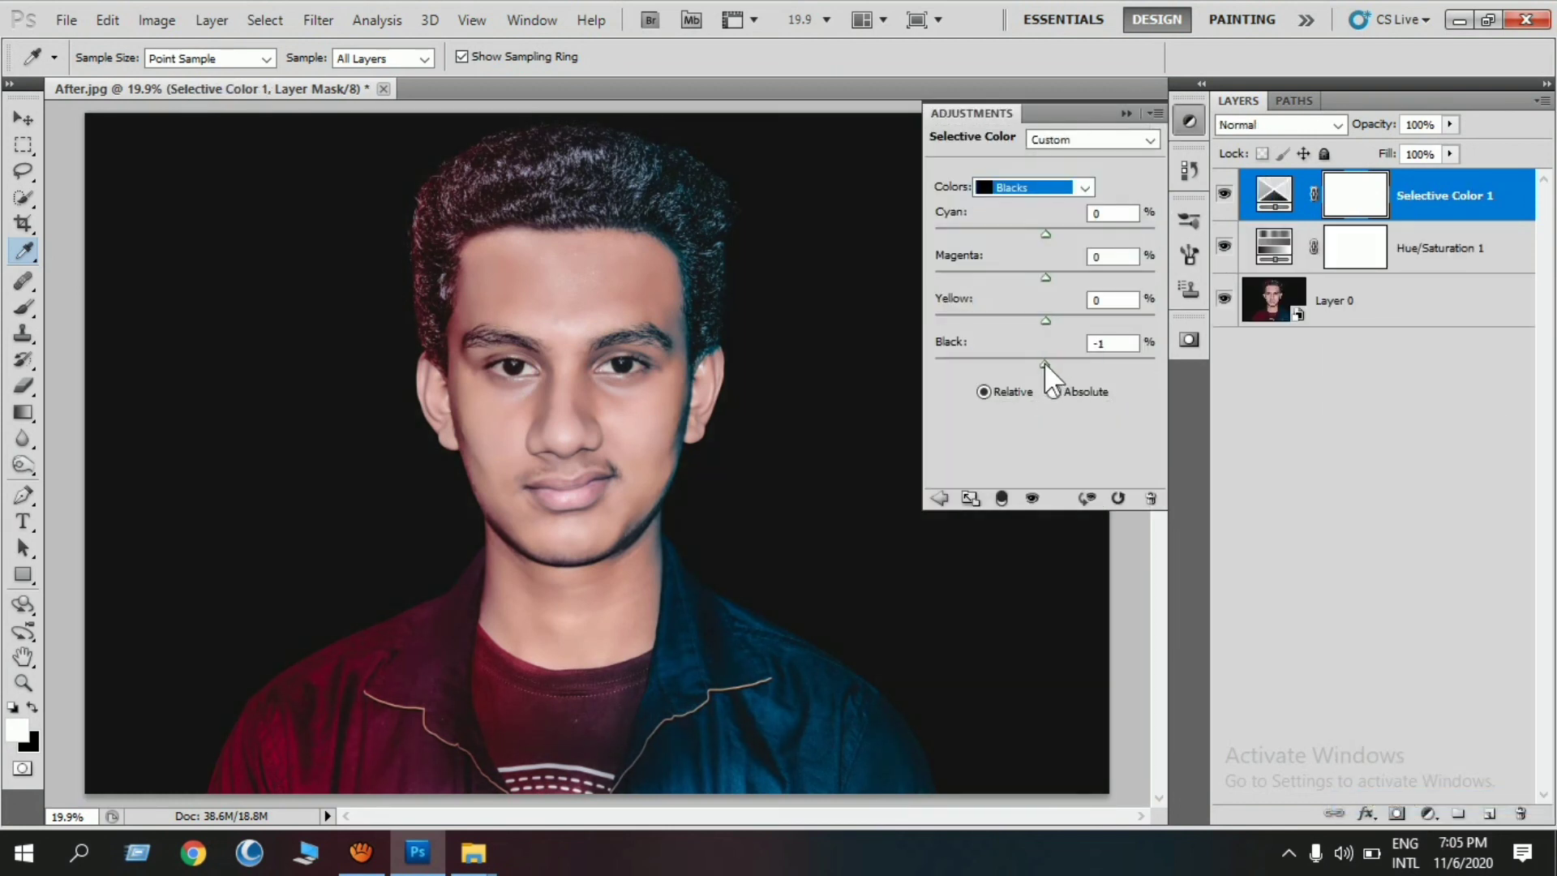
left_click_drag(1046, 234, 1044, 232)
left_click_drag(1034, 318, 1044, 320)
left_click(1126, 113)
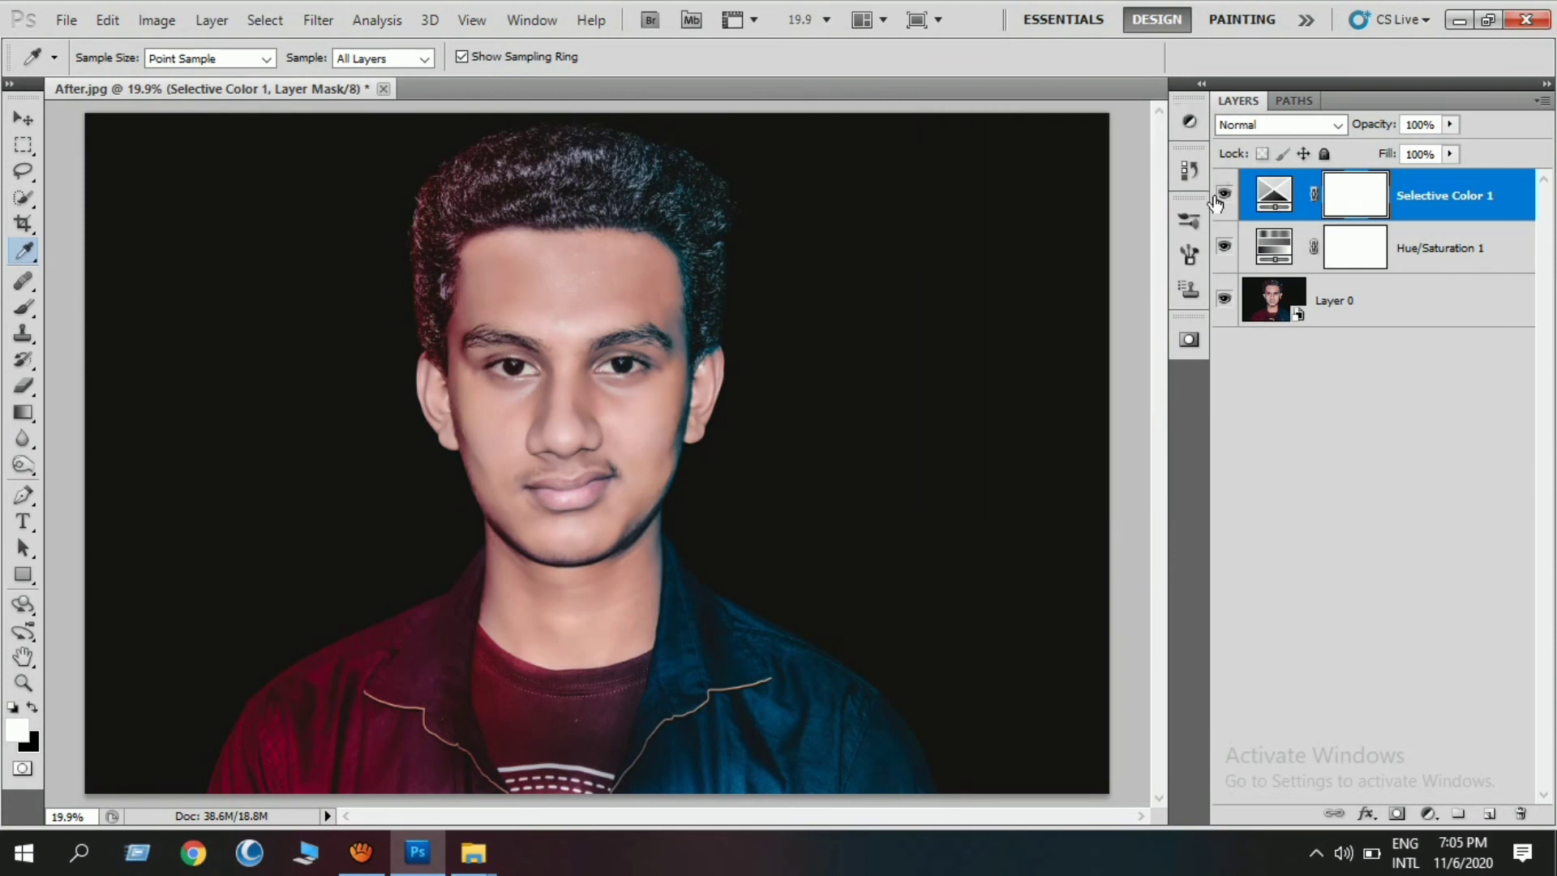
left_click(1287, 203)
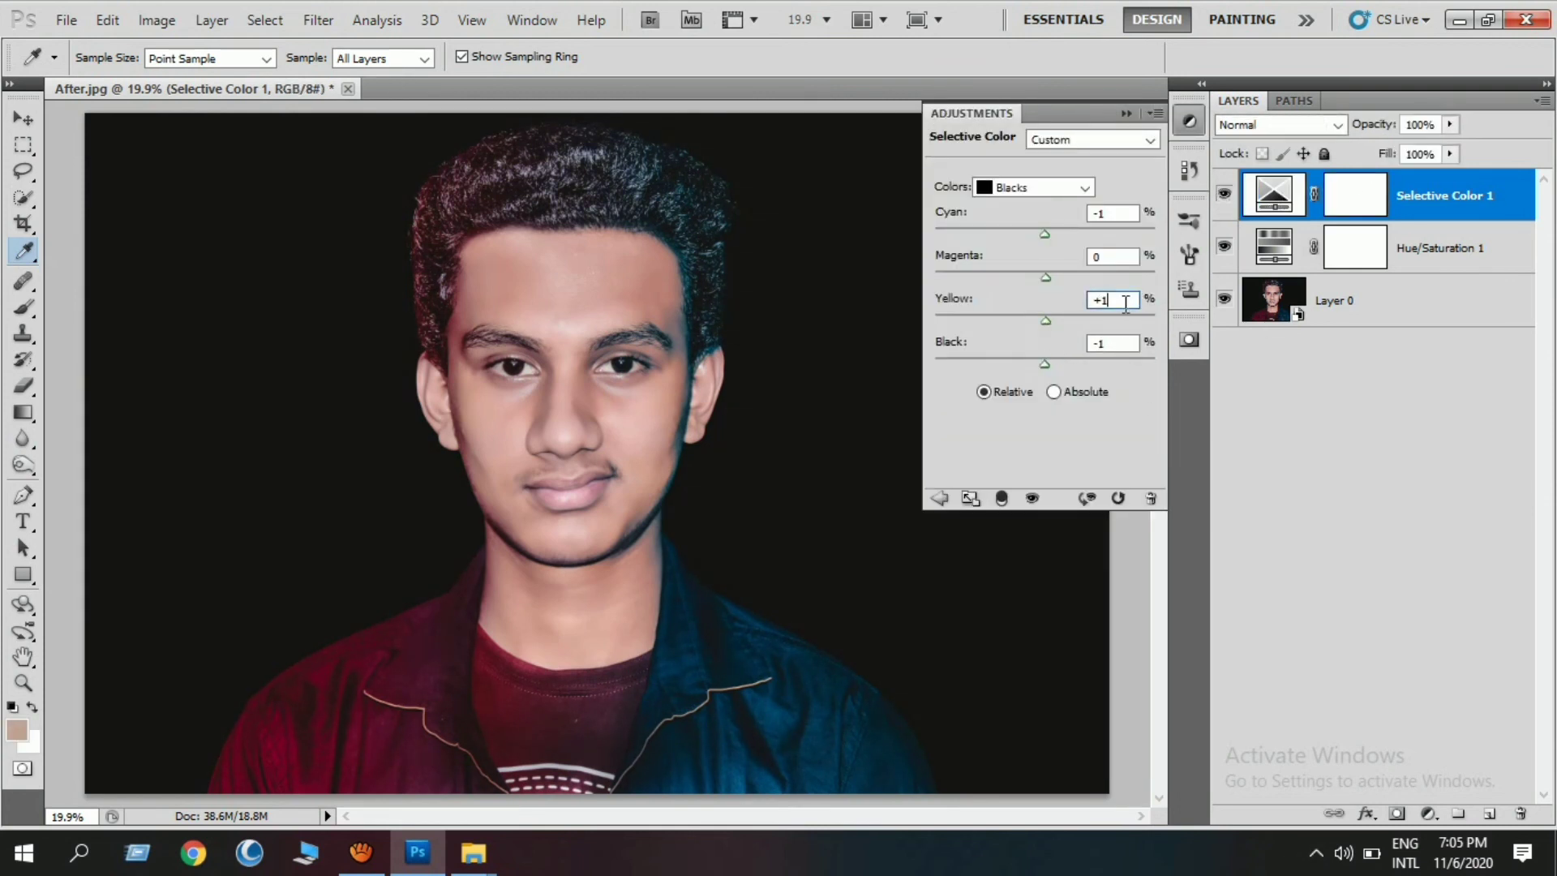
left_click(1122, 307)
left_click(1222, 193)
Lower the Selective Color layer to 40% opacity and inspect the face up close
left_click(1448, 124)
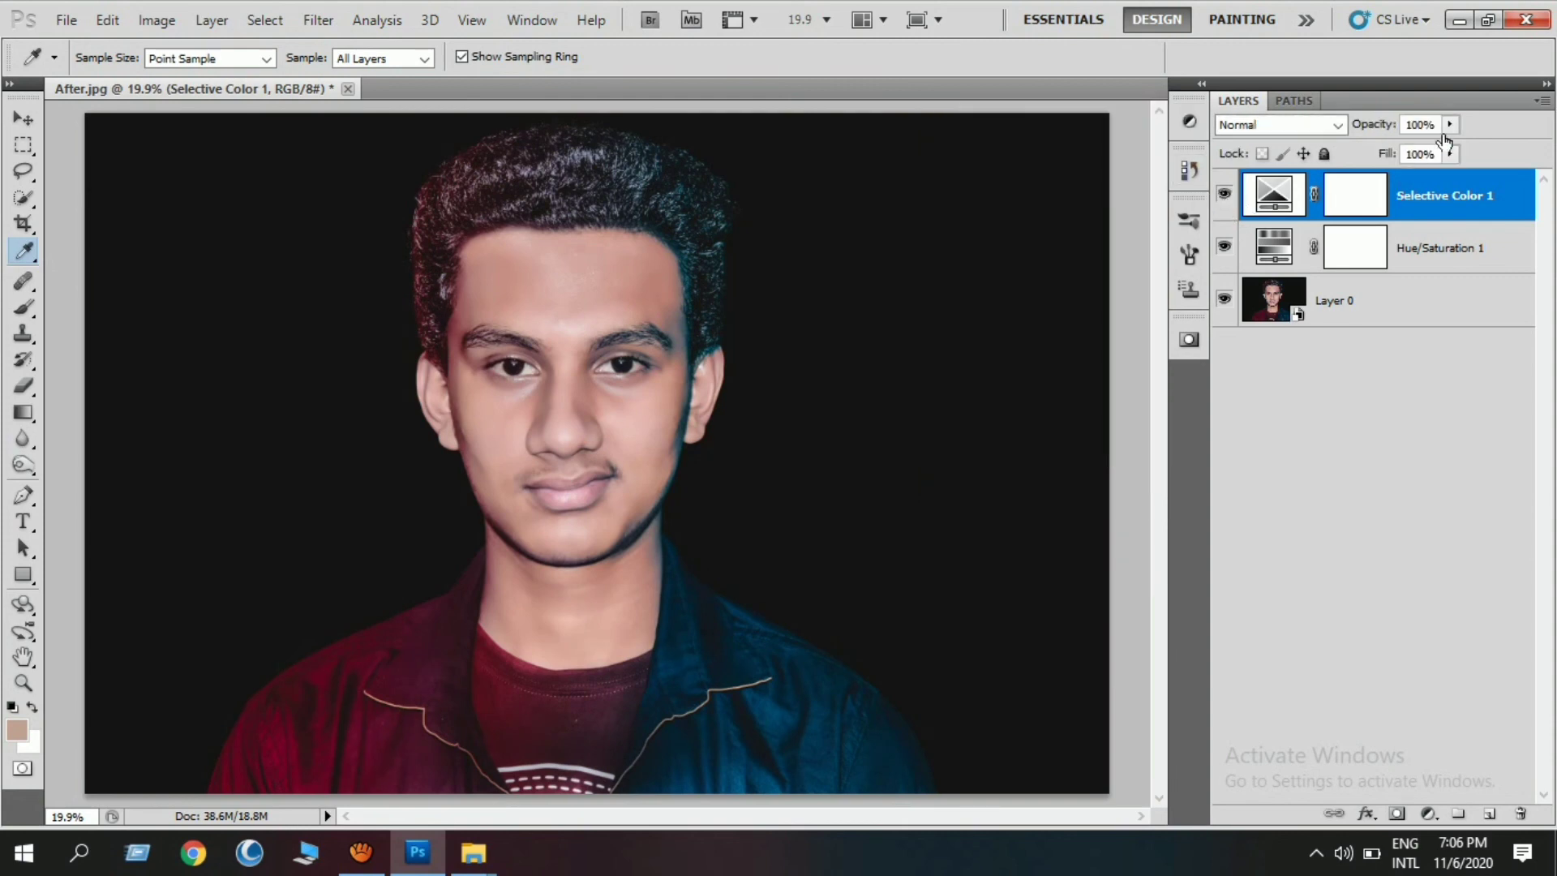
left_click_drag(1451, 146, 1402, 146)
key("Return")
key("ctrl+plus")
key("ctrl+plus")
key("ctrl+plus")
mouse_move(658, 347)
left_mouse_down()
mouse_move(660, 410)
mouse_move(702, 445)
mouse_move(692, 305)
mouse_move(708, 507)
mouse_move(698, 272)
mouse_move(636, 316)
left_mouse_up()
key("ctrl+0")
Merge visible layers into a desaturated Layer 1 and apply High Pass at 2.0 pixels
key("ctrl+shift+alt+e")
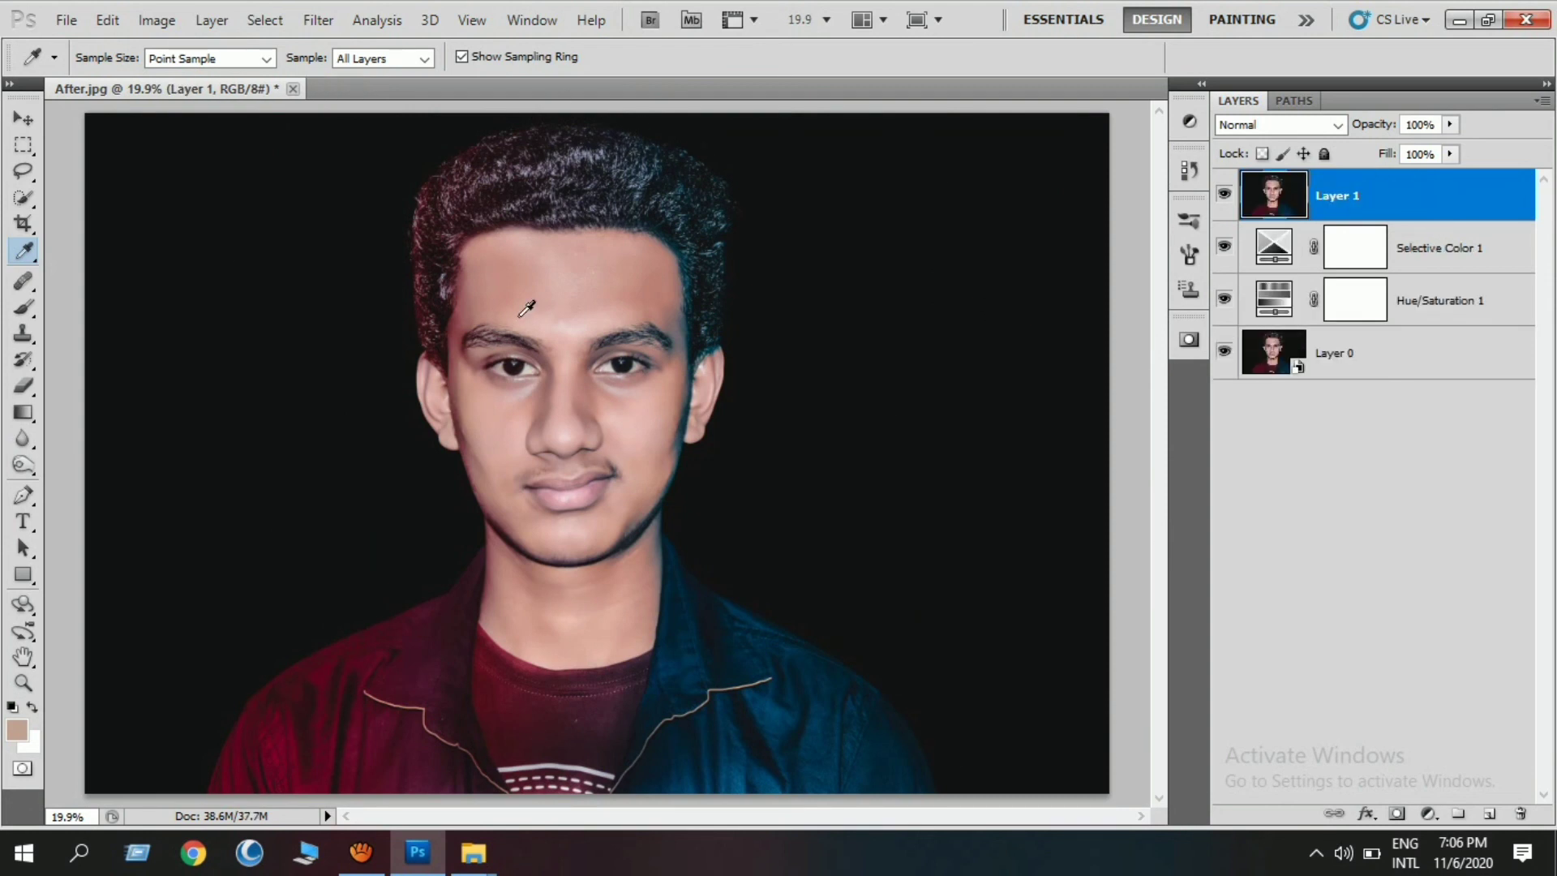
key("shift+ctrl+u")
left_click(319, 19)
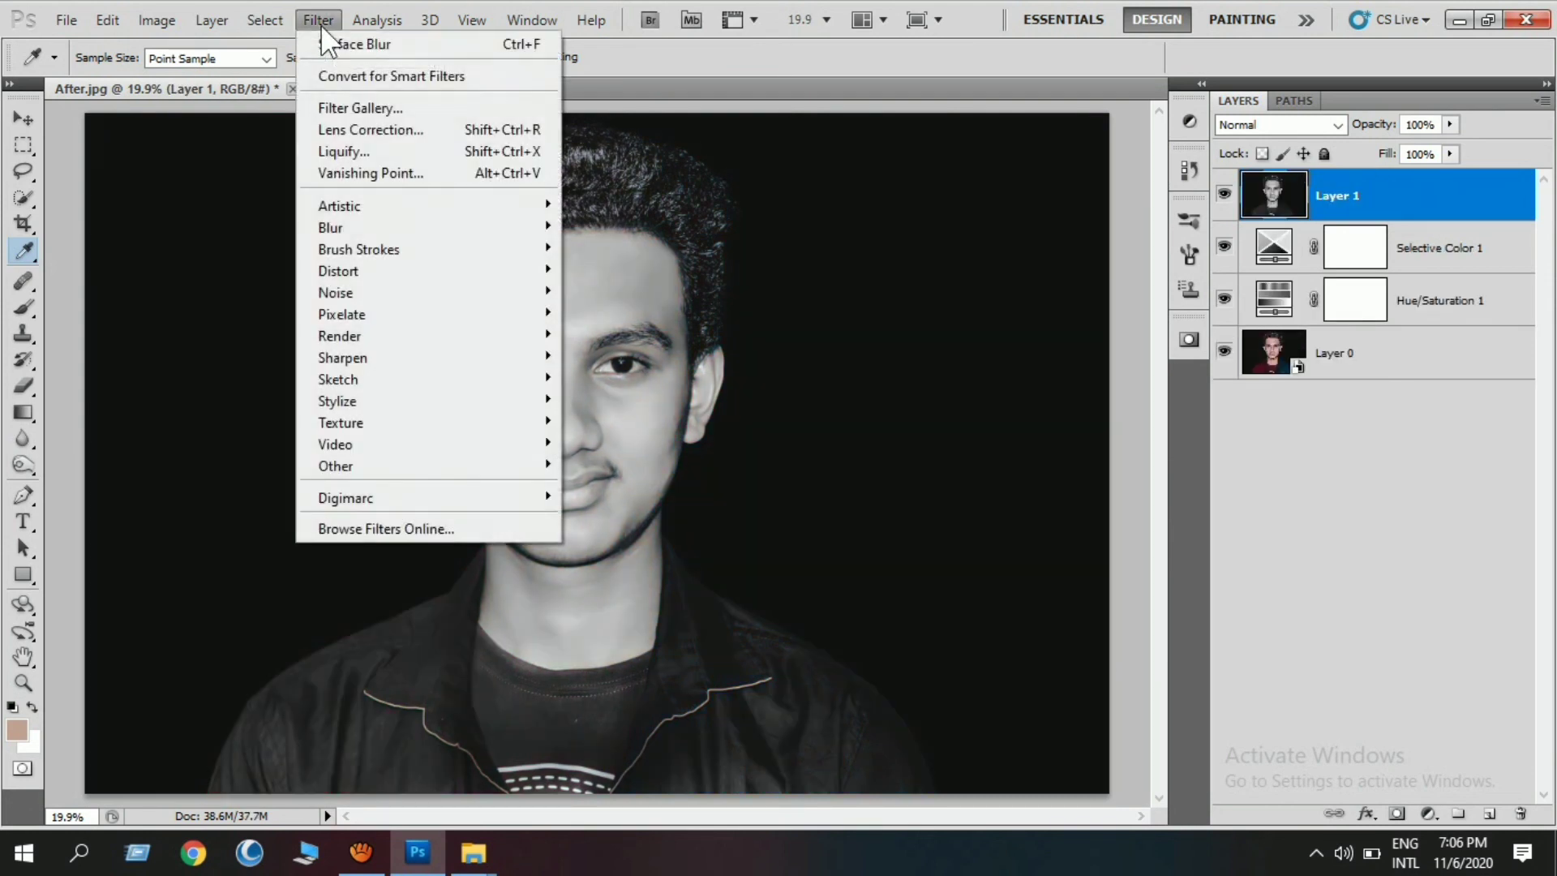
mouse_move(336, 465)
left_click(566, 480)
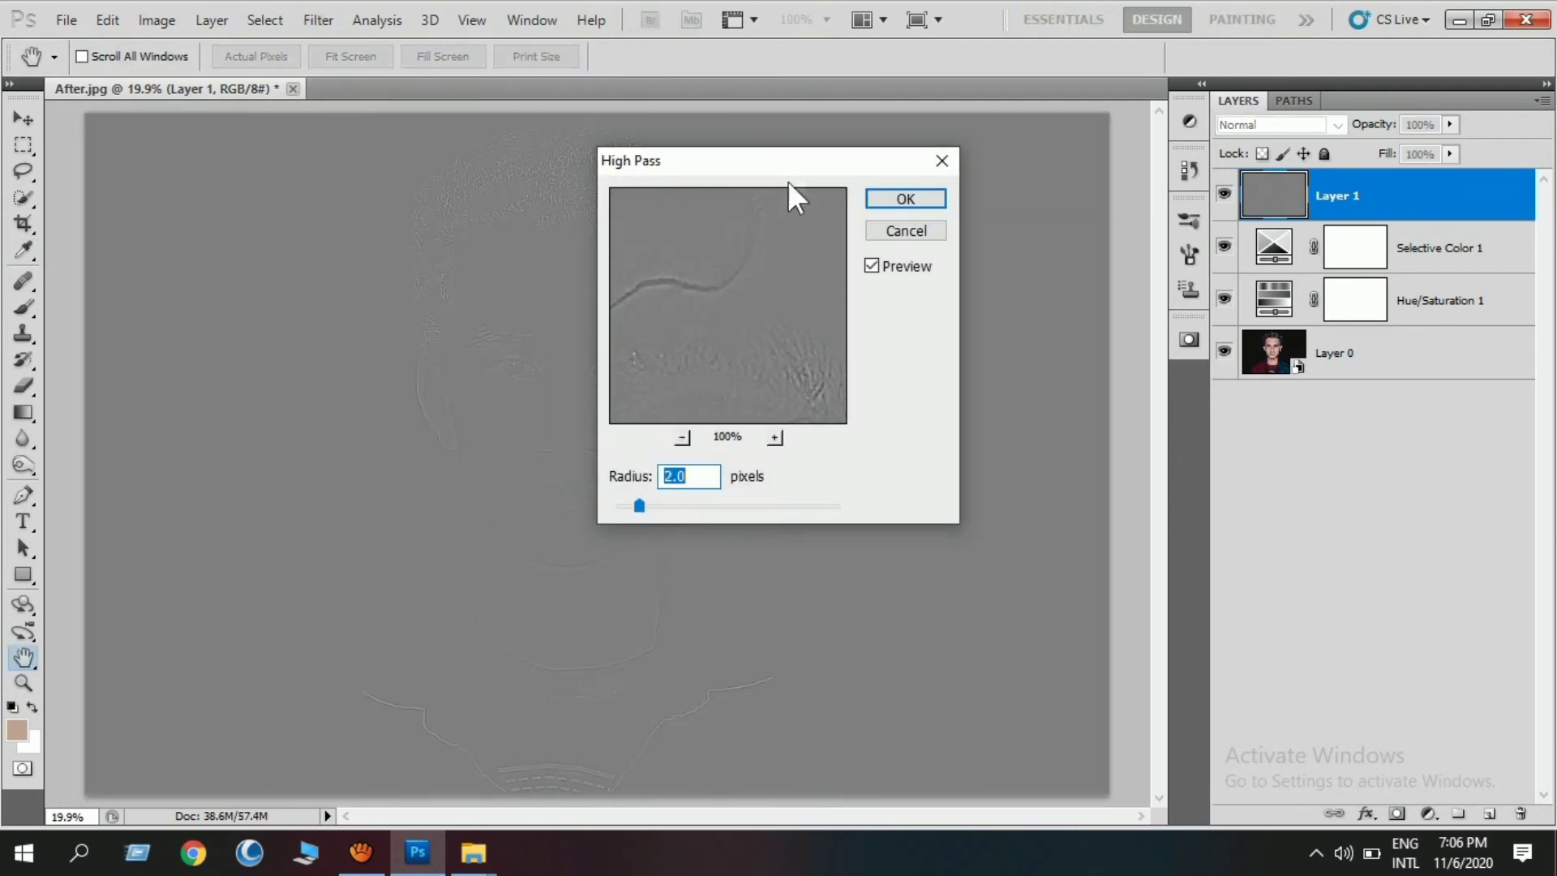
left_click_drag(779, 160, 999, 176)
left_click(650, 355)
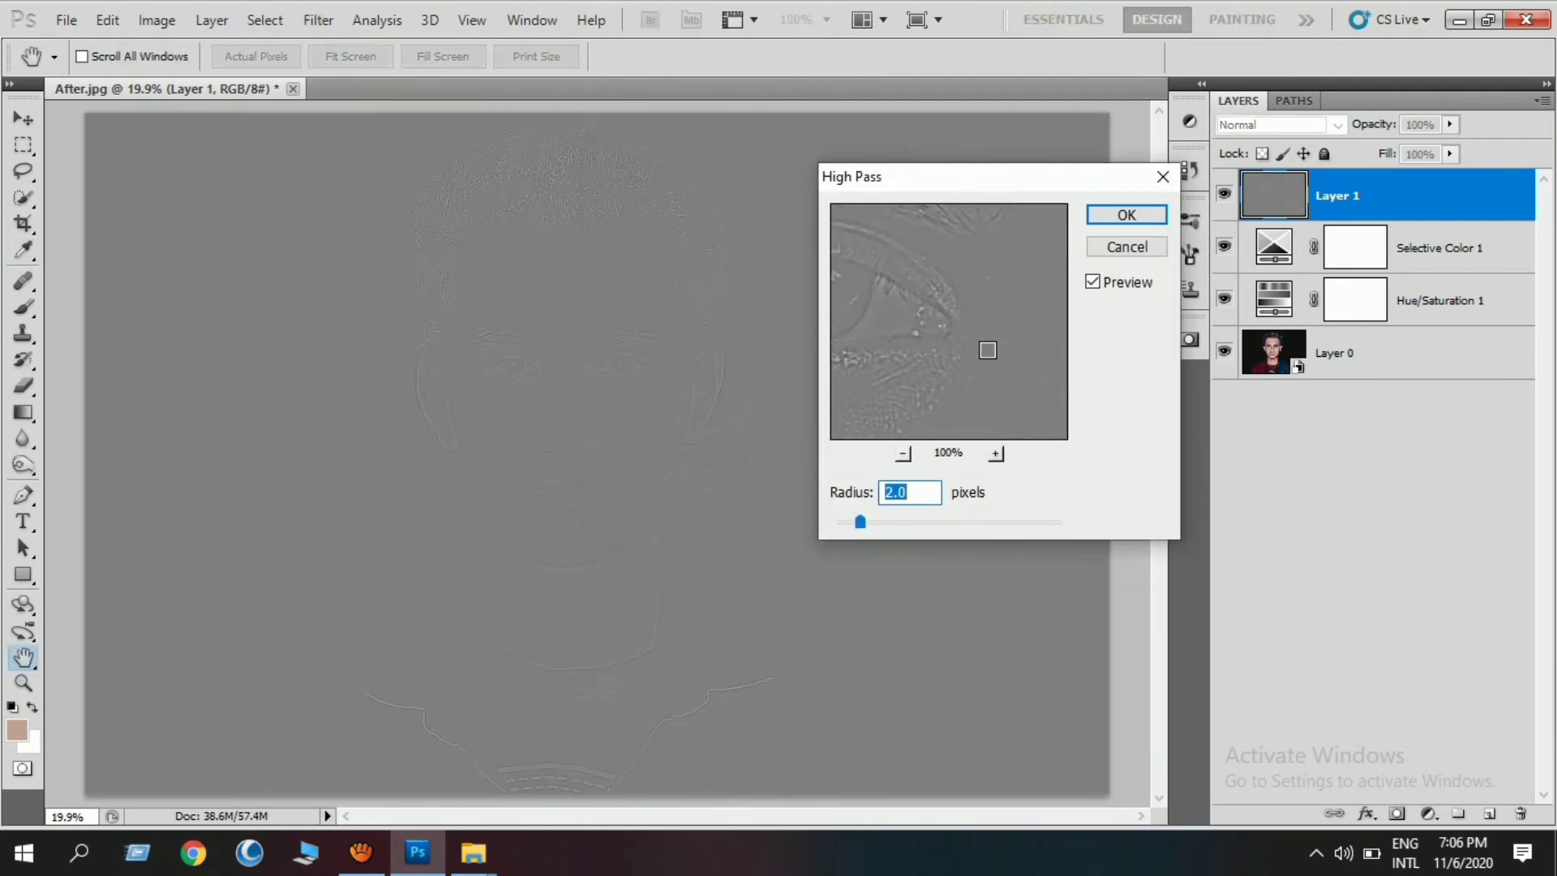
left_click_drag(983, 344, 1084, 239)
left_click(1126, 214)
Blend the High Pass layer in Soft Light and toggle it to compare
left_click(1273, 124)
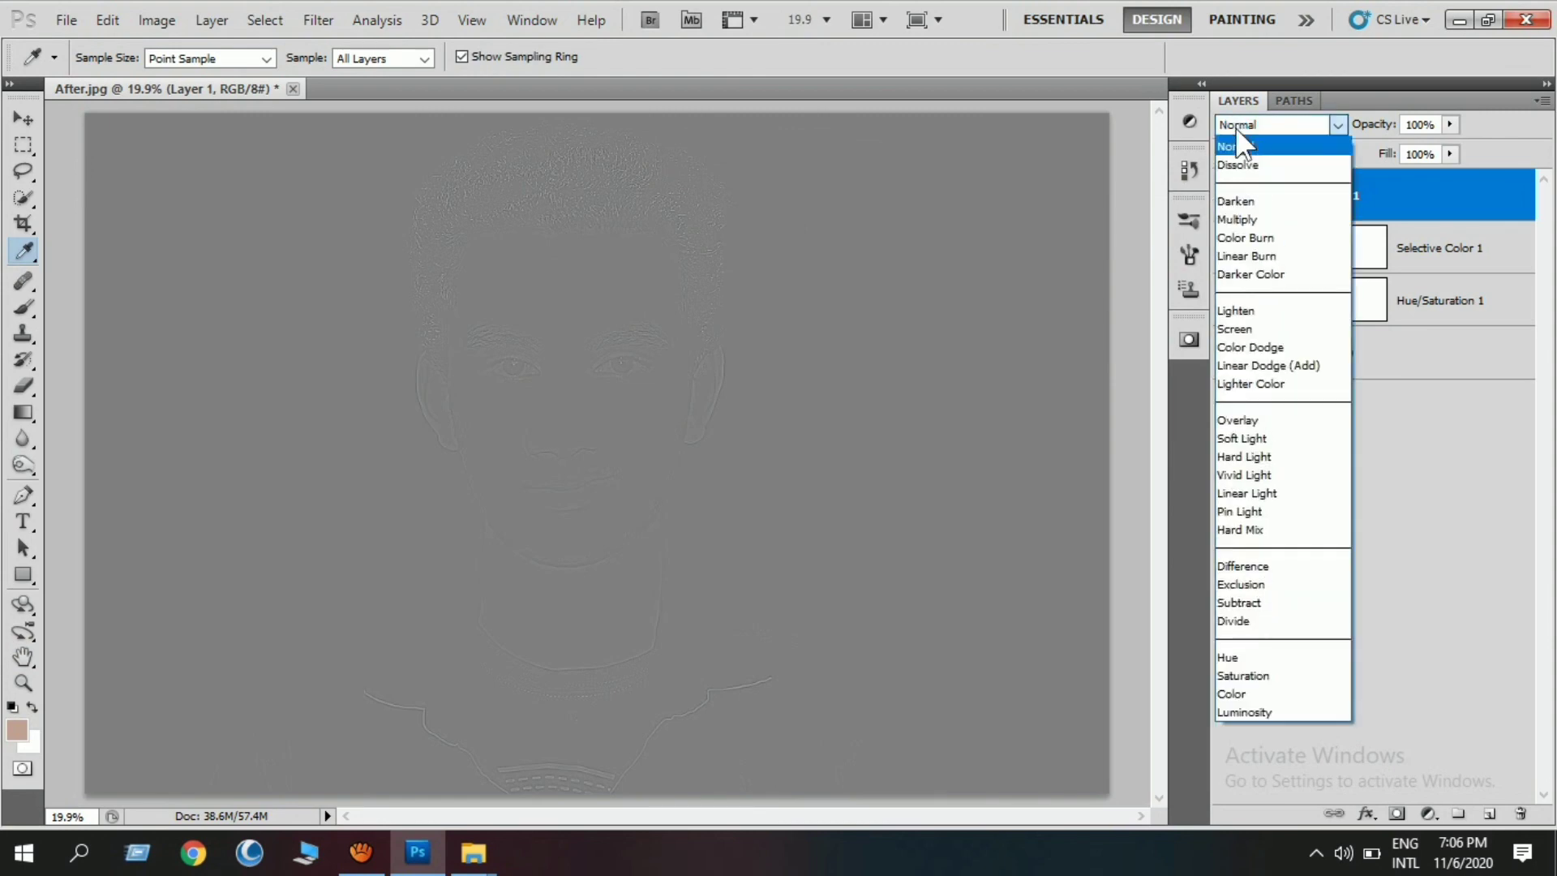
left_click(1253, 438)
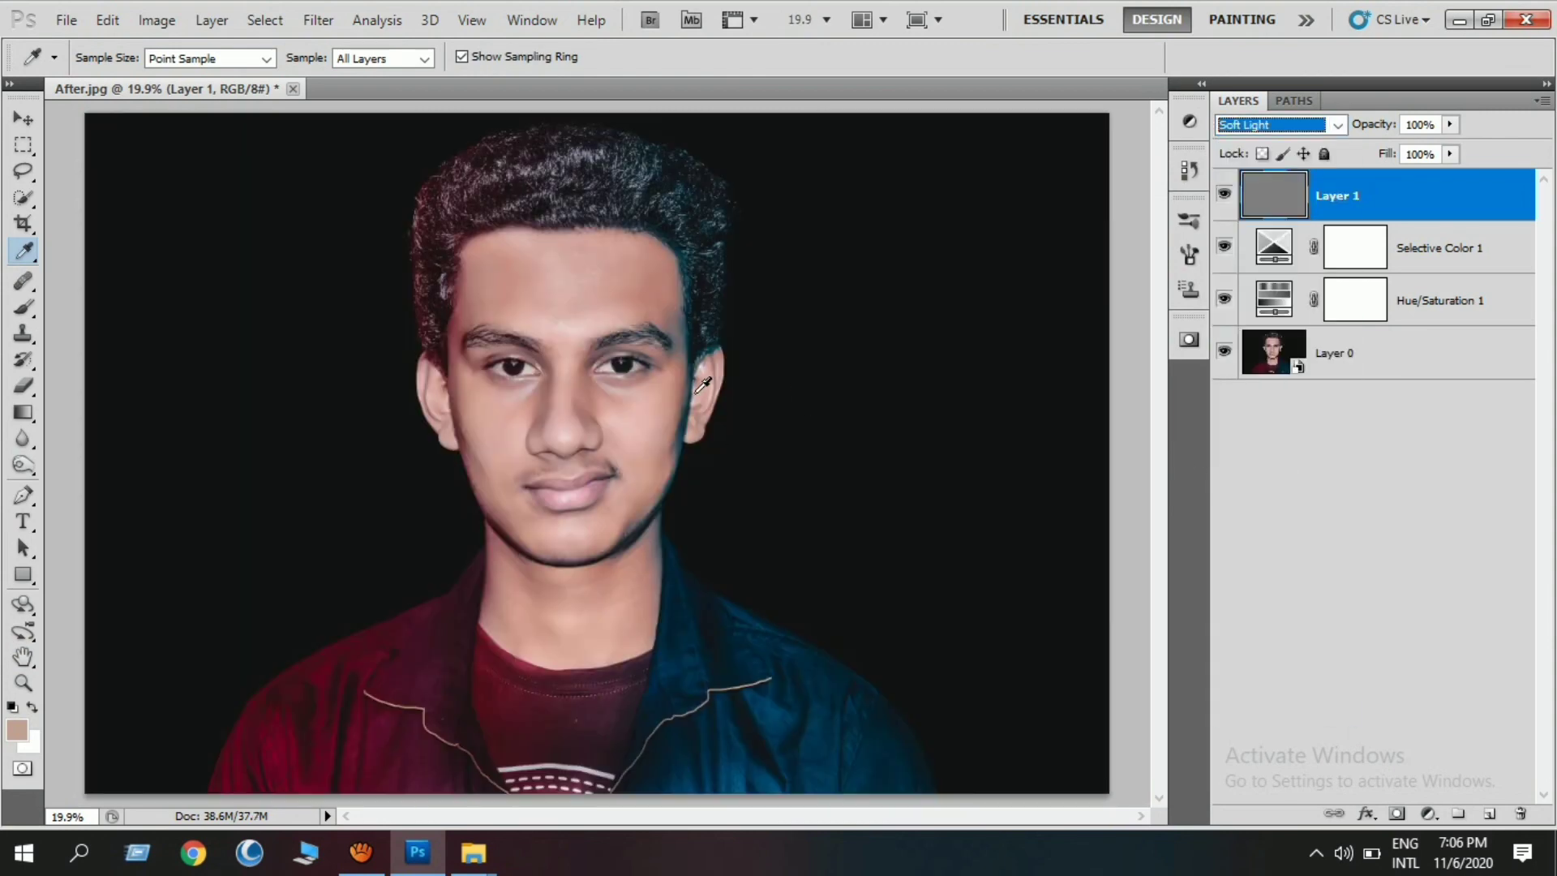
scroll(591, 378, "up", 1)
scroll(594, 379, "up", 1)
scroll(597, 382, "up", 1)
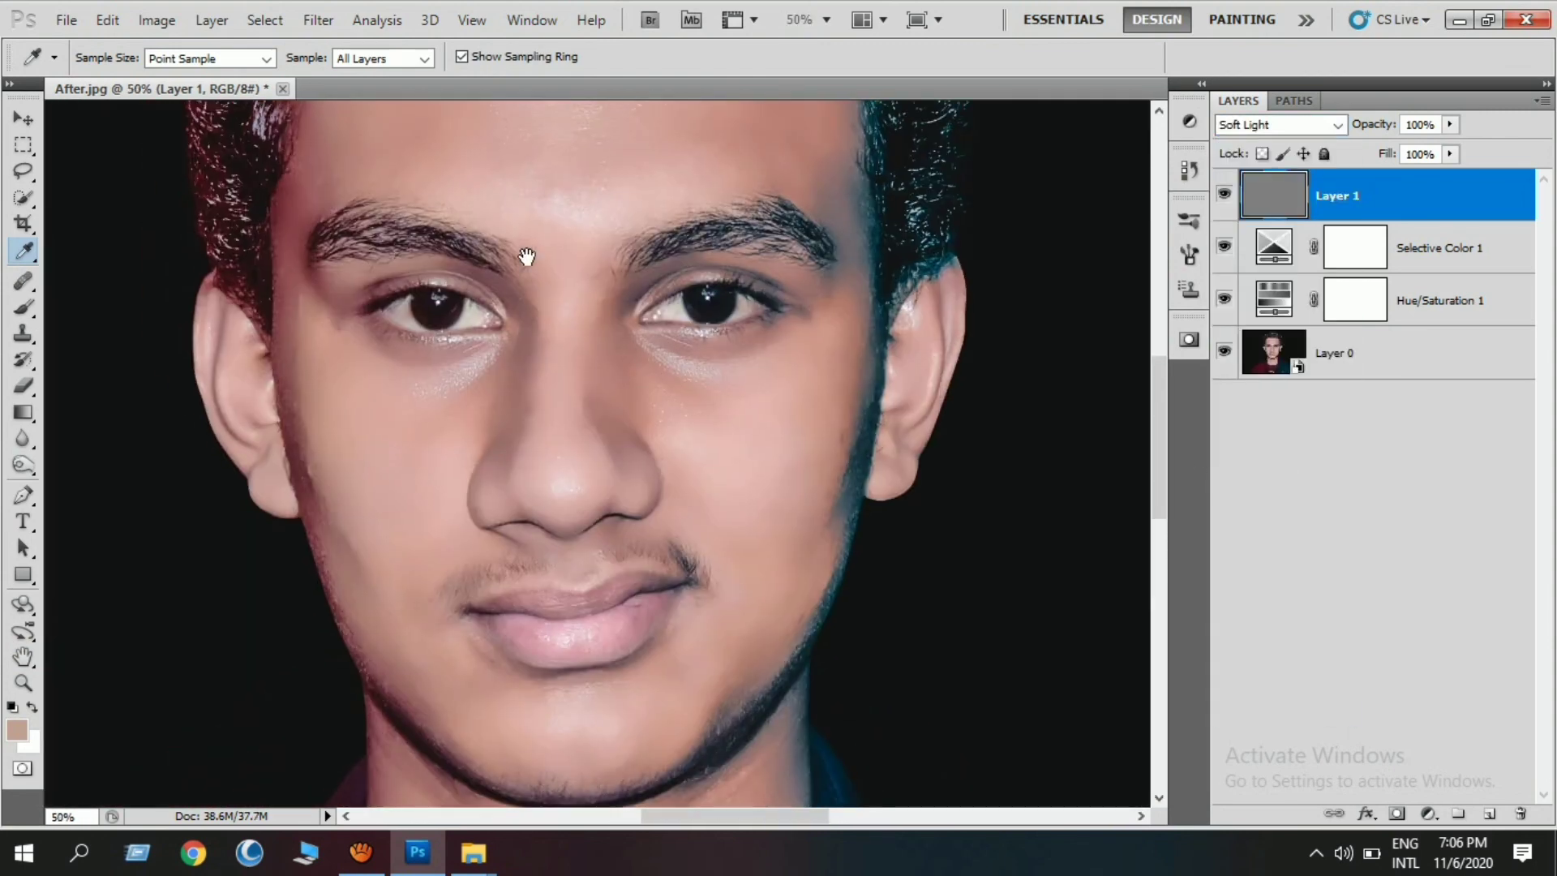
left_click(1224, 193)
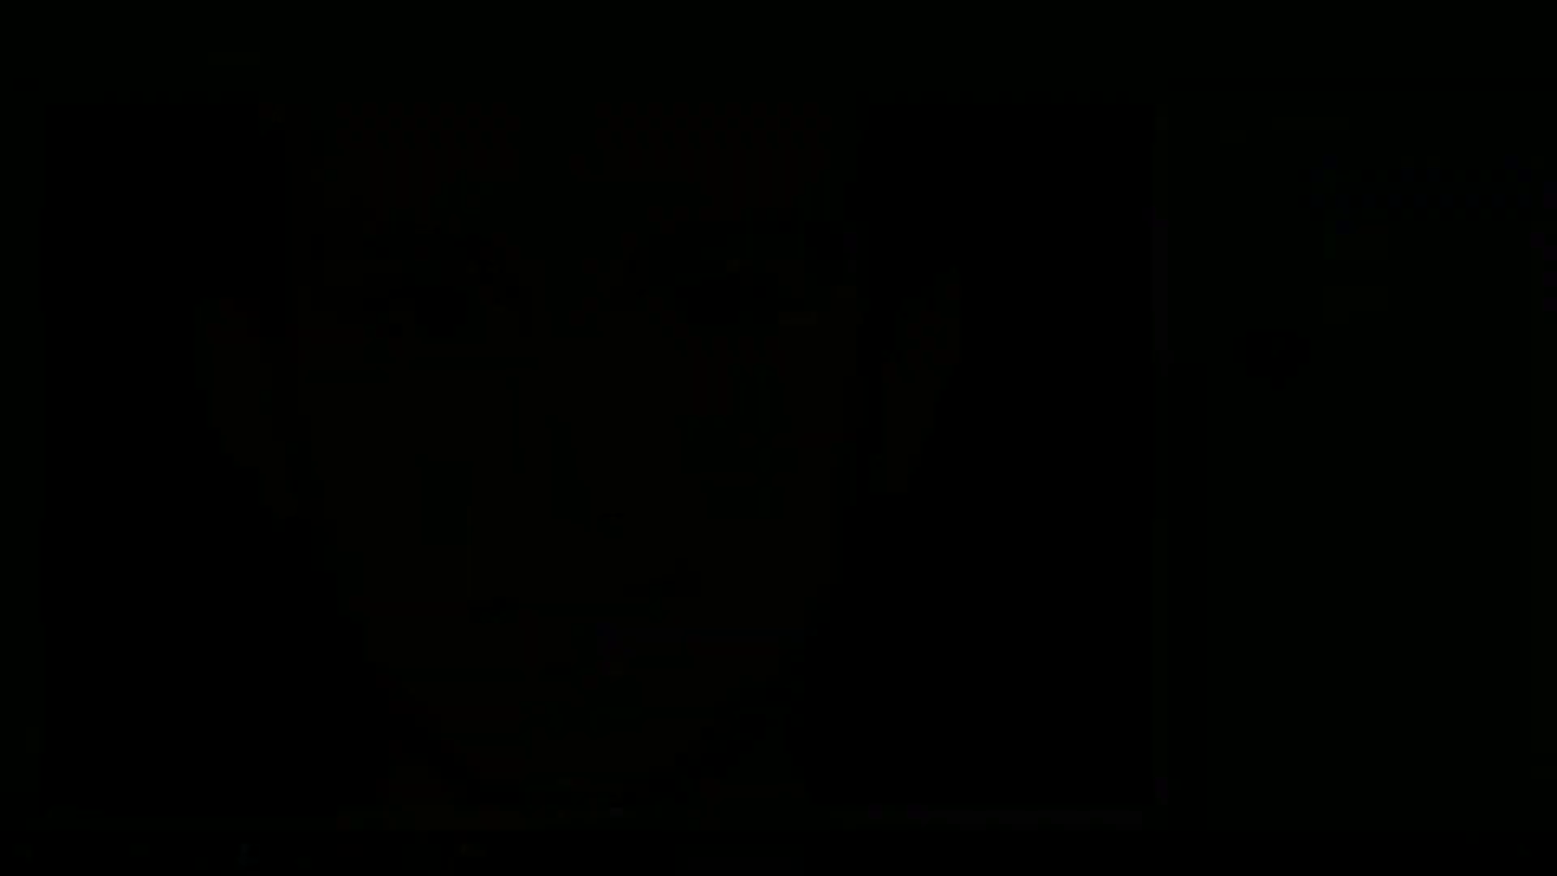